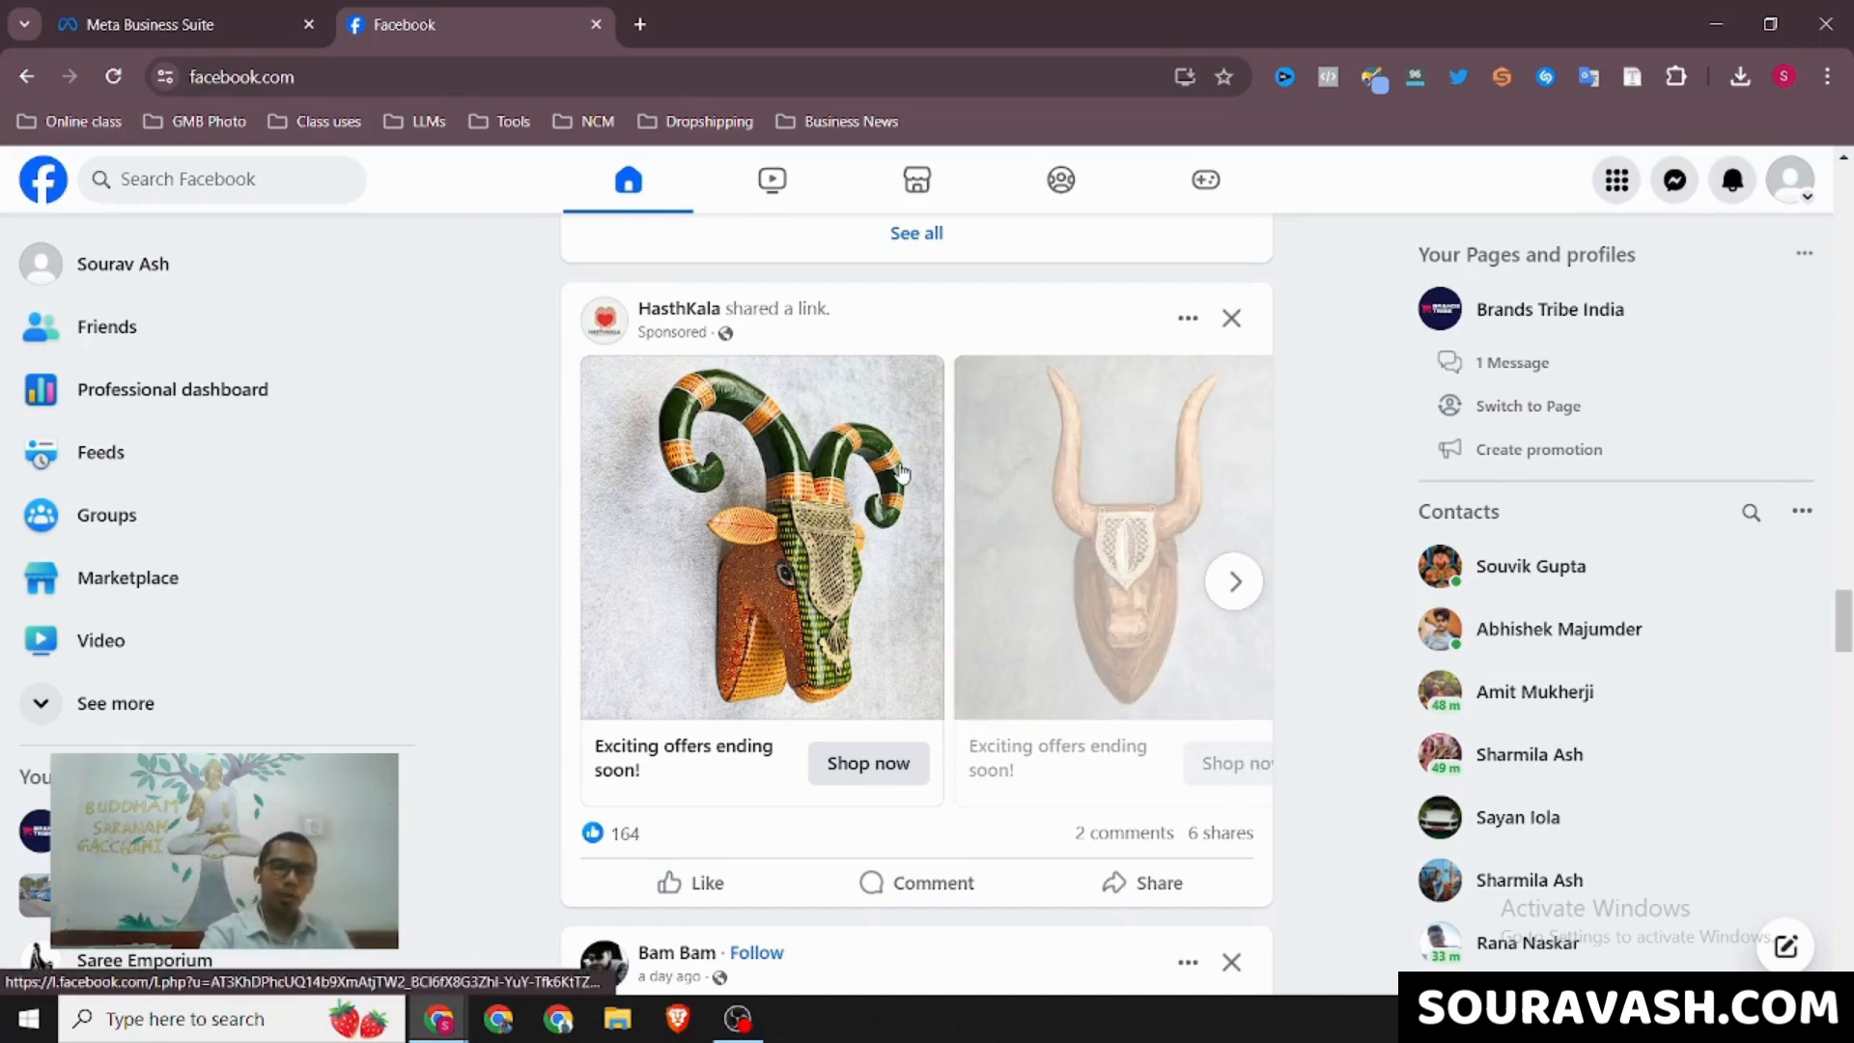
# Browse through the product cards of the HasthKala sponsored carousel ad in the Facebook feed
pyautogui.click(1235, 583)
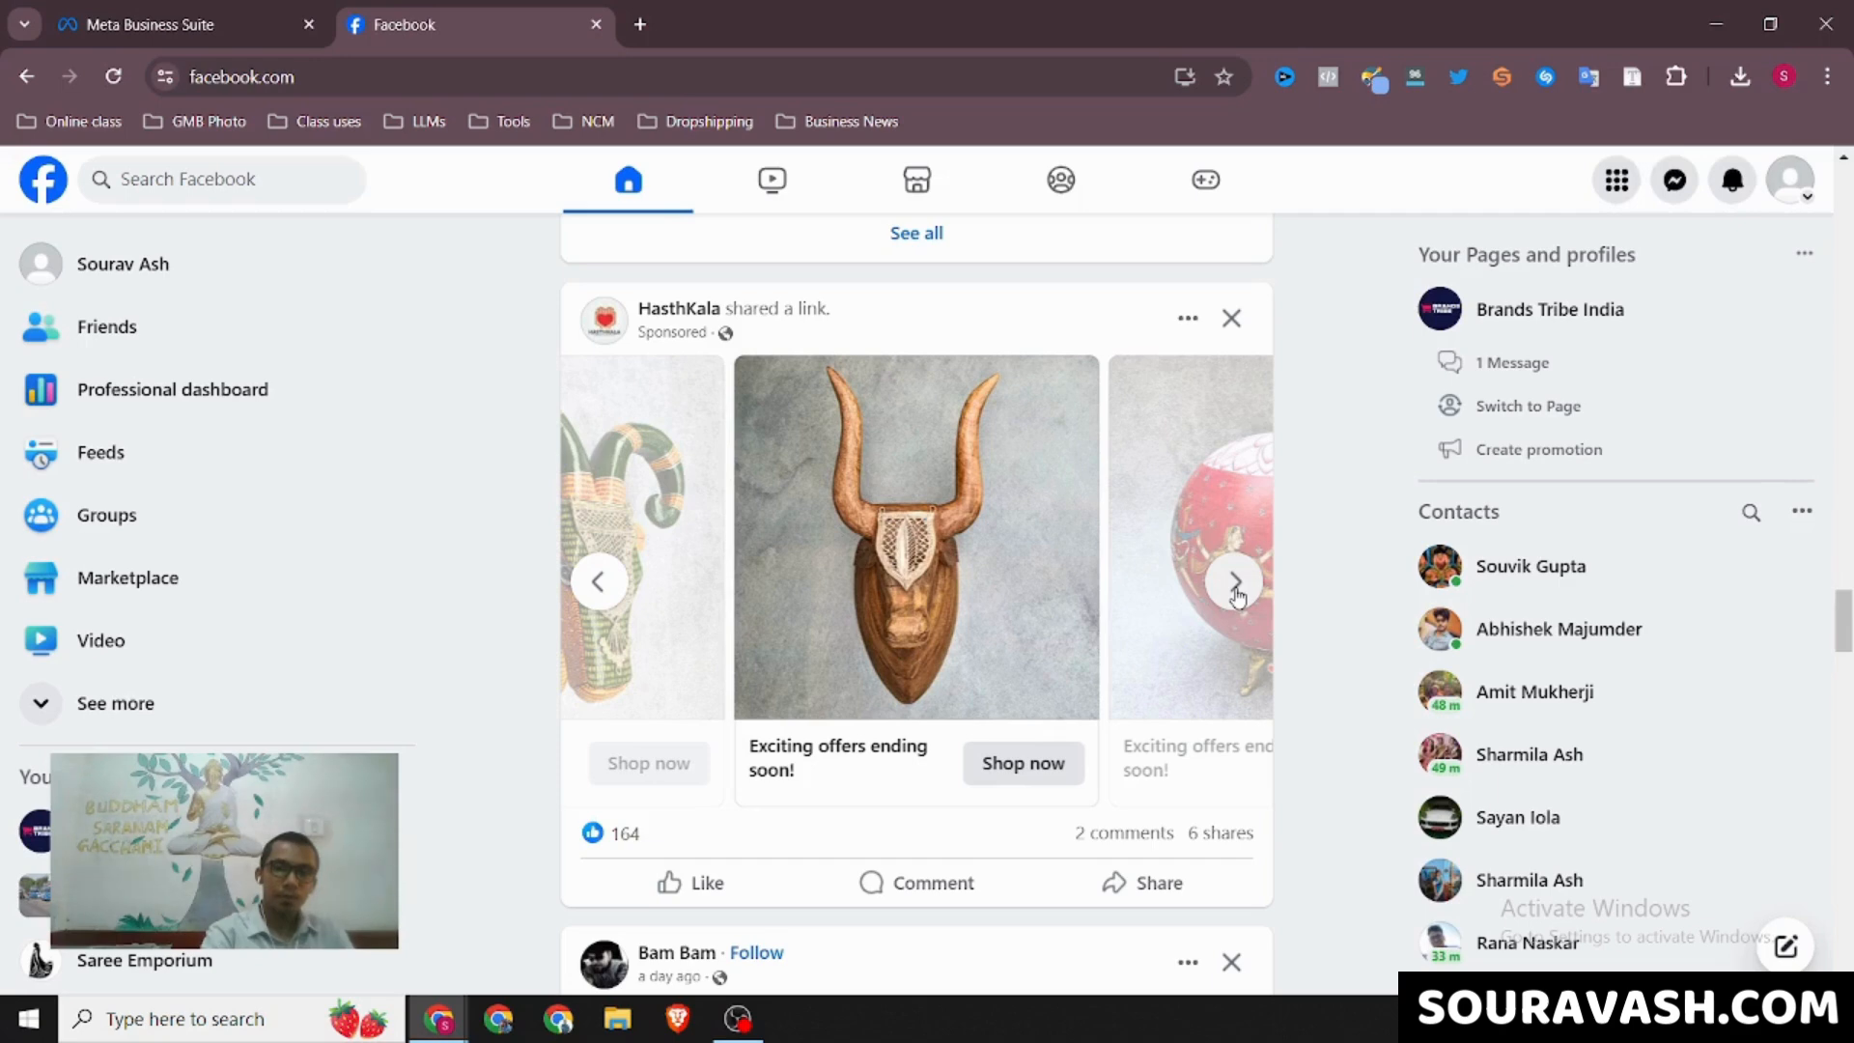
pyautogui.click(1235, 583)
pyautogui.click(1235, 583)
pyautogui.click(1235, 583)
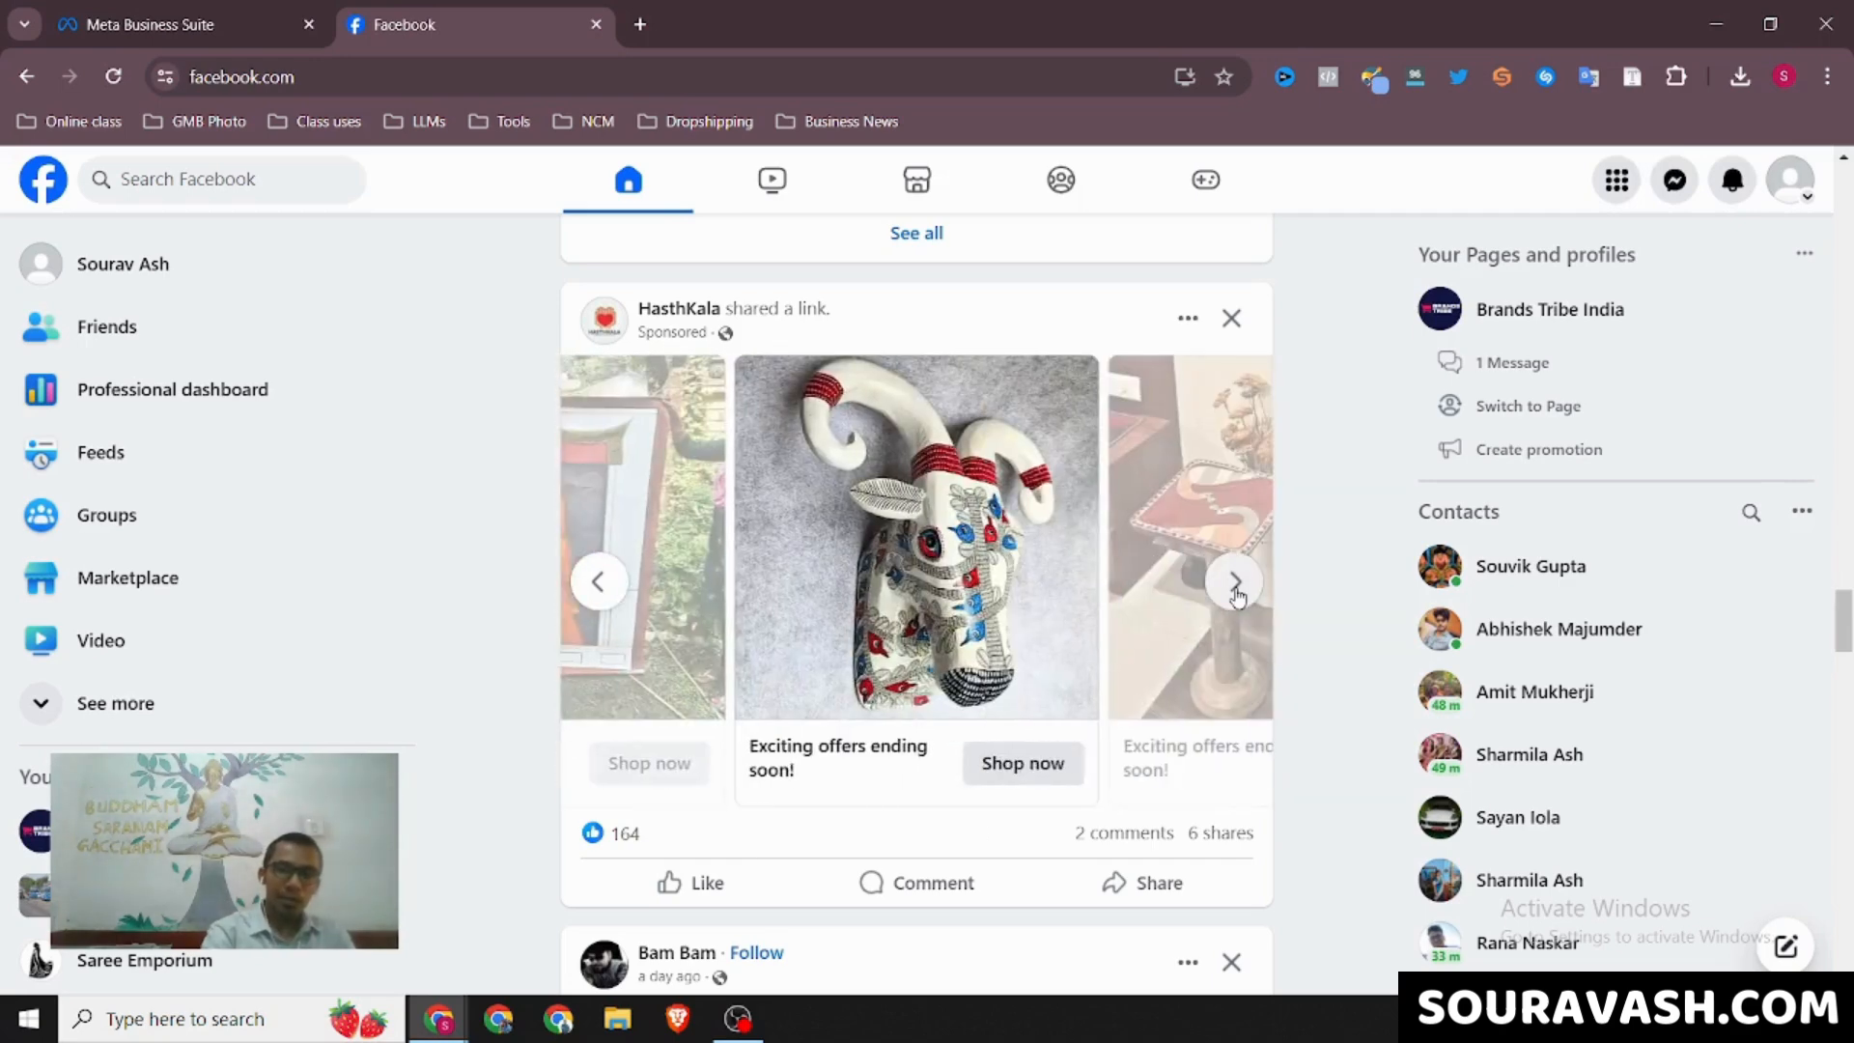
pyautogui.click(1235, 583)
pyautogui.click(1235, 583)
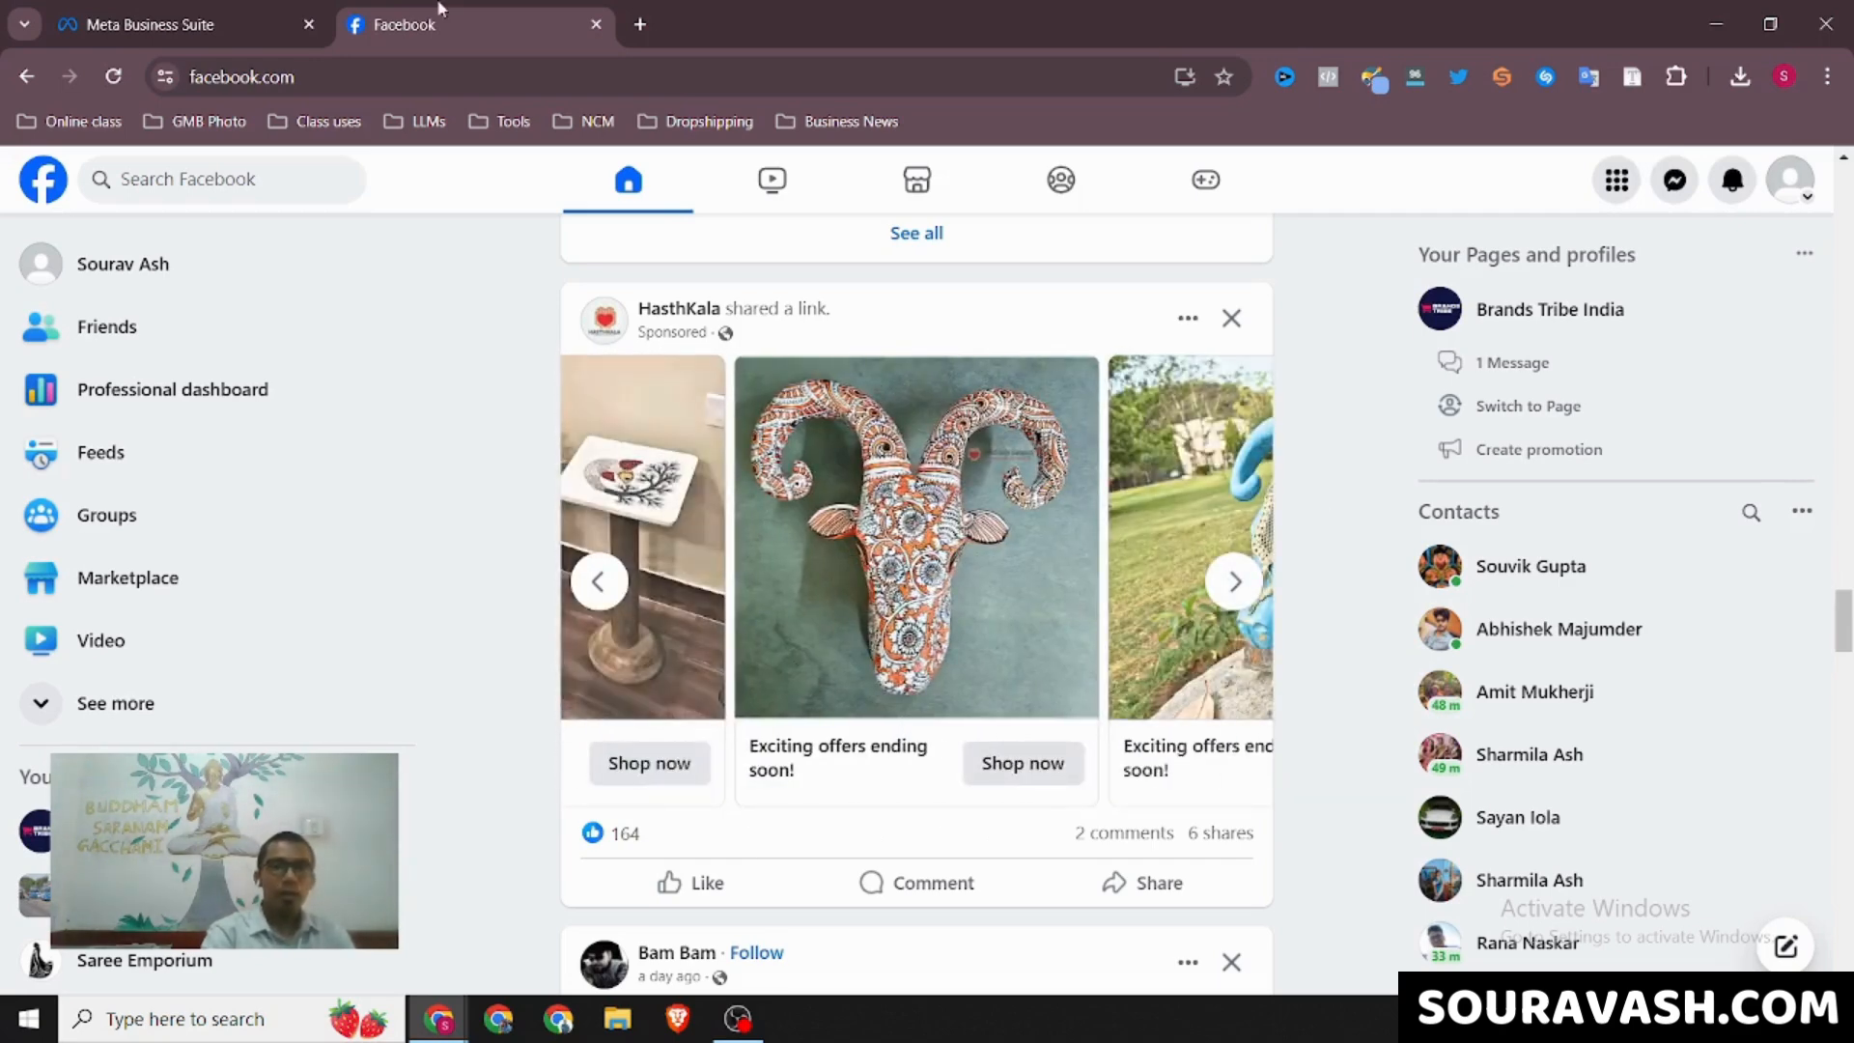
# Switch to Meta Business Suite and open Ads Manager from its full list of tools
pyautogui.click(193, 12)
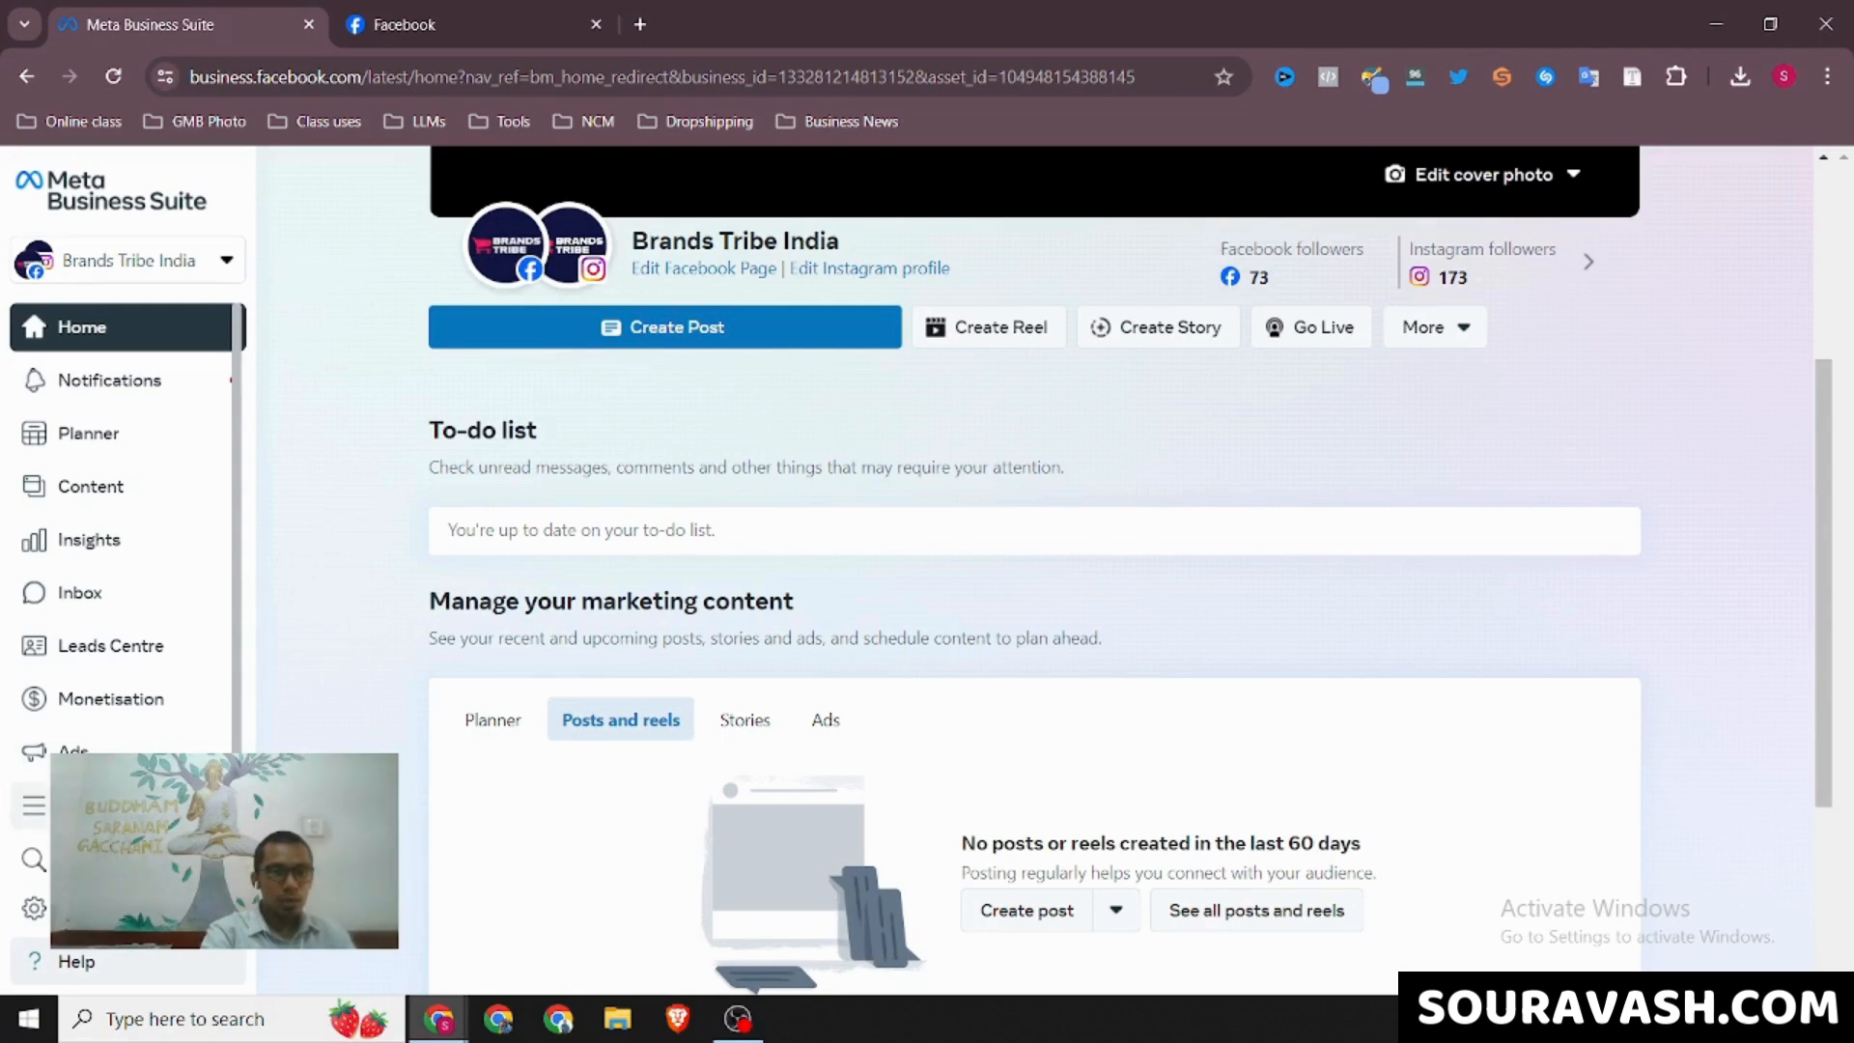
pyautogui.click(34, 804)
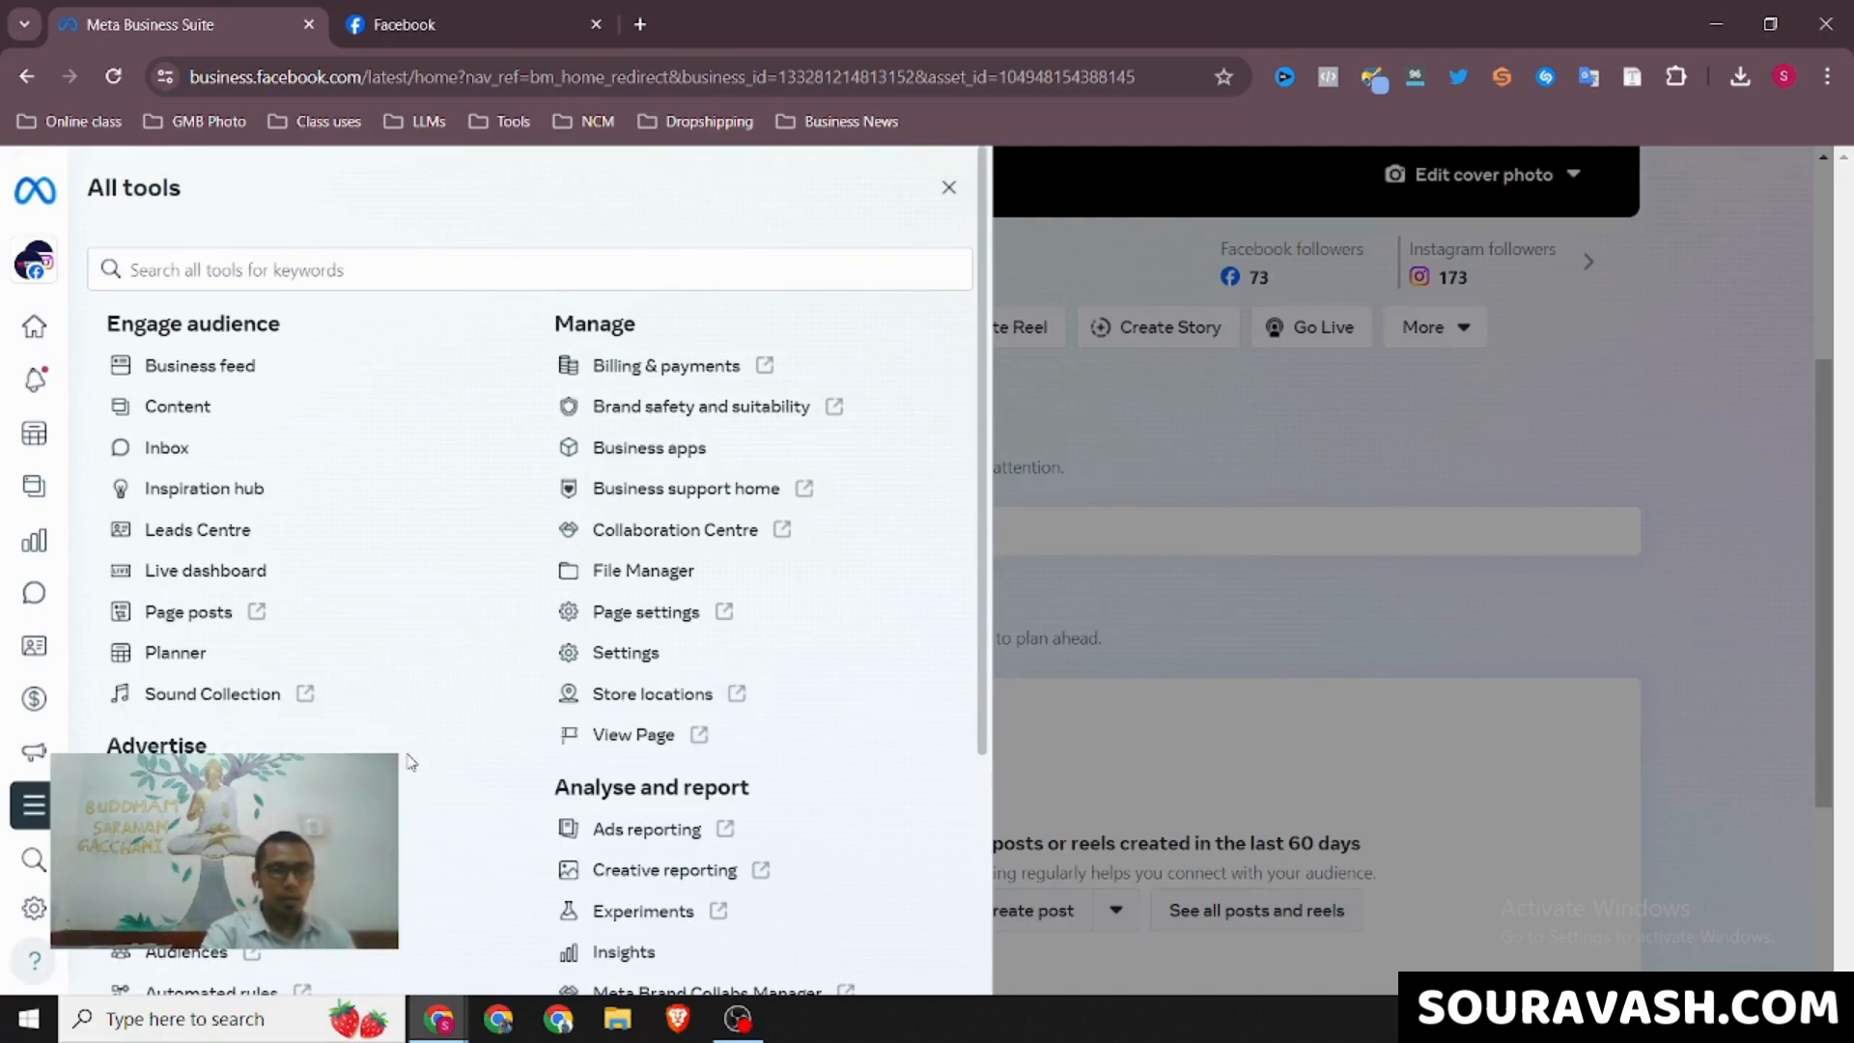
pyautogui.scroll(-4, 410, 762)
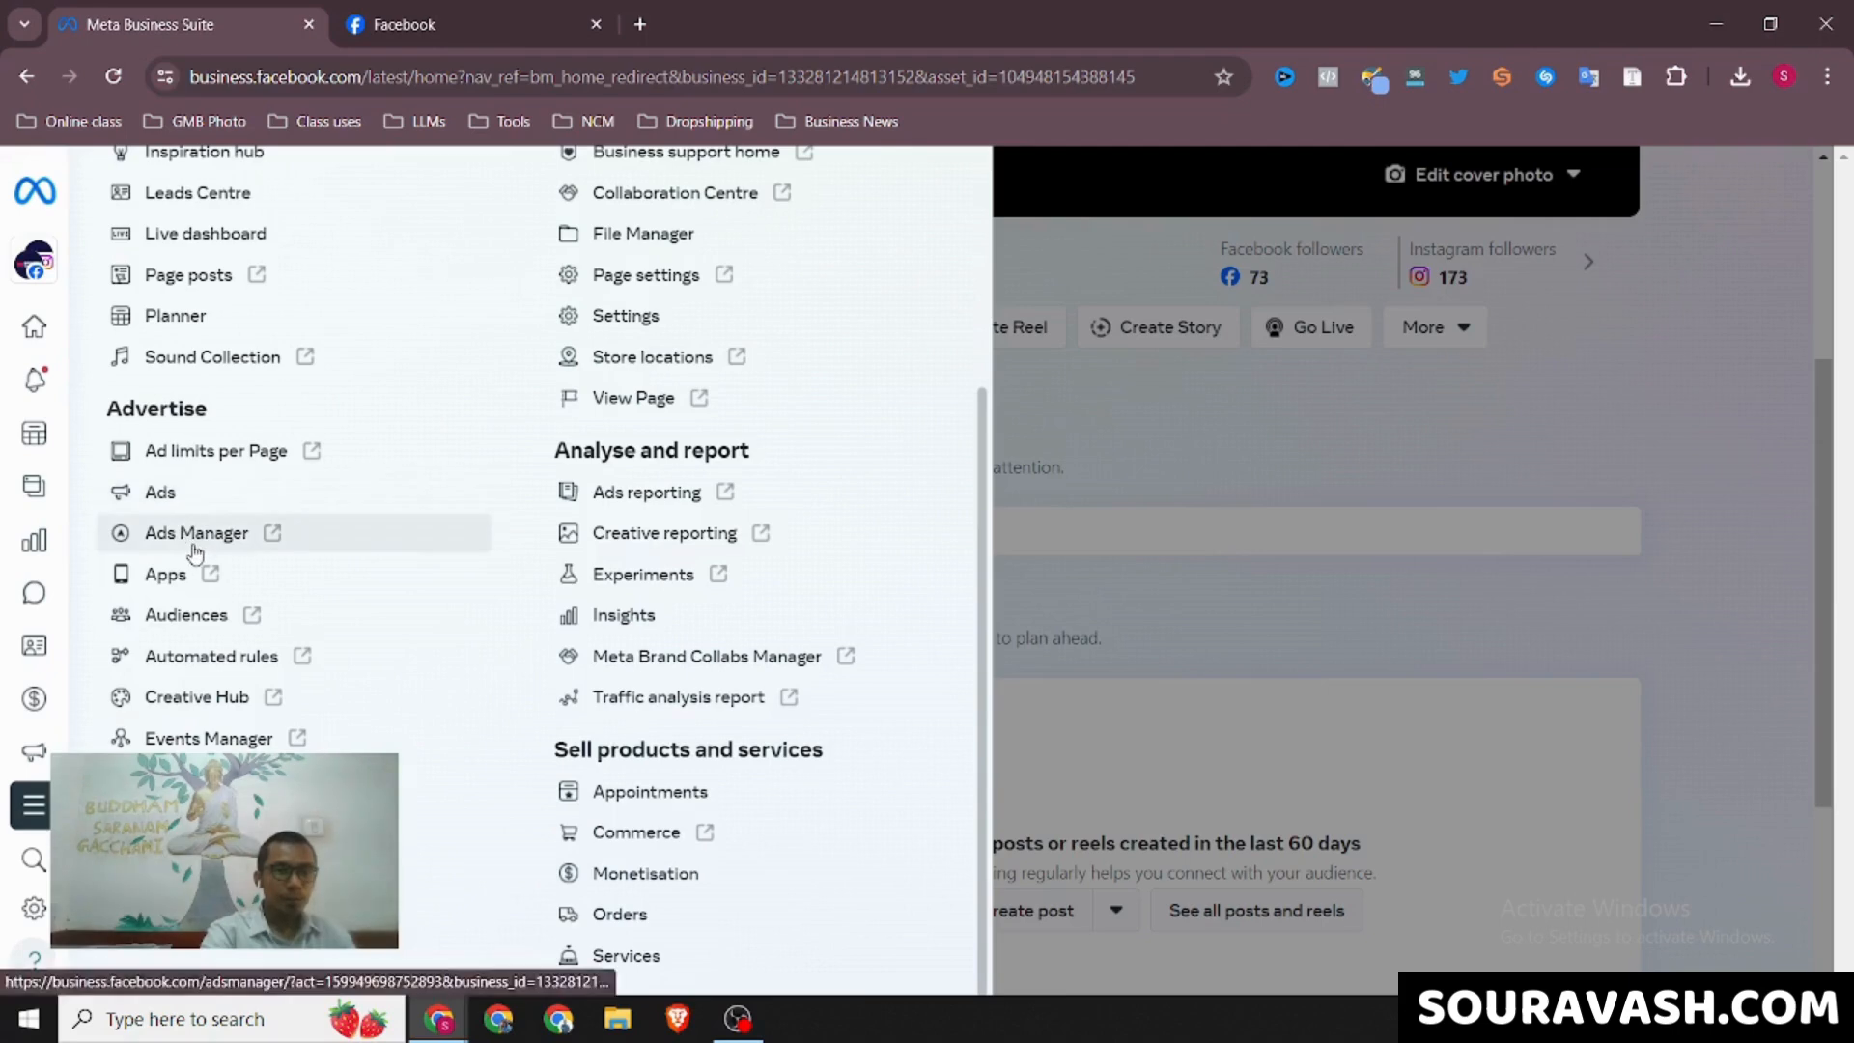
pyautogui.click(197, 533)
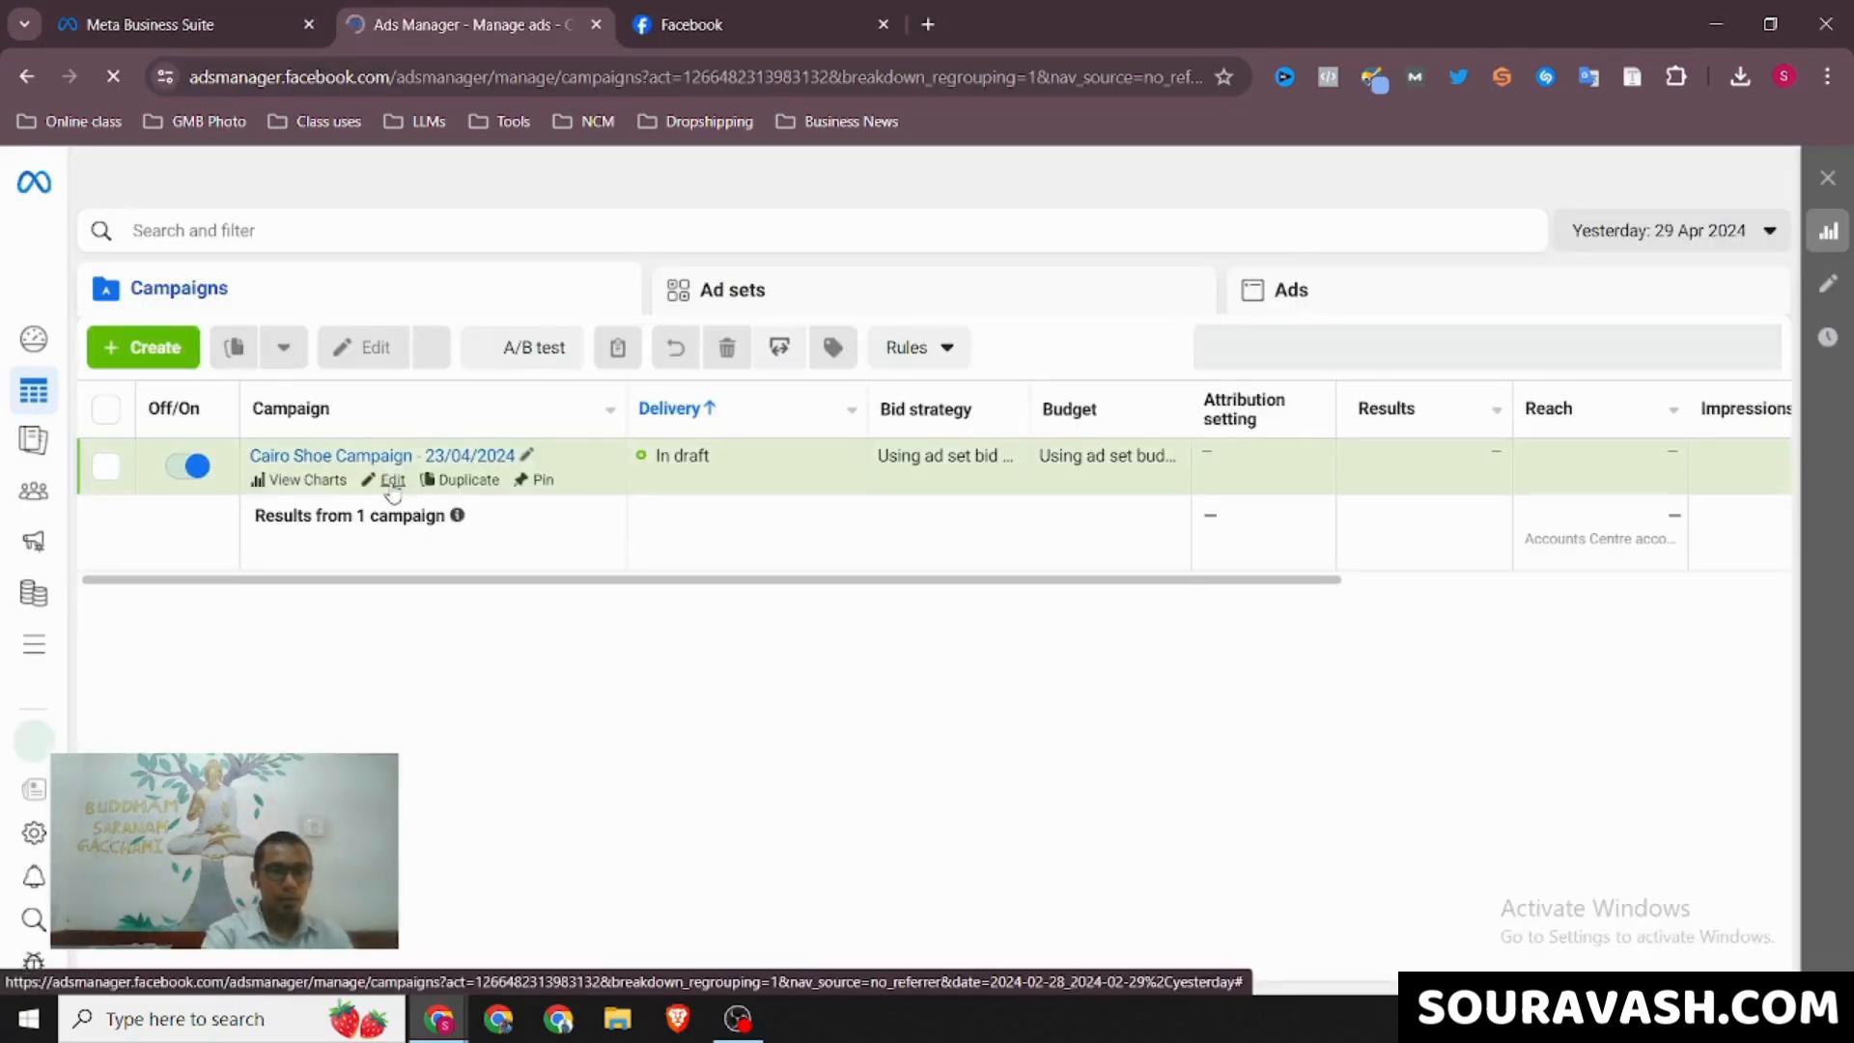
# Open Sneakers Ad 1 of the Cairo Shoe Campaign for editing and change its format to Carousel
pyautogui.click(392, 481)
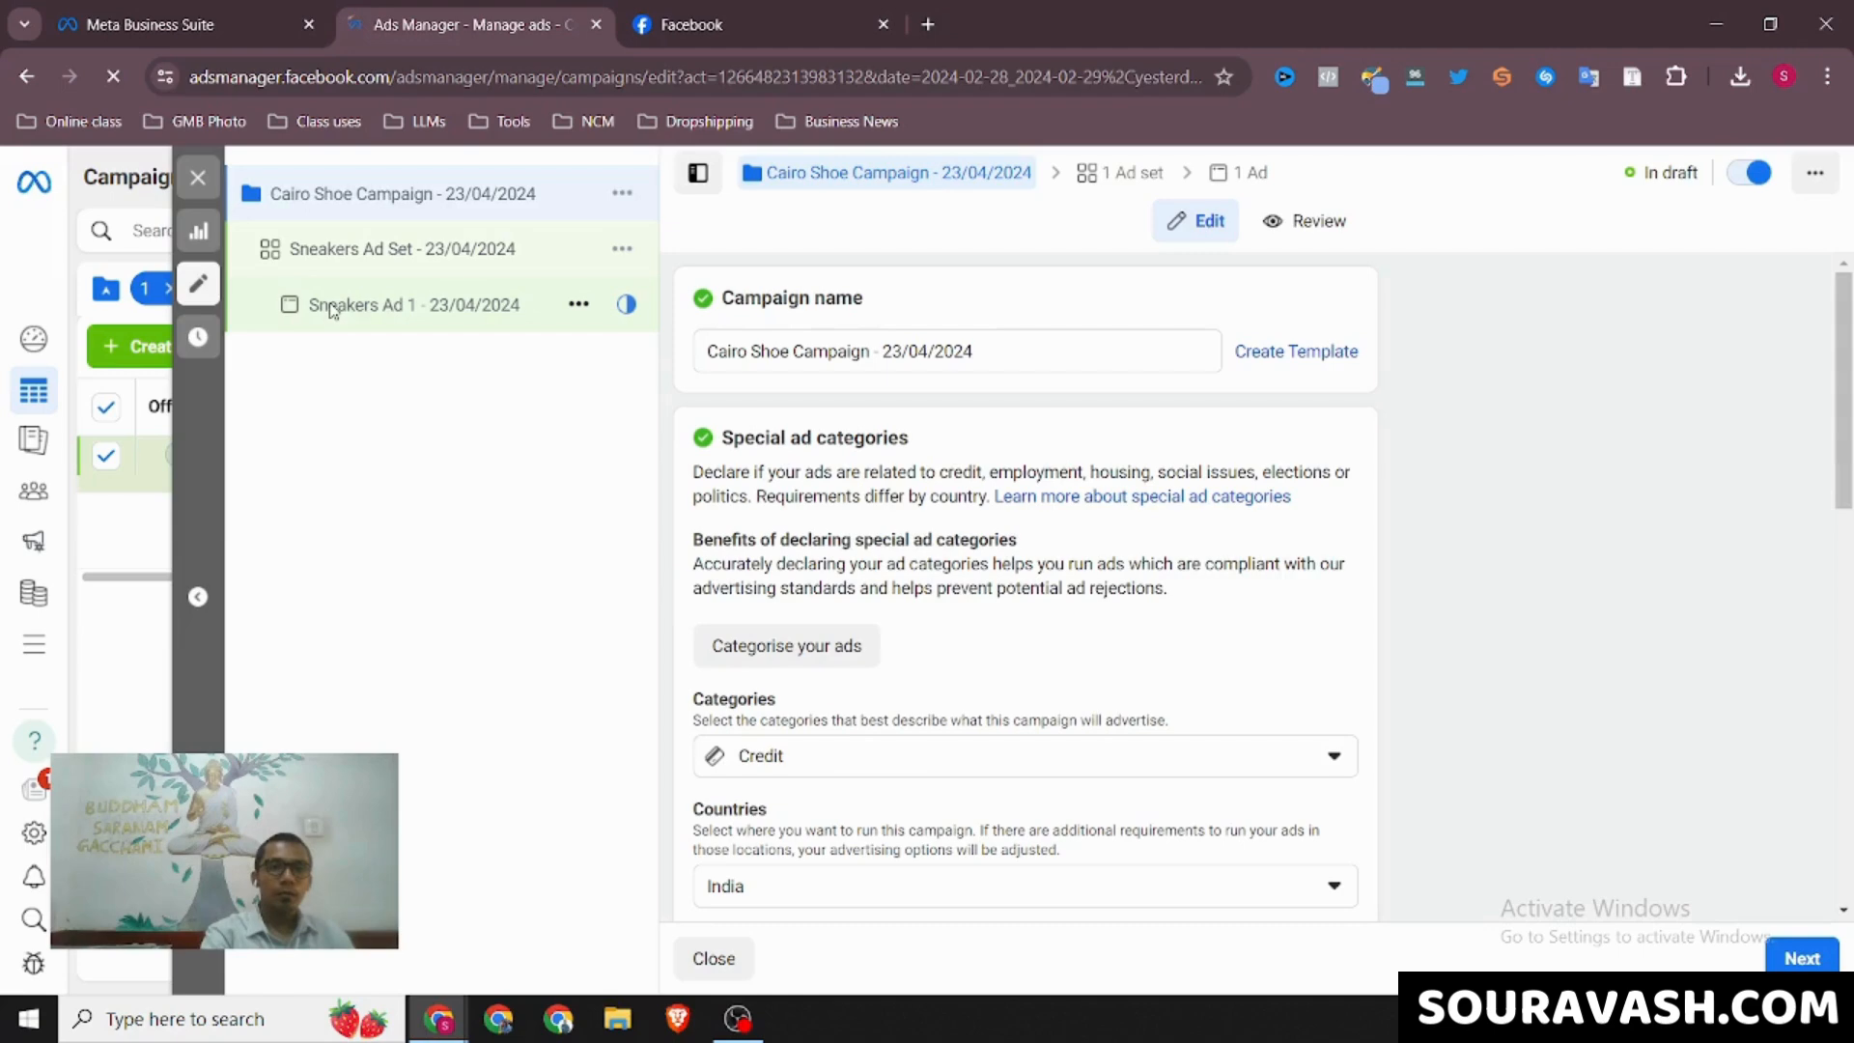
pyautogui.click(331, 307)
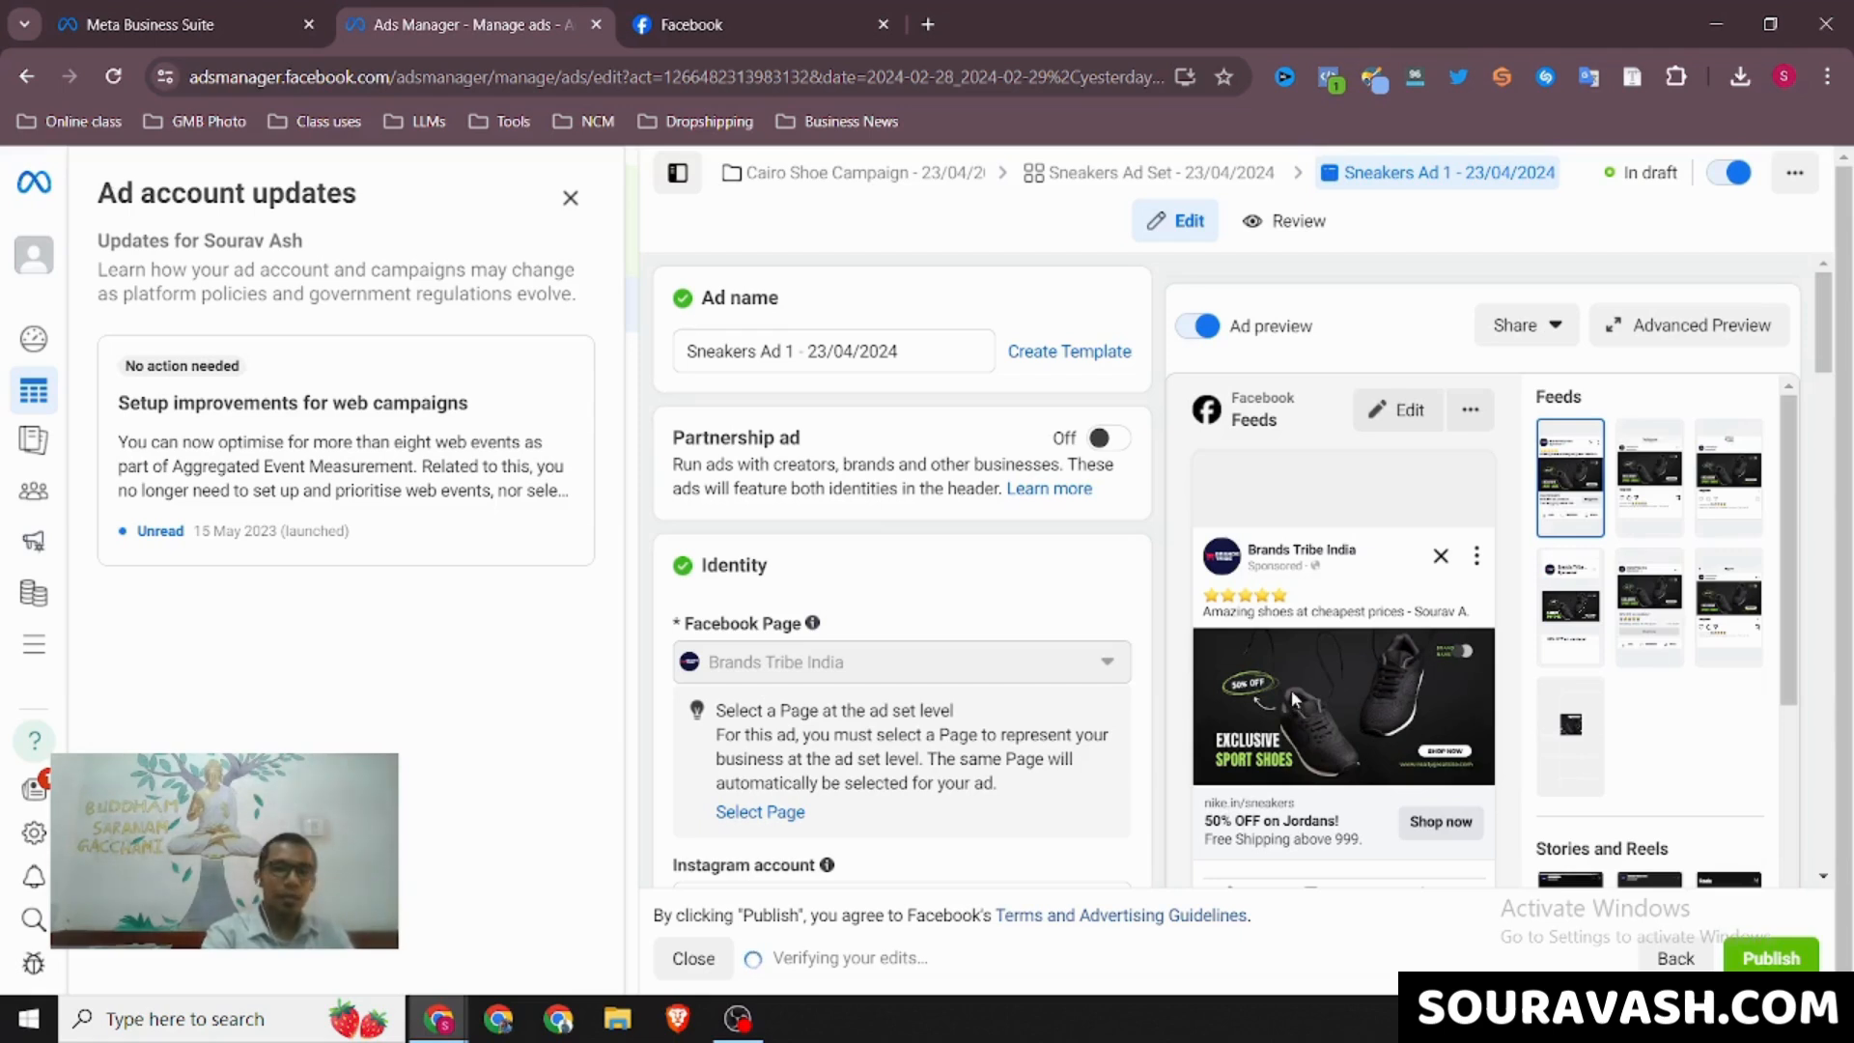
pyautogui.scroll(-4, 949, 571)
pyautogui.scroll(-3, 949, 574)
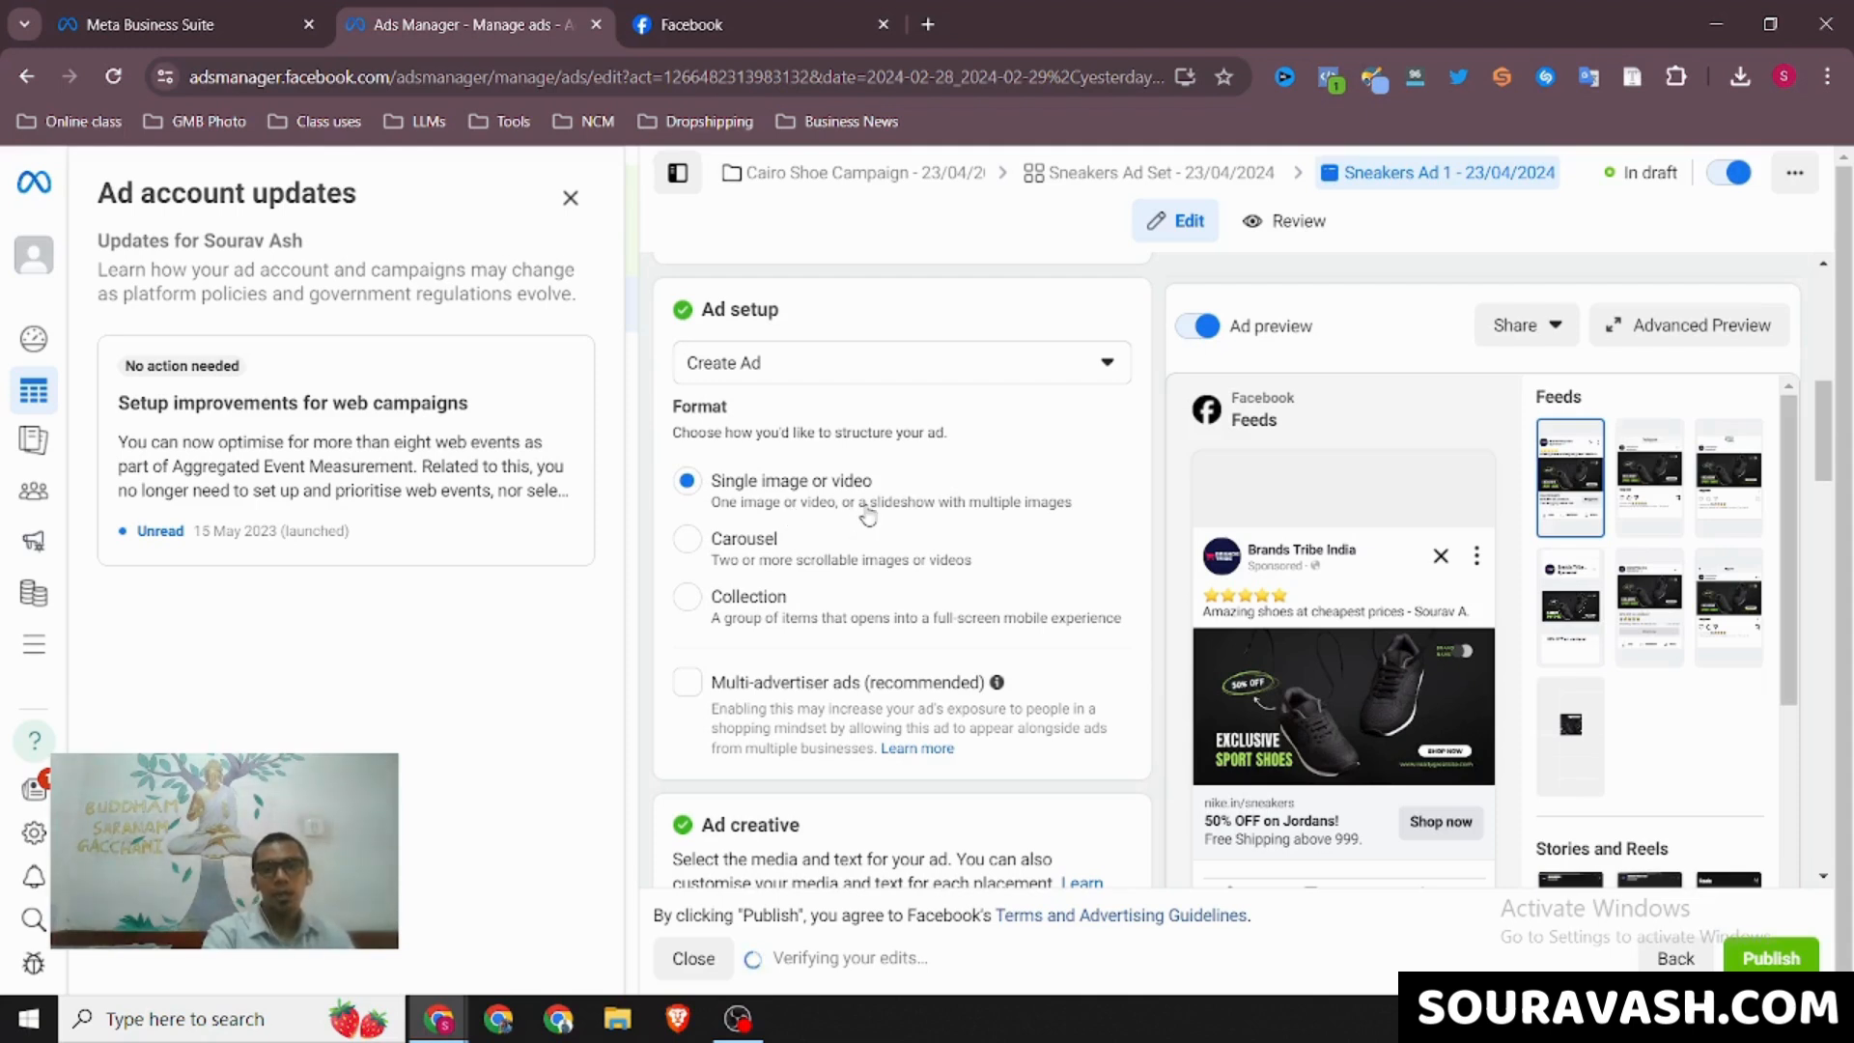
pyautogui.click(690, 544)
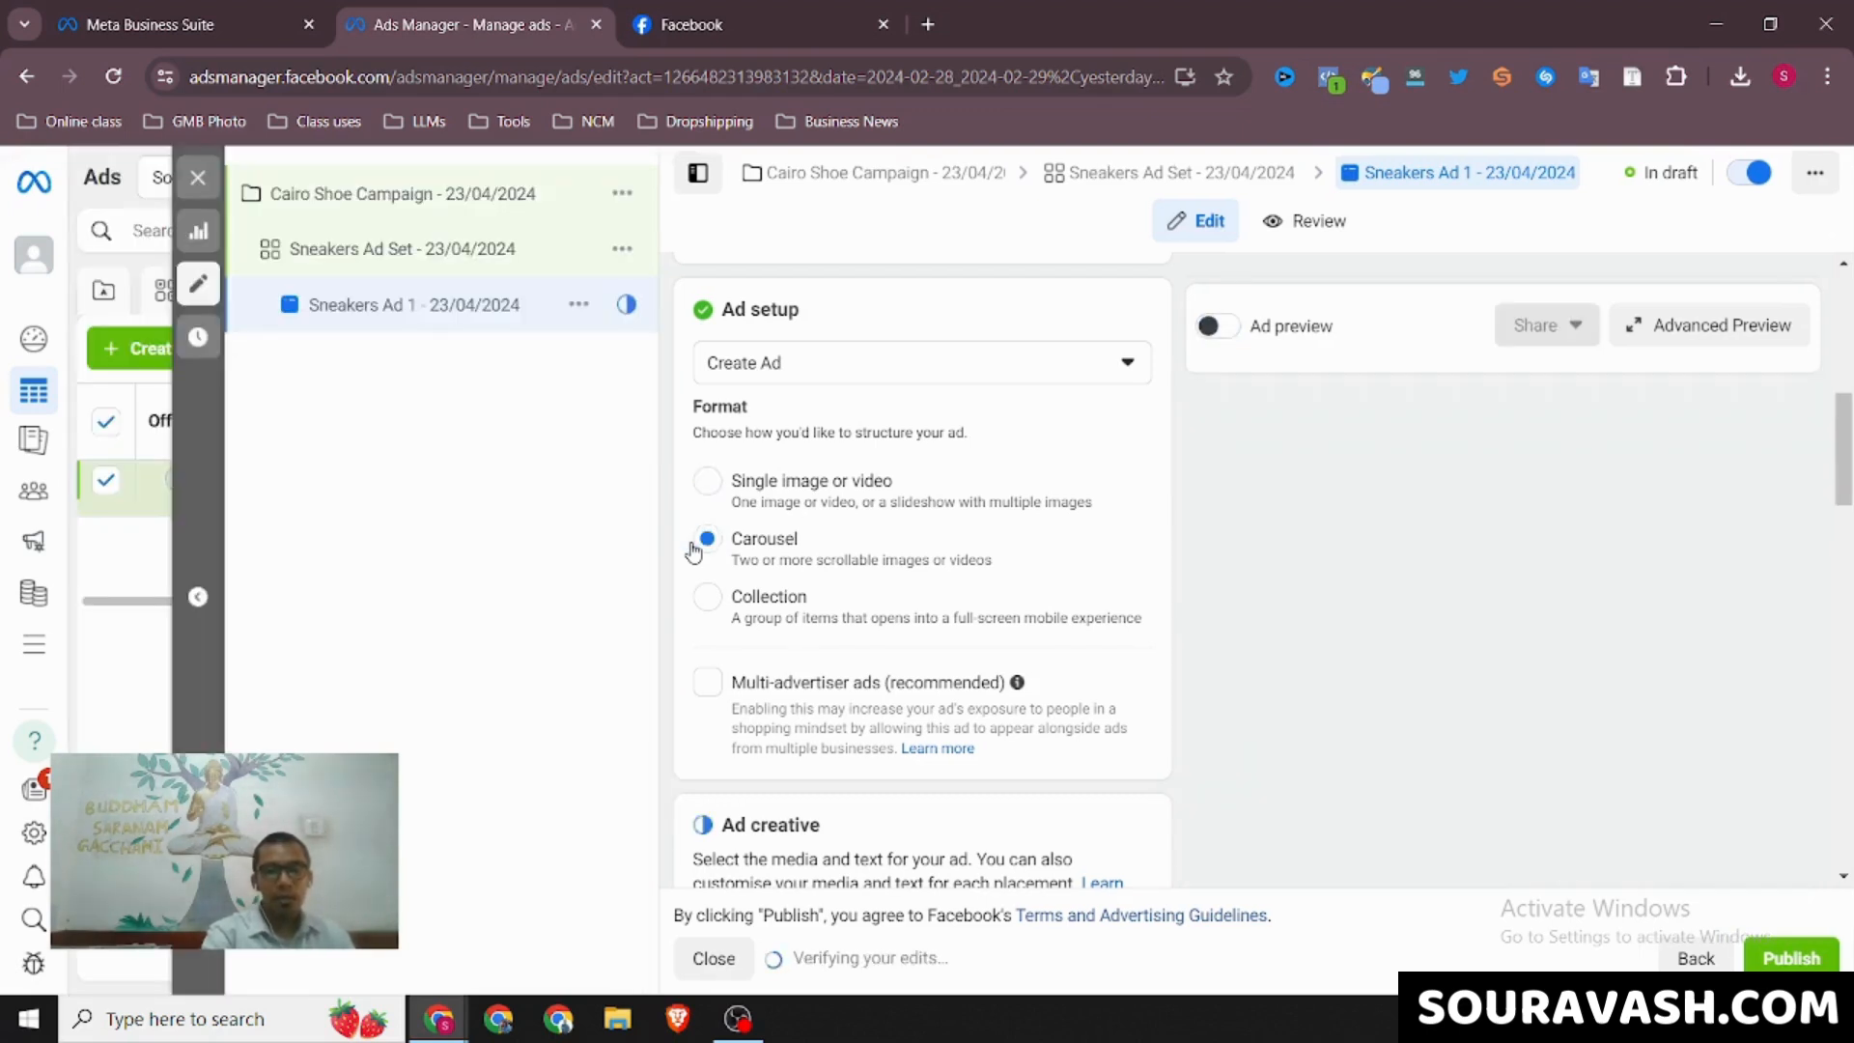
# Turn on the ad preview and enable multi-advertiser ads for the sneakers ad
pyautogui.click(1218, 328)
pyautogui.scroll(-1, 963, 588)
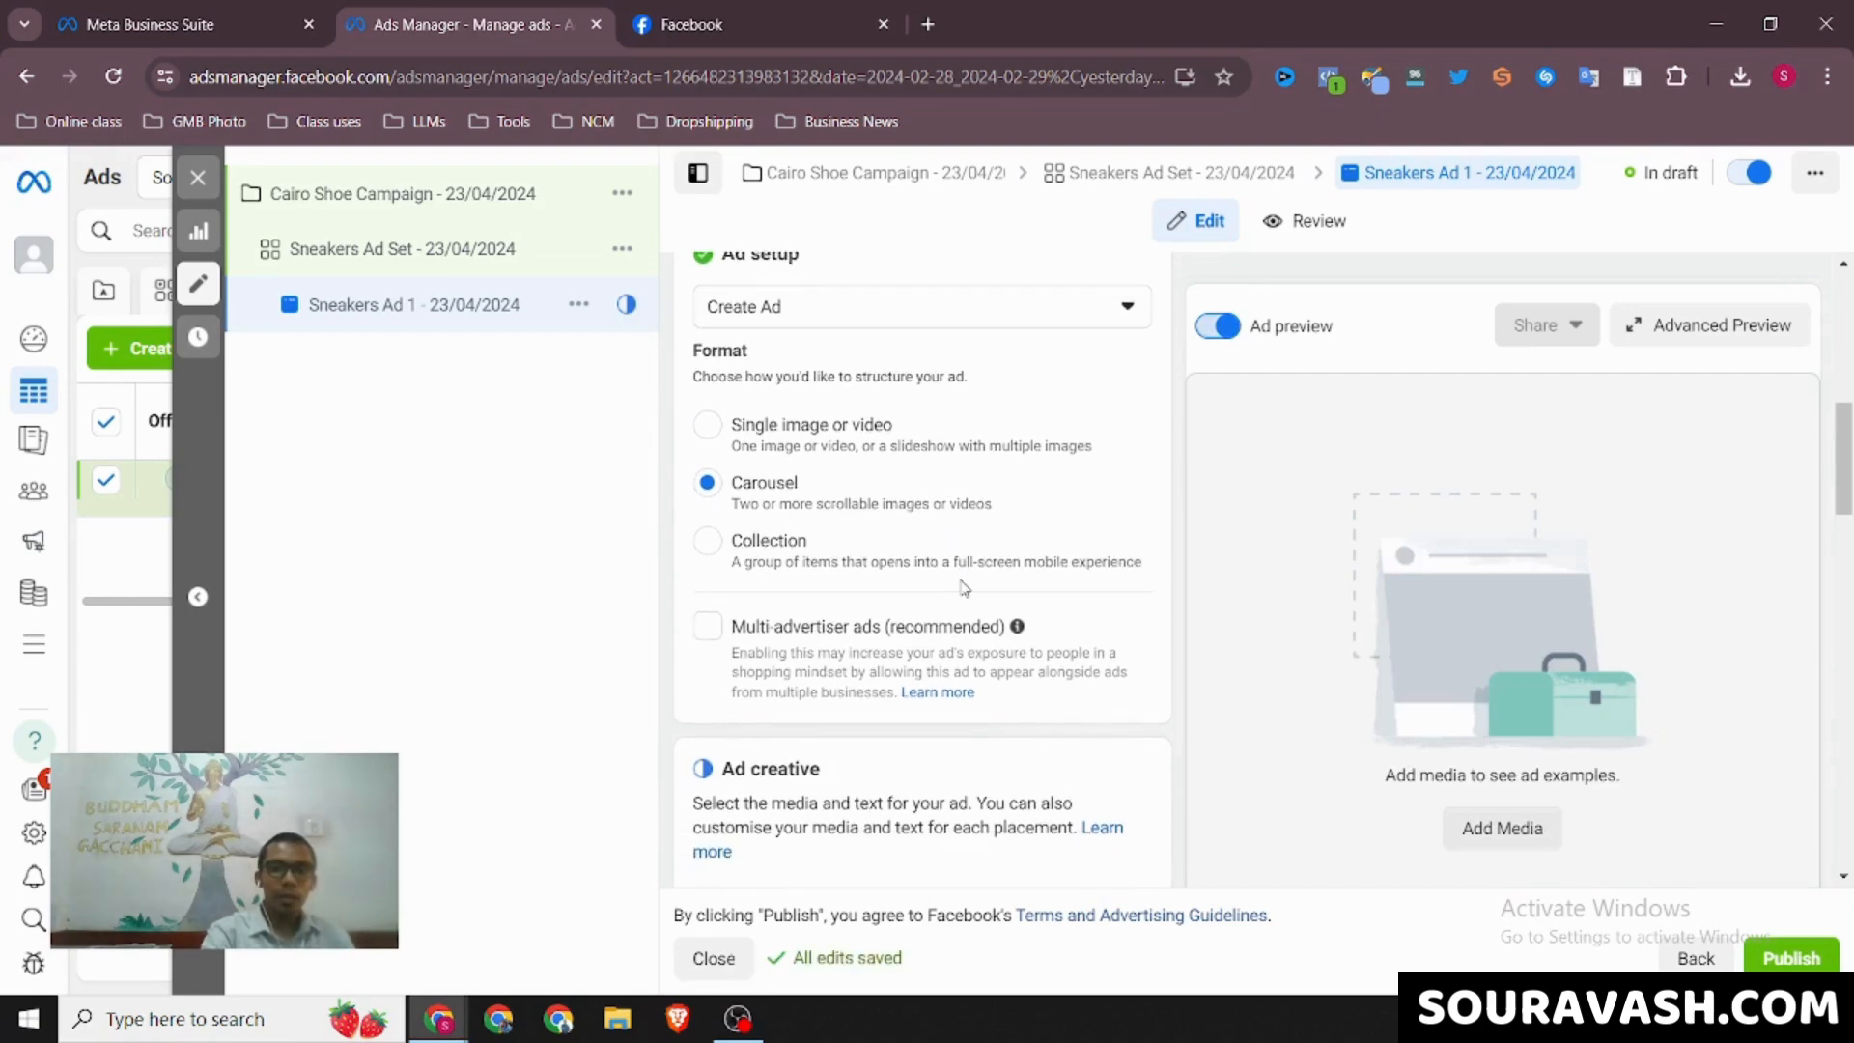
pyautogui.click(709, 630)
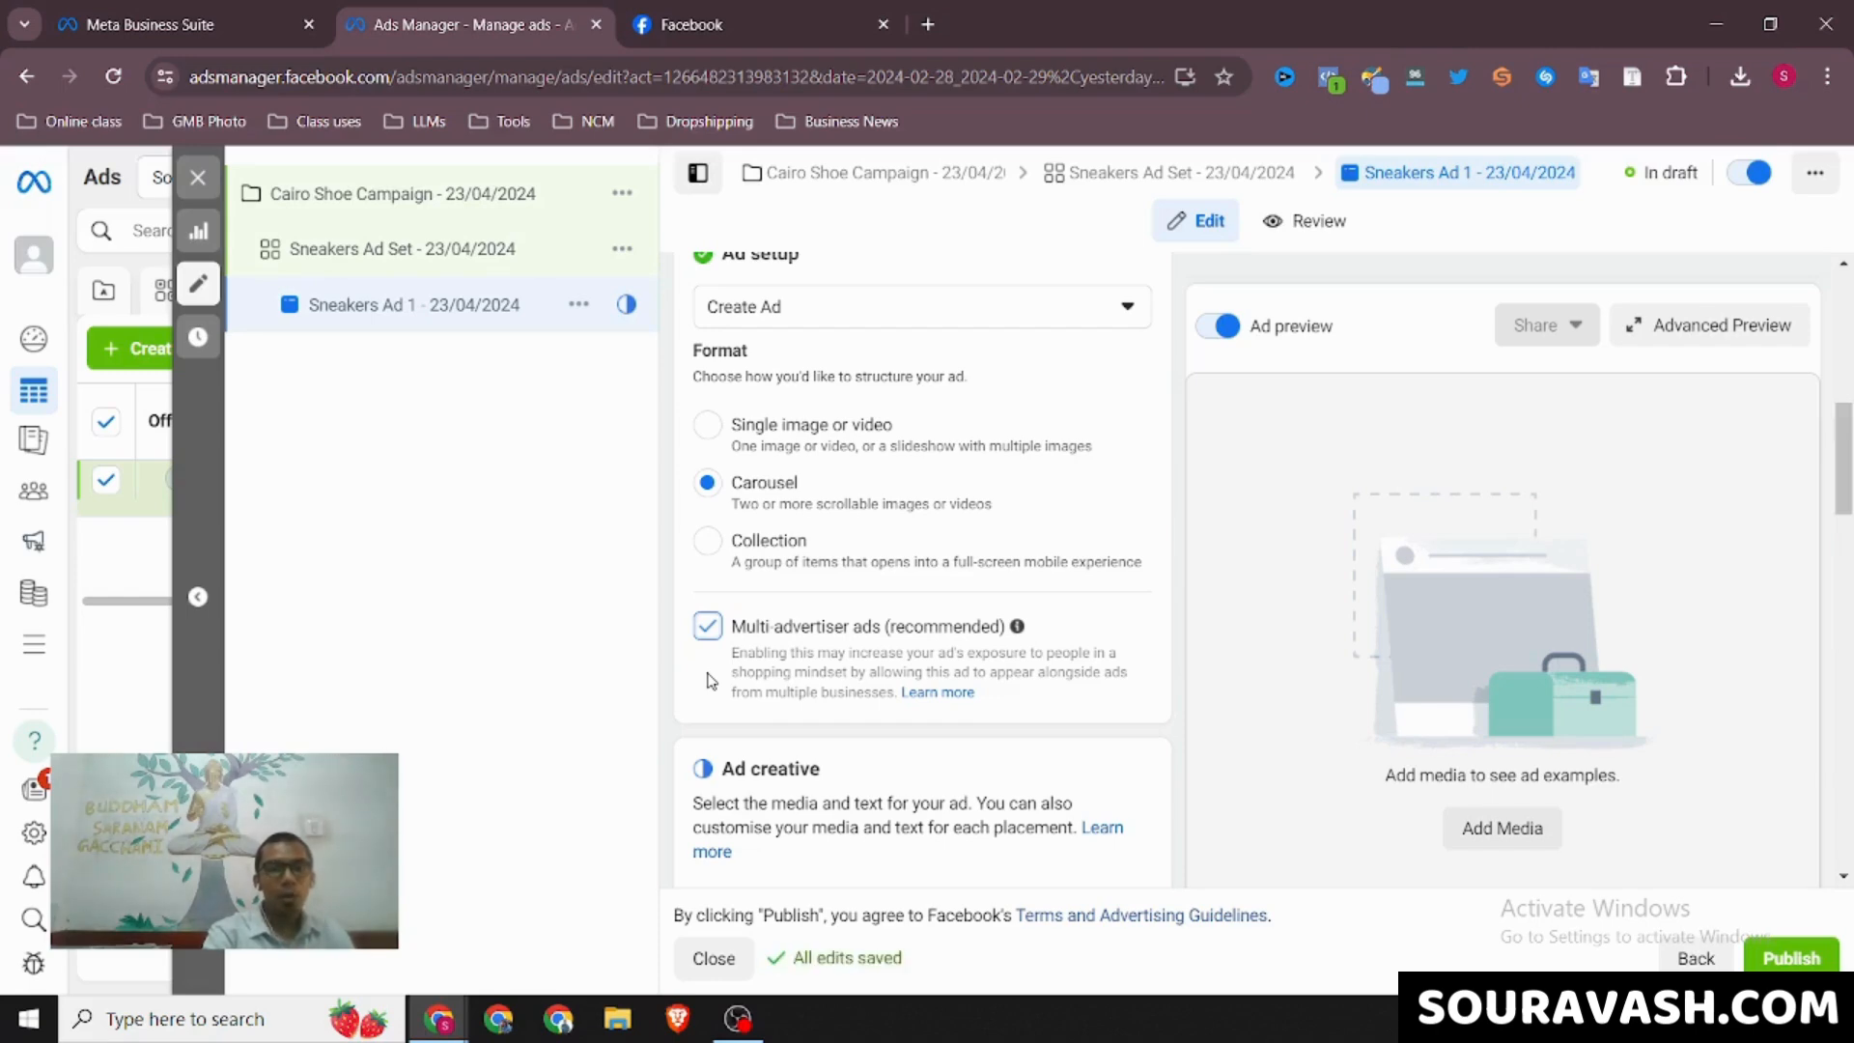
# Compare the sponsored HasthKala carousel on Facebook with the minimum and maximum card requirements in the ad's creative settings
pyautogui.click(682, 11)
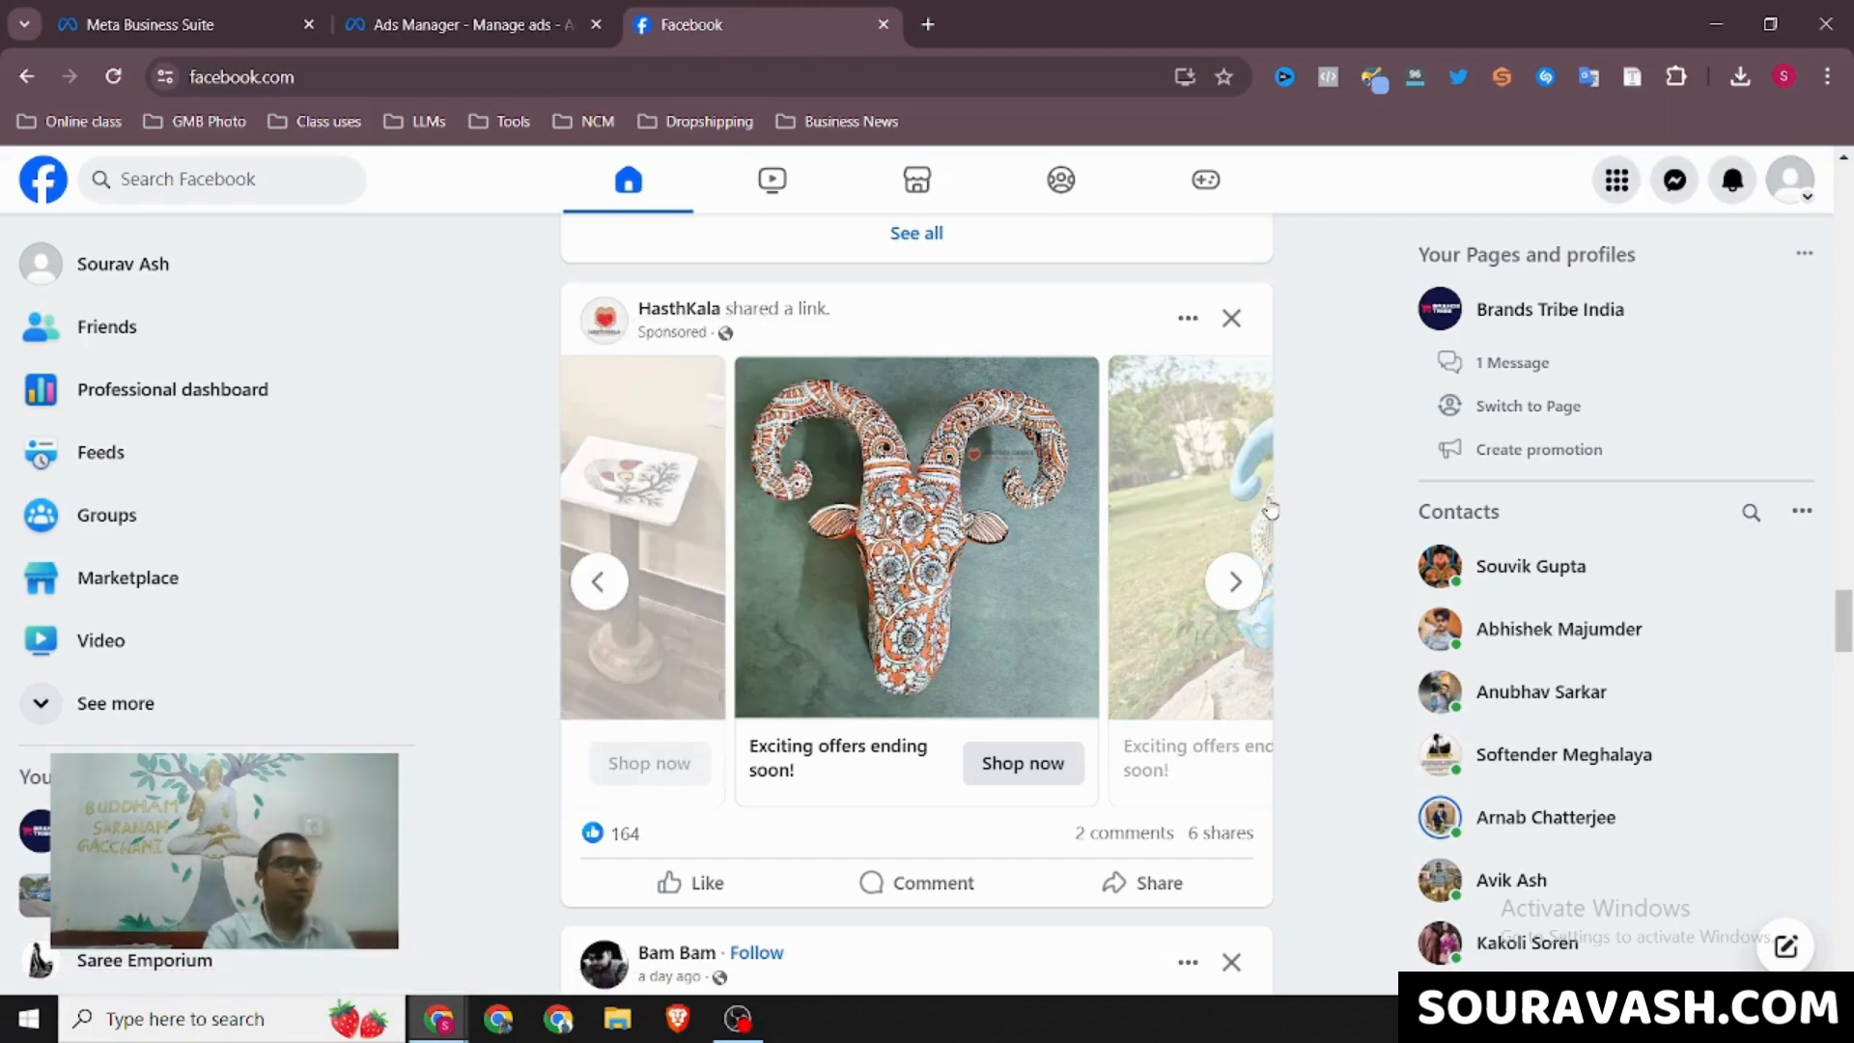
pyautogui.click(433, 8)
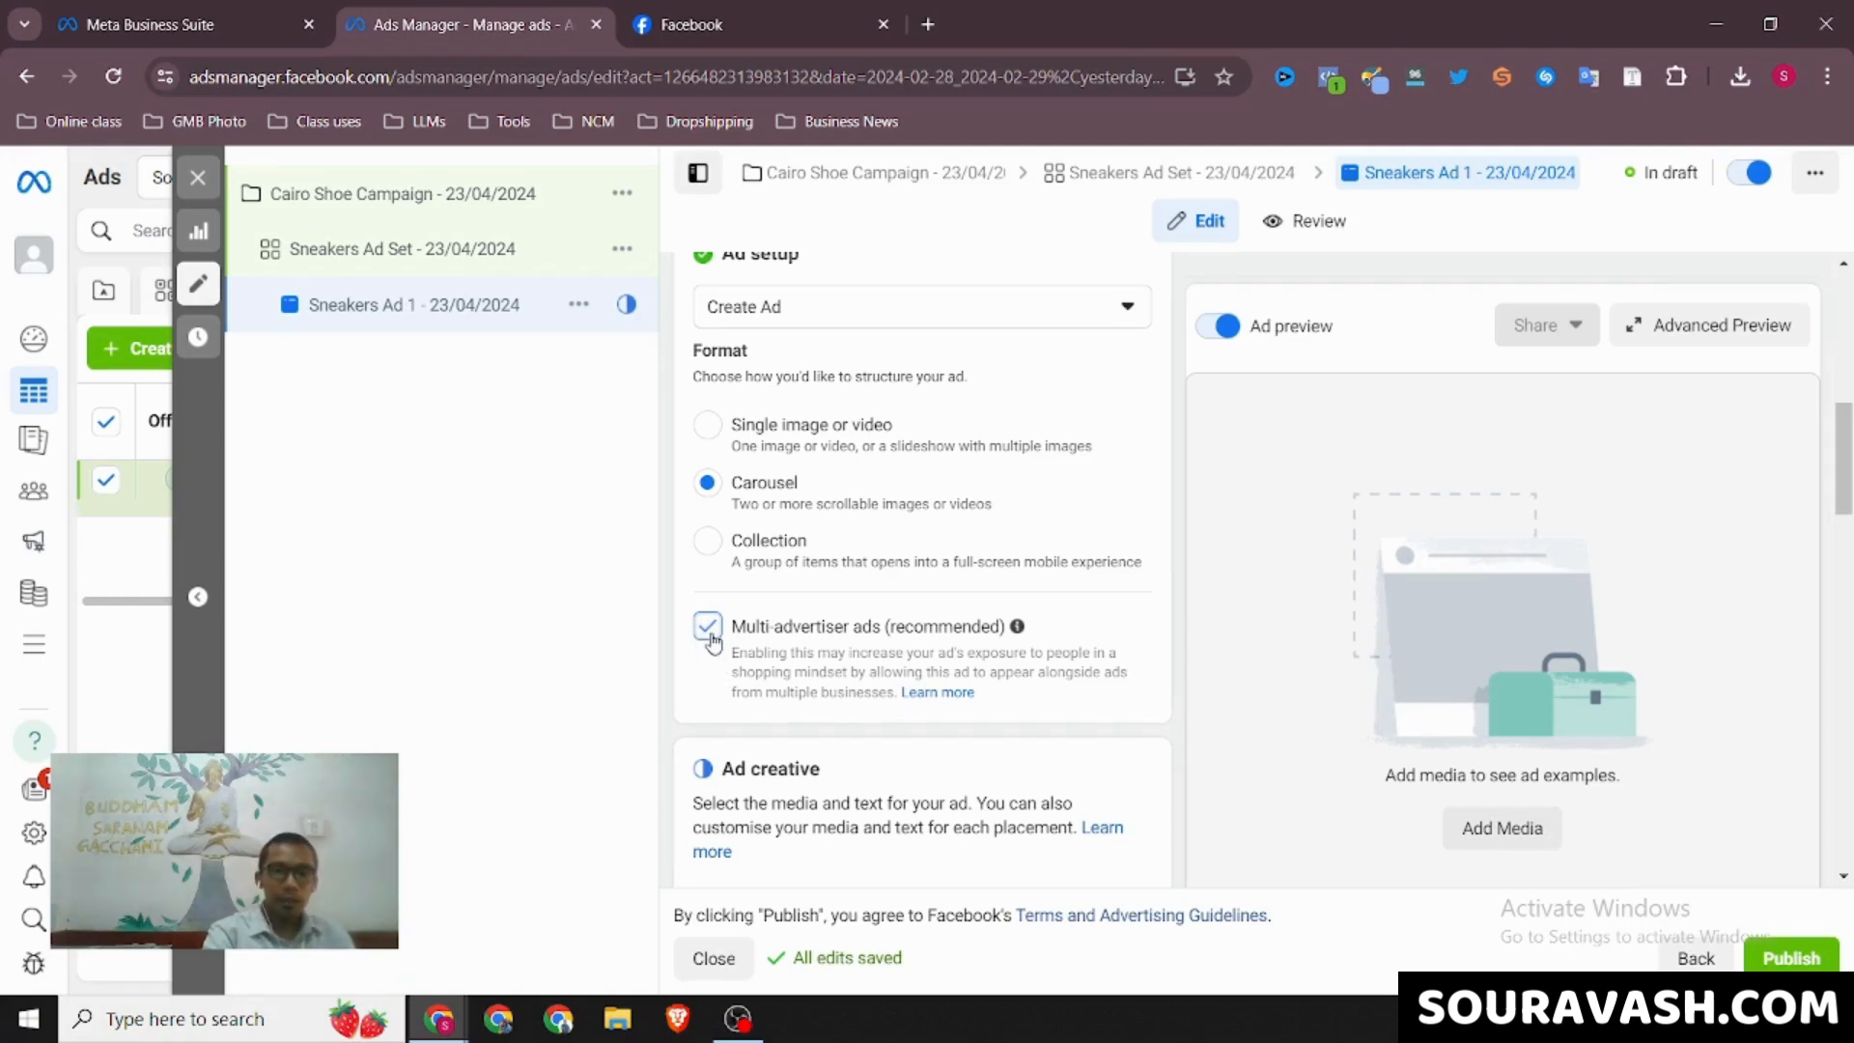
pyautogui.scroll(-2, 710, 667)
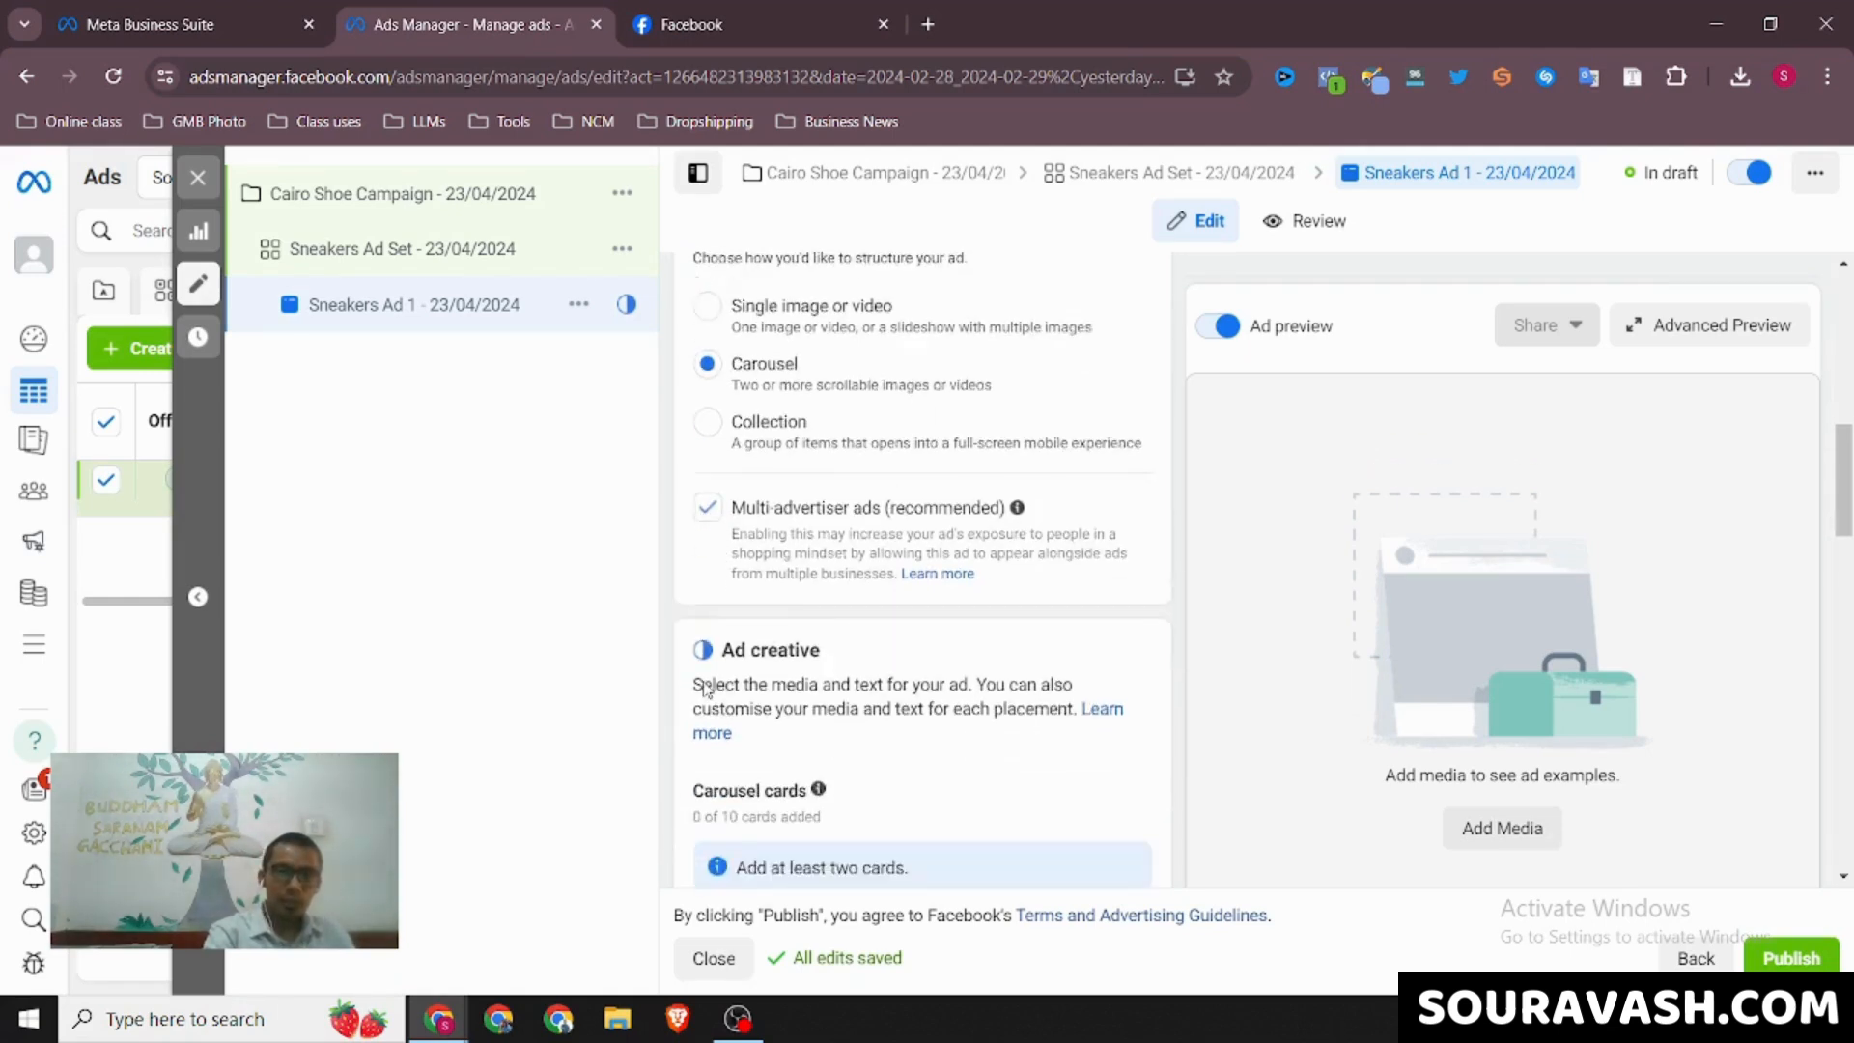
pyautogui.scroll(-2, 708, 689)
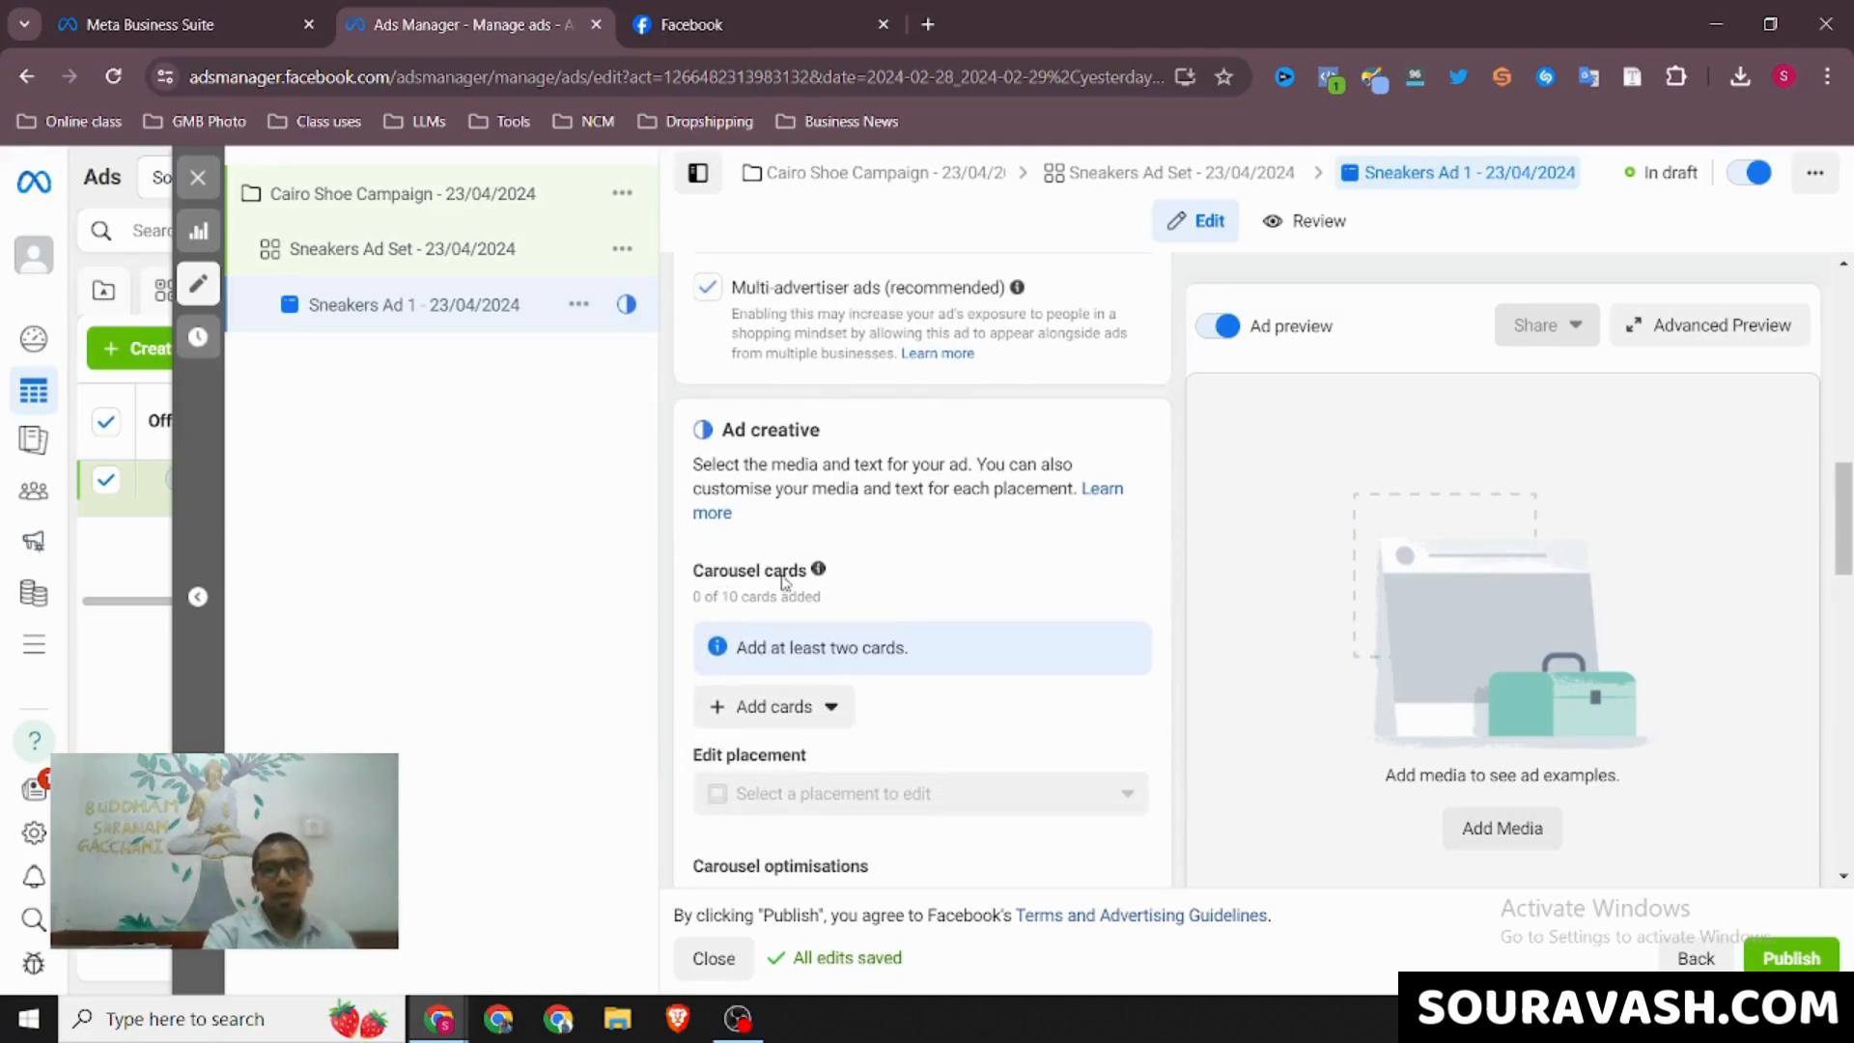
pyautogui.click(715, 24)
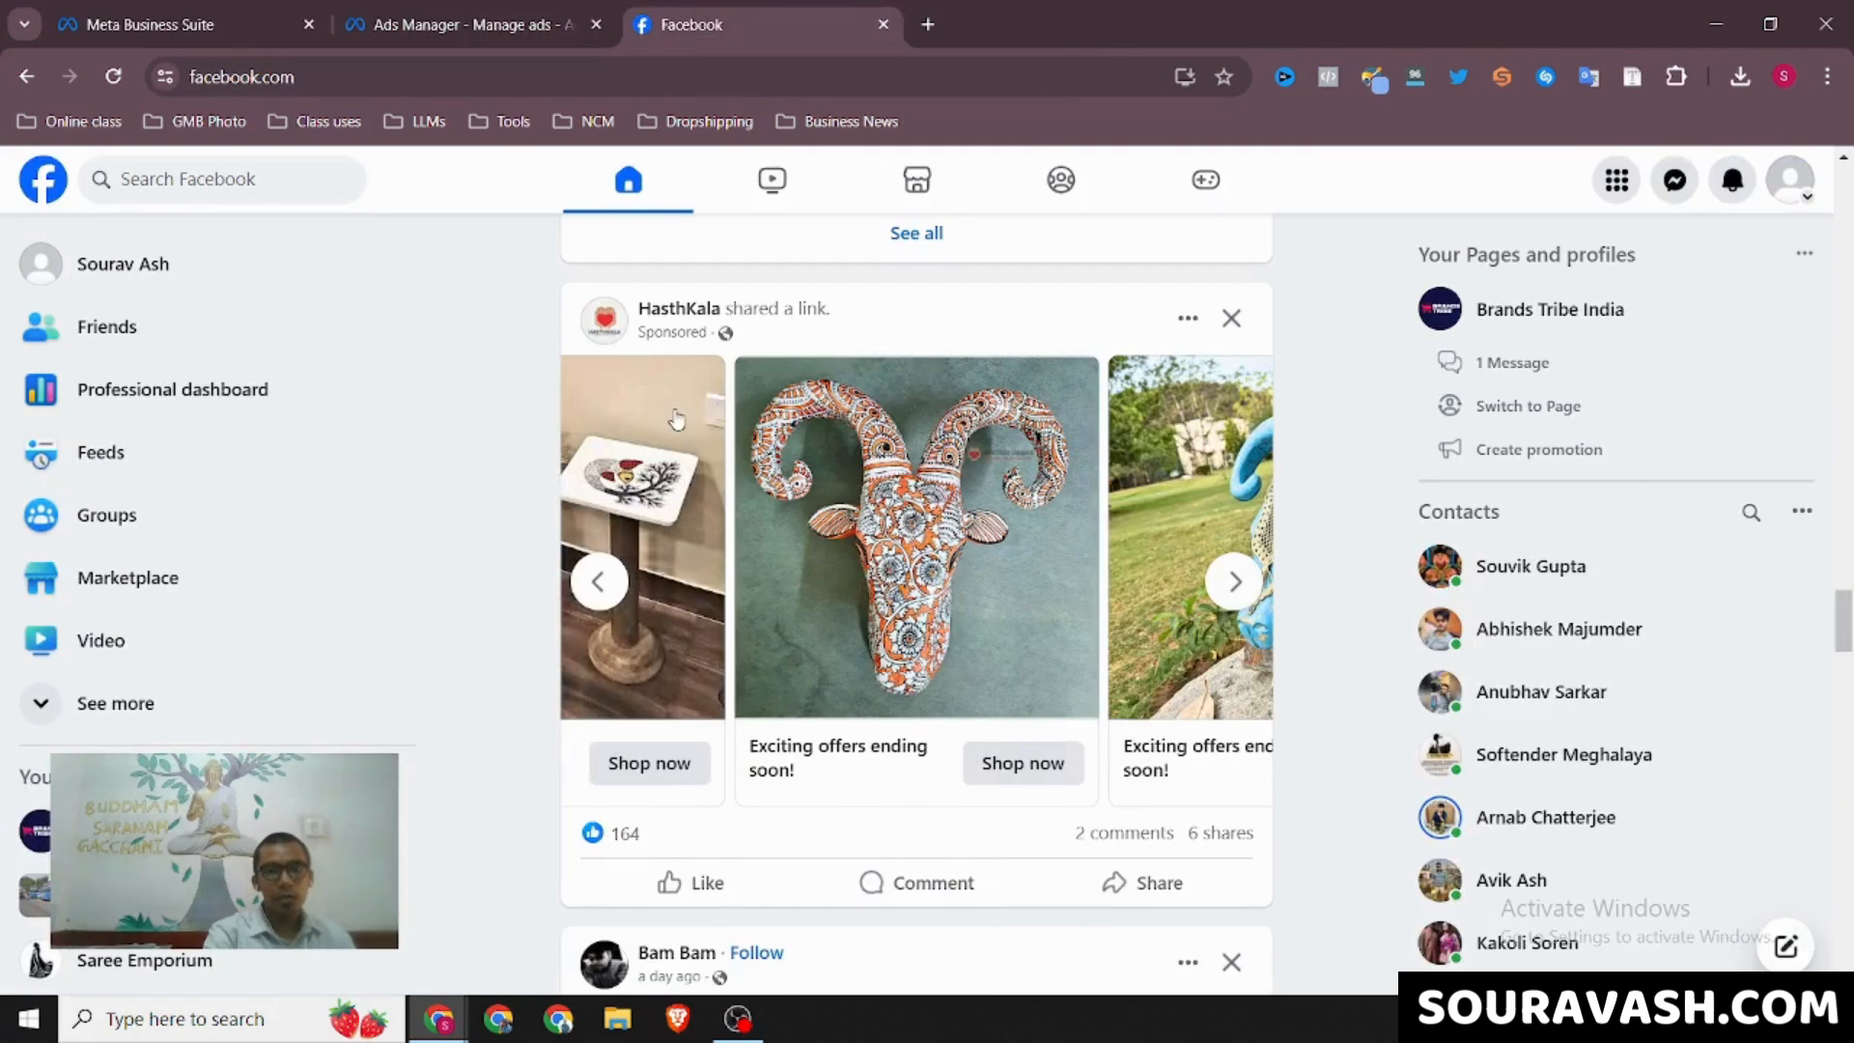
pyautogui.click(1245, 584)
pyautogui.click(1245, 584)
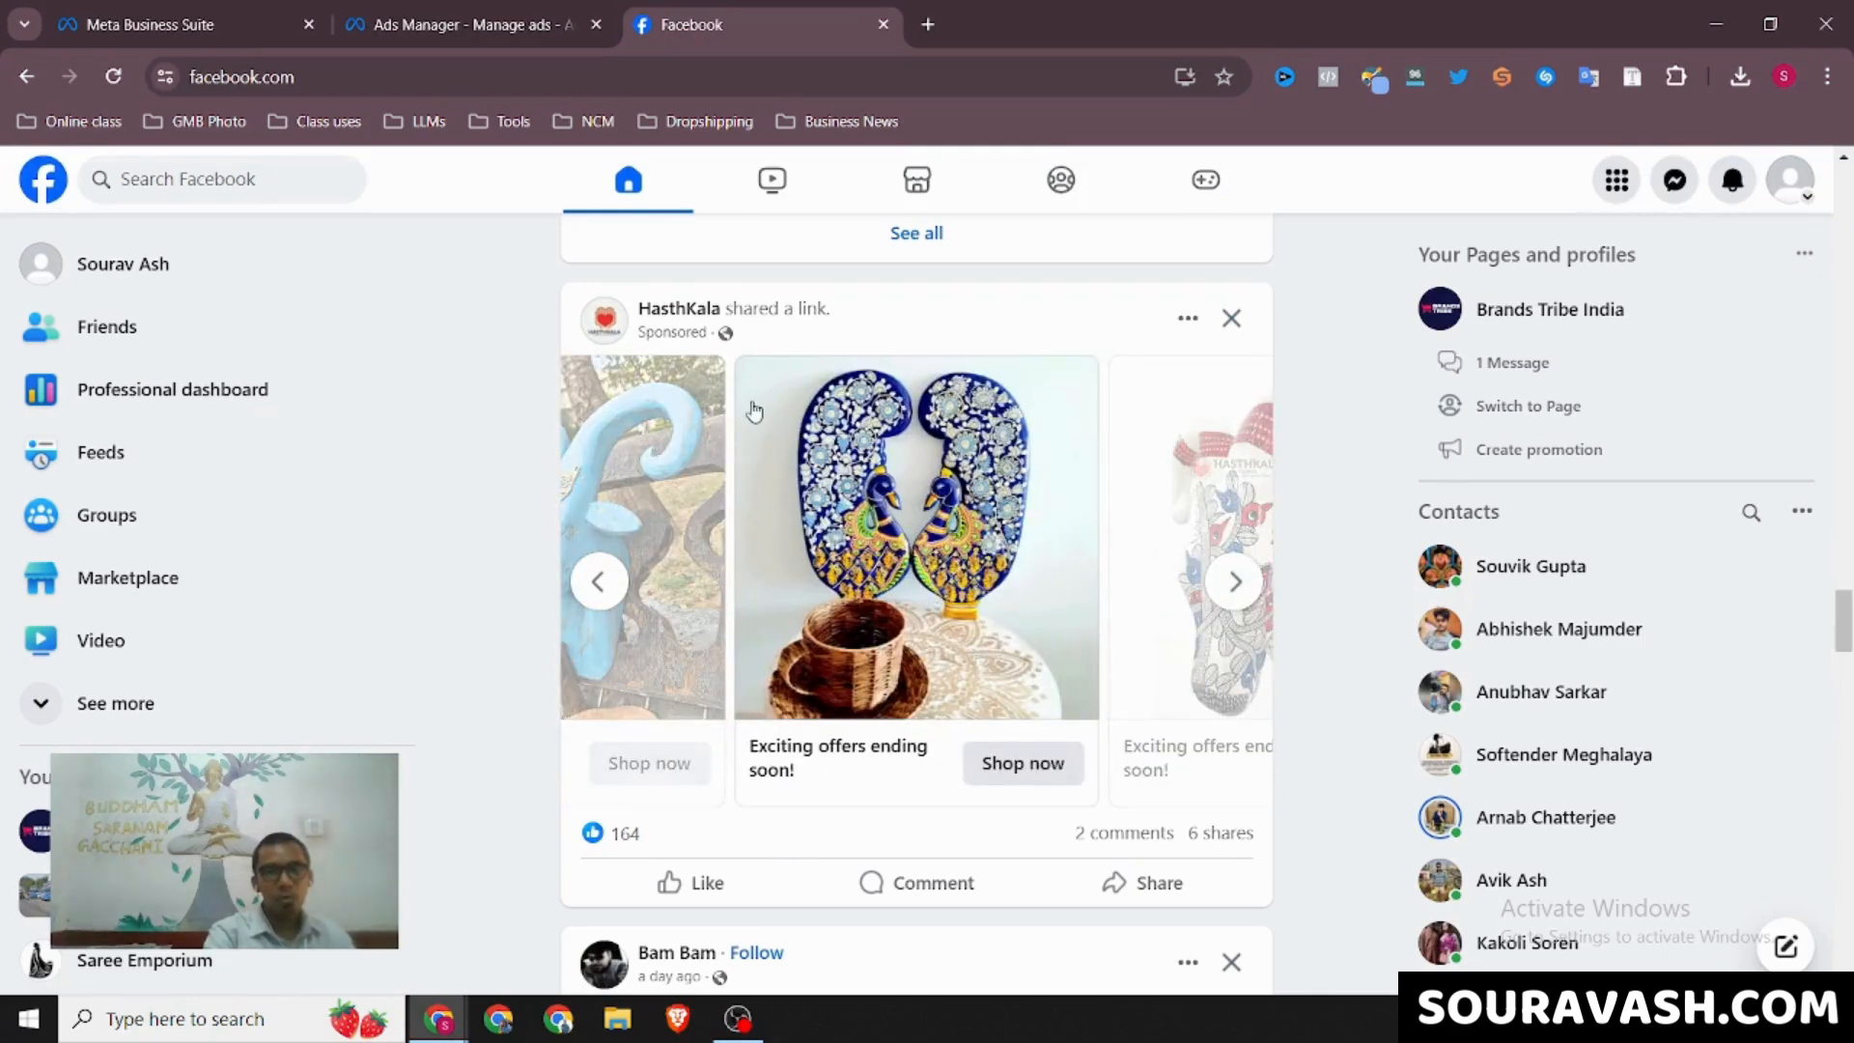
pyautogui.click(464, 10)
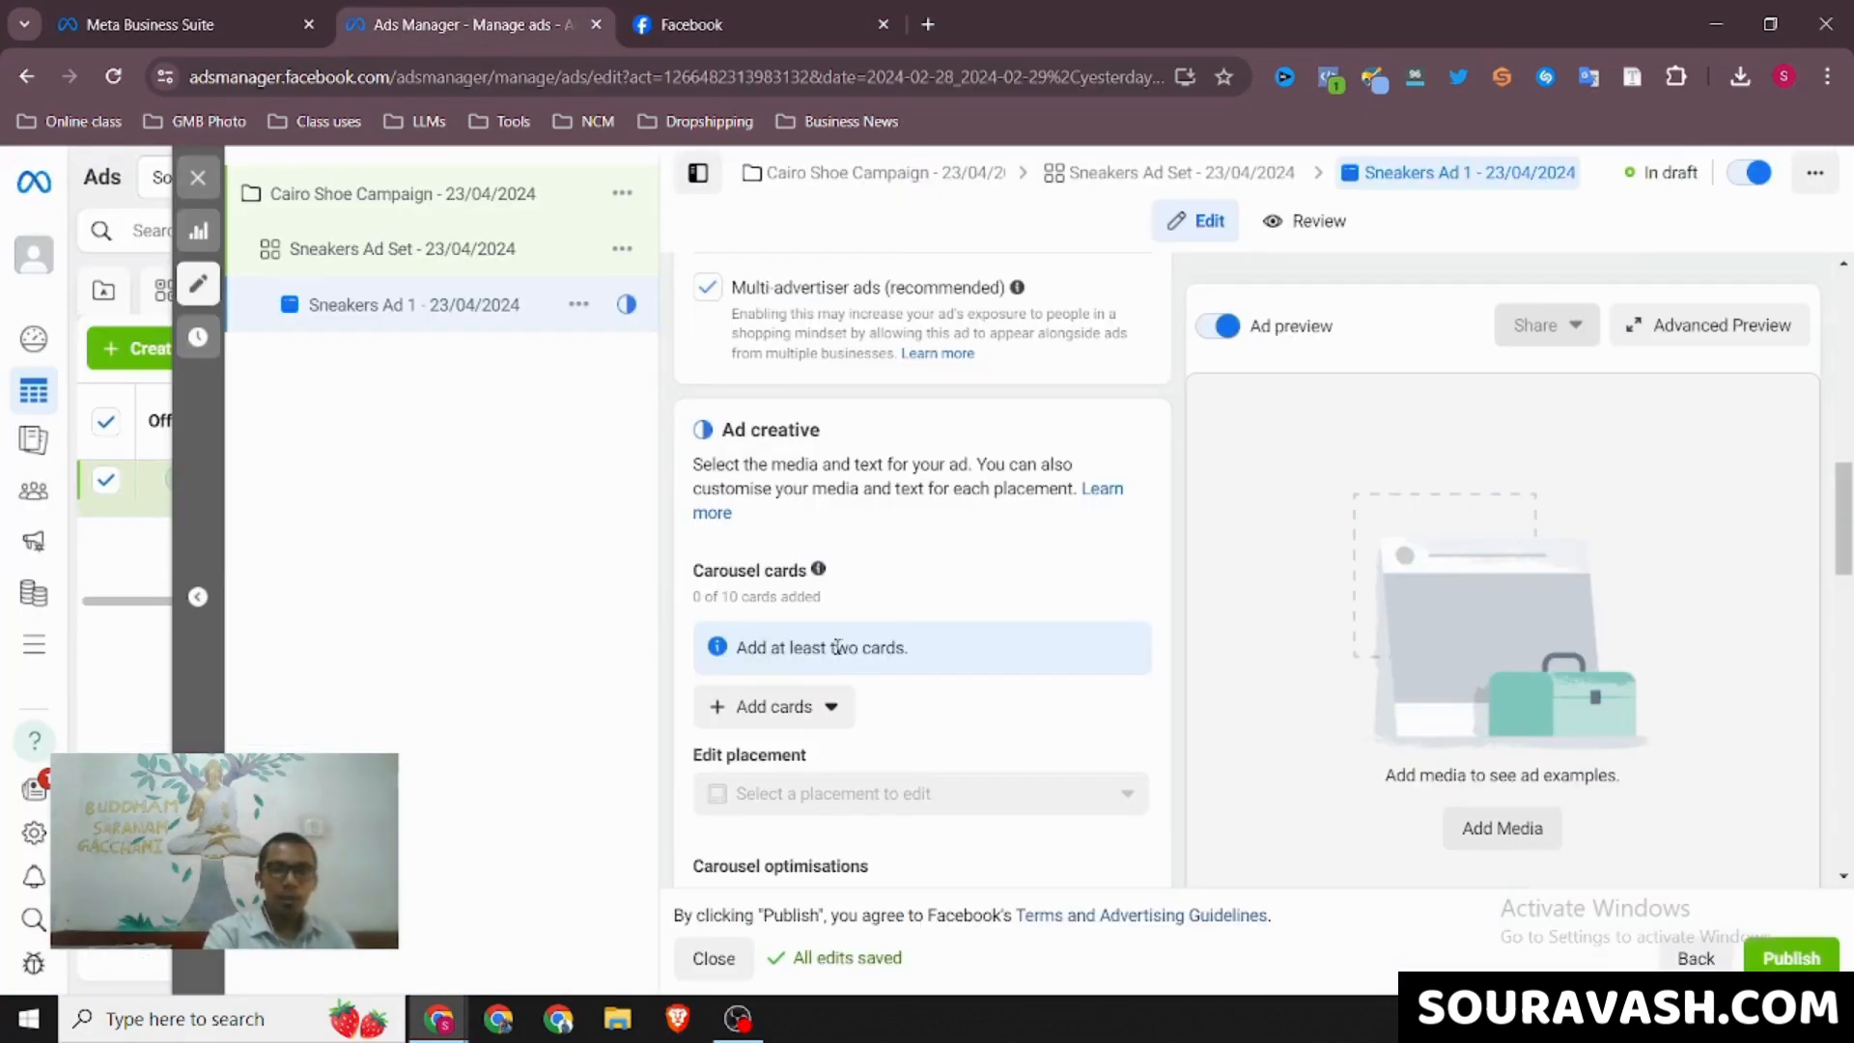
pyautogui.moveTo(830, 647); pyautogui.dragTo(907, 648)
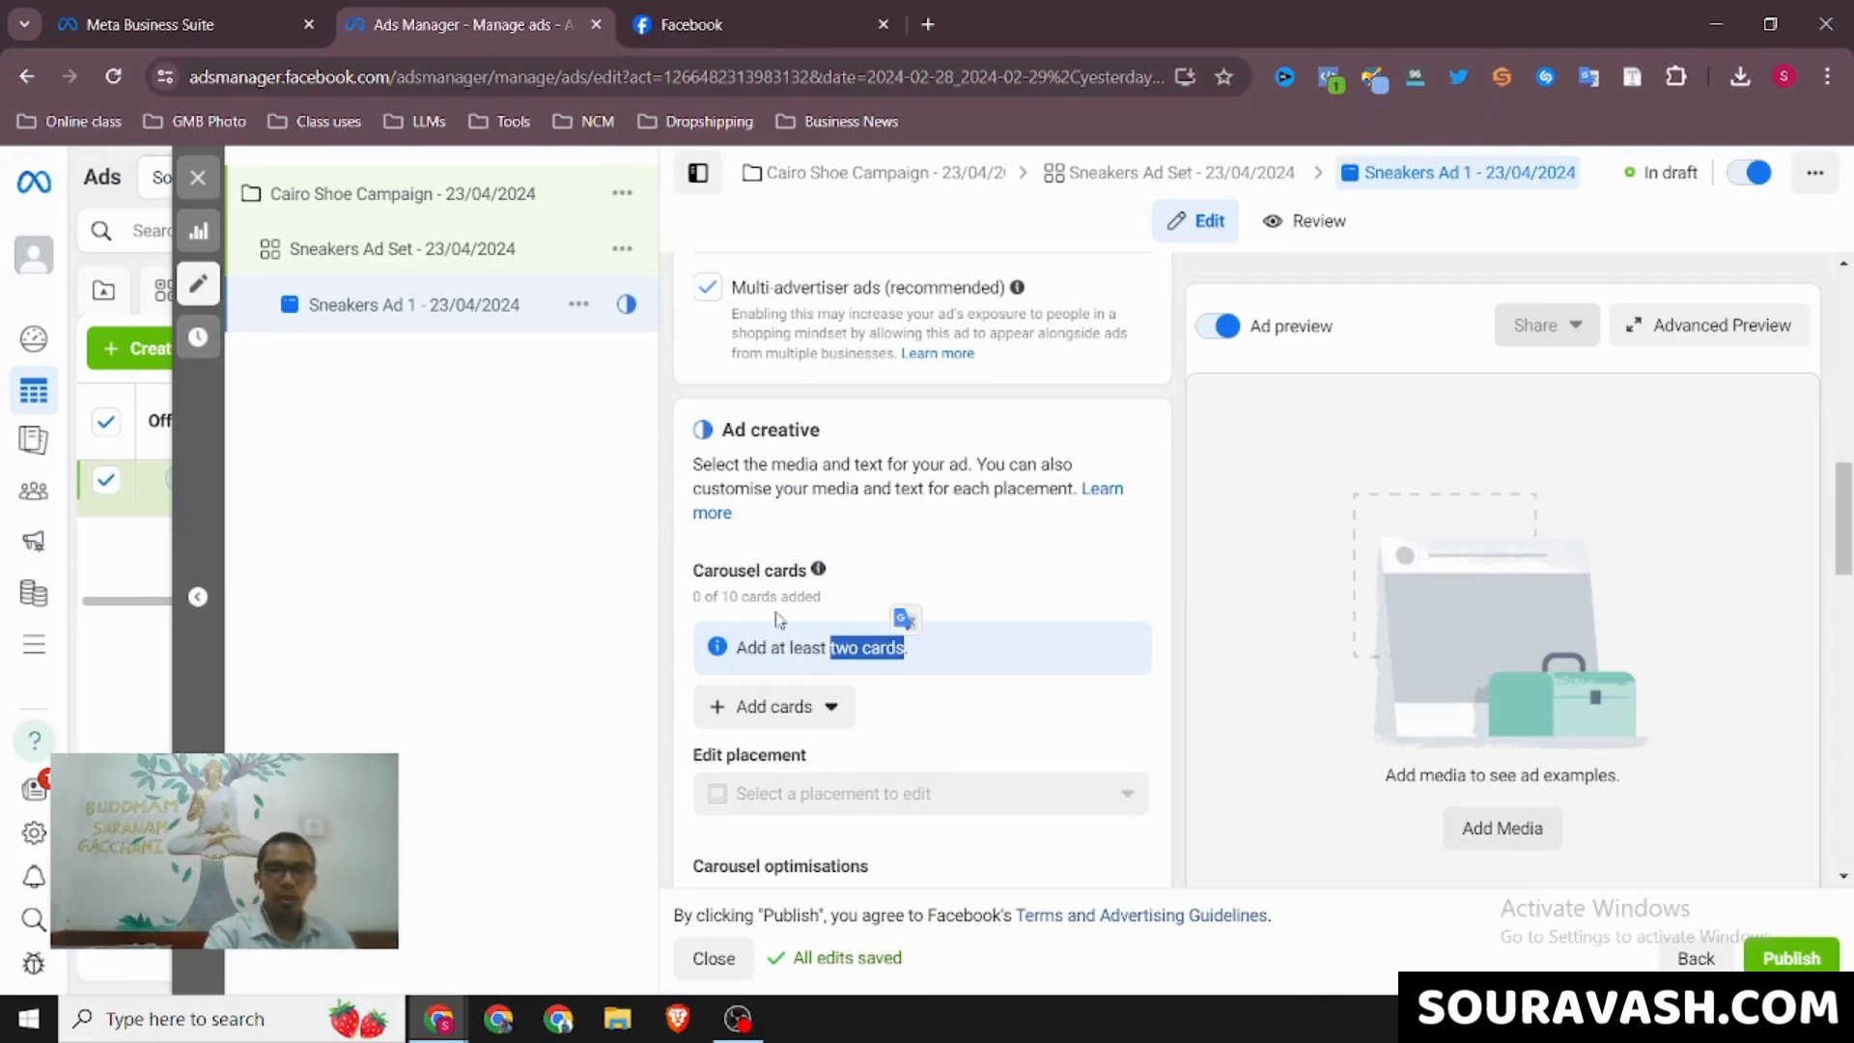
pyautogui.moveTo(729, 599); pyautogui.dragTo(740, 599)
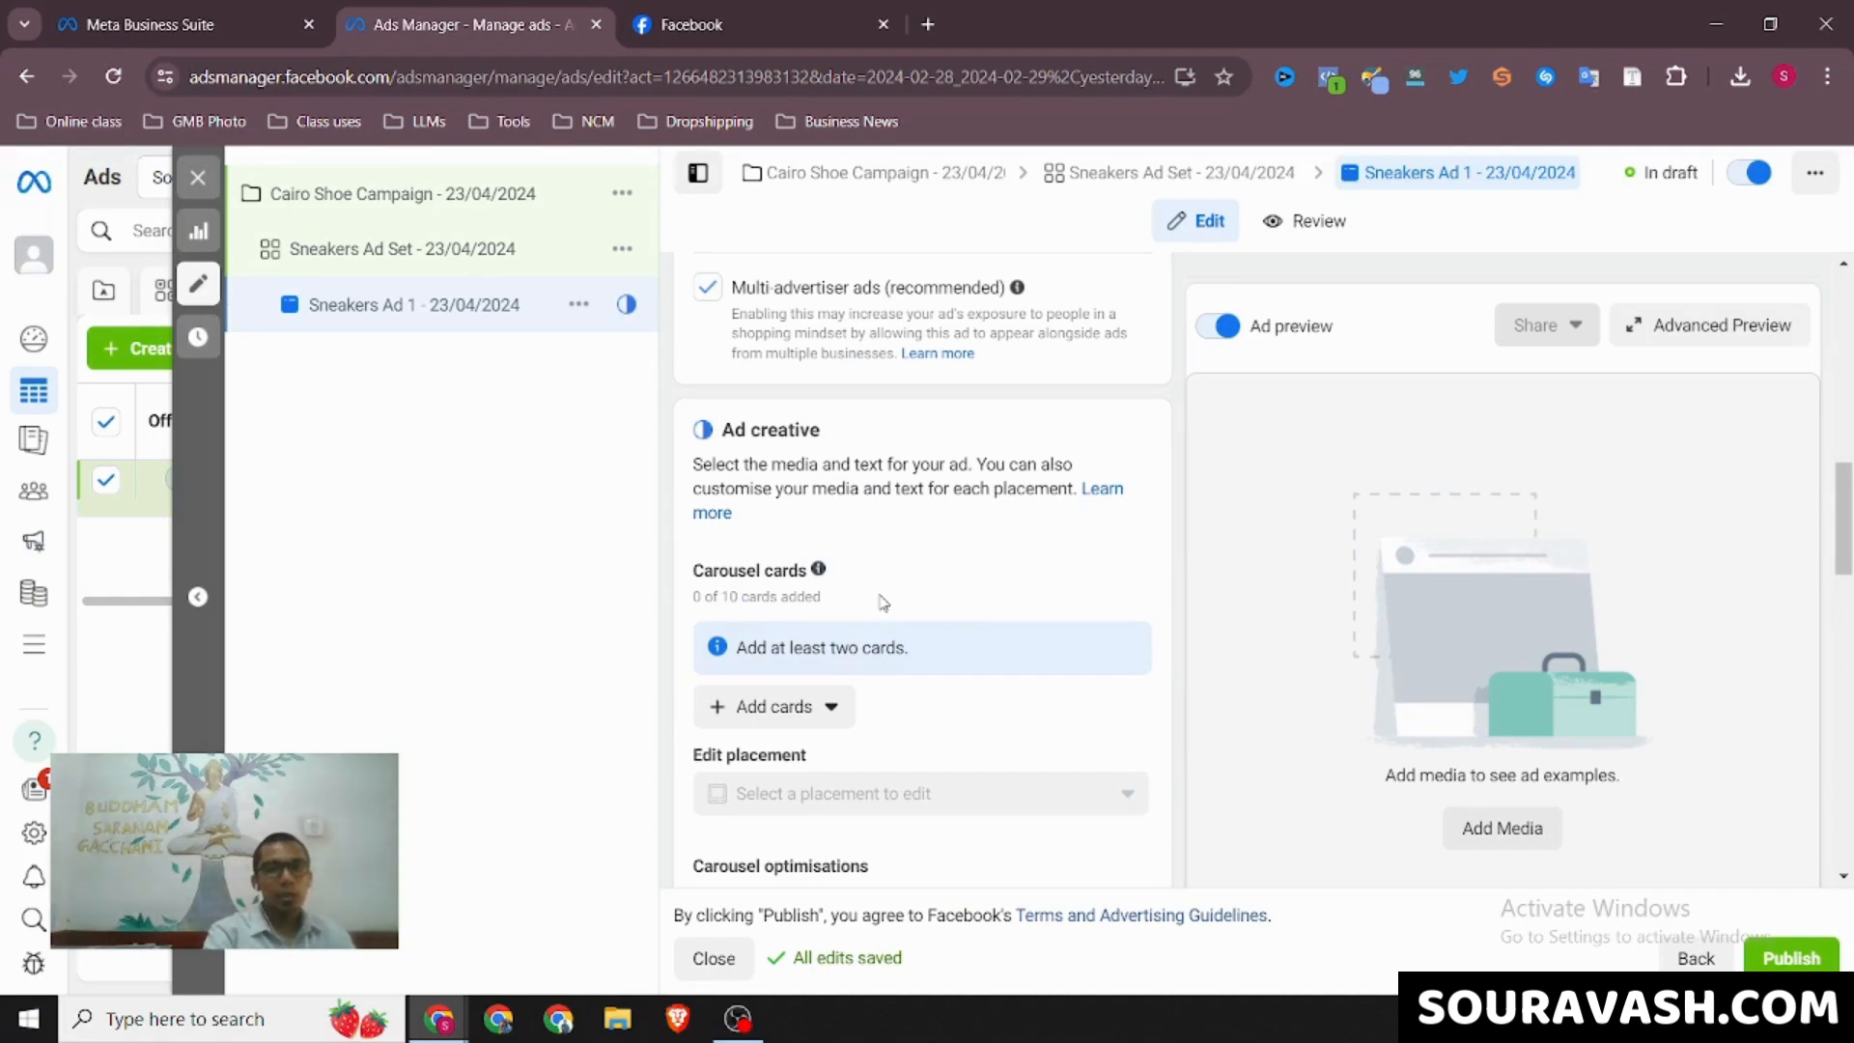
# Add the account images 1.jpg, 2.jpg and 3.jpg as carousel image cards and collapse the first card's details
pyautogui.scroll(-1, 882, 602)
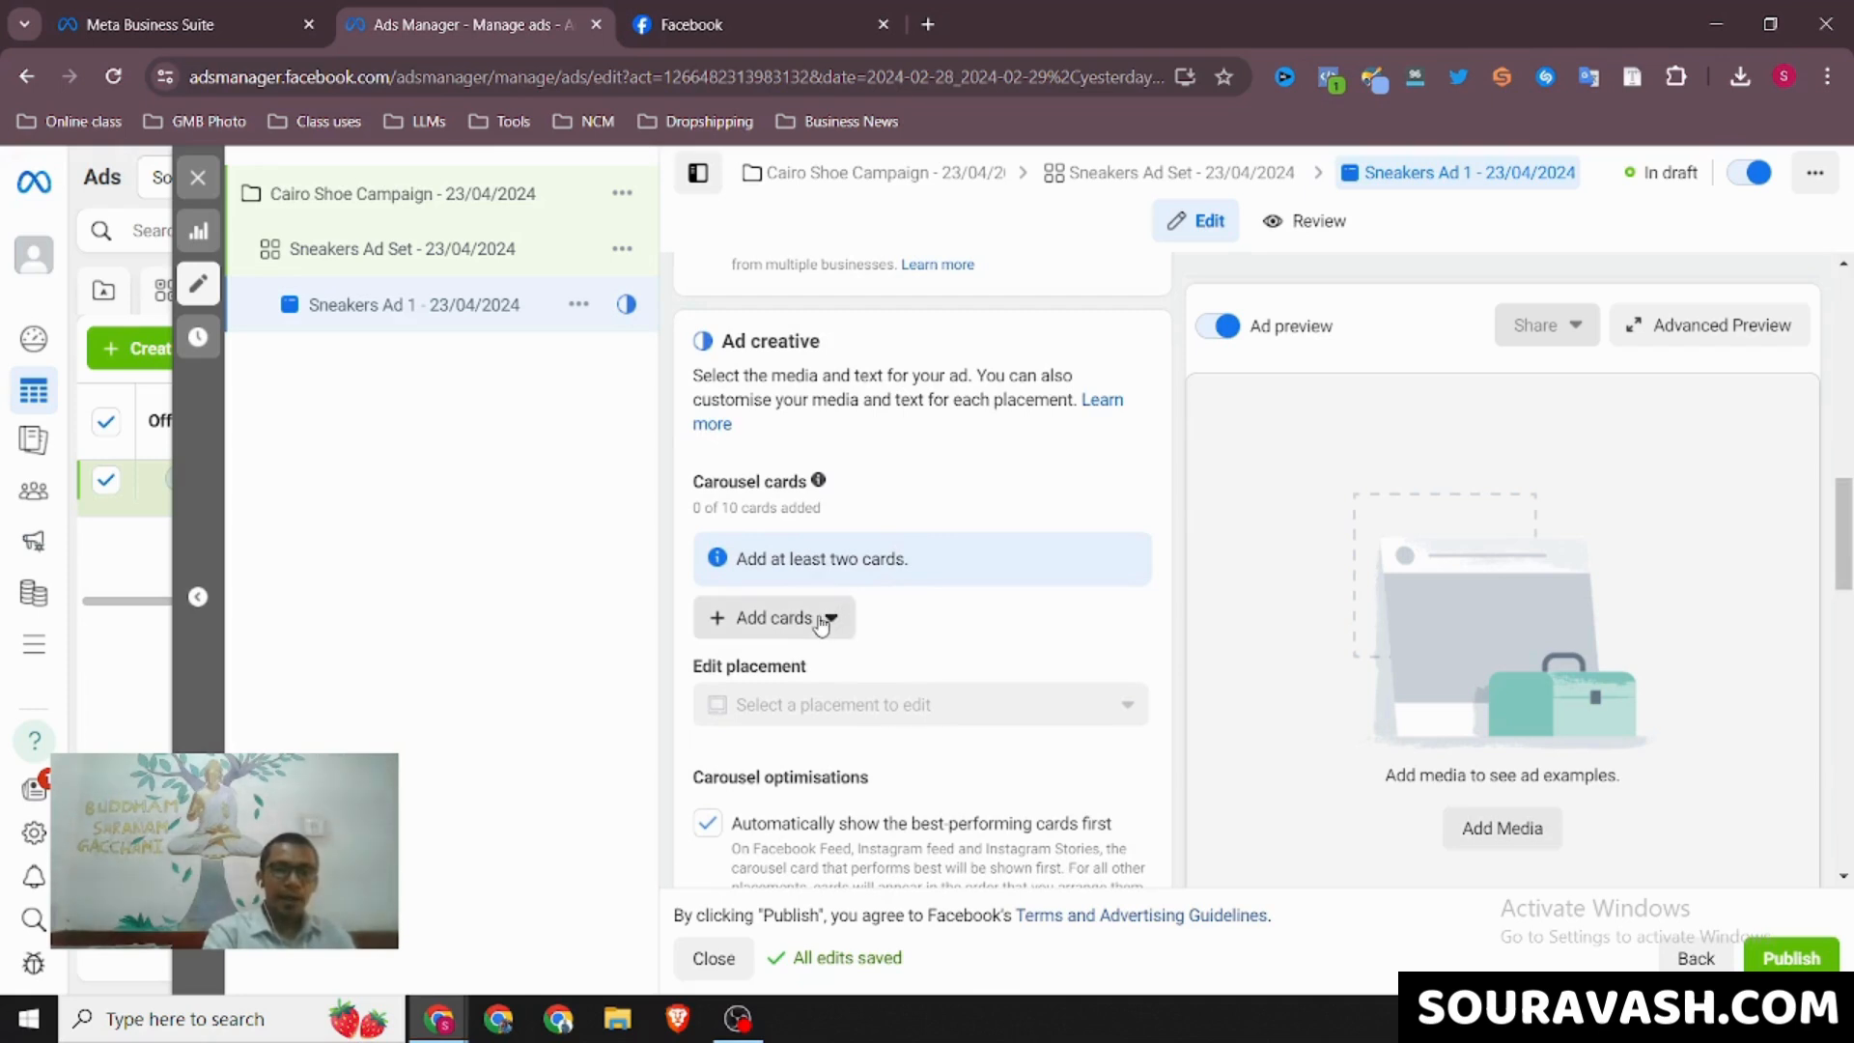
pyautogui.click(820, 623)
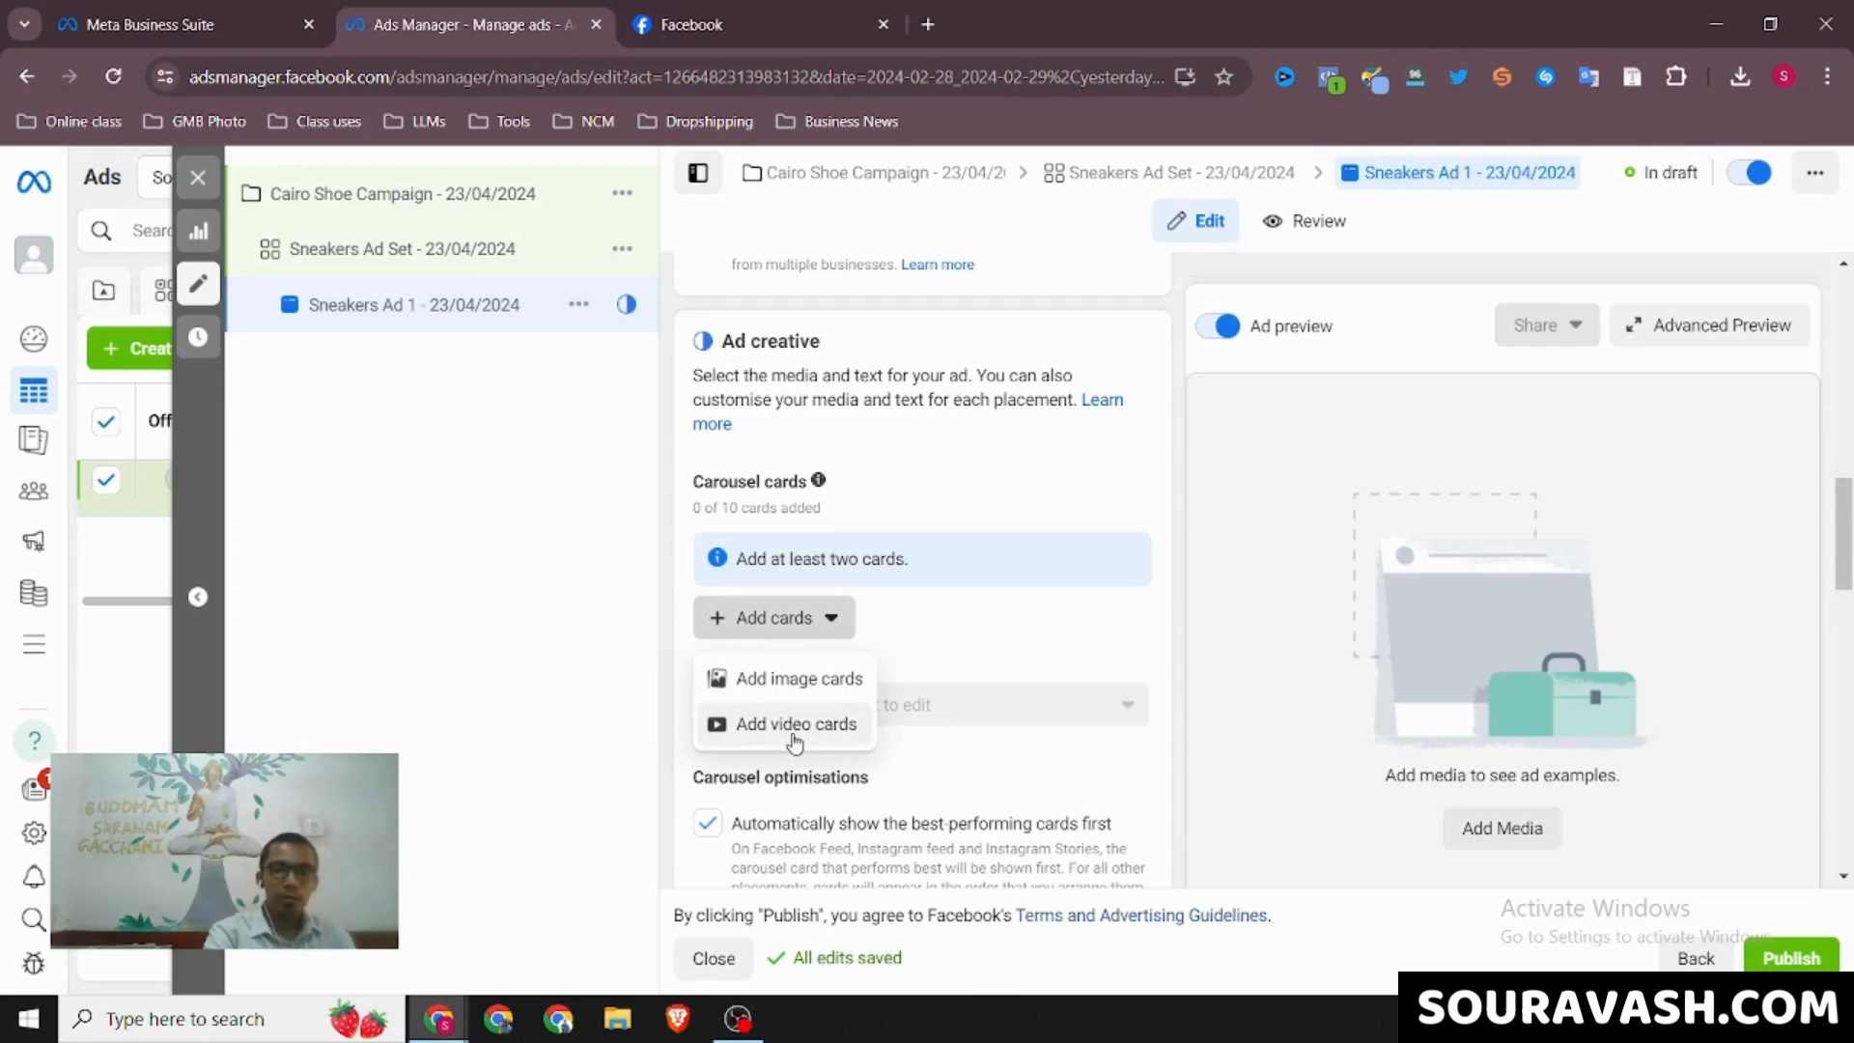
pyautogui.click(790, 686)
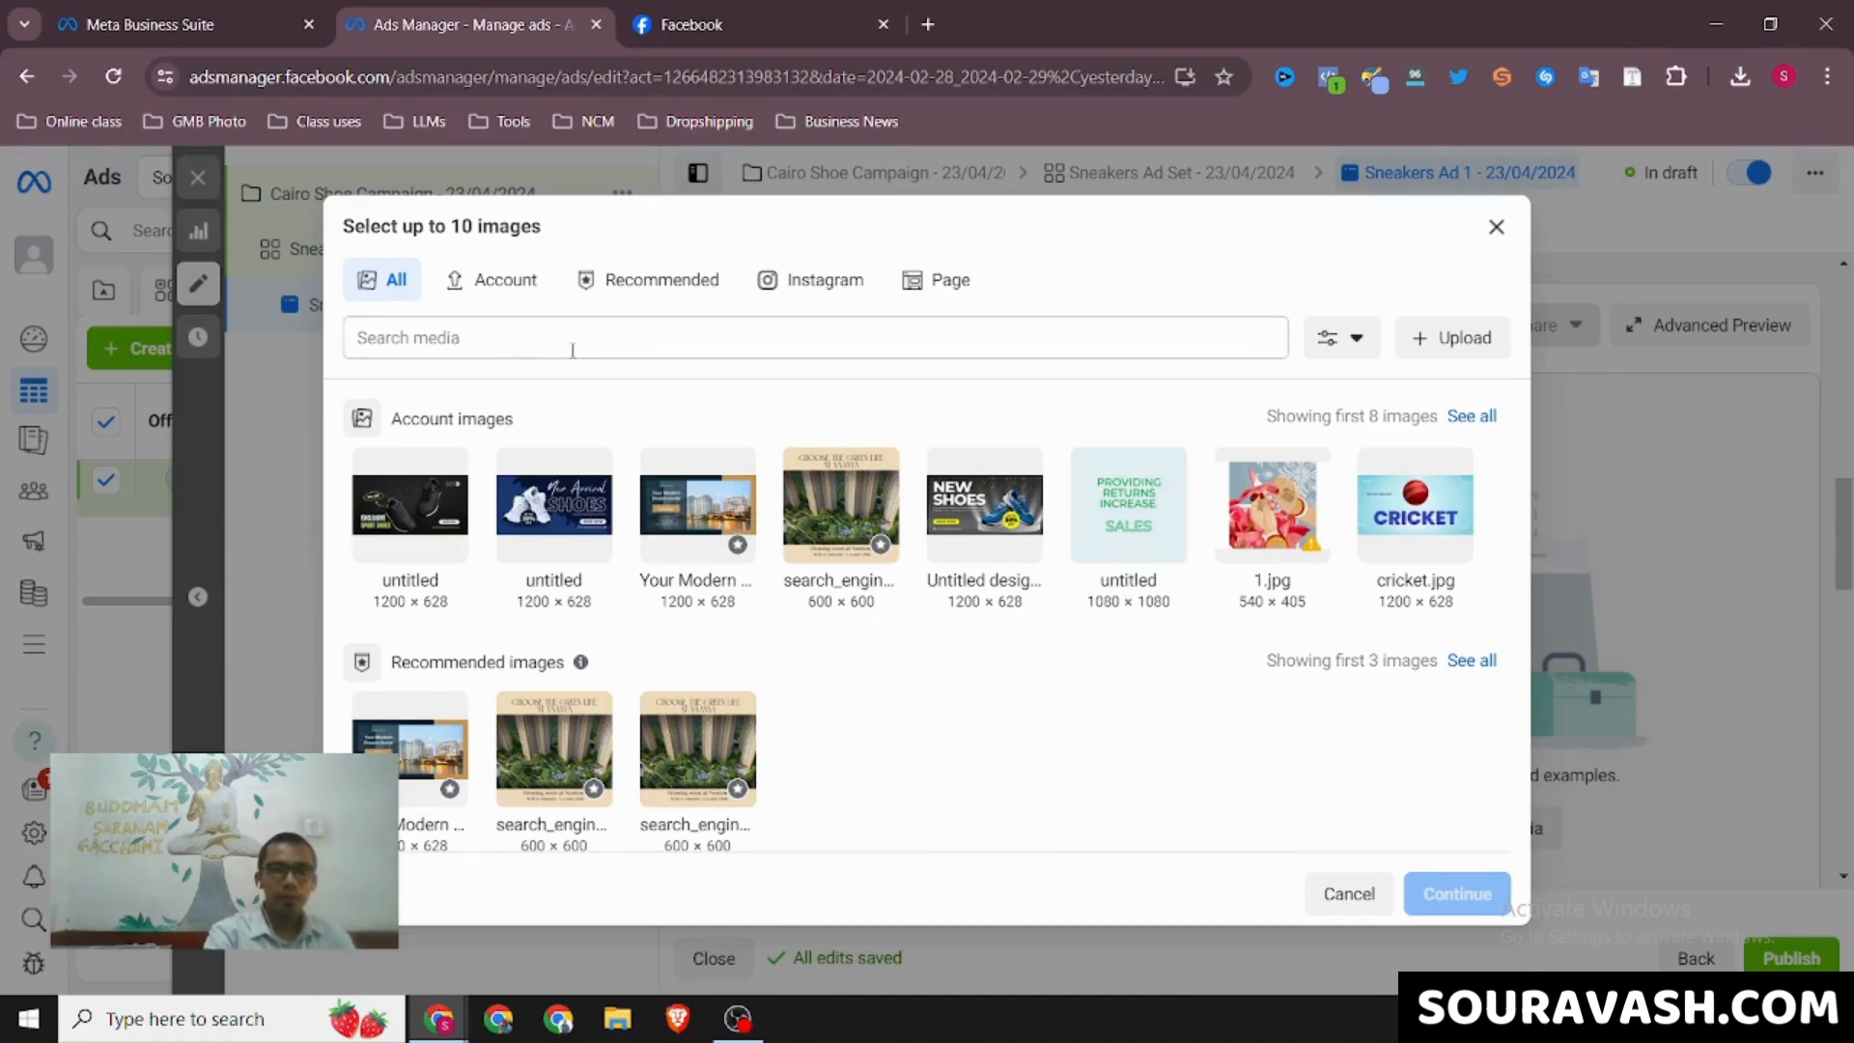
pyautogui.click(479, 289)
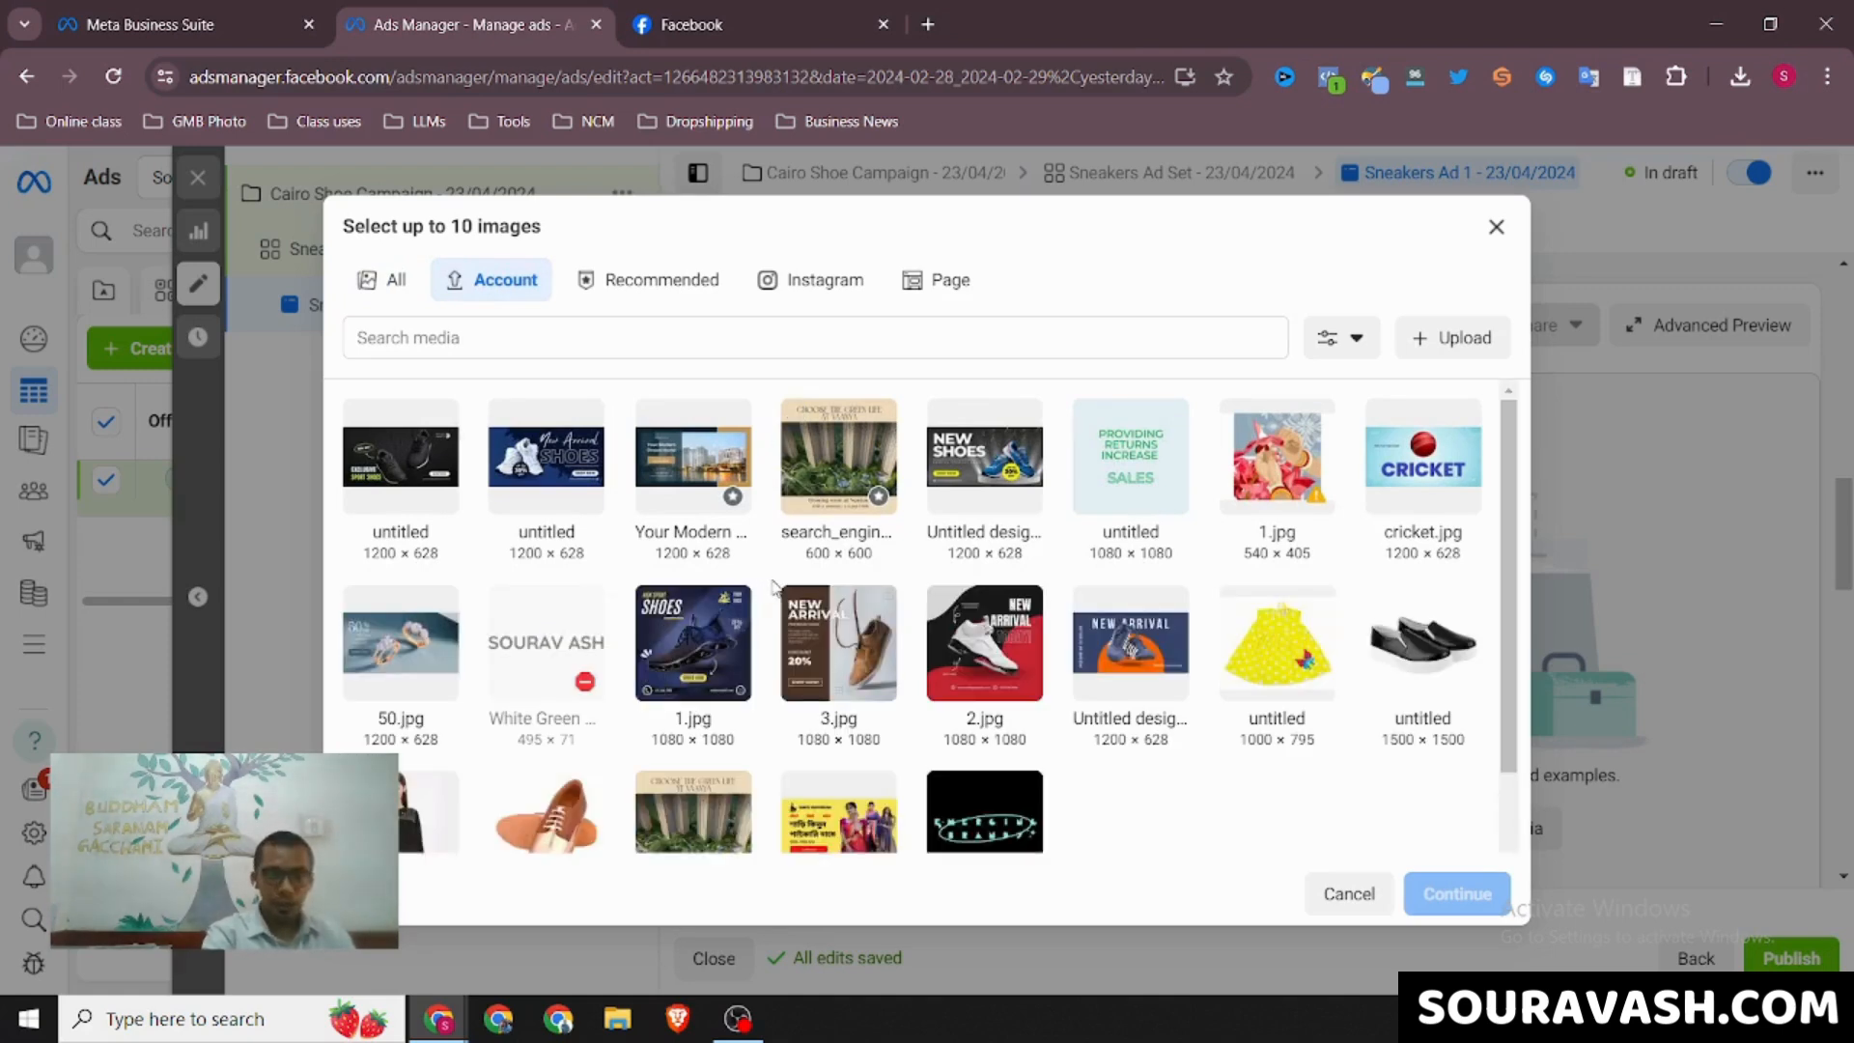
pyautogui.click(690, 655)
pyautogui.click(977, 657)
pyautogui.click(836, 660)
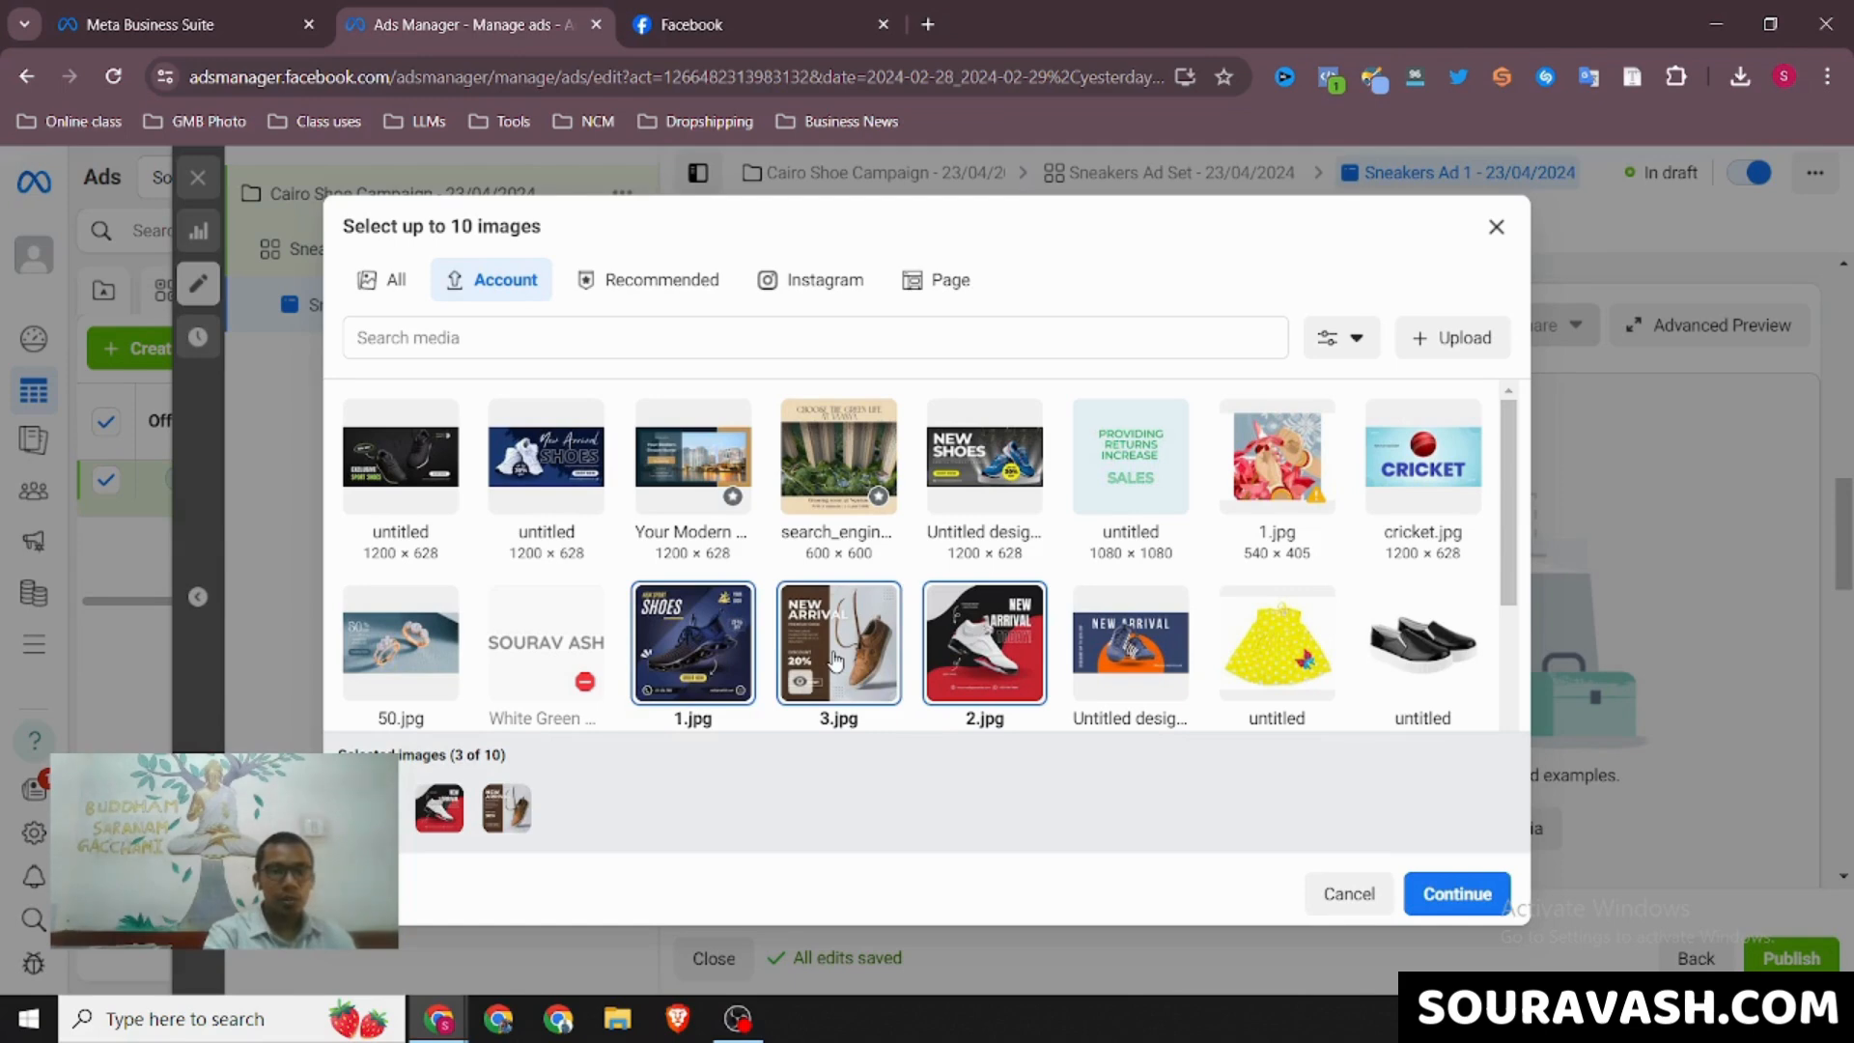
pyautogui.click(1455, 897)
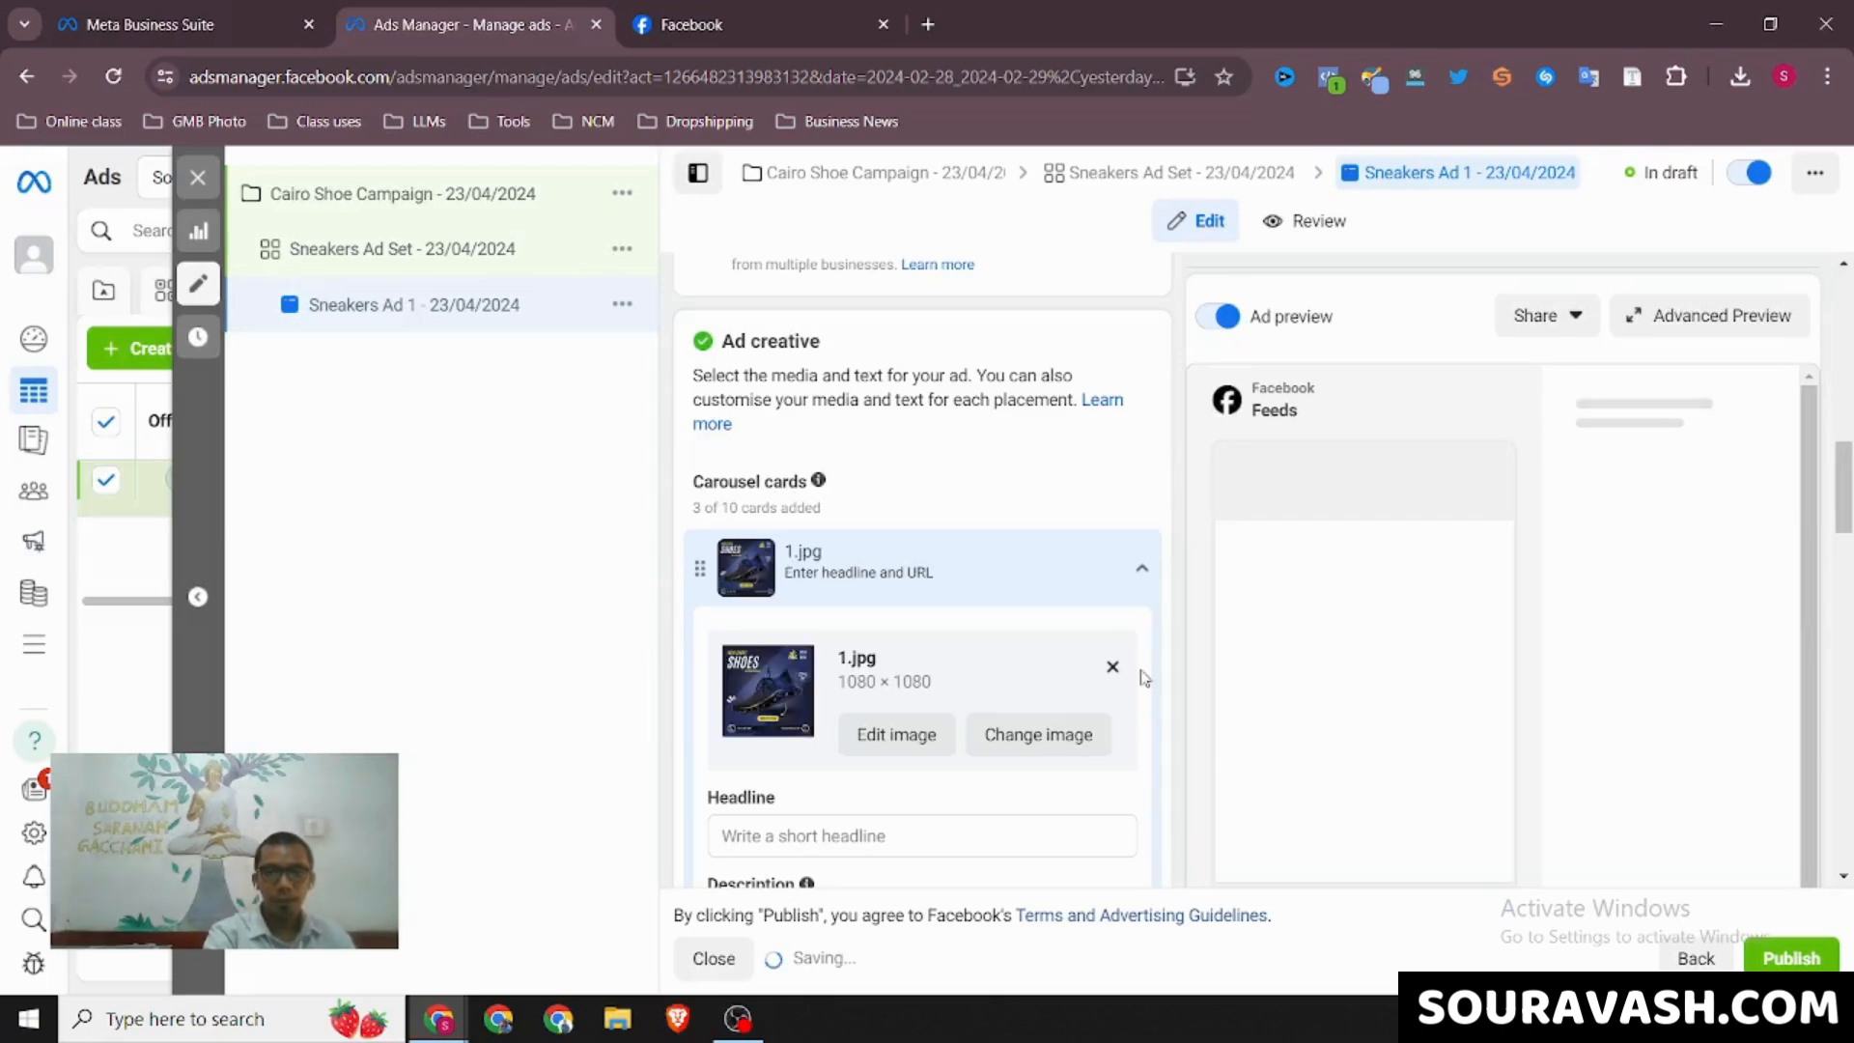
pyautogui.click(1145, 572)
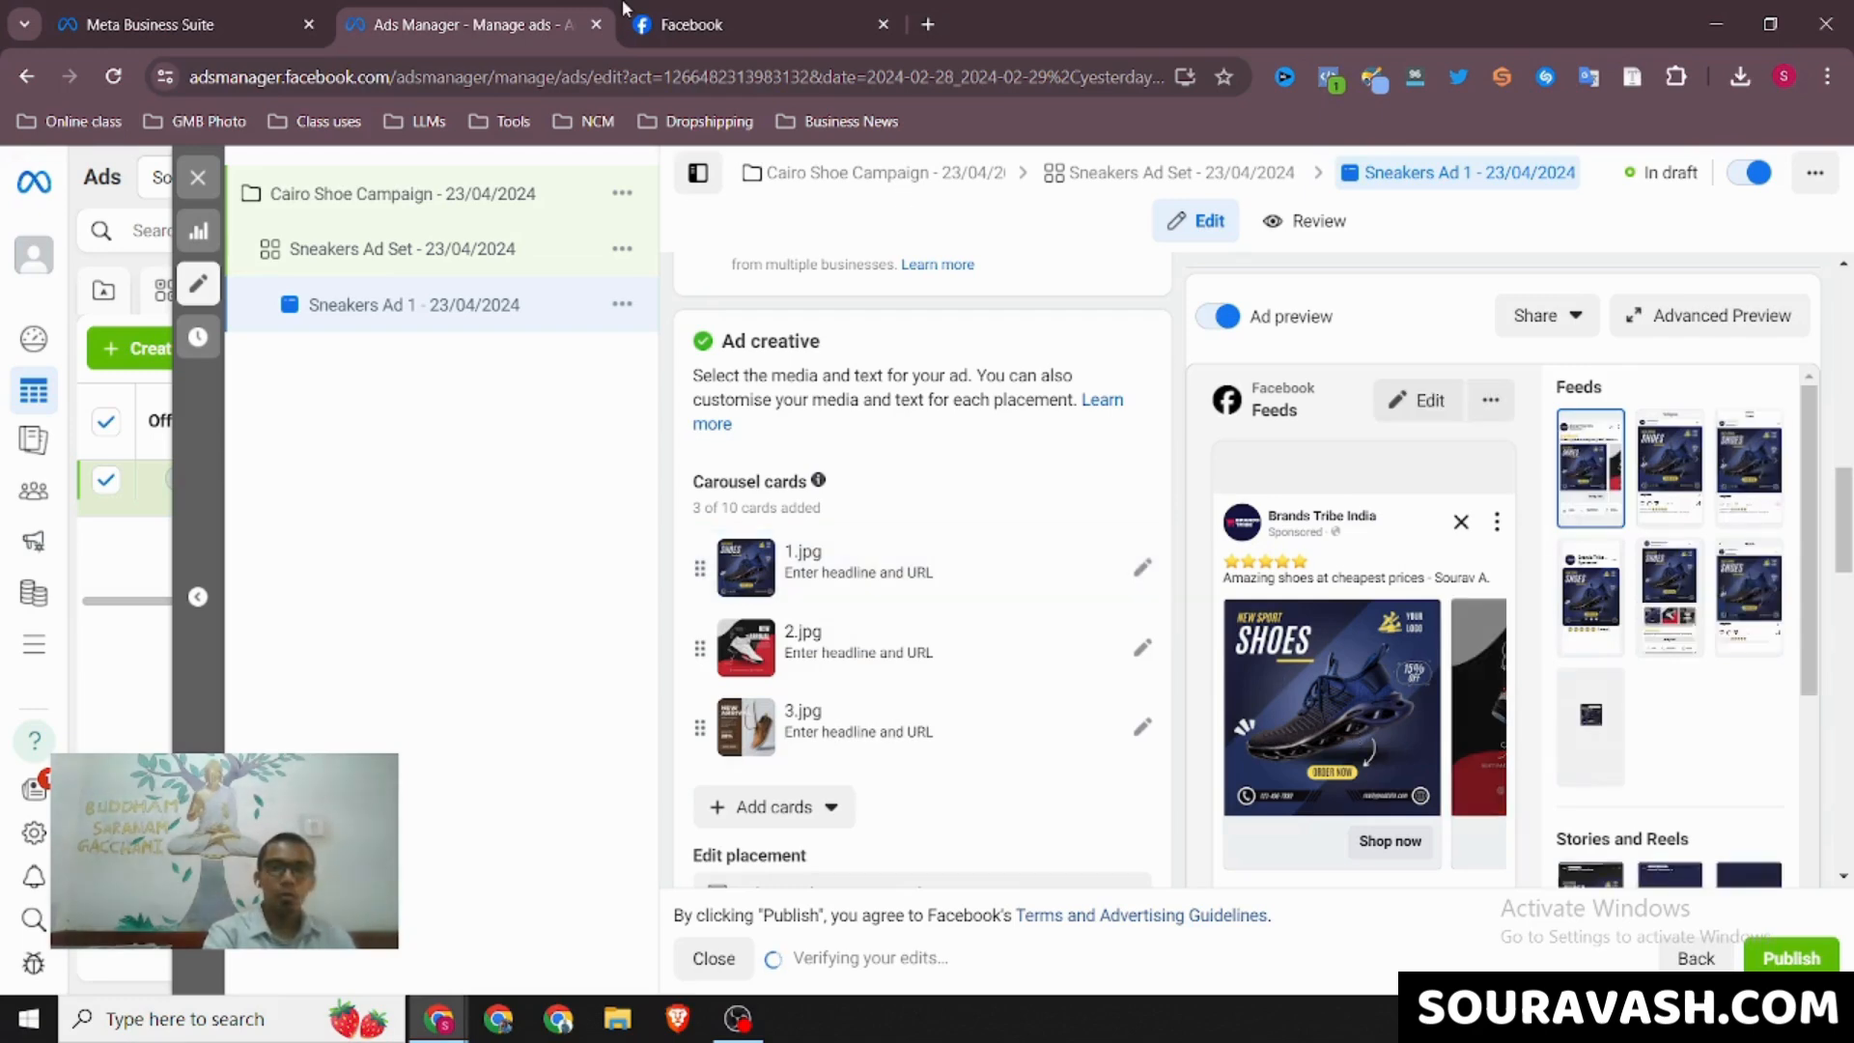
# Check the HasthKala carousel ad on Facebook again and load the Nike website nike.com/in in a new browser tab
pyautogui.click(691, 25)
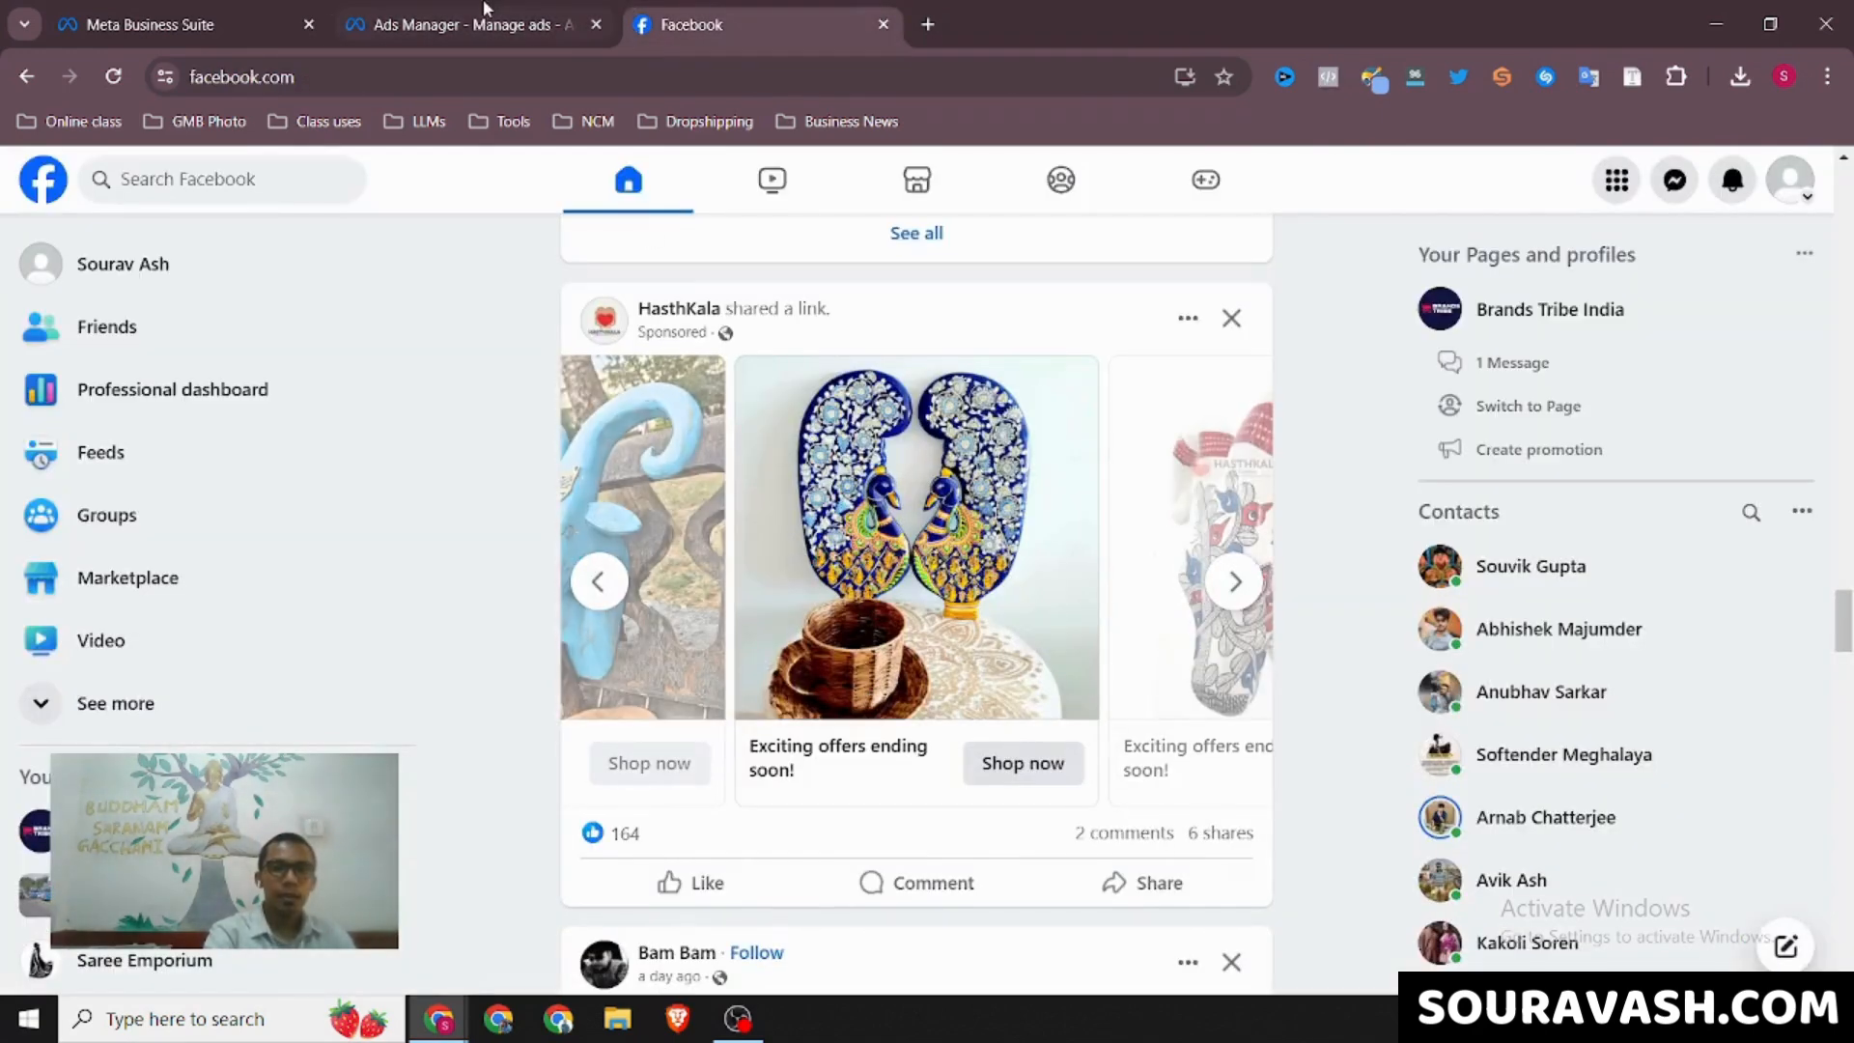
pyautogui.click(486, 8)
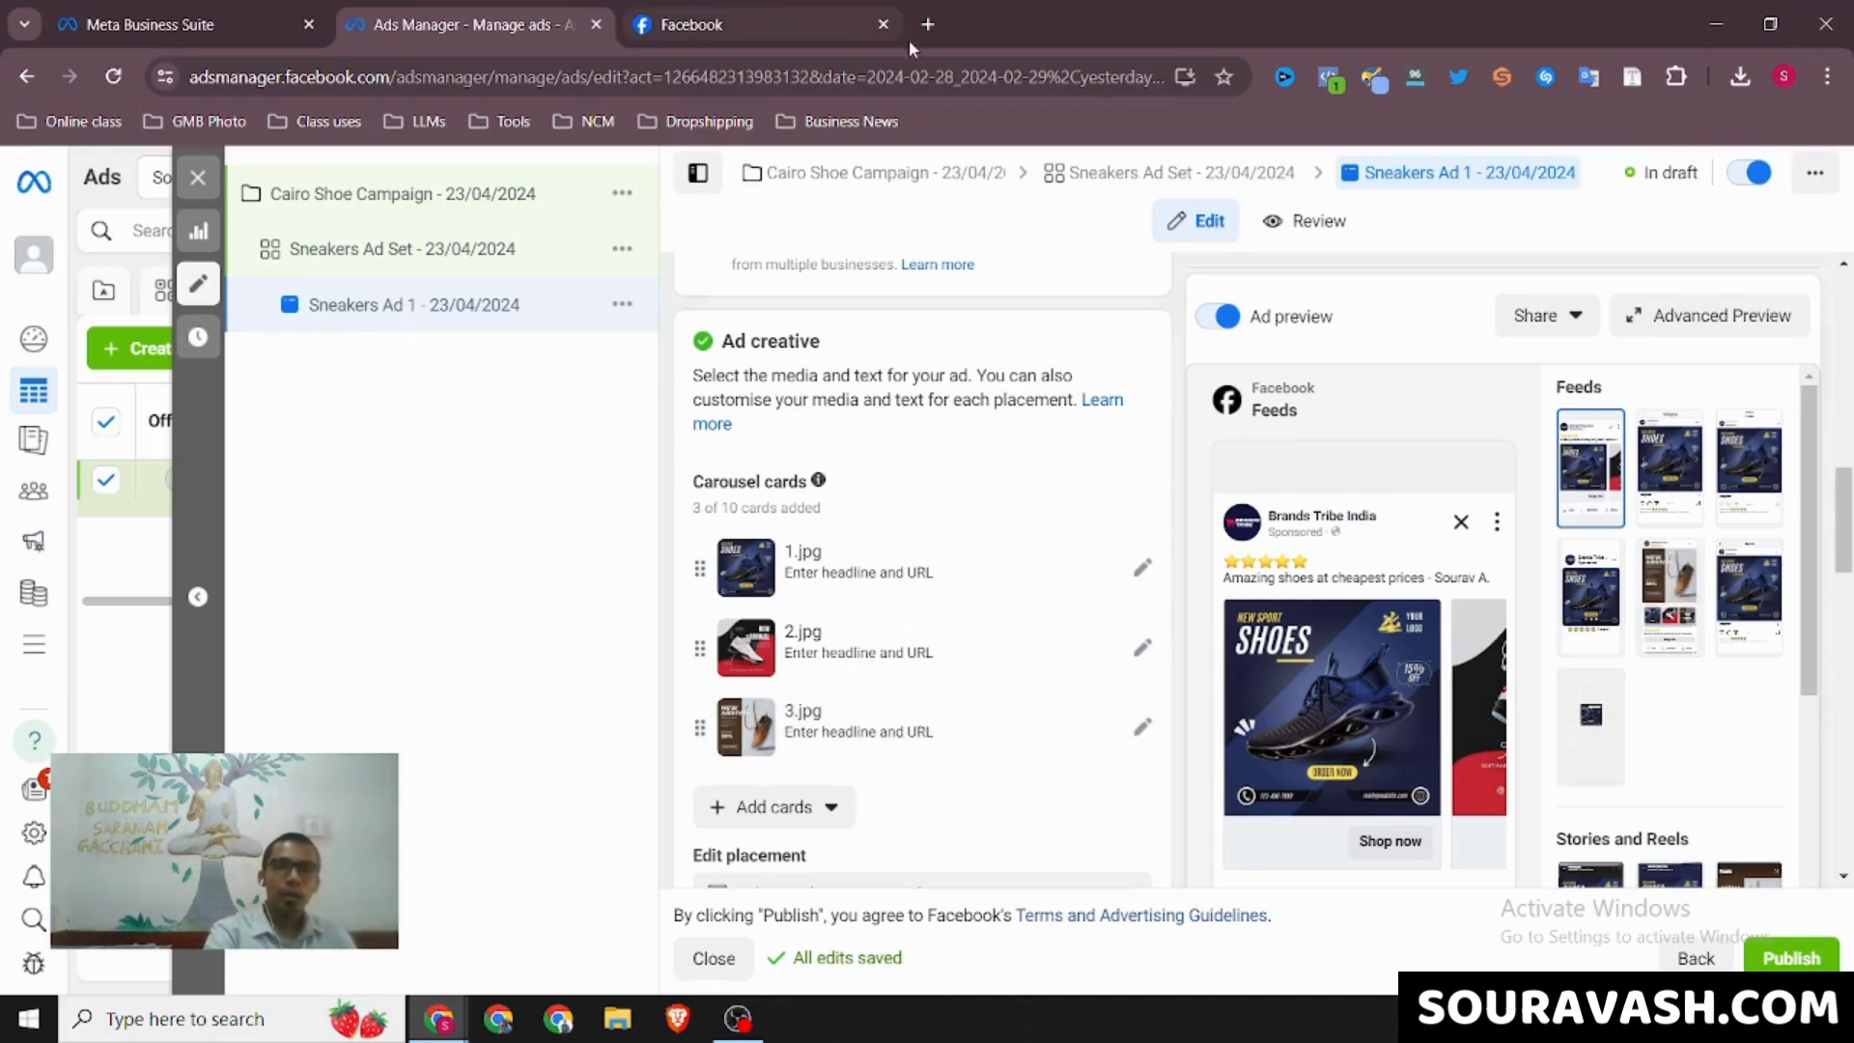
pyautogui.click(928, 24)
pyautogui.click(900, 76)
pyautogui.write('nike')
pyautogui.press('Return')
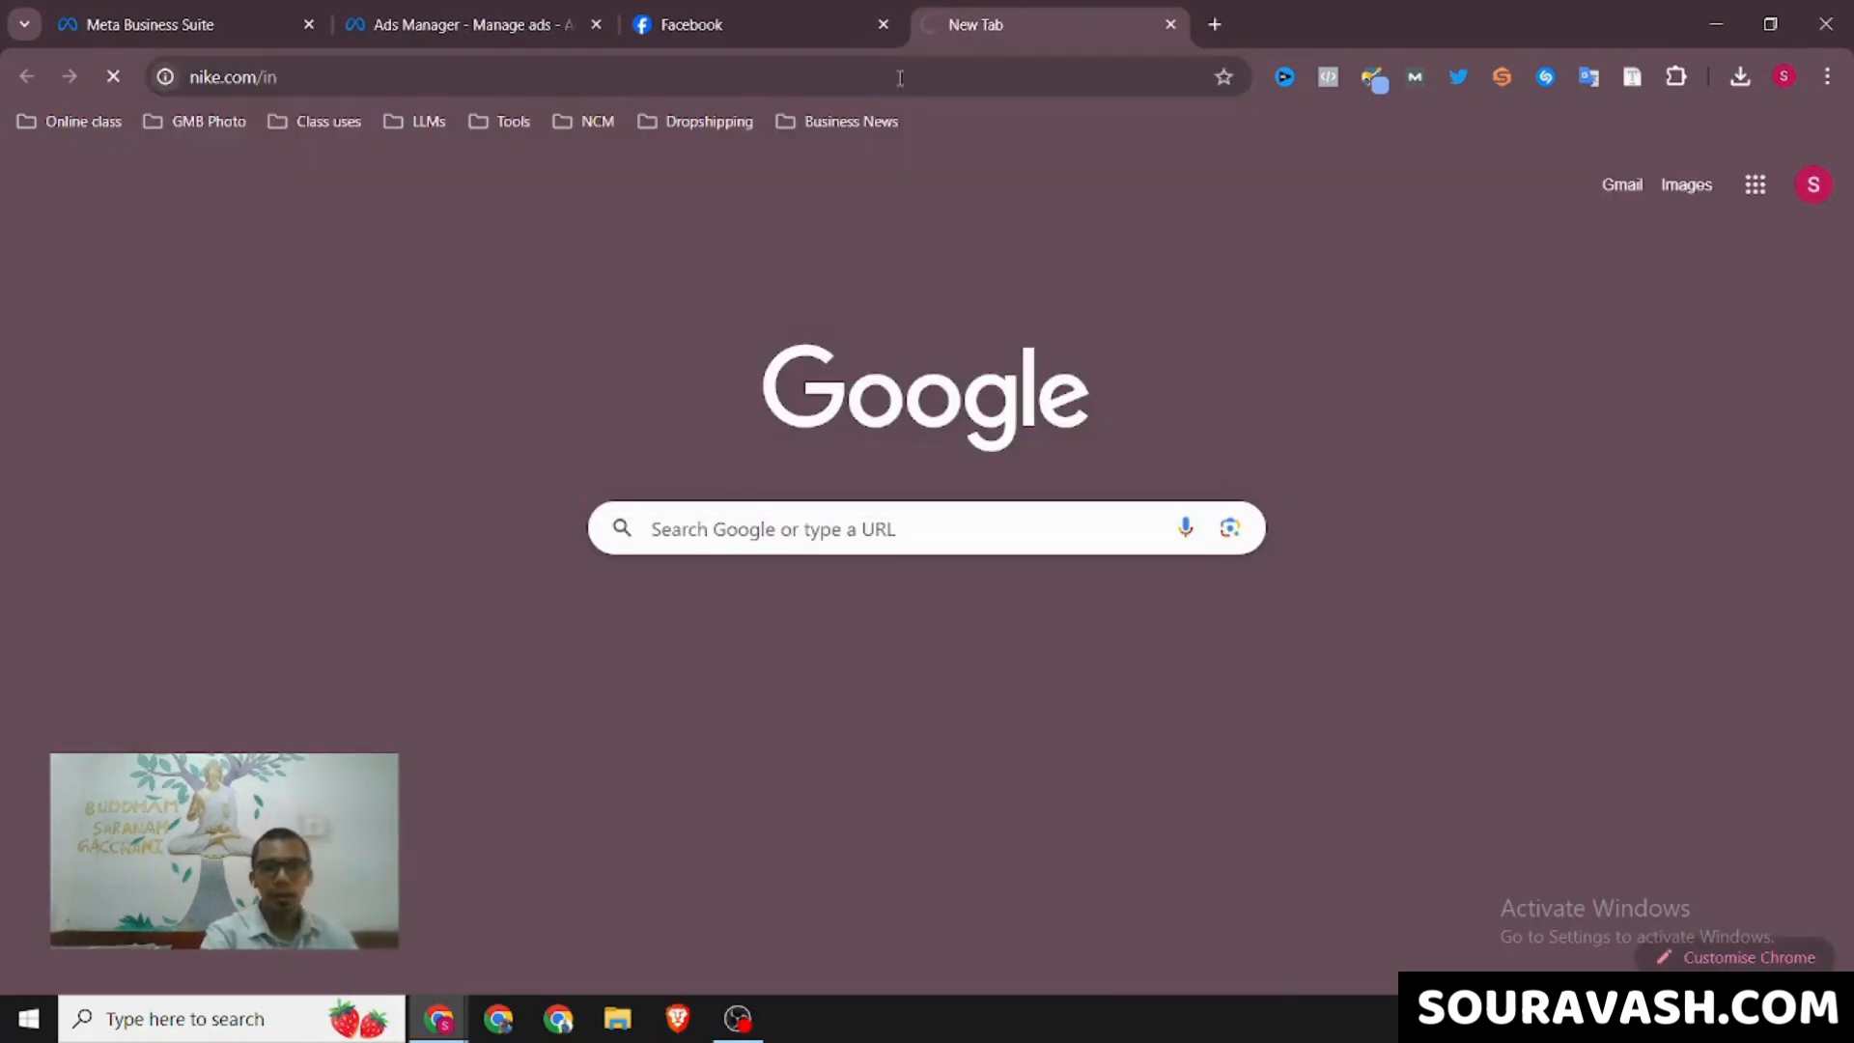
# Return to Ads Manager and review the three carousel cards in the ad creative section
pyautogui.click(473, 8)
pyautogui.click(673, 8)
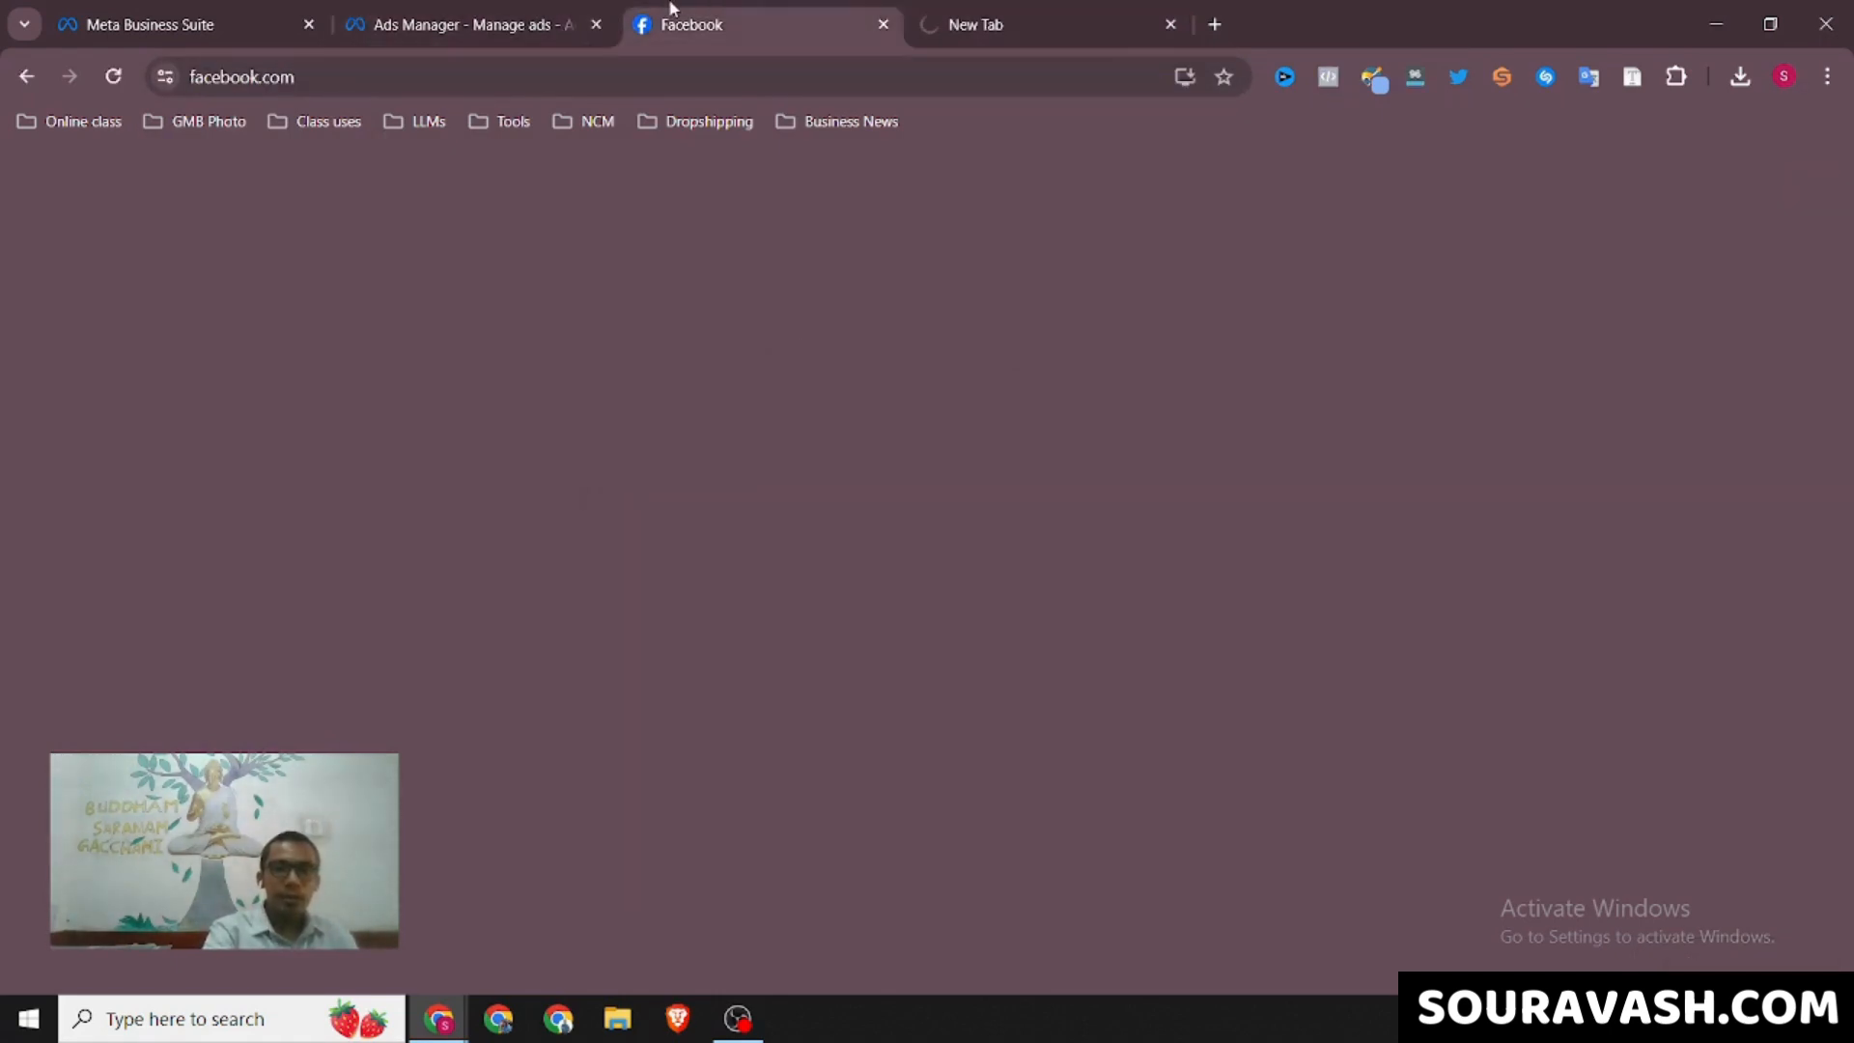
pyautogui.click(463, 10)
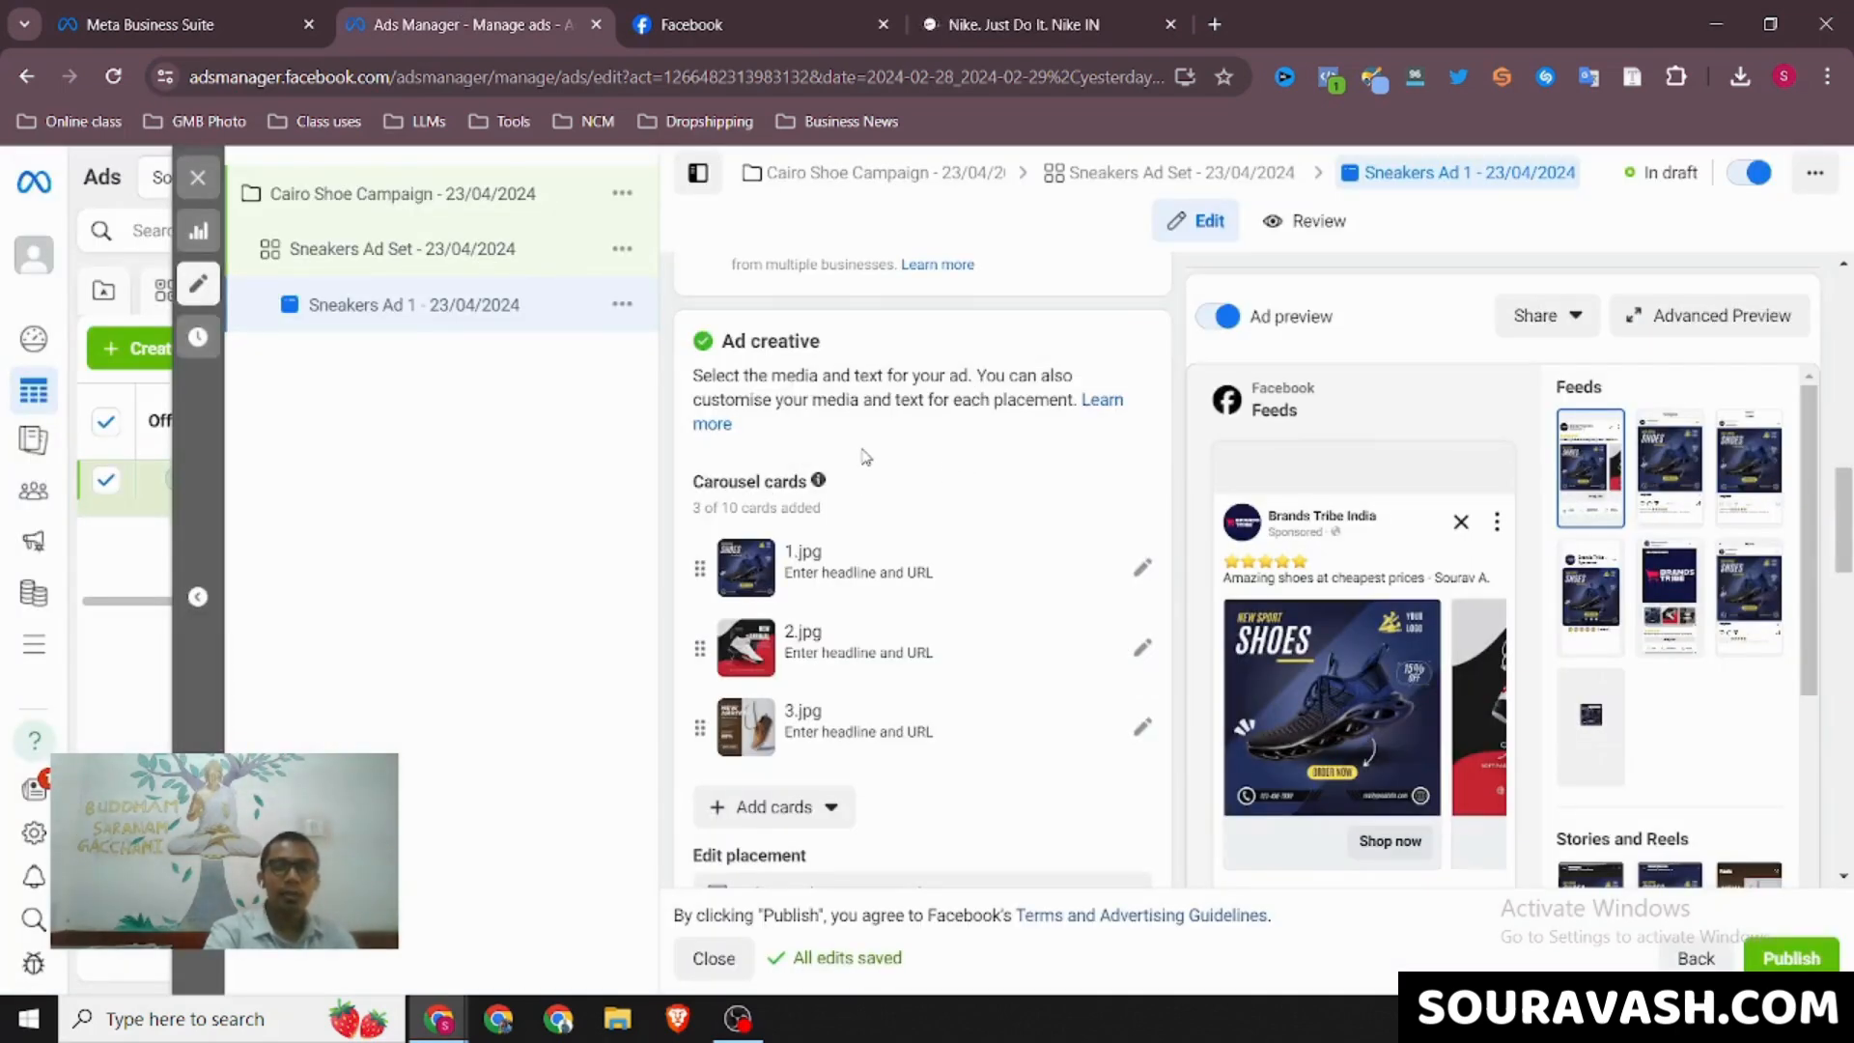
pyautogui.scroll(-1, 867, 458)
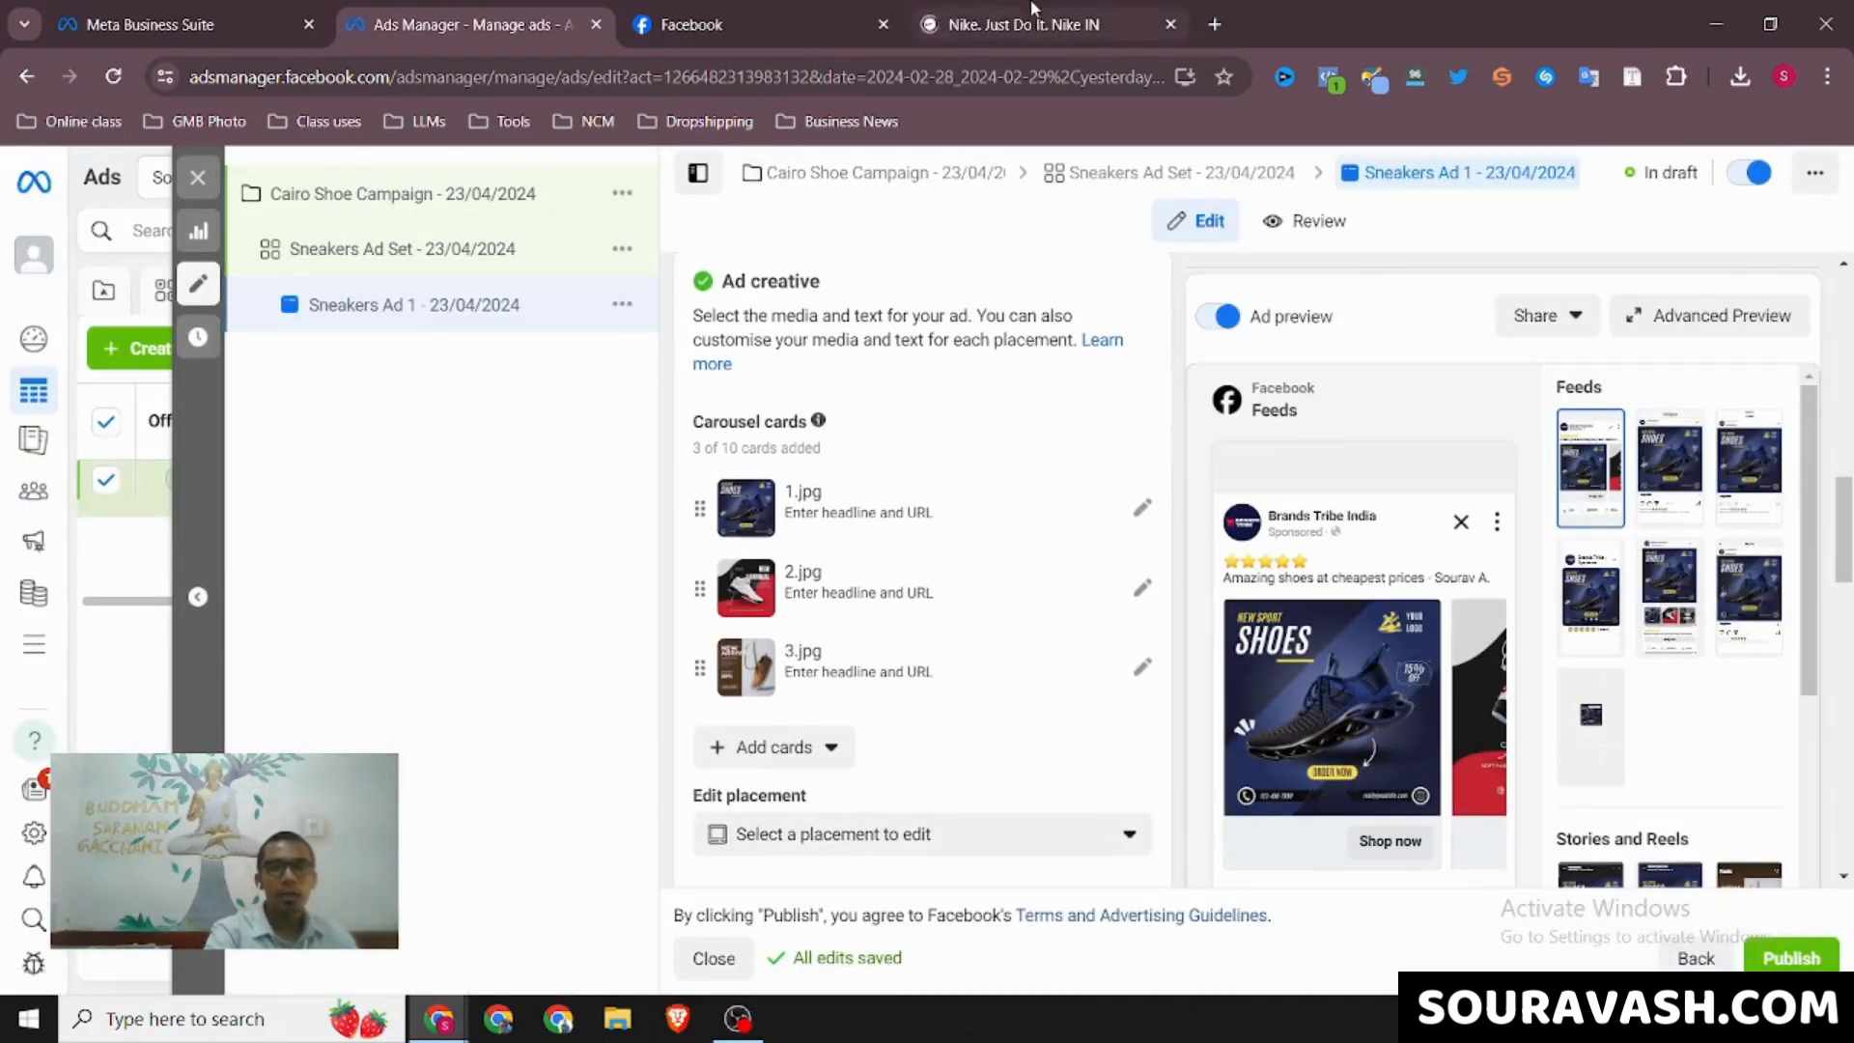
# Look through the Nike website's Women, Kids and New & Featured categories and compare them with the three carousel cards in Ads Manager
pyautogui.click(1031, 13)
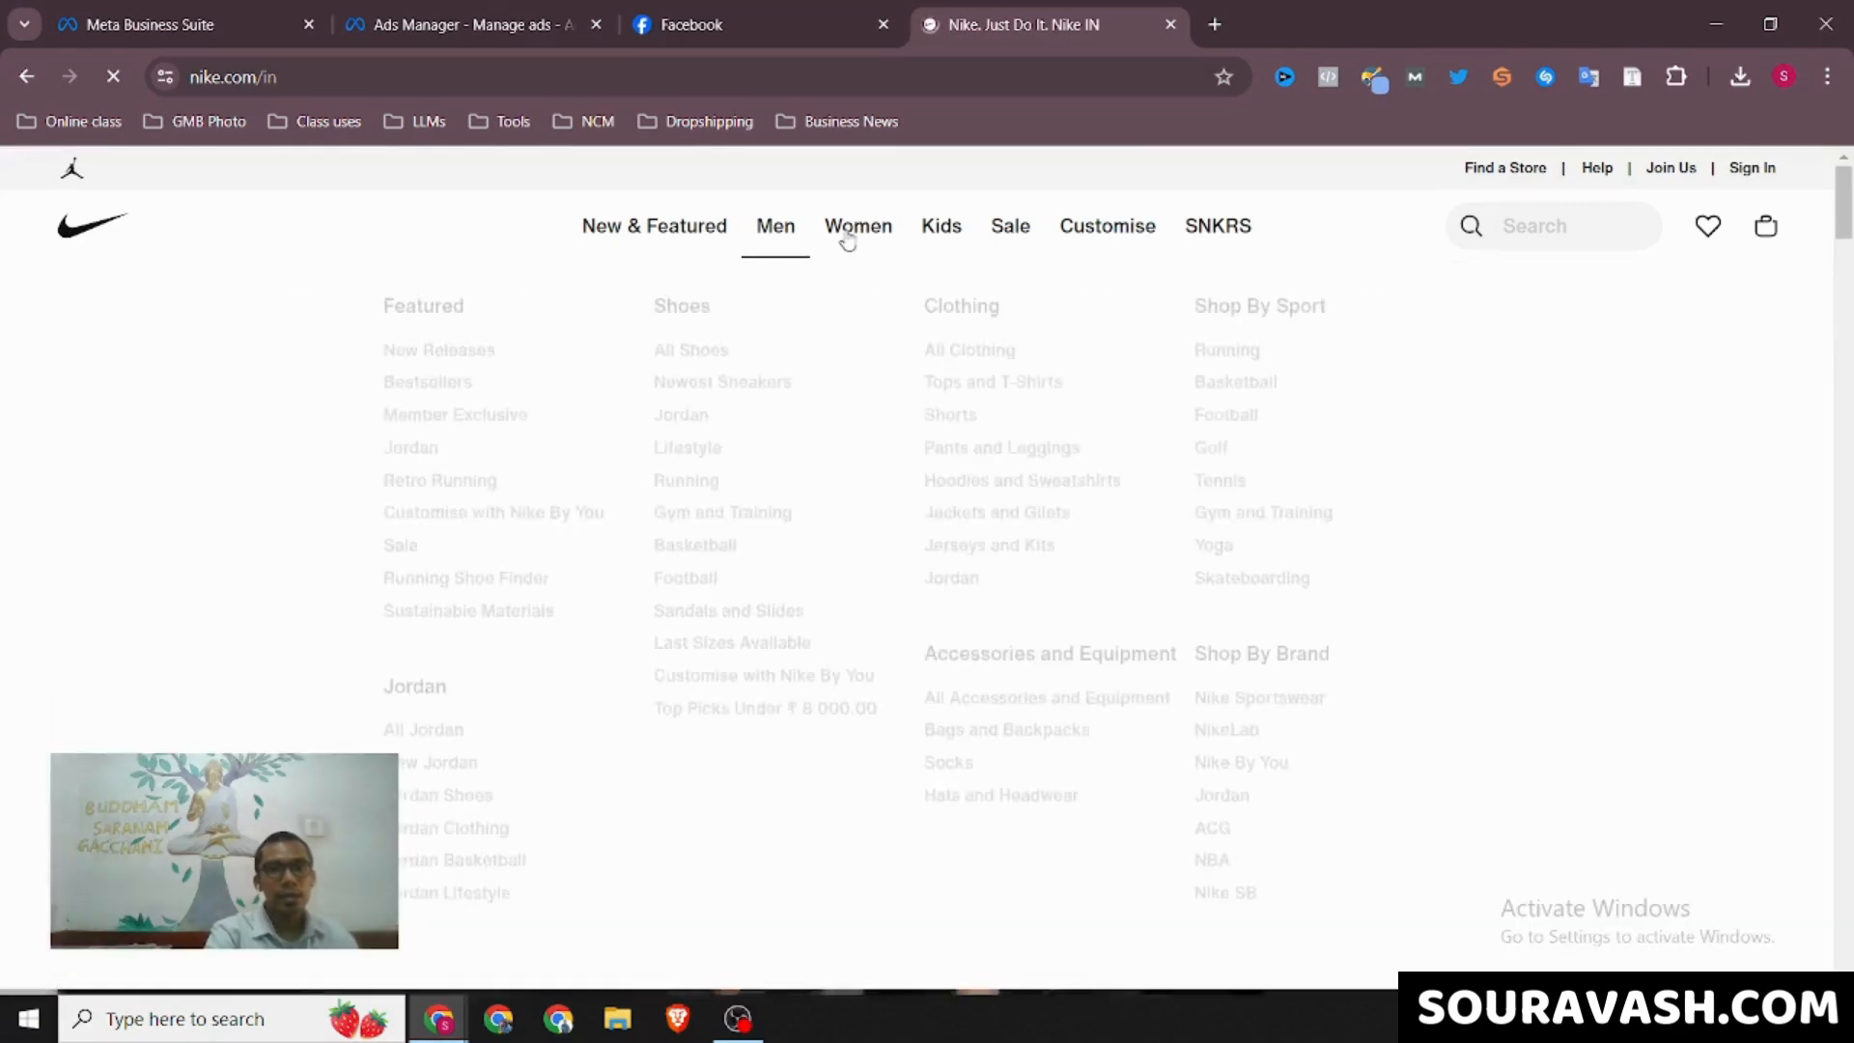
pyautogui.moveTo(859, 239)
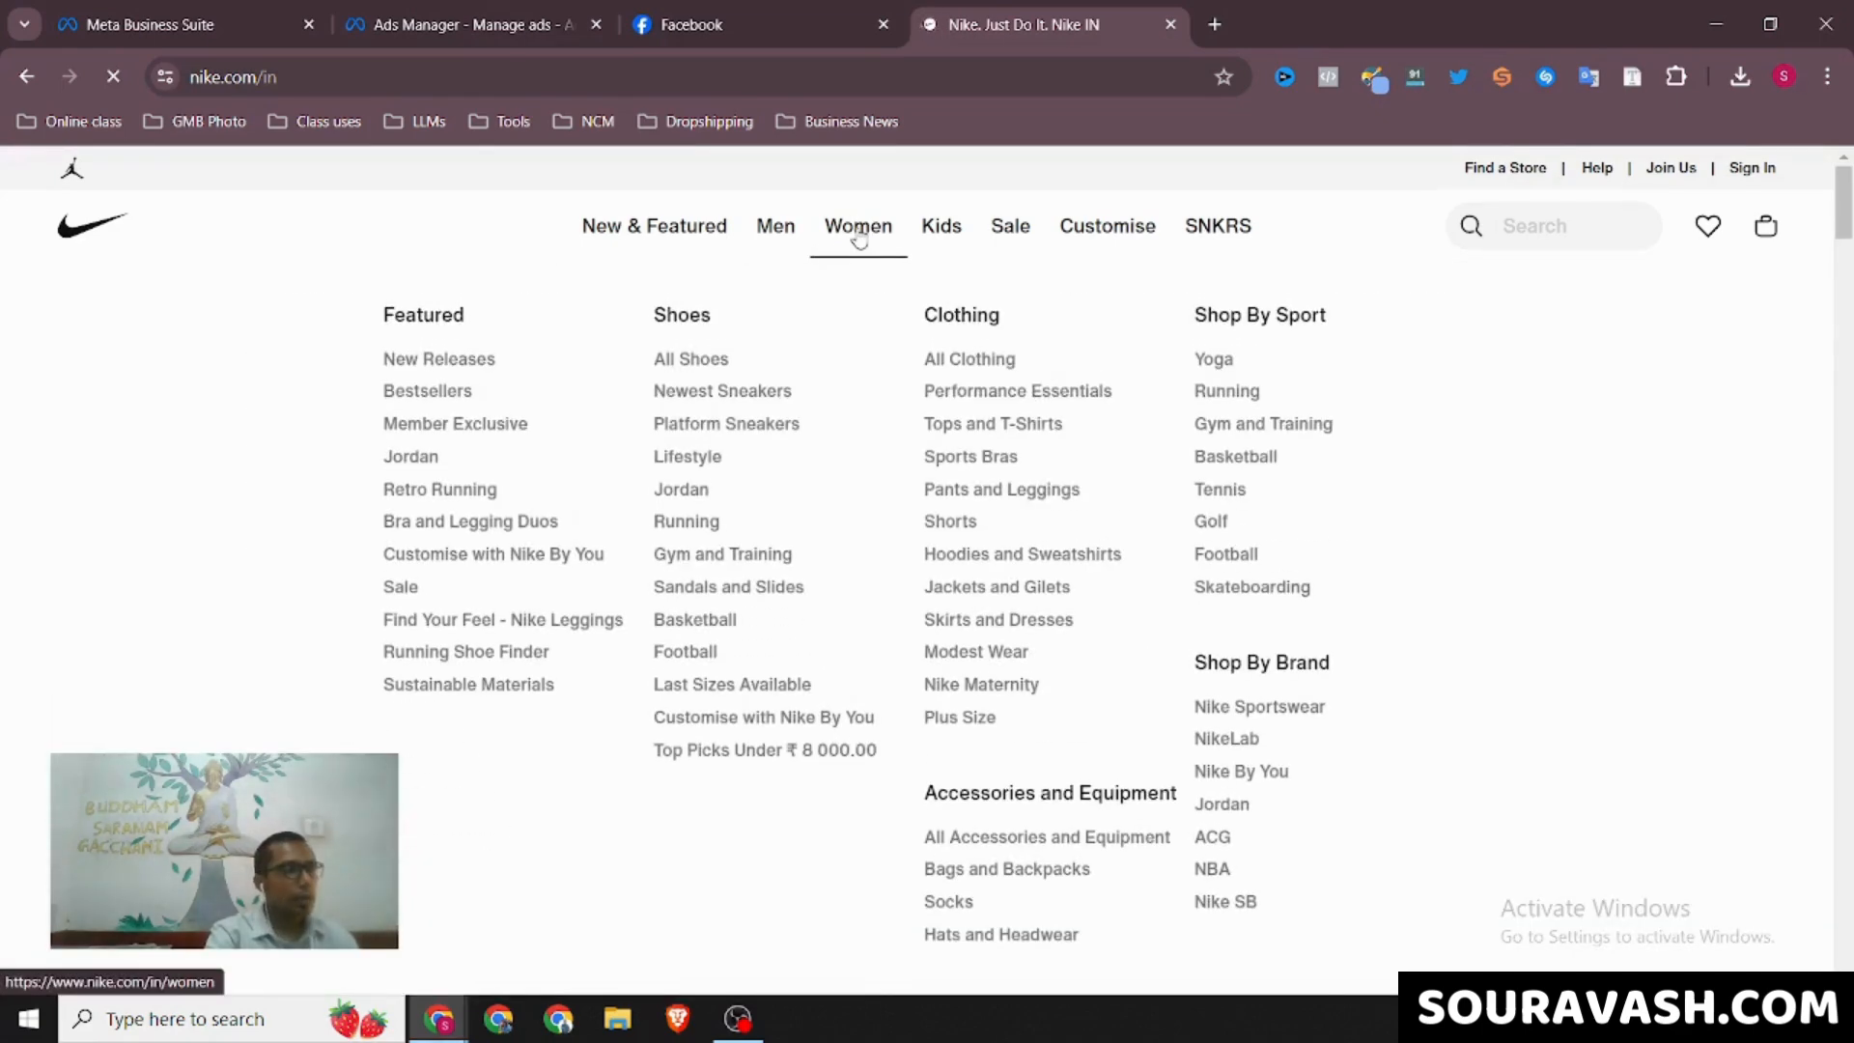
pyautogui.moveTo(940, 240)
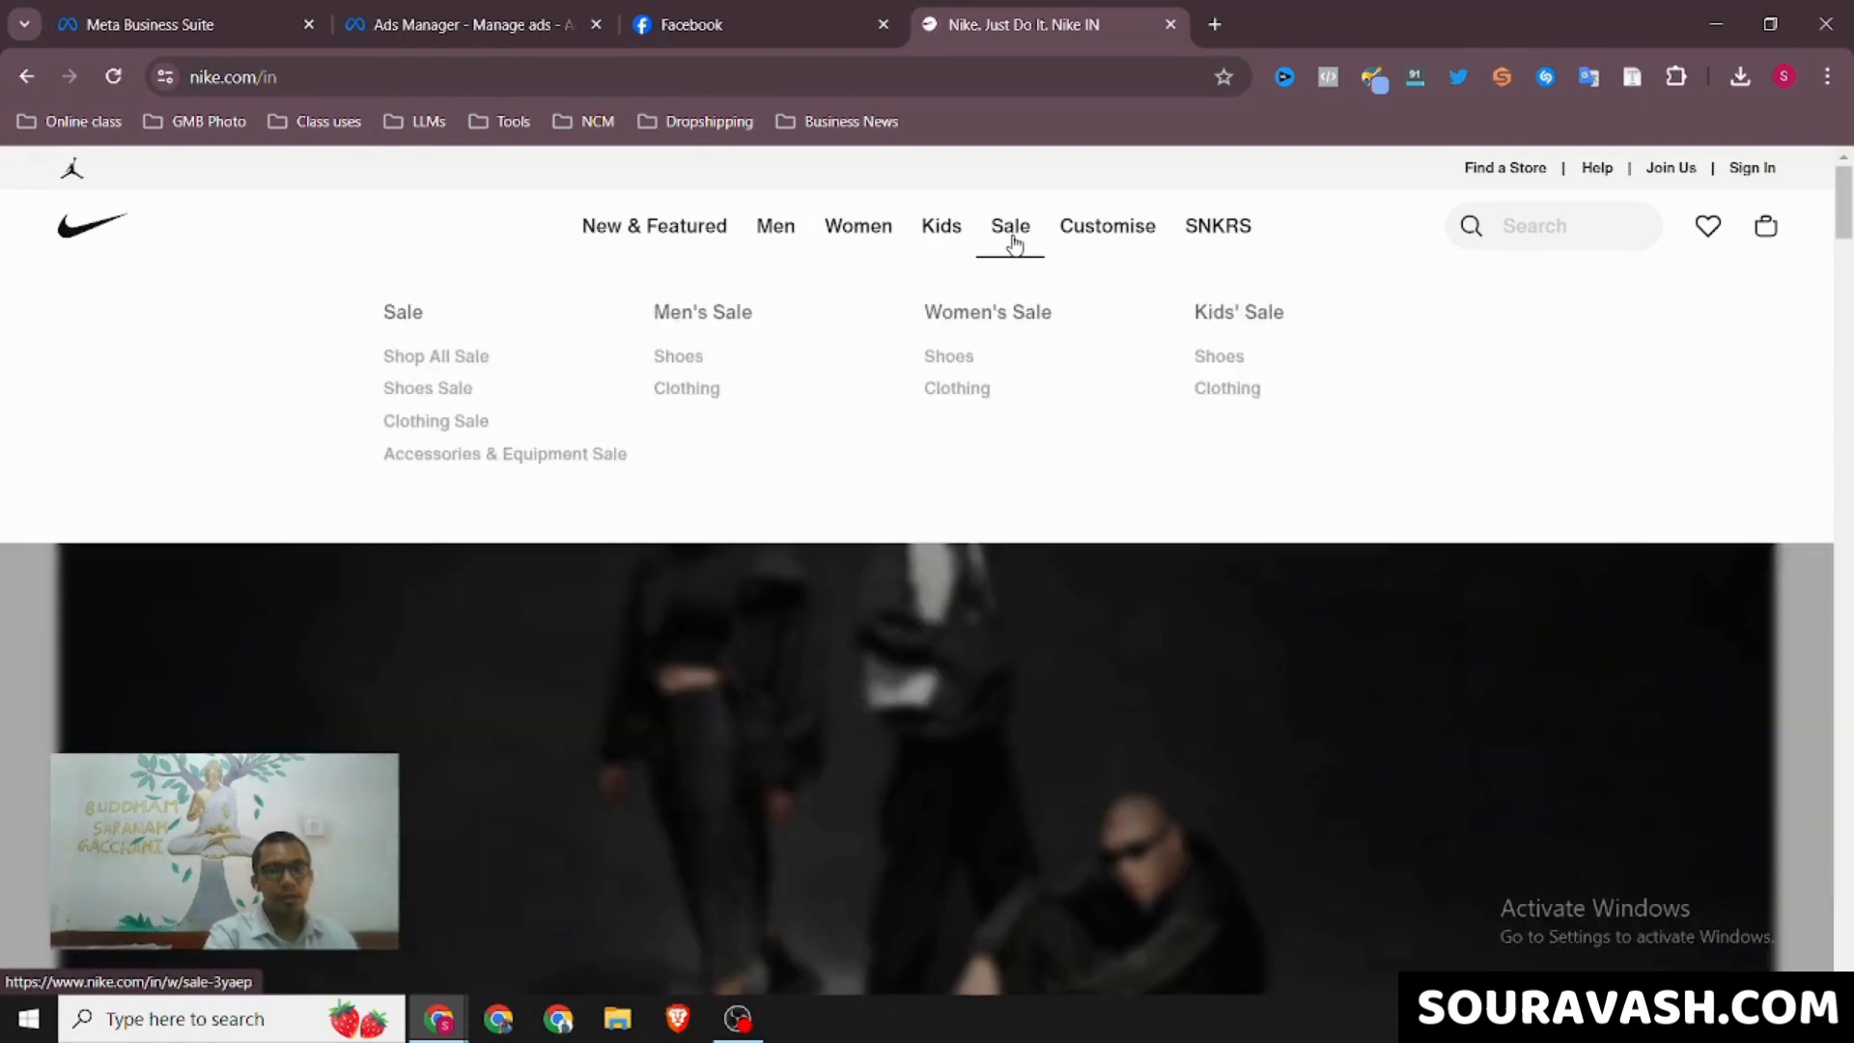
pyautogui.moveTo(645, 253)
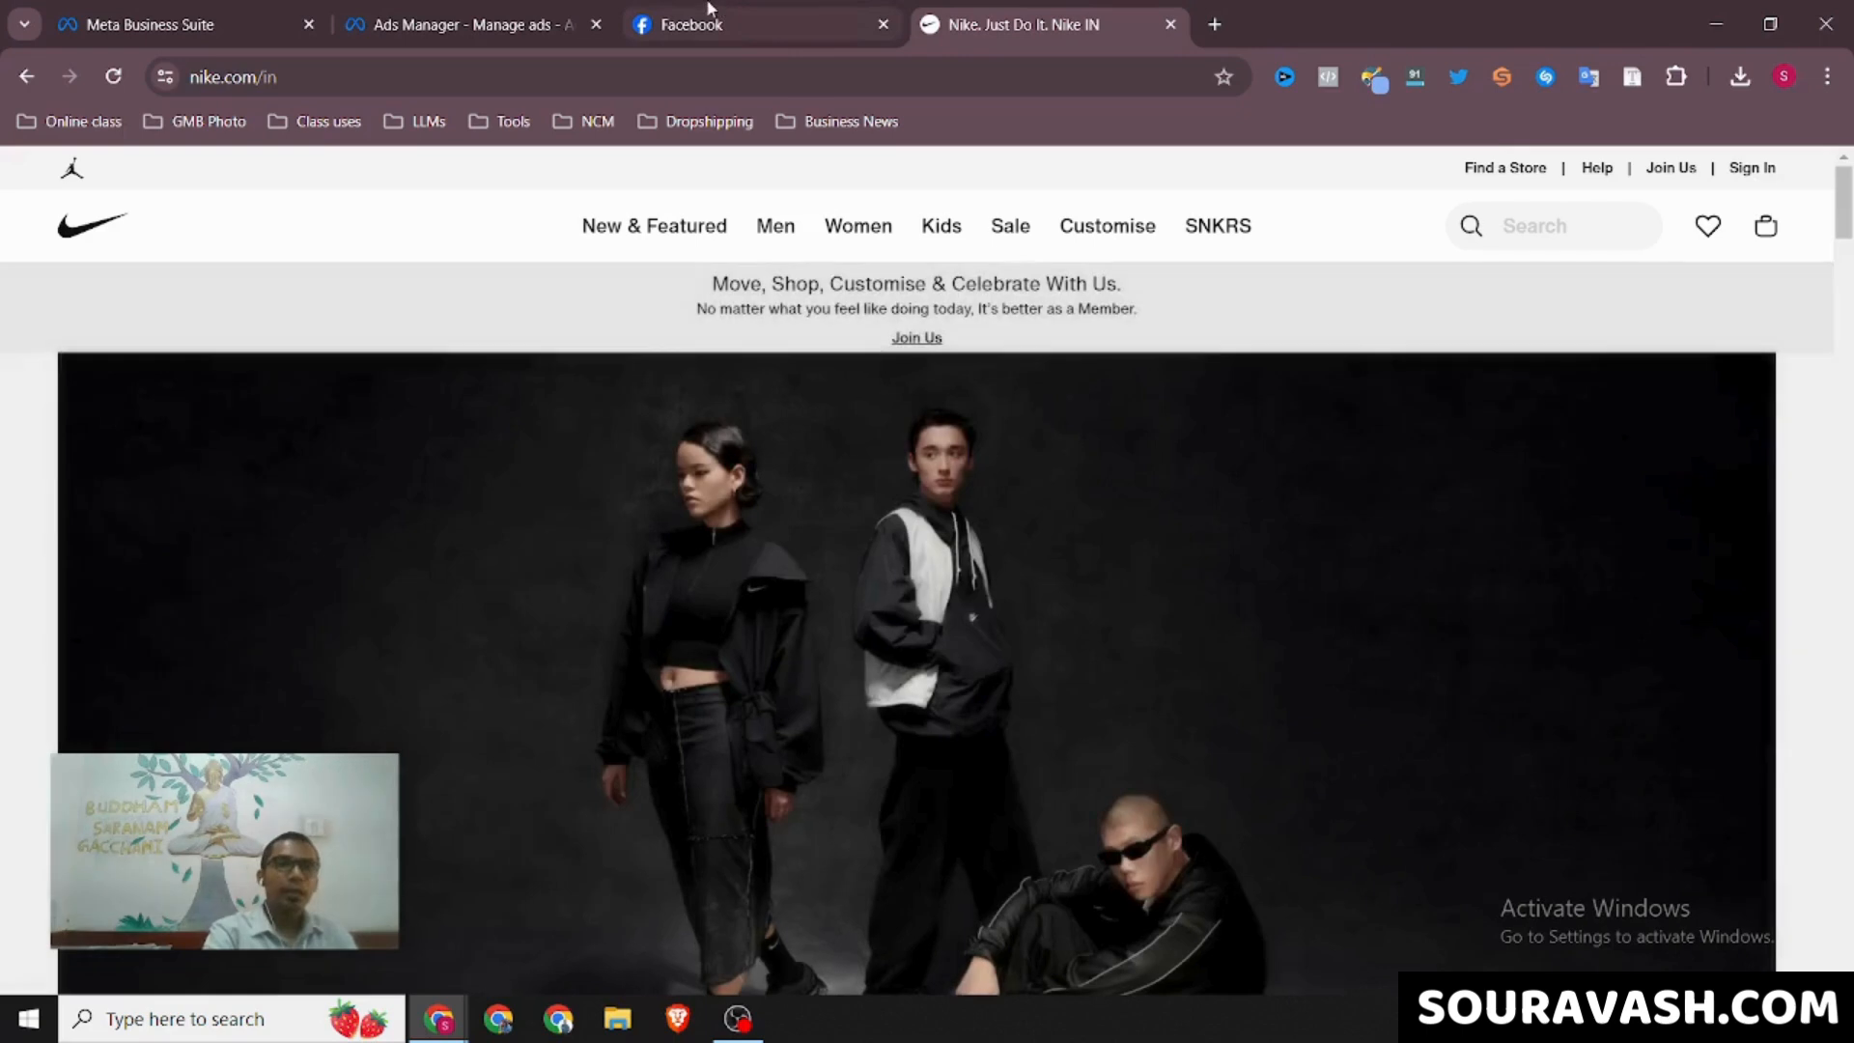
pyautogui.click(452, 20)
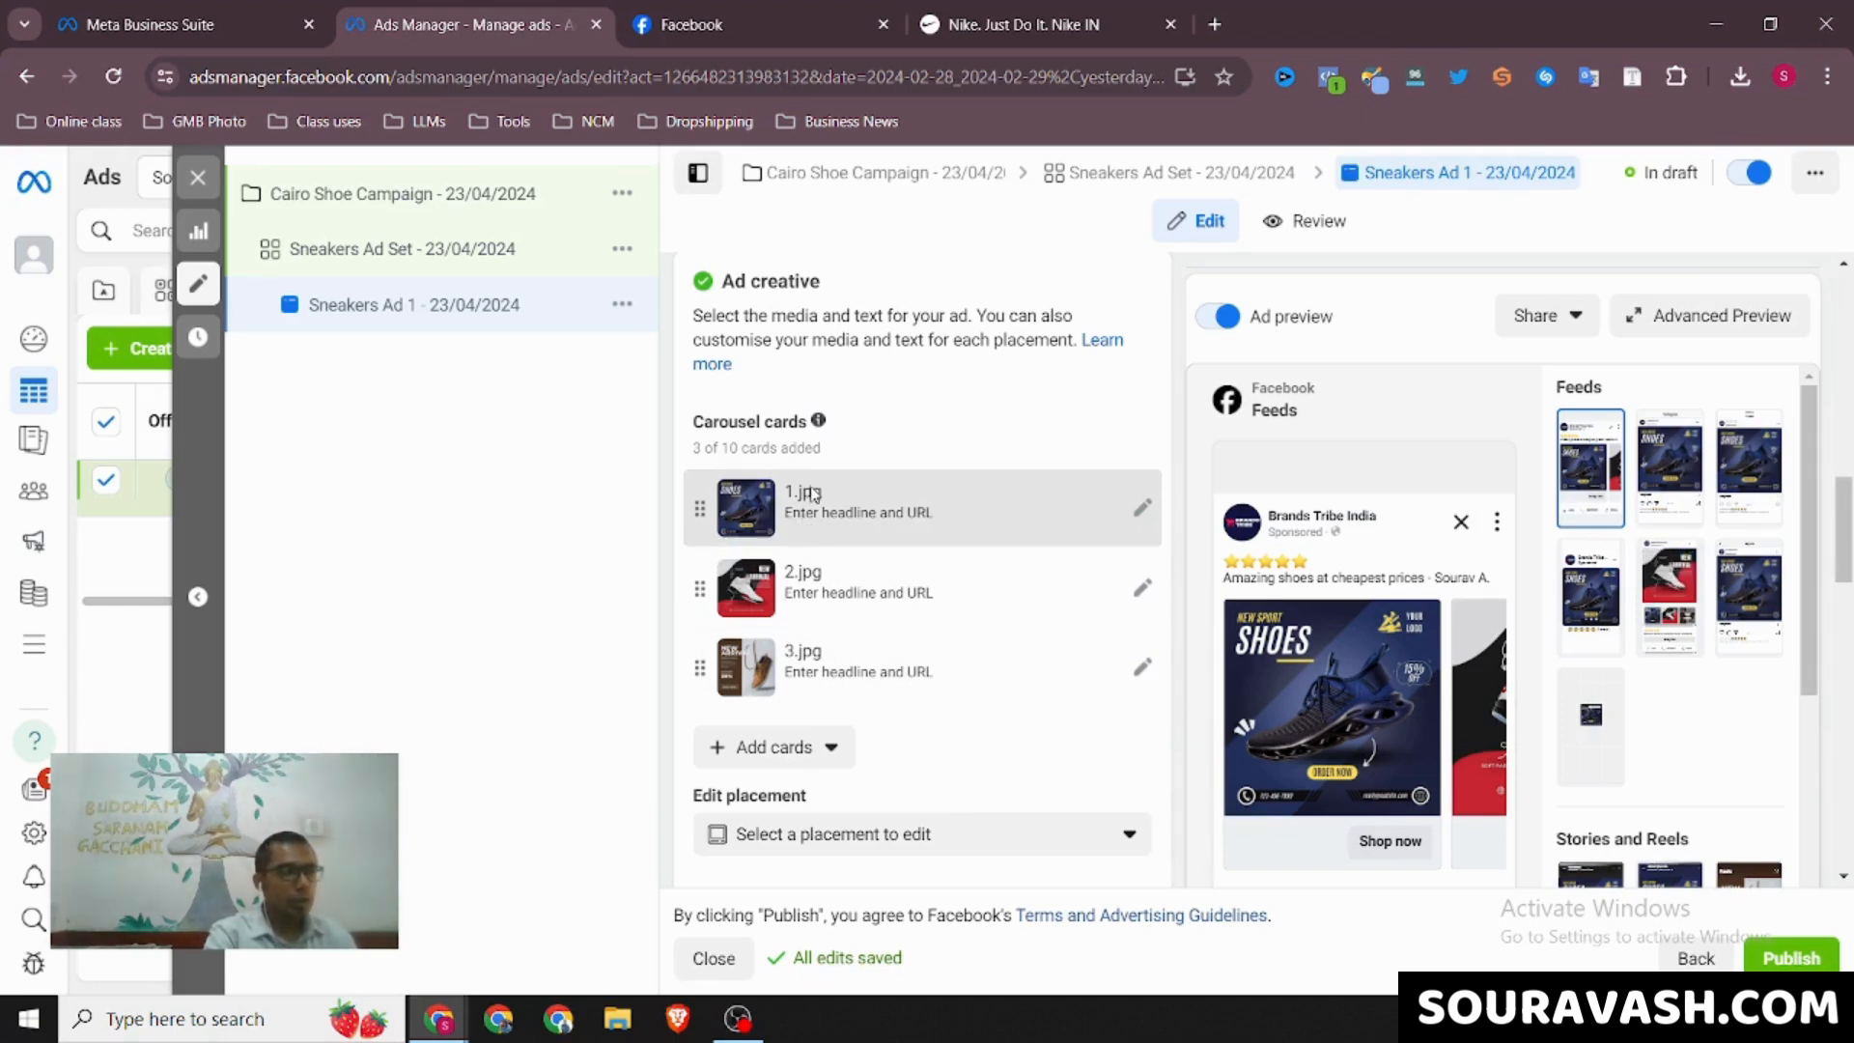
pyautogui.click(997, 9)
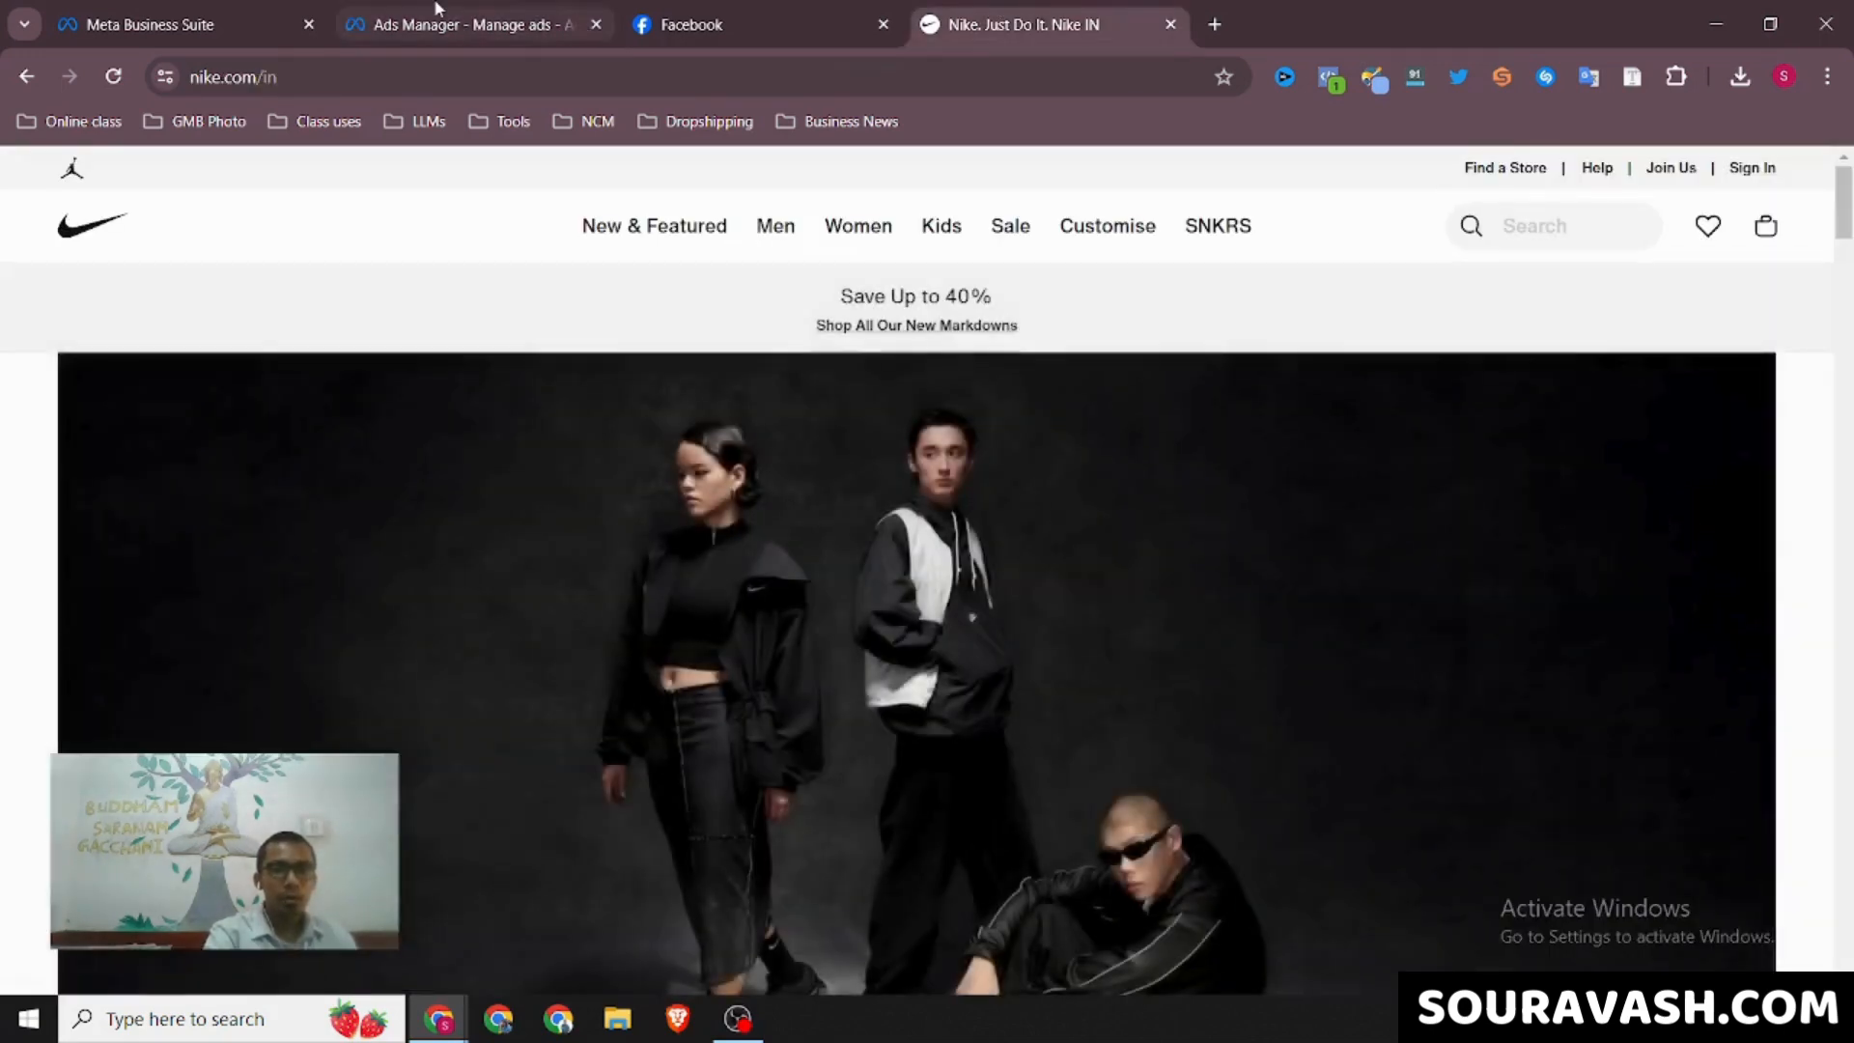
pyautogui.click(436, 12)
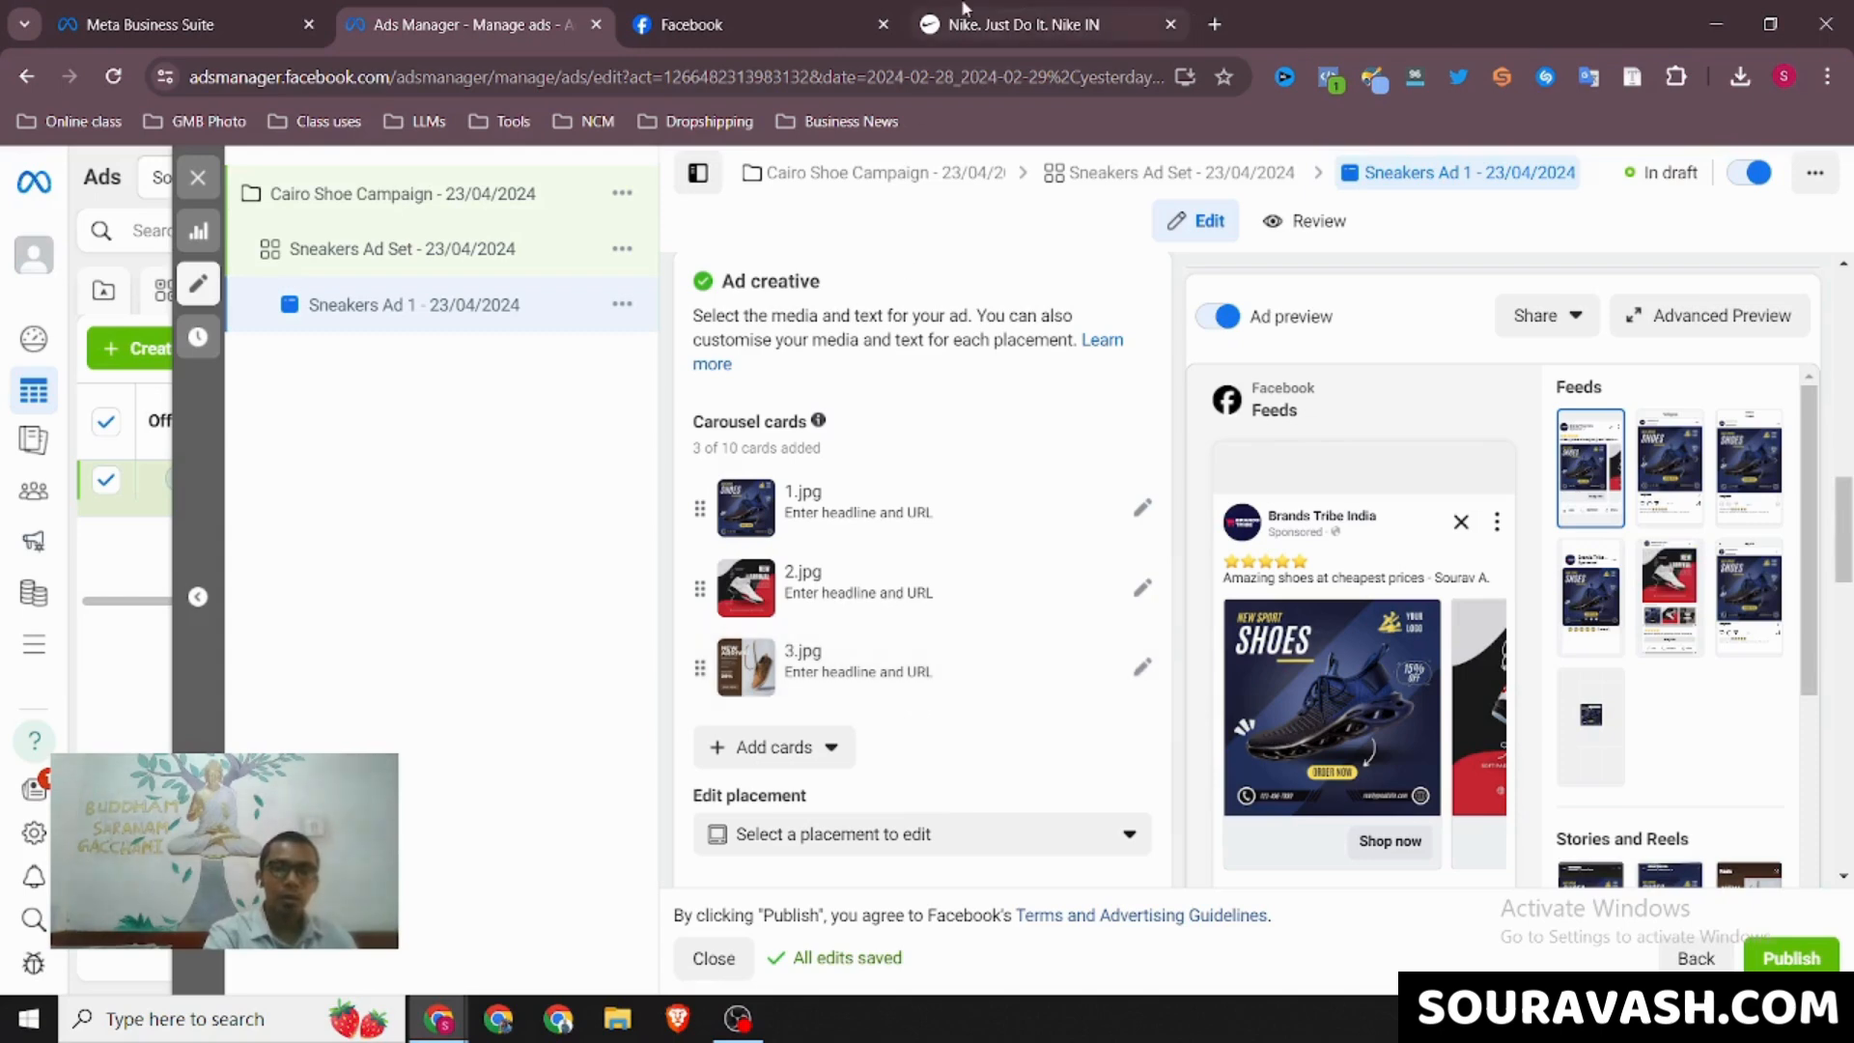
# Browse the Nike home page's category menus and product sections for pages that the carousel cards could link to
pyautogui.click(1023, 25)
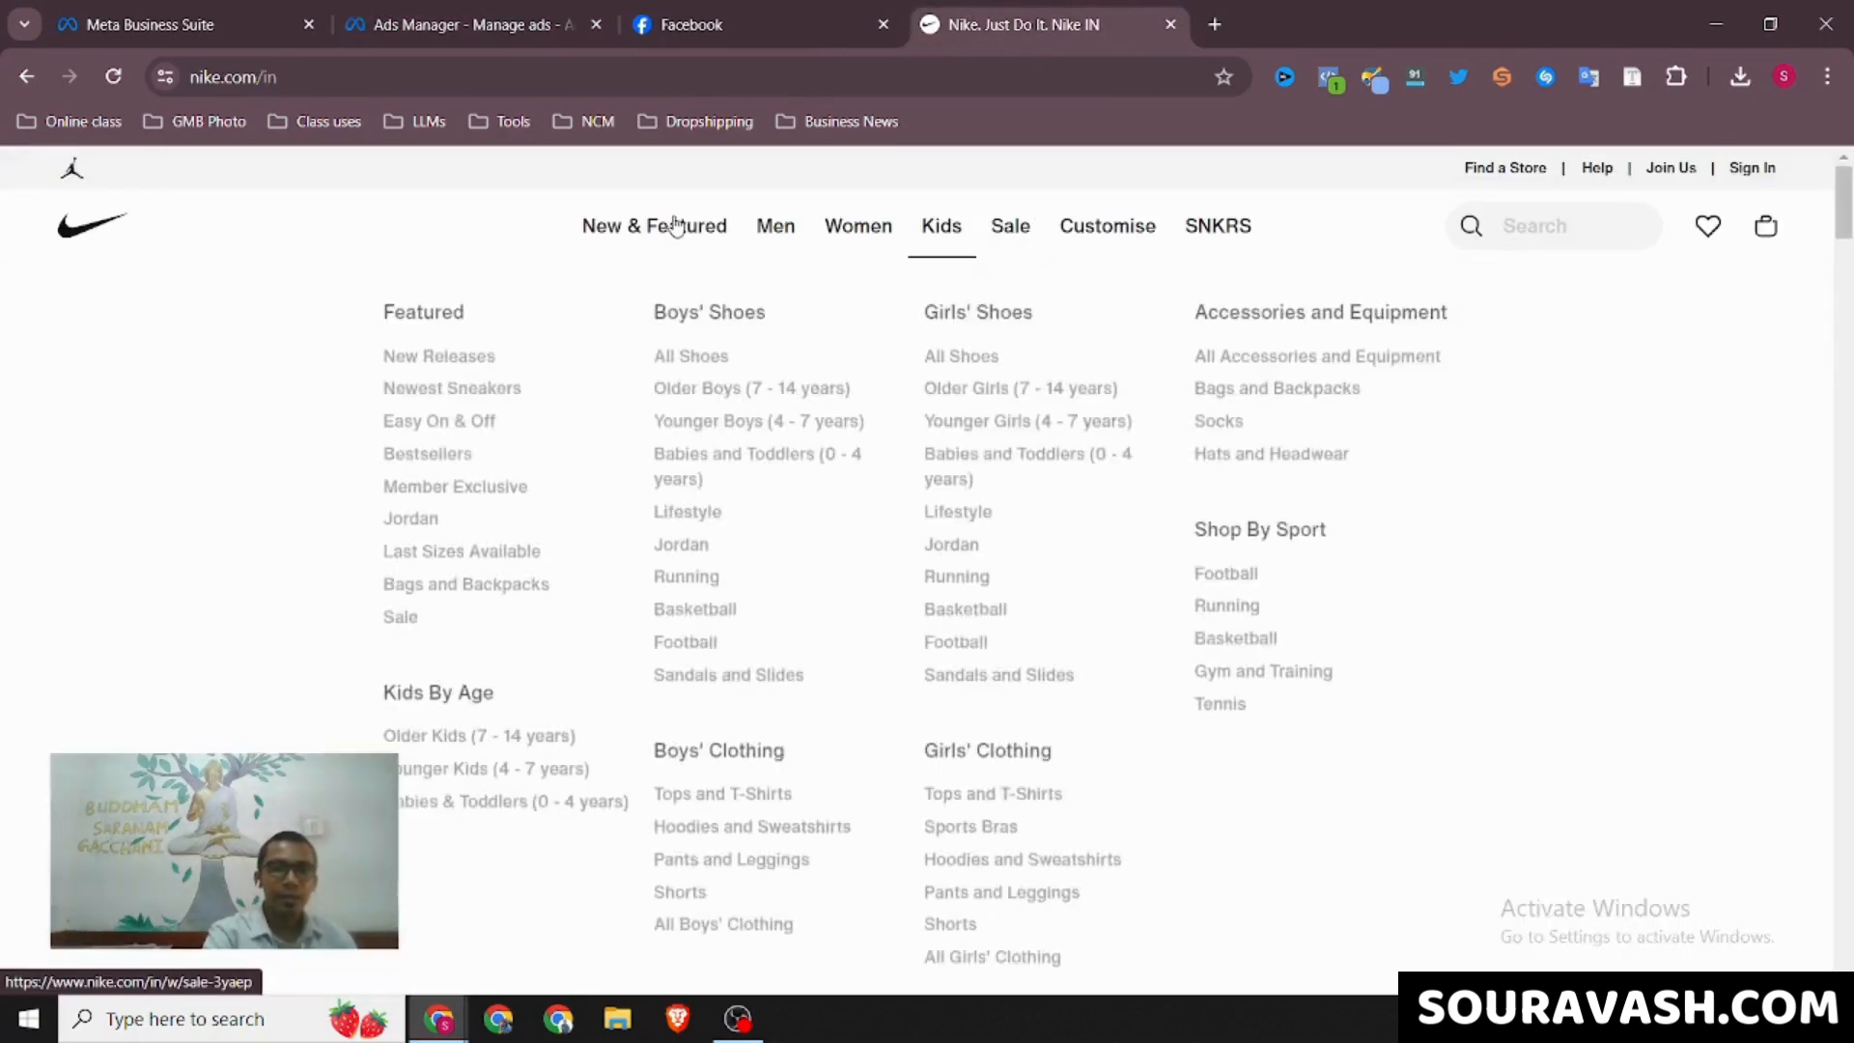
pyautogui.moveTo(675, 226)
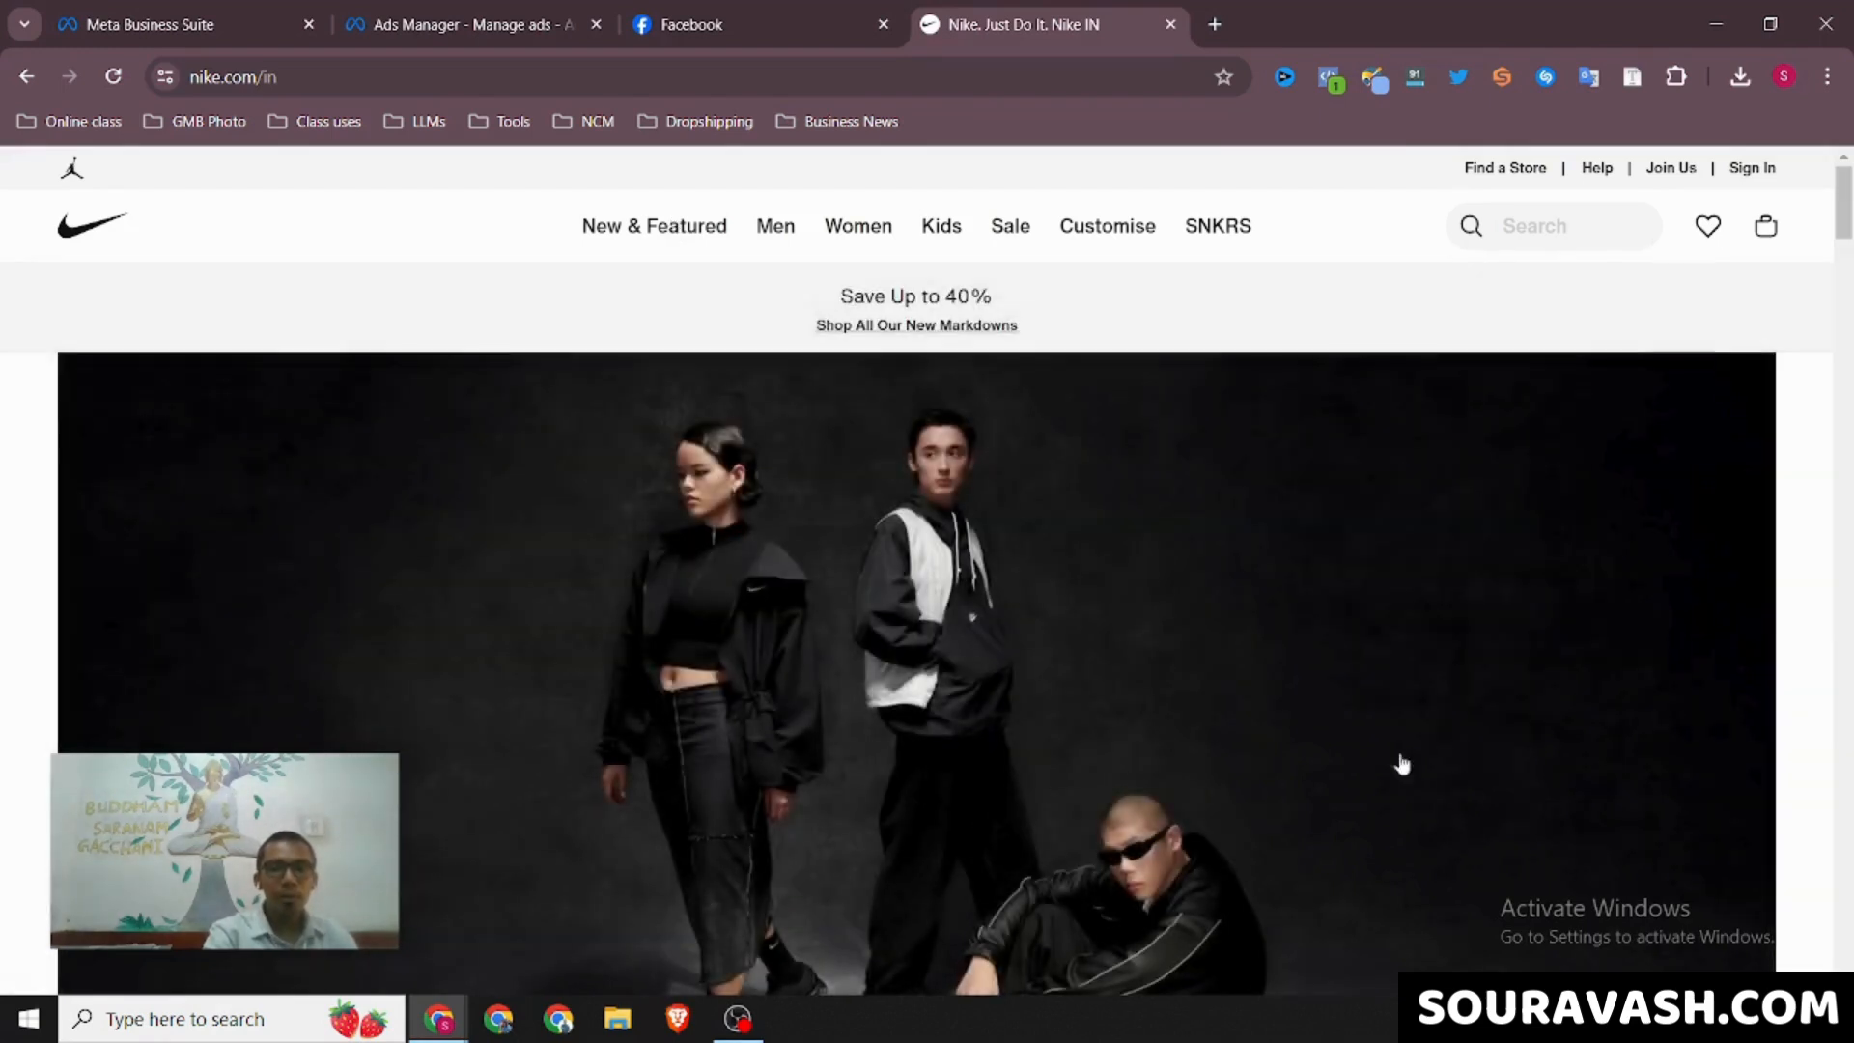
pyautogui.scroll(-2, 1274, 476)
pyautogui.scroll(-10, 1277, 477)
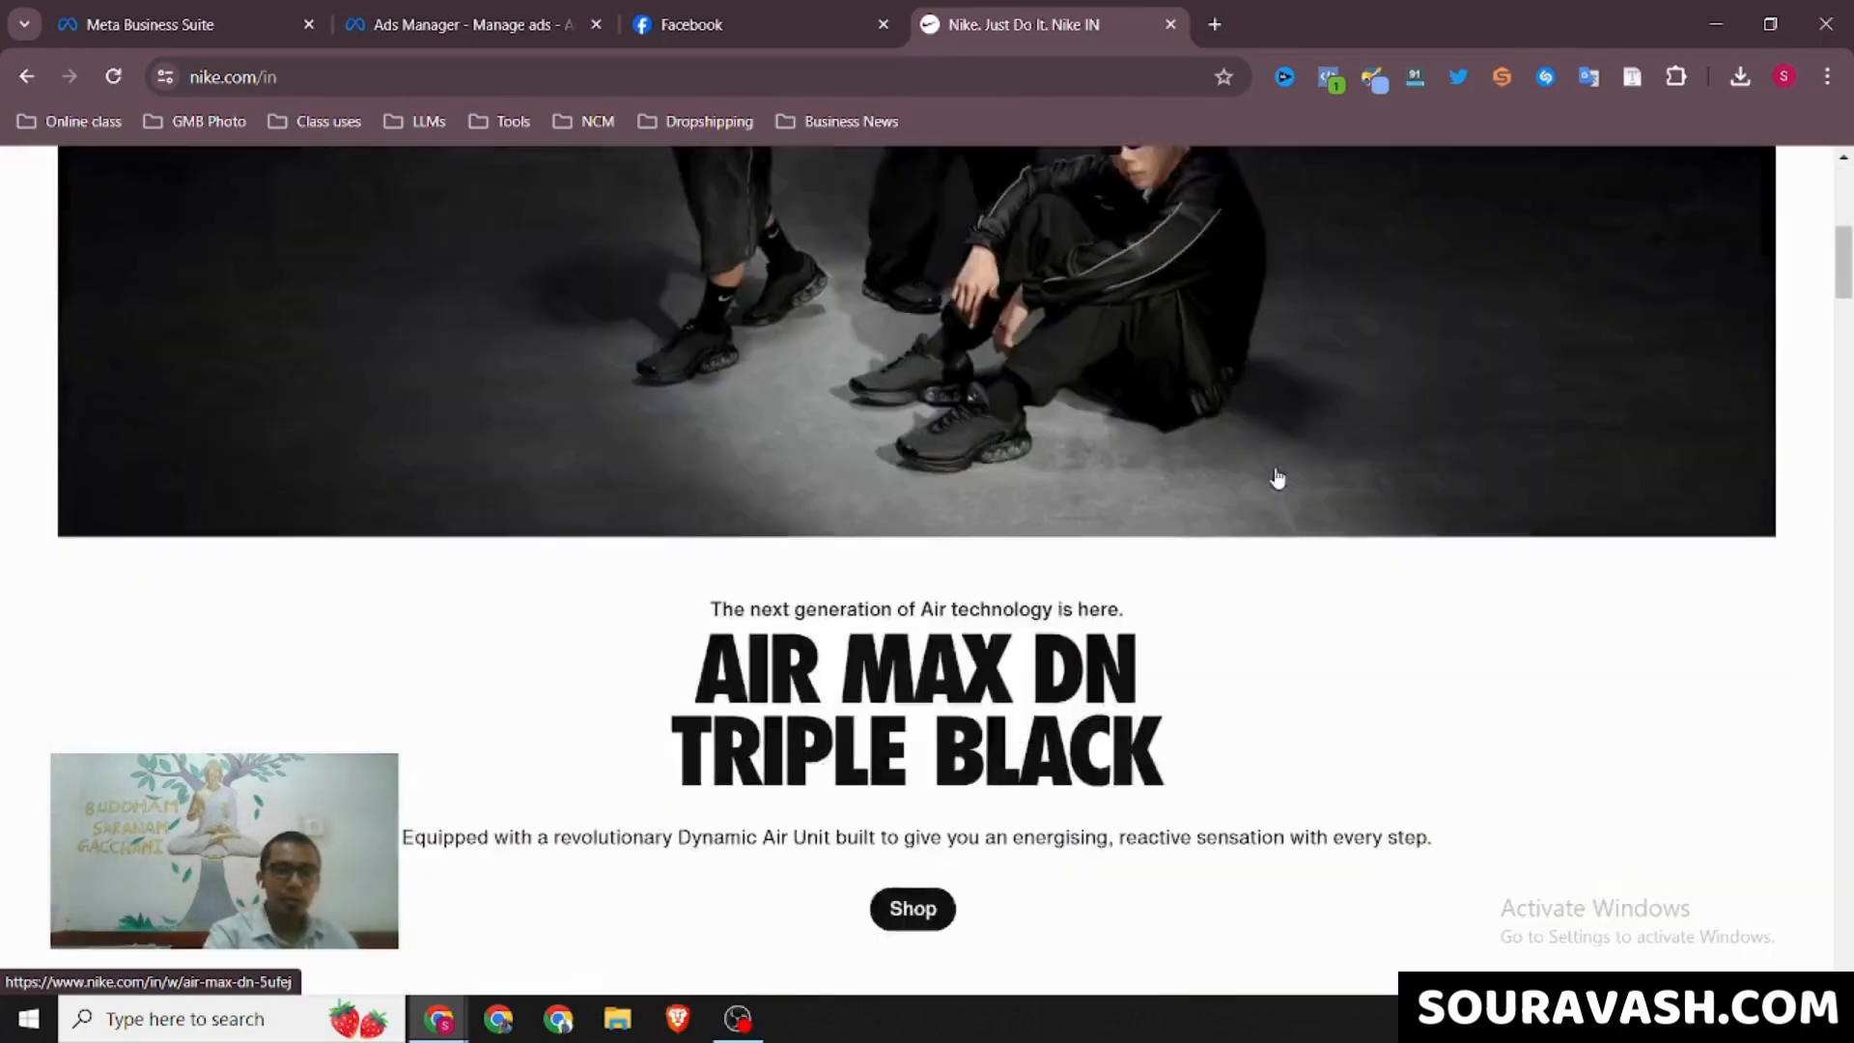
pyautogui.scroll(-10, 1278, 475)
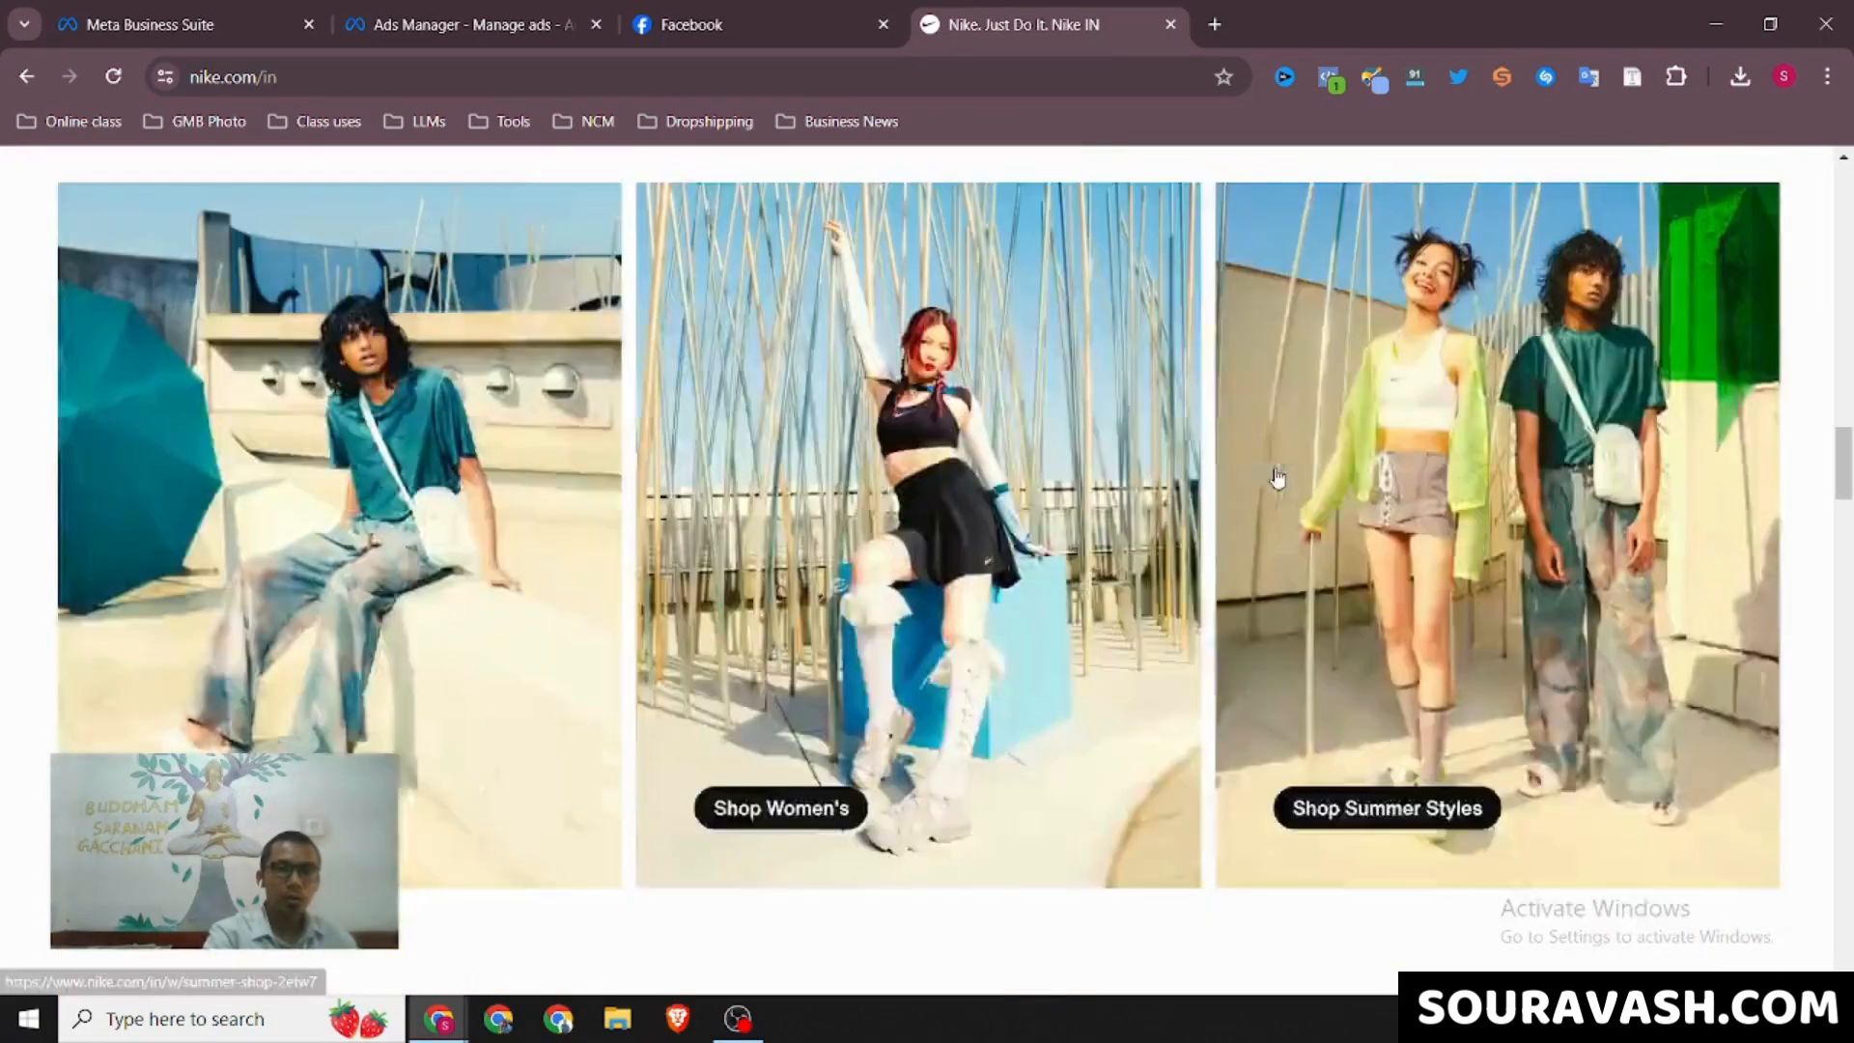
pyautogui.scroll(1, 1275, 476)
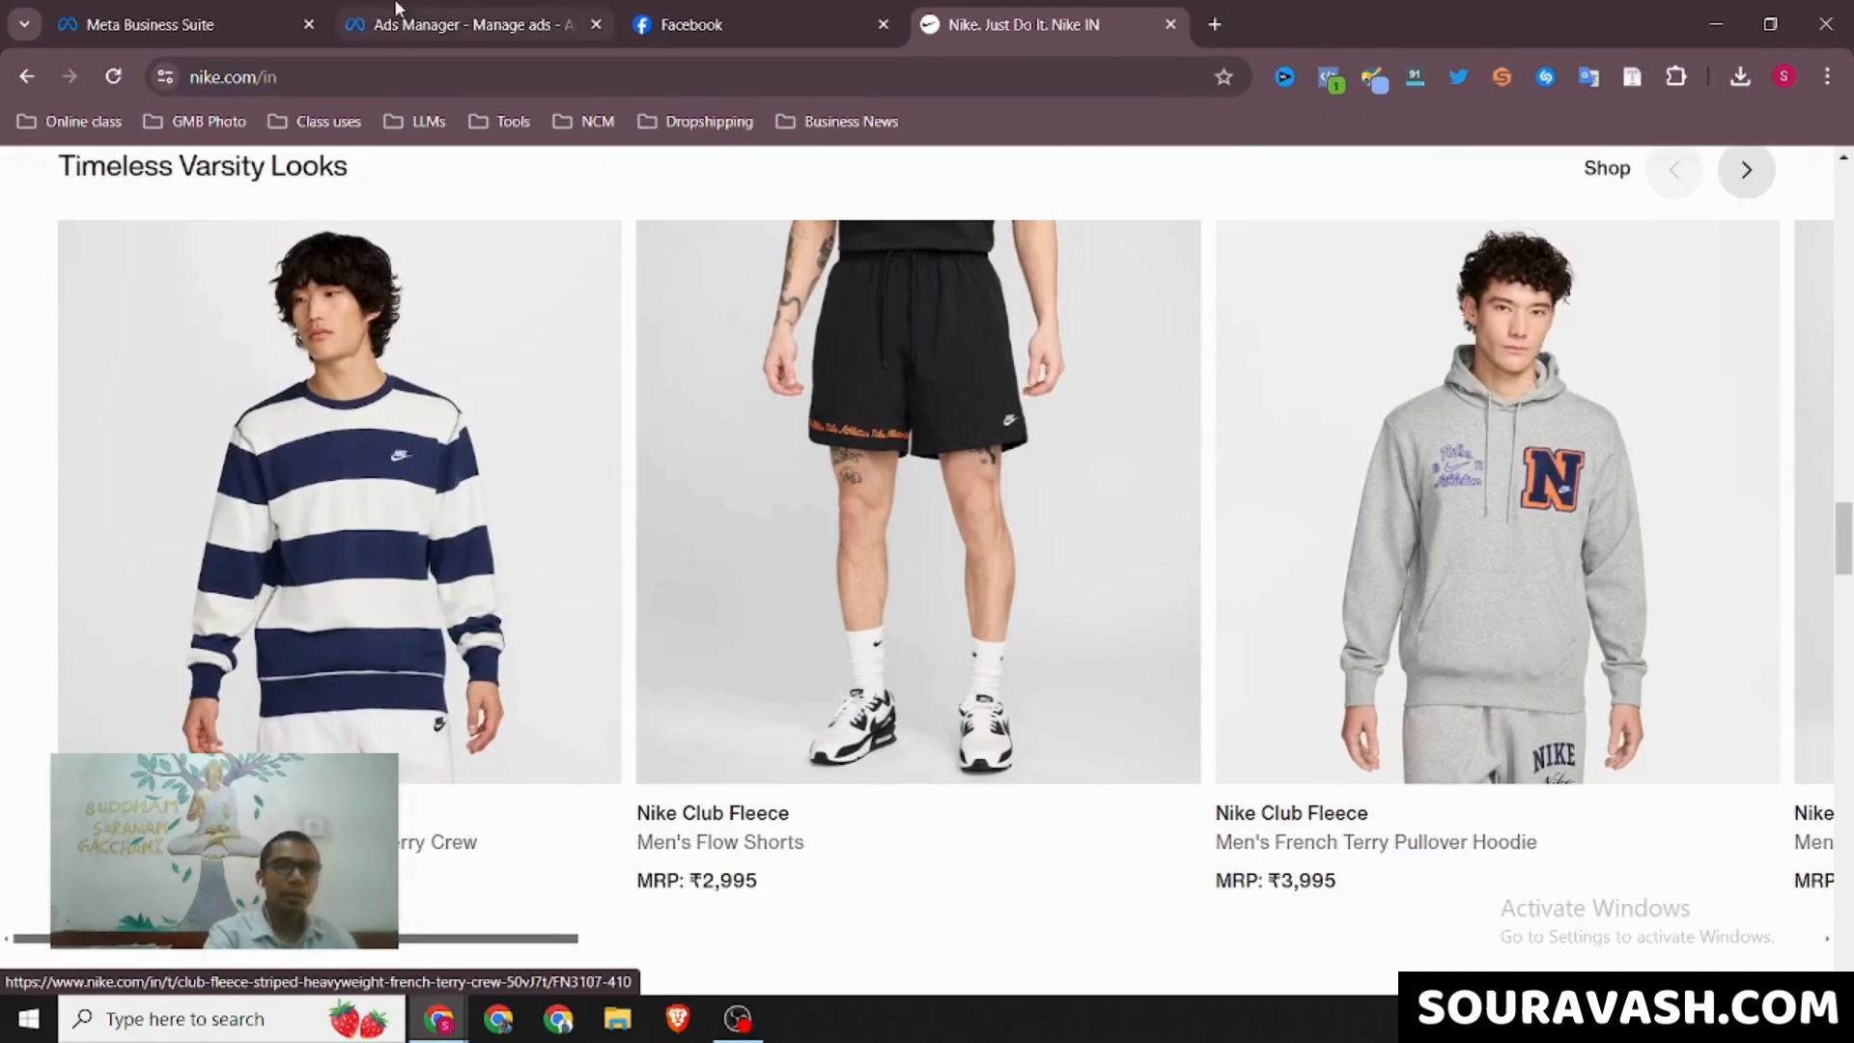
# Return to Ads Manager and expand the 1.jpg carousel card to show its headline, description and website URL
pyautogui.click(475, 10)
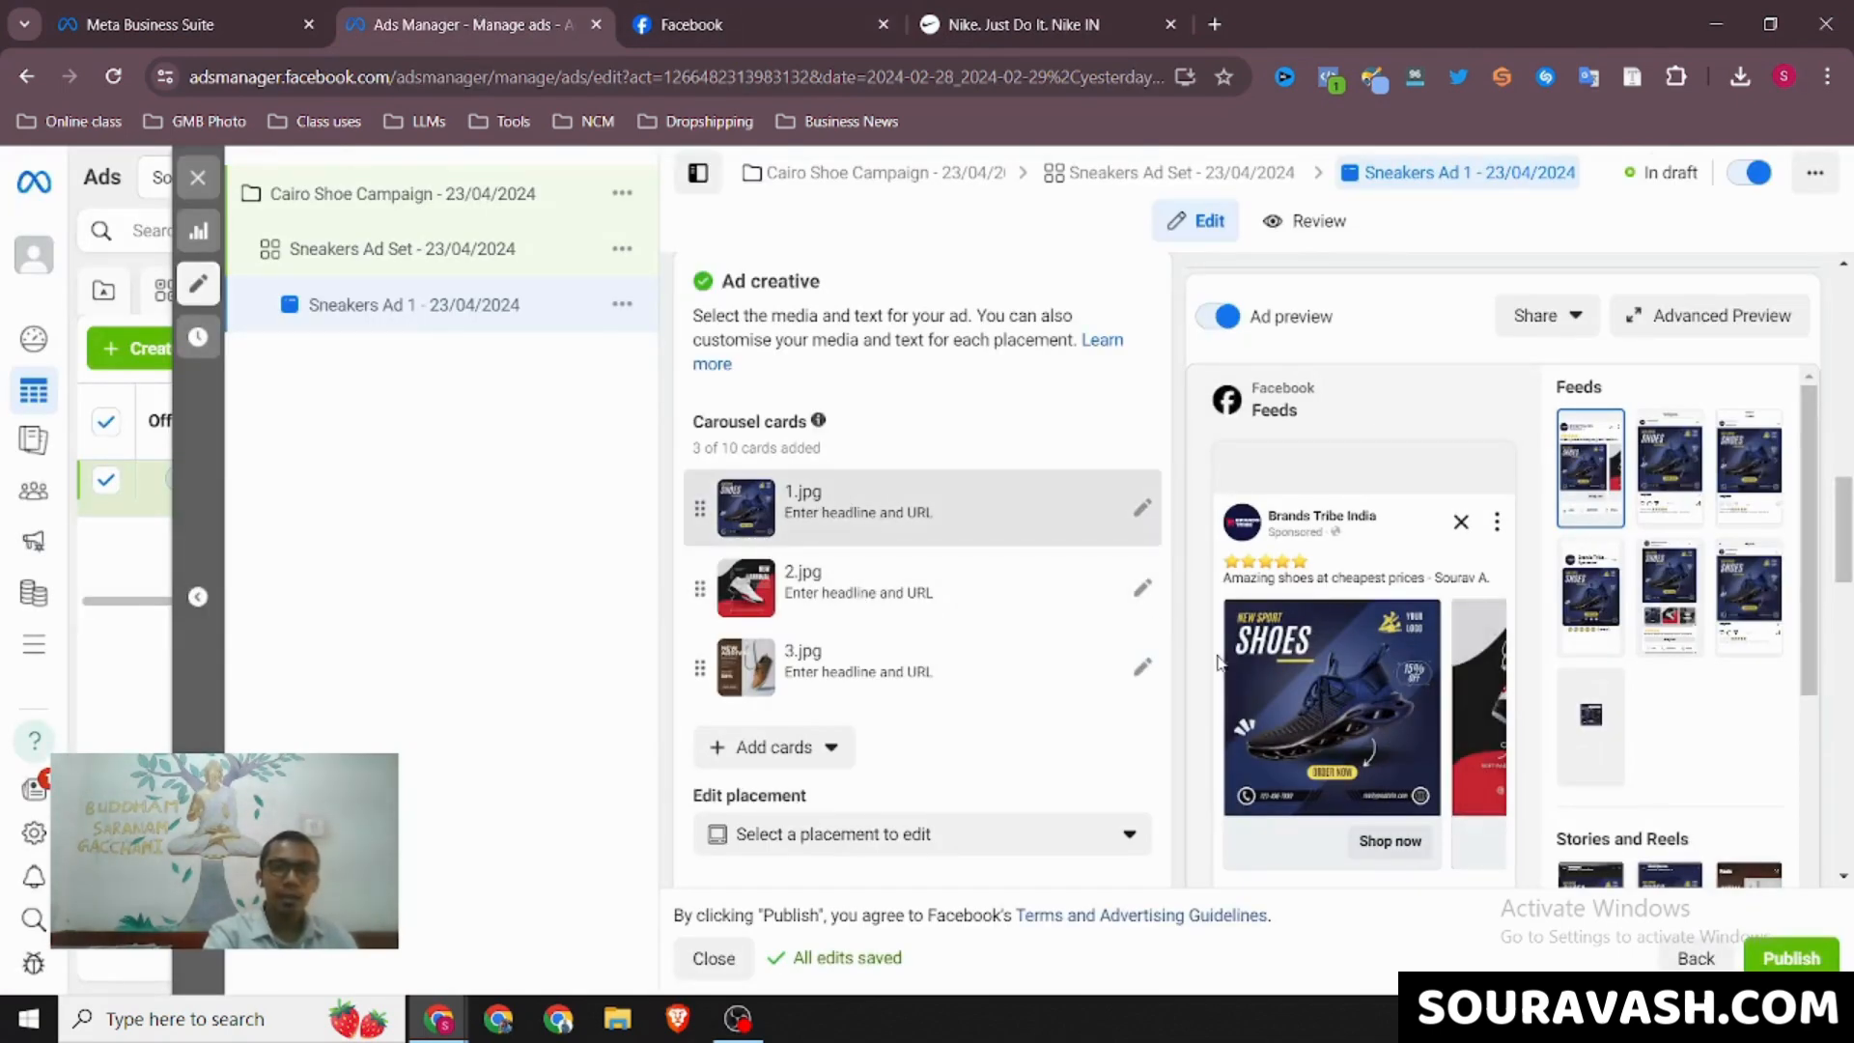
pyautogui.click(1142, 512)
pyautogui.scroll(-2, 854, 752)
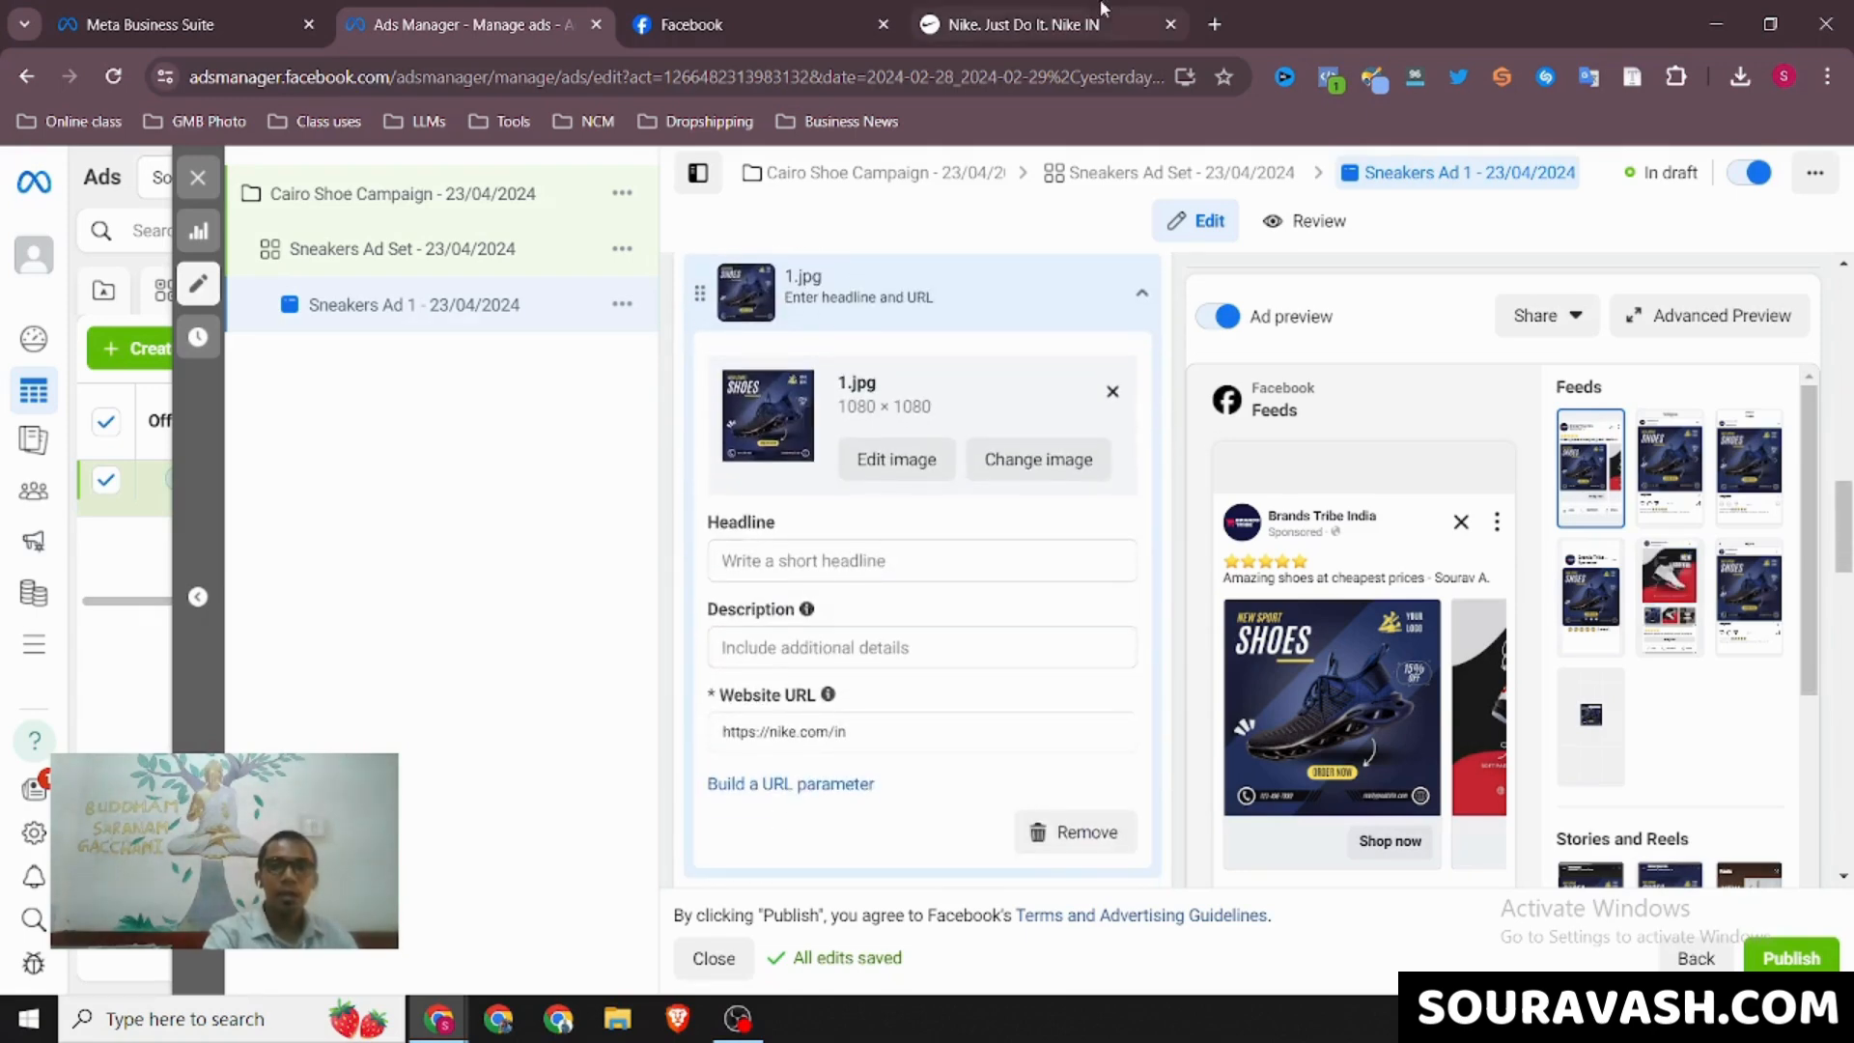
# Open the striped Nike Club Fleece crew's product page, copy its web address and return to the 1.jpg card's details in Ads Manager
pyautogui.click(1024, 24)
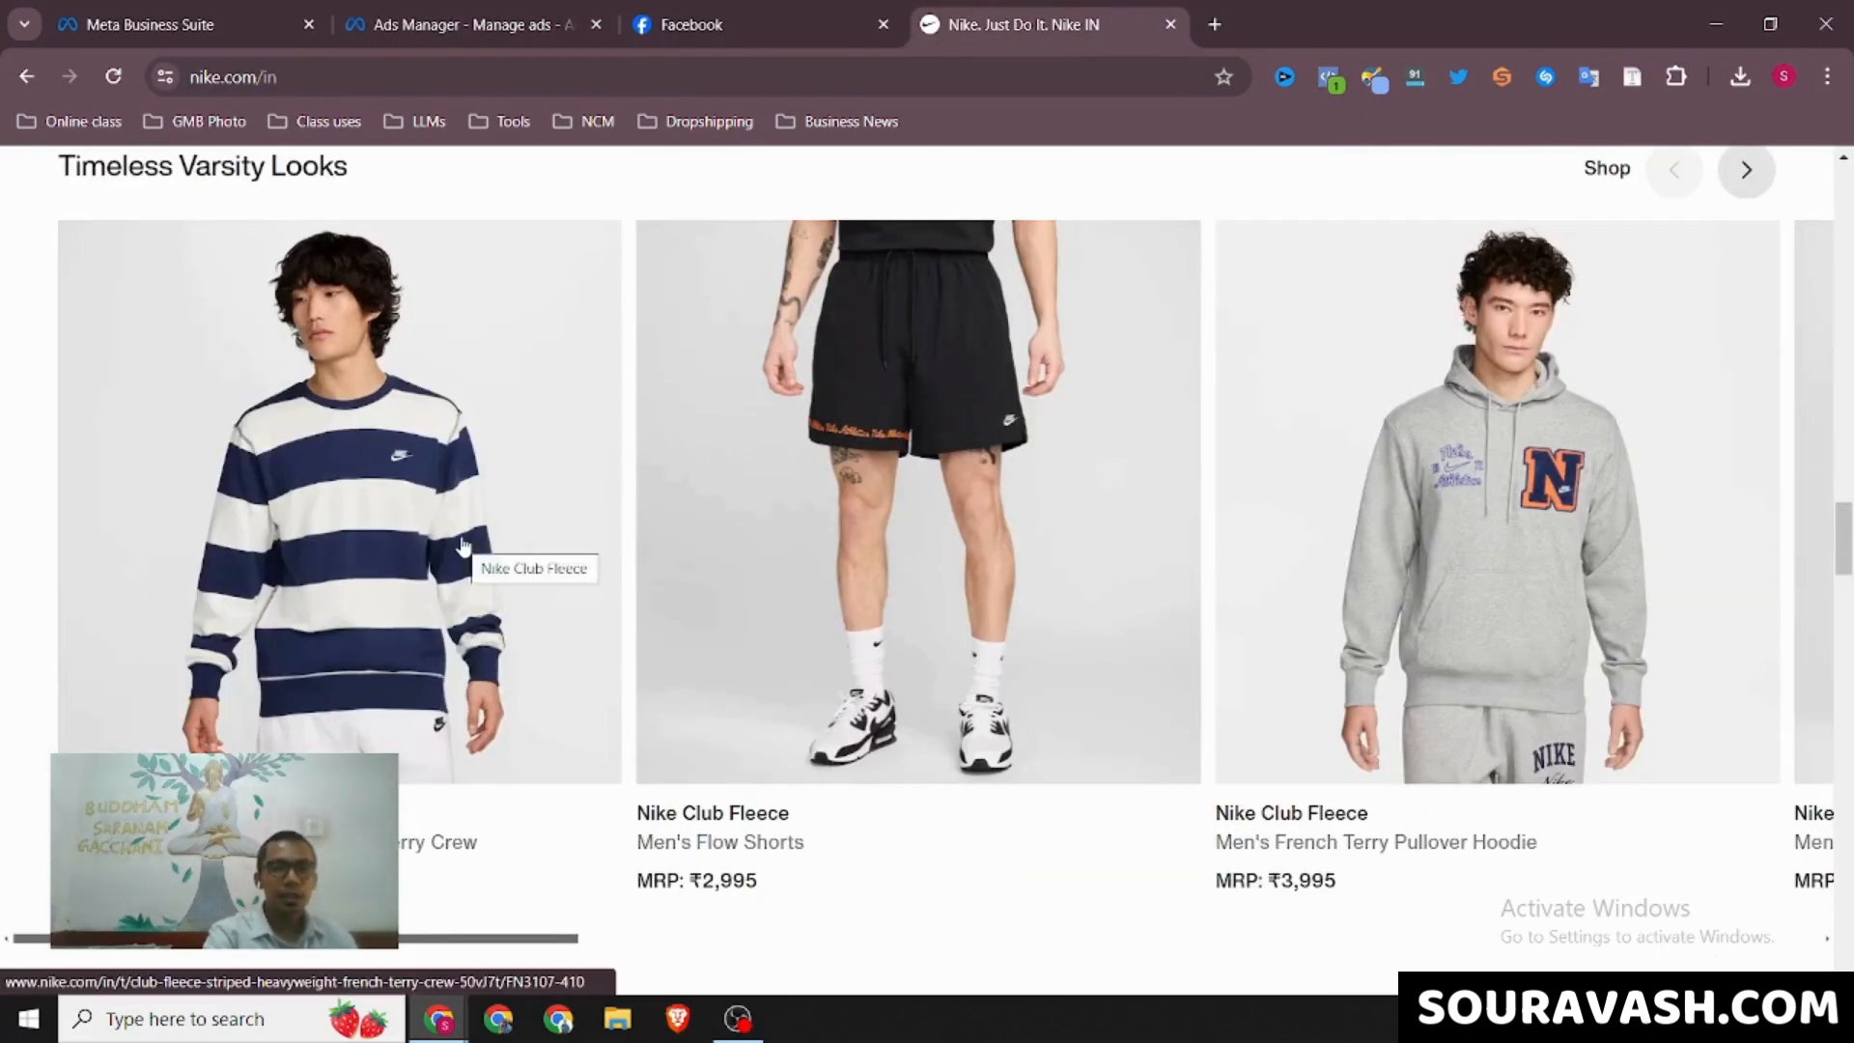
pyautogui.click(403, 569)
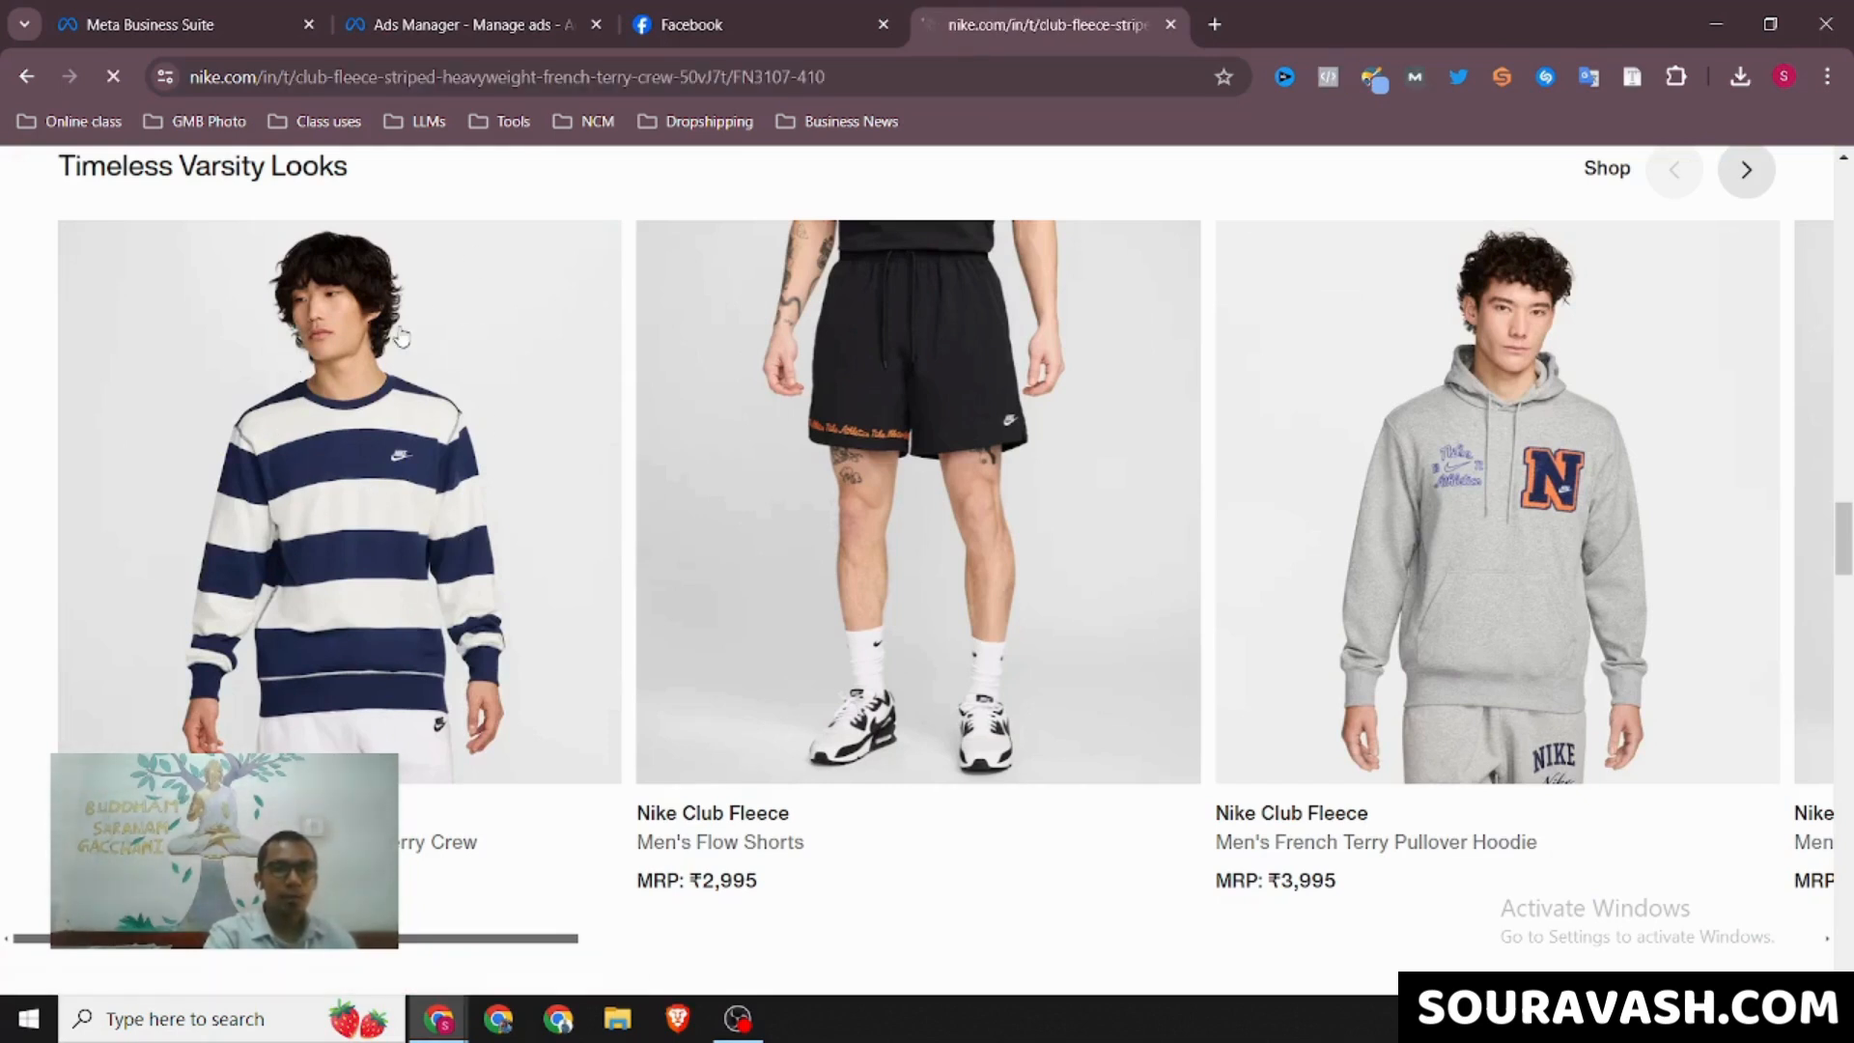
pyautogui.click(492, 75)
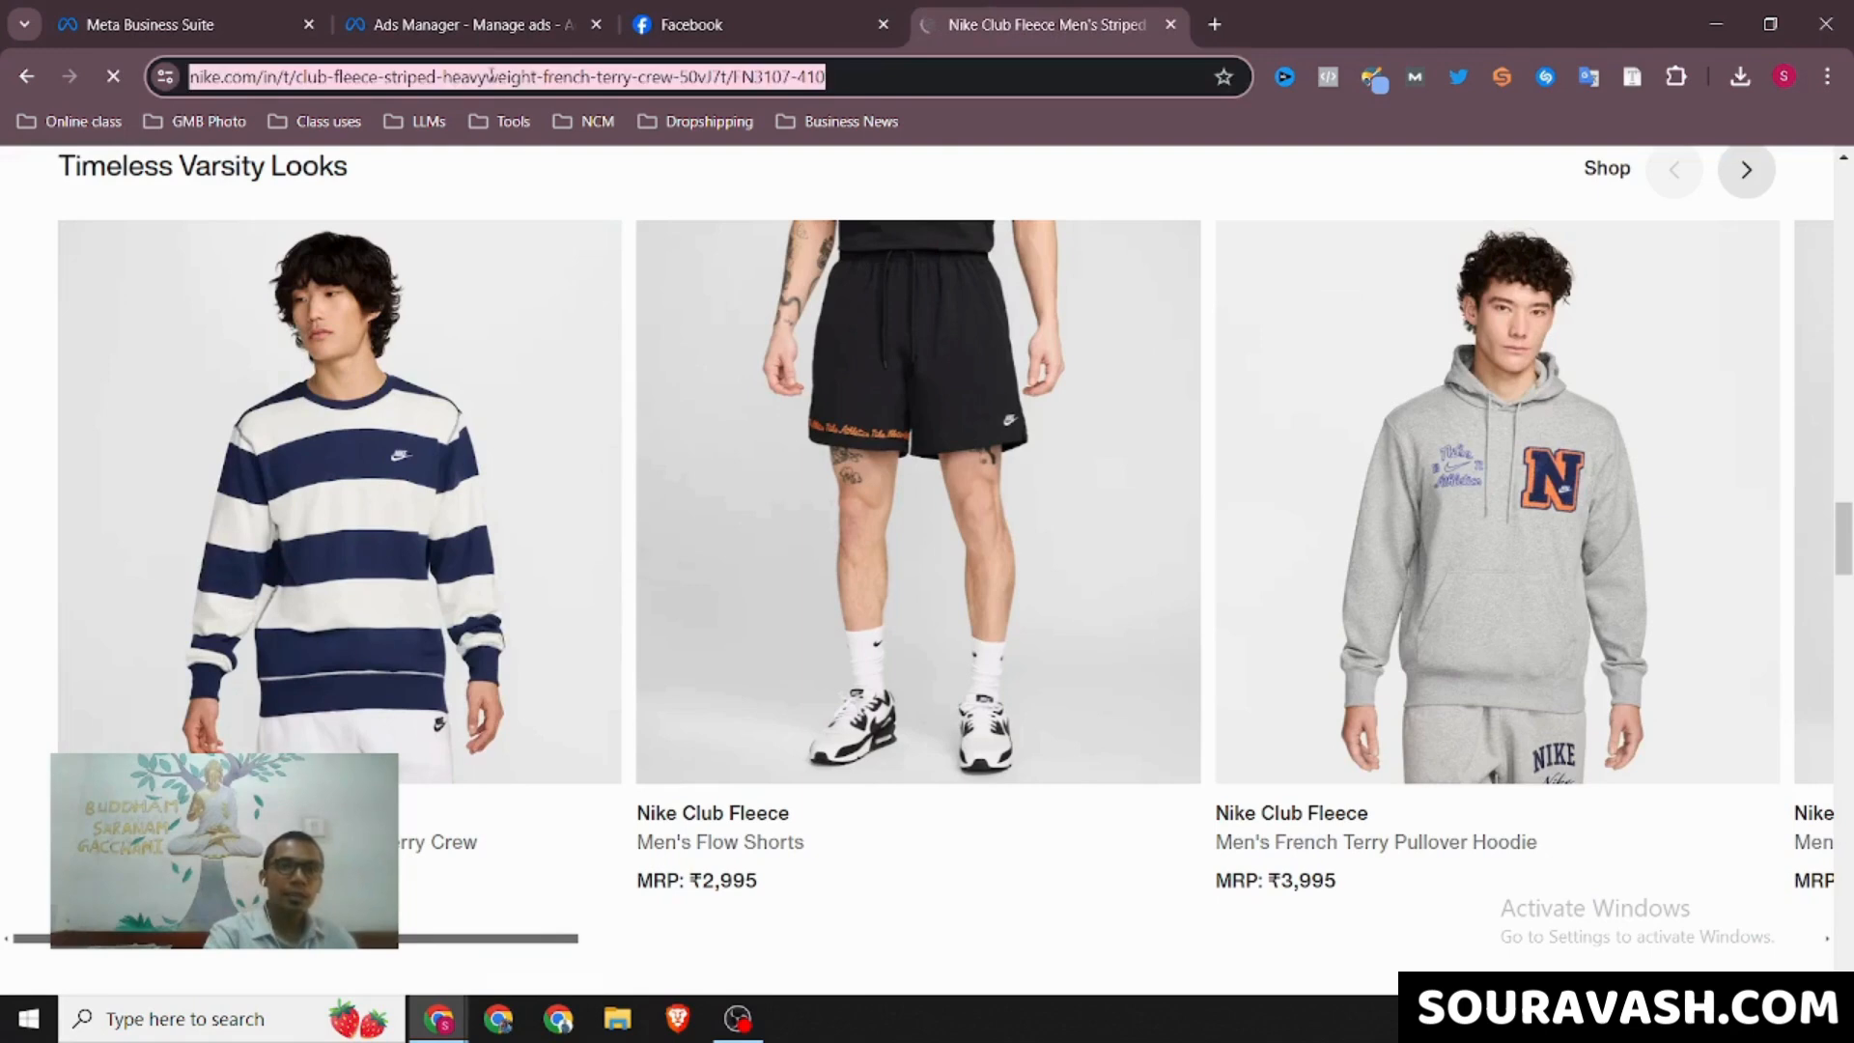
pyautogui.click(811, 10)
pyautogui.click(608, 13)
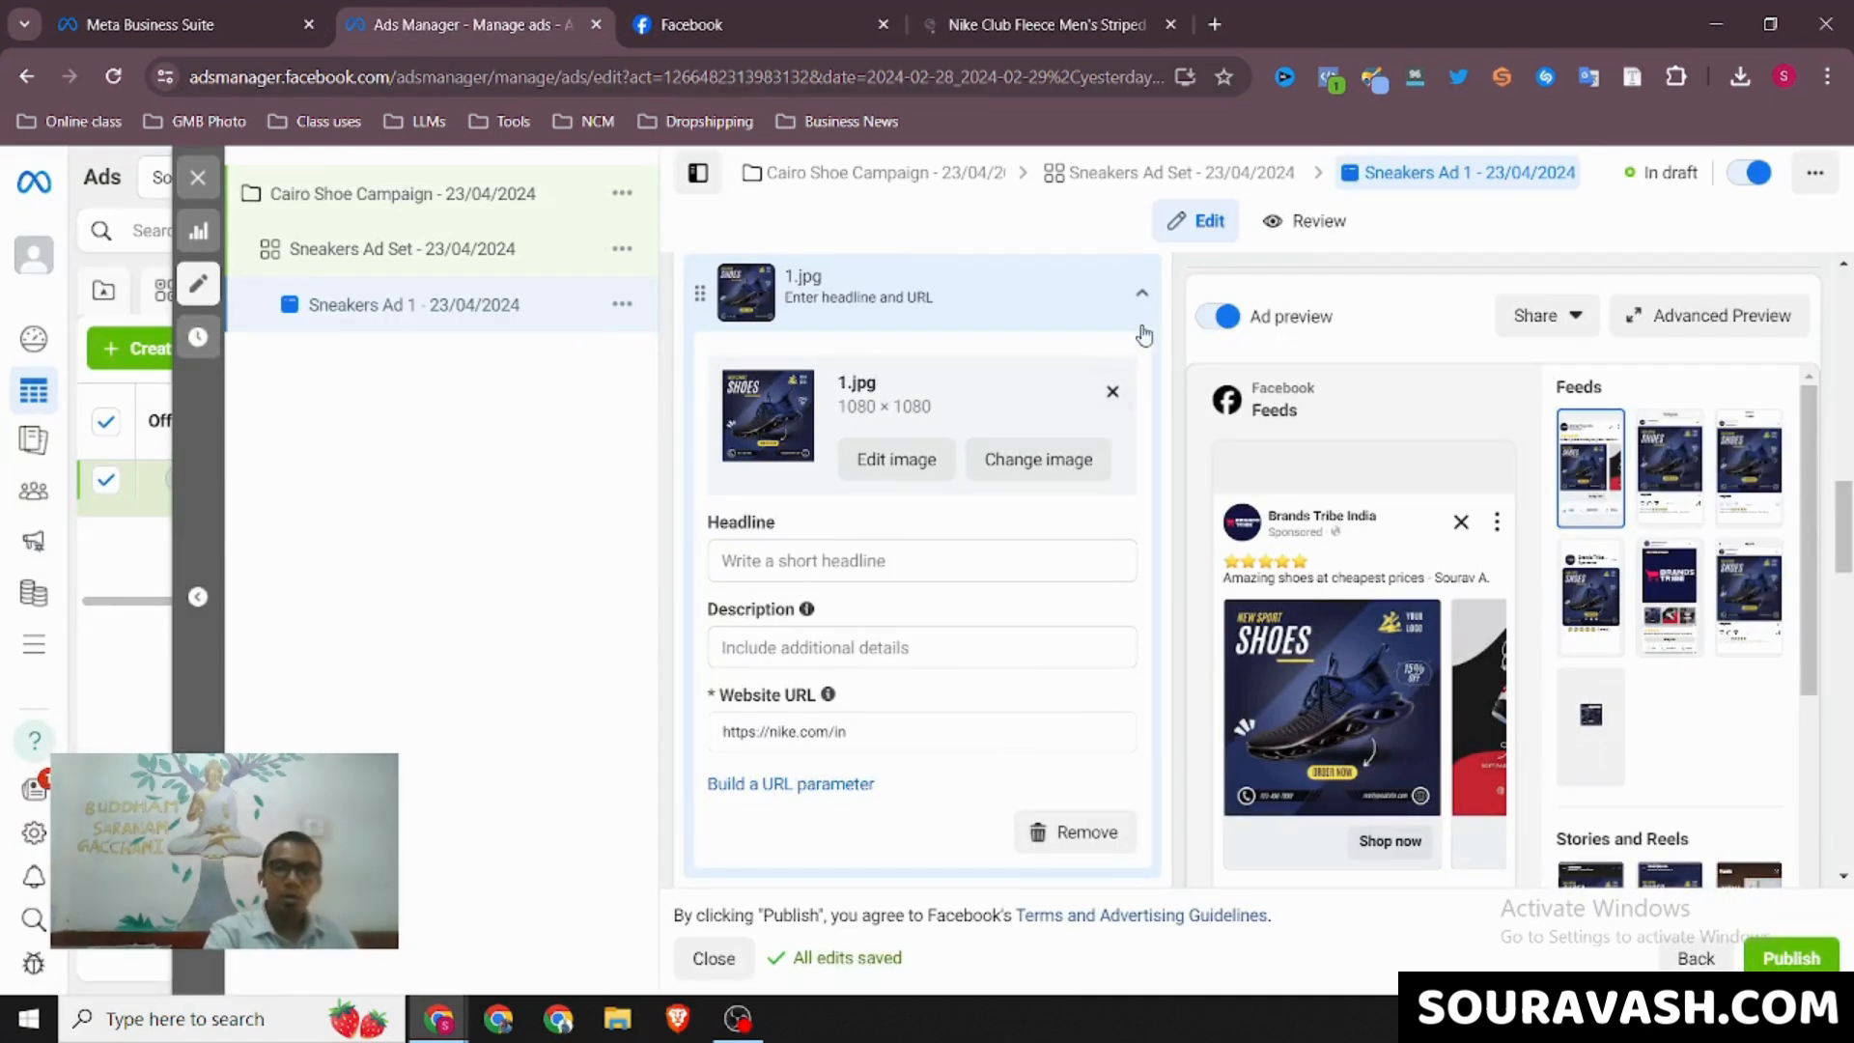
pyautogui.click(1141, 293)
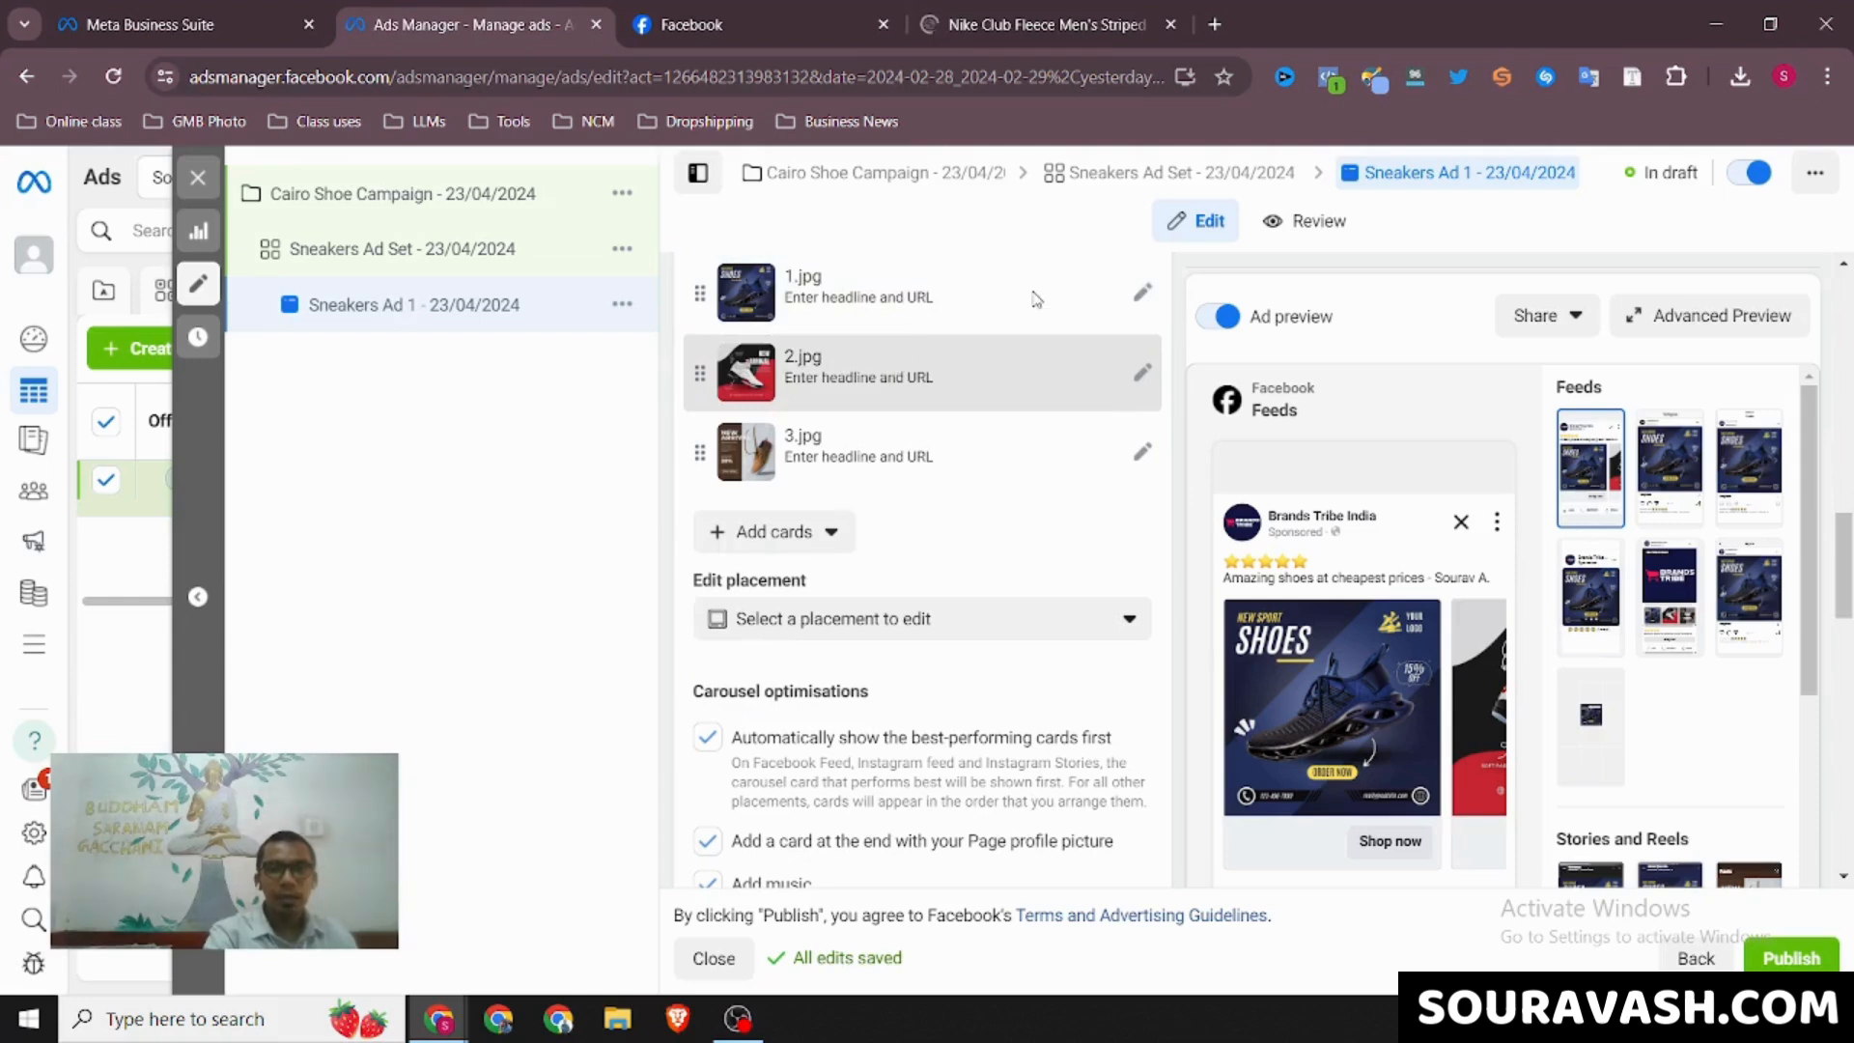
pyautogui.click(1141, 292)
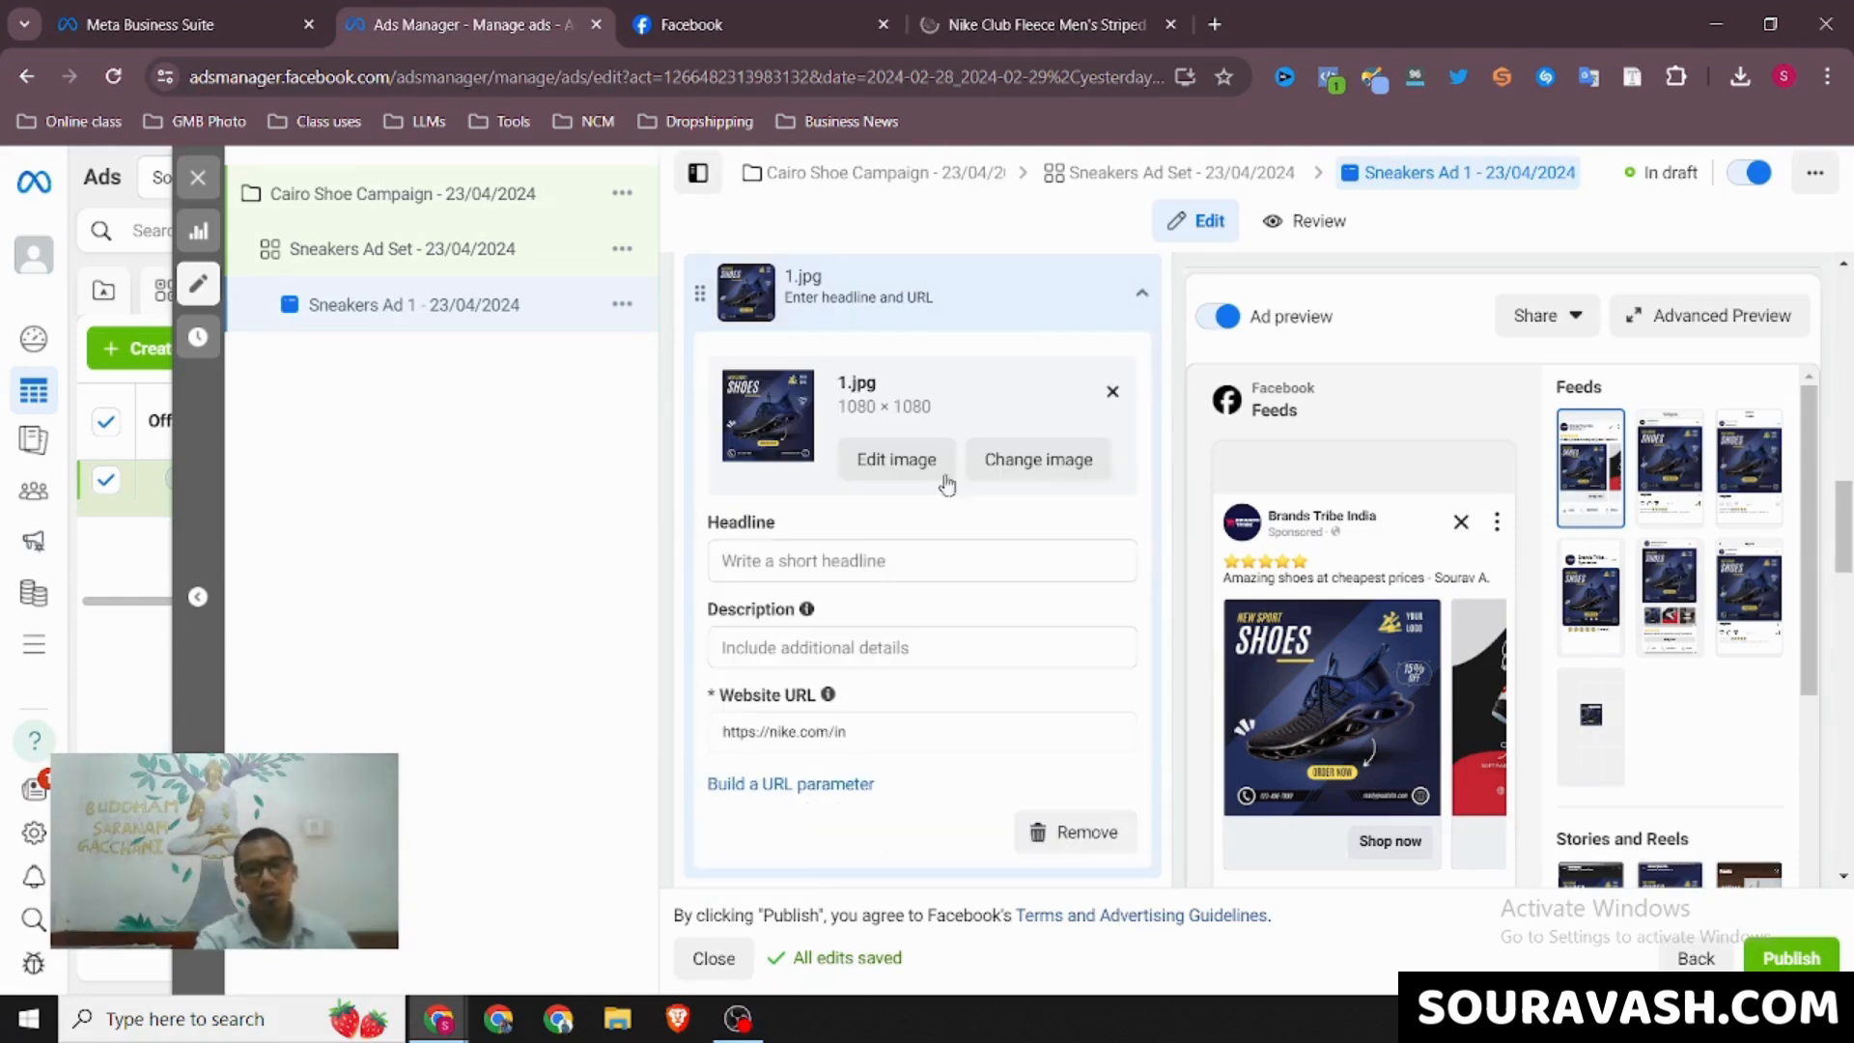
pyautogui.click(813, 564)
pyautogui.write("Men's Shoes")
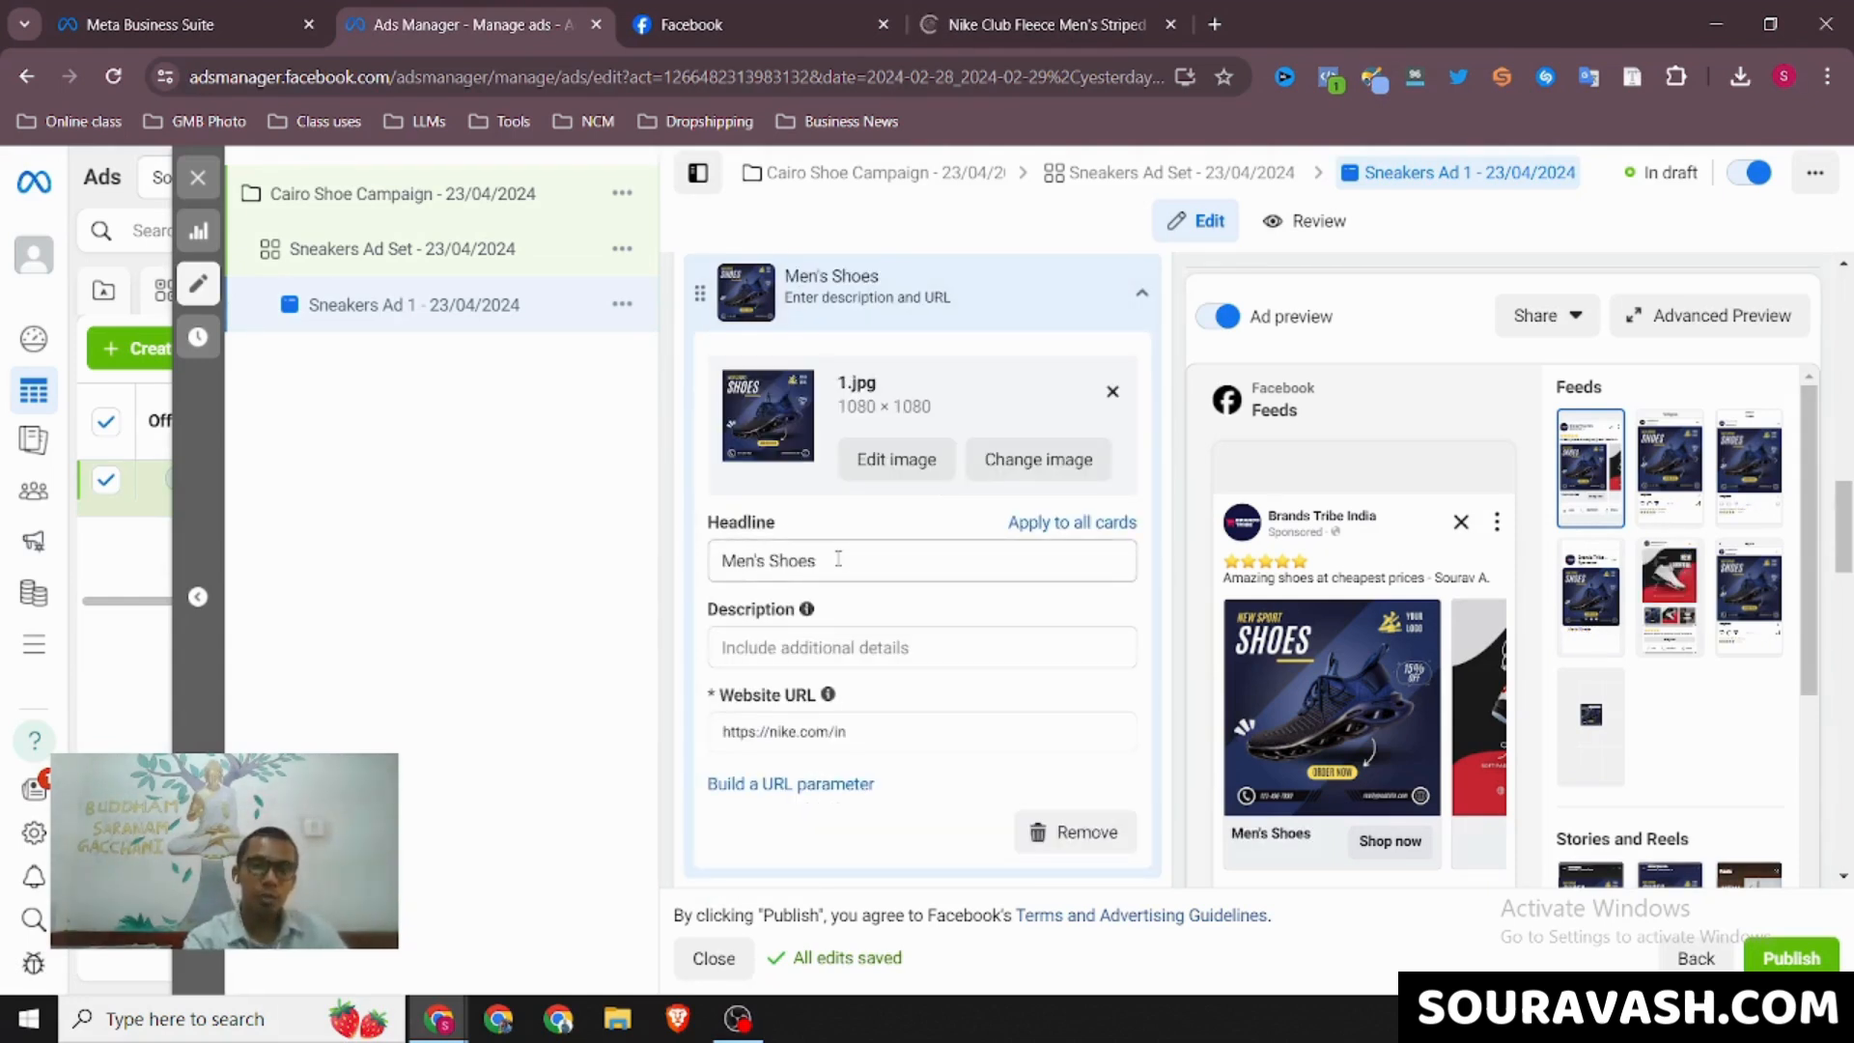
pyautogui.click(805, 645)
pyautogui.write('Free Shi')
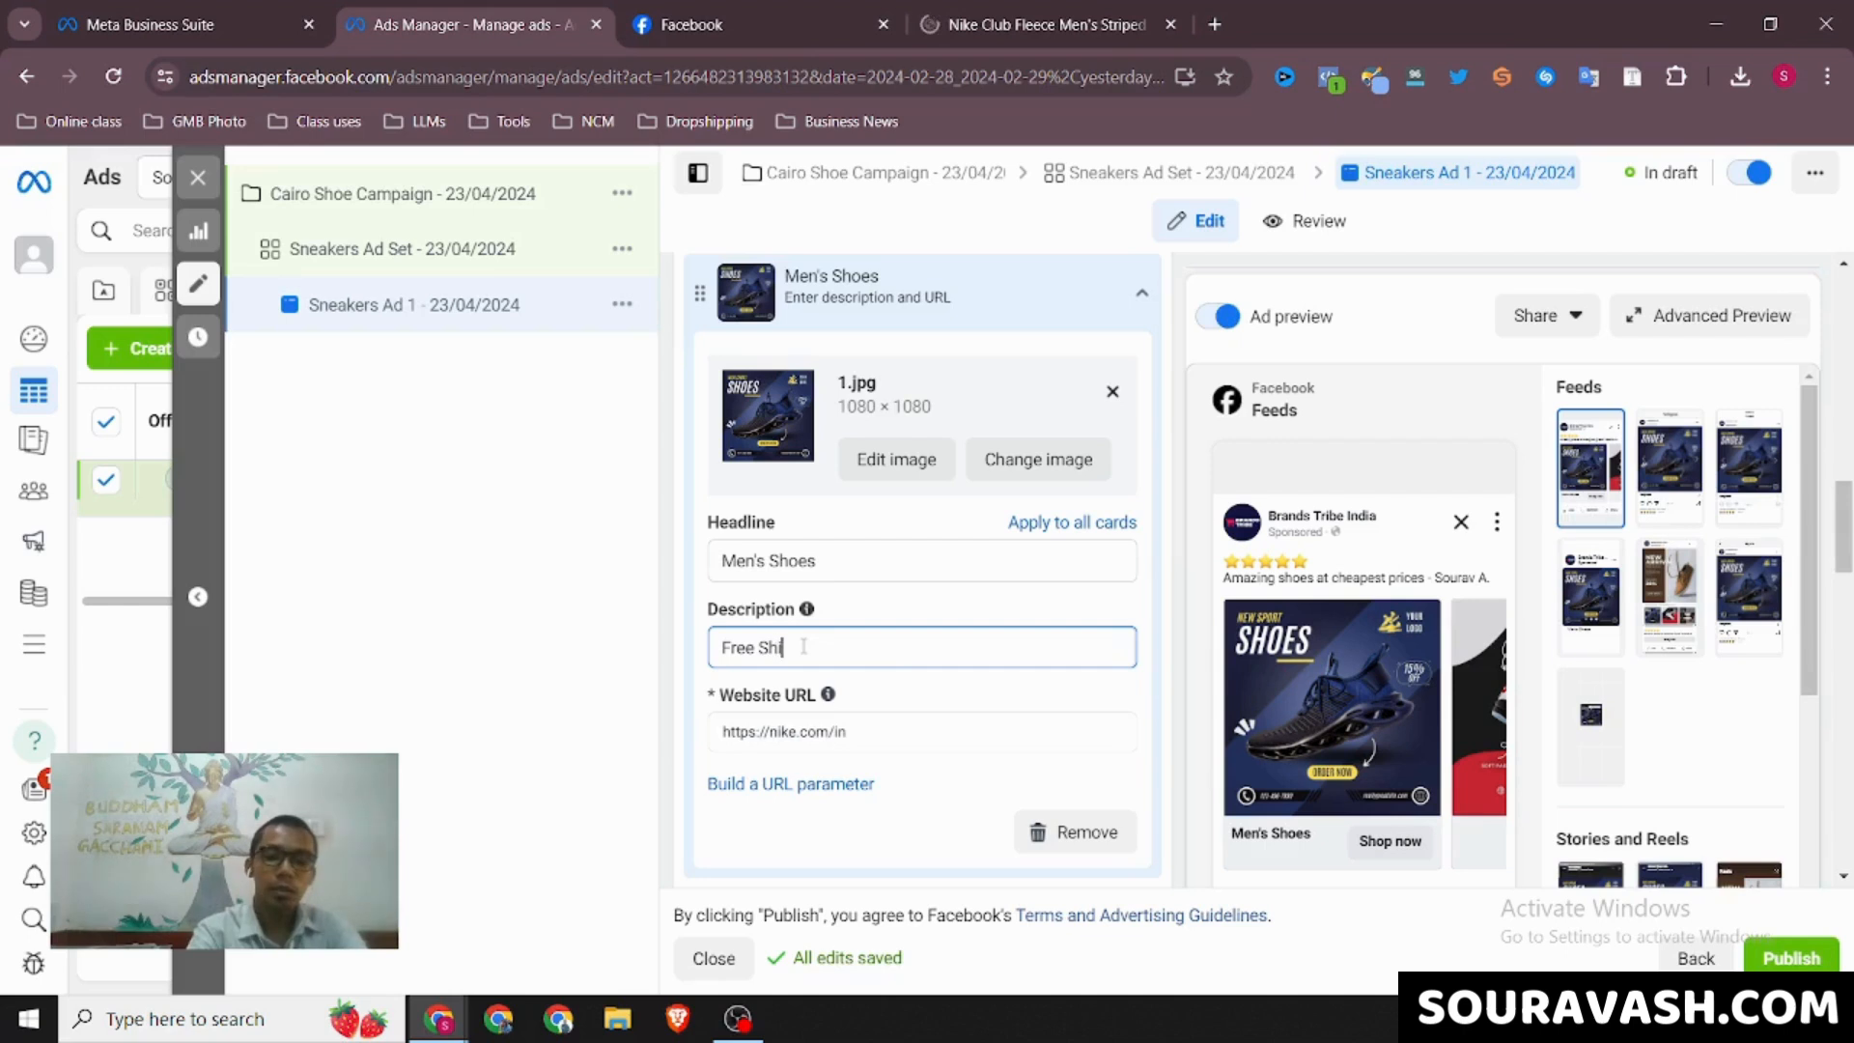
pyautogui.write('pping above @999')
pyautogui.click(893, 700)
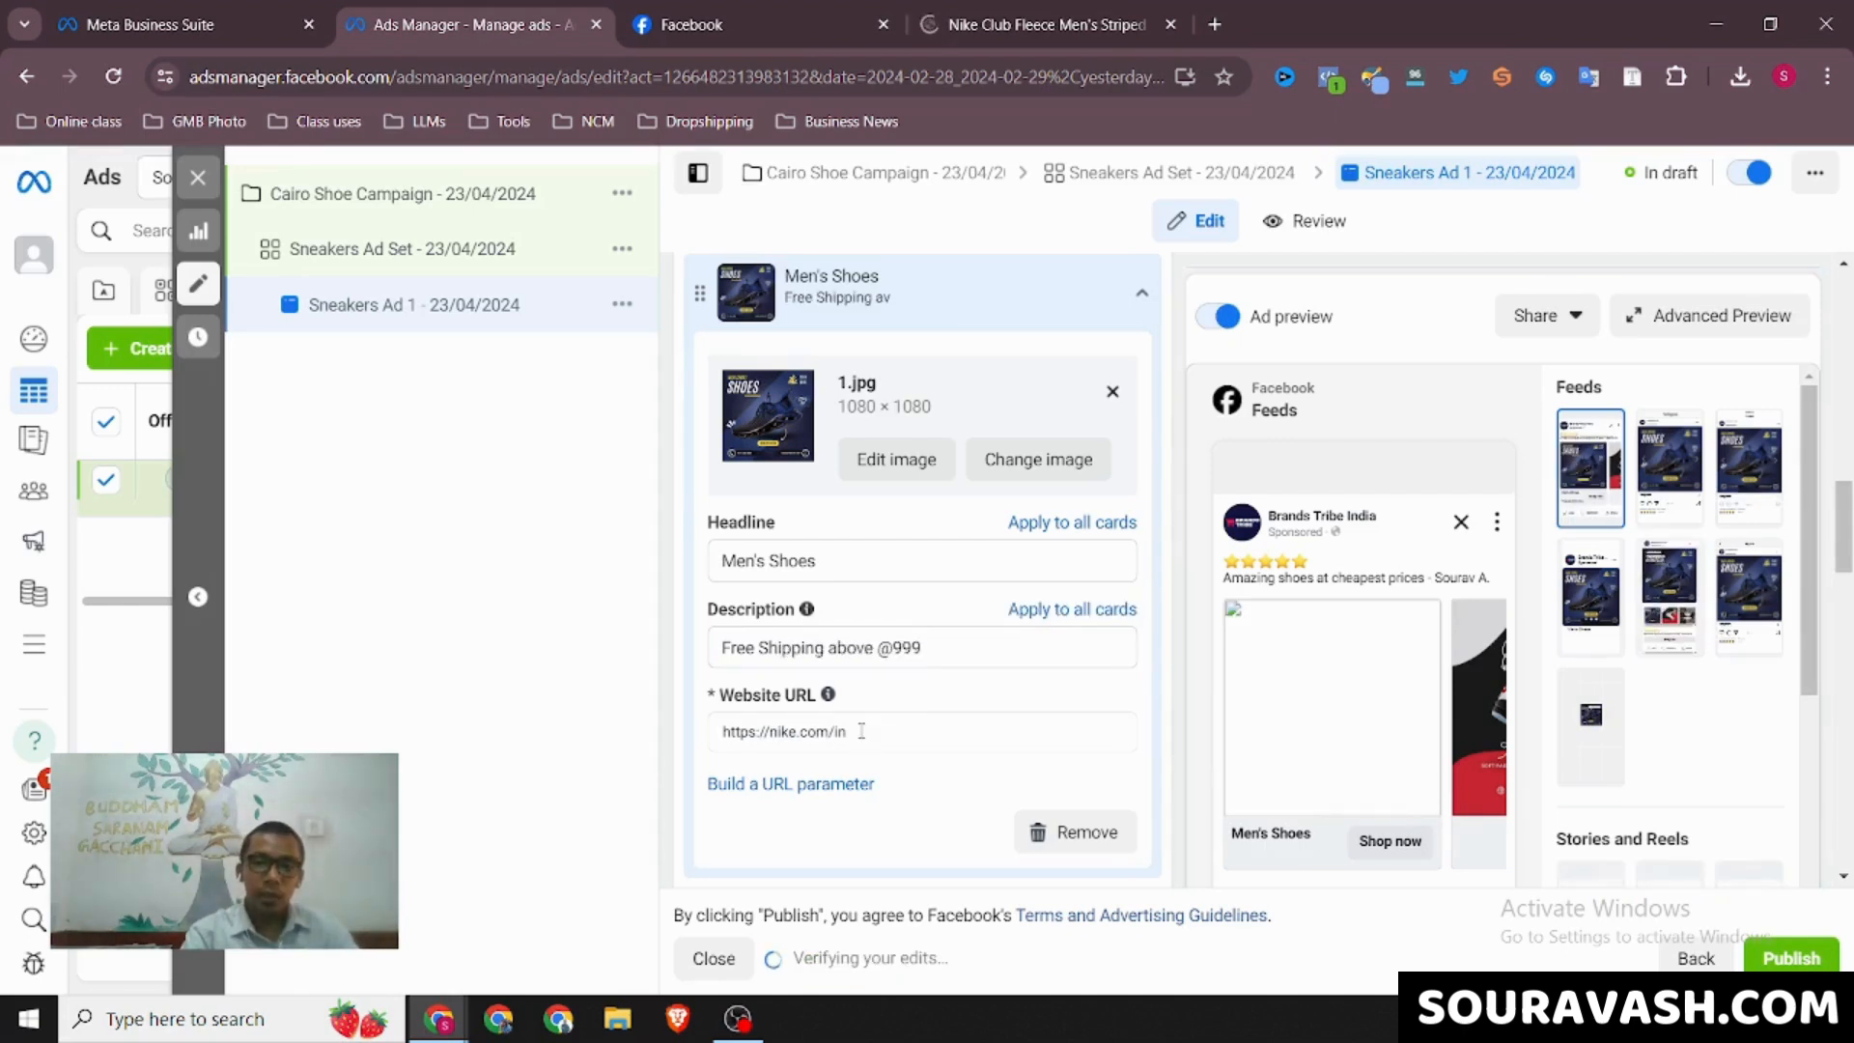
pyautogui.click(861, 731)
pyautogui.click(1059, 12)
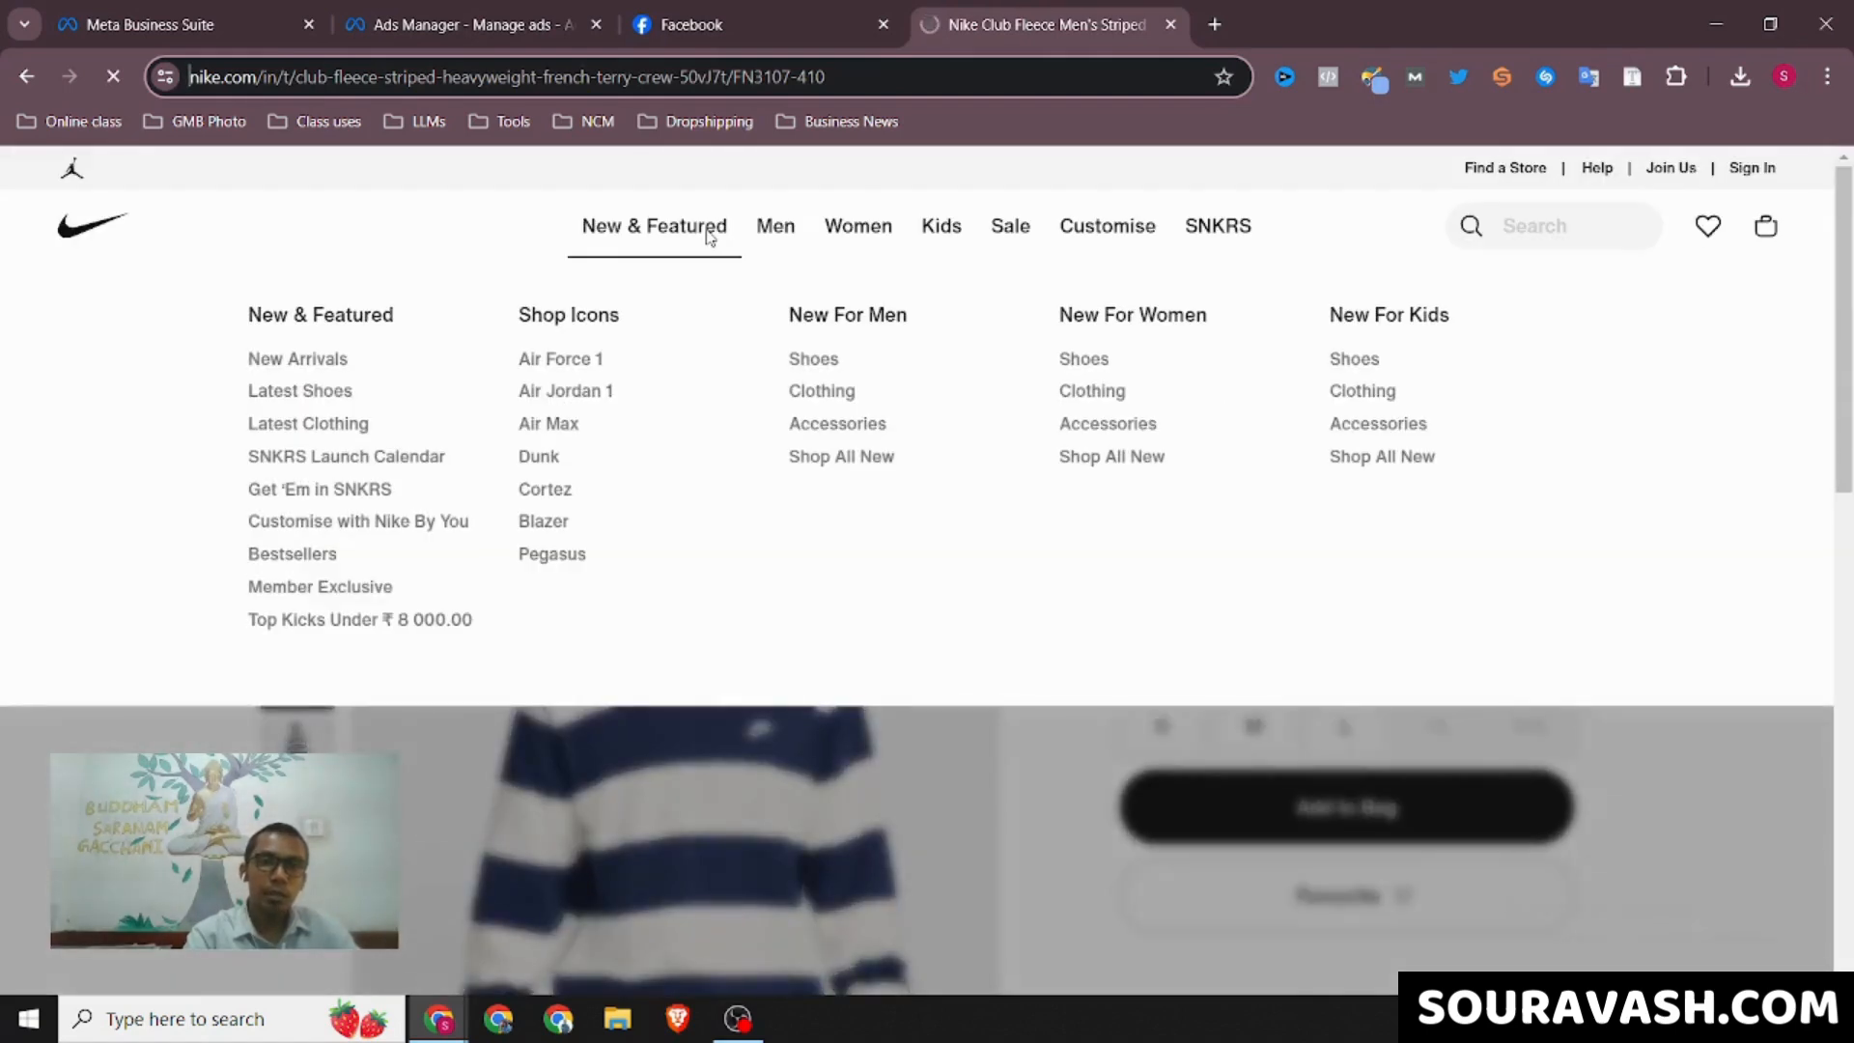
pyautogui.moveTo(780, 239)
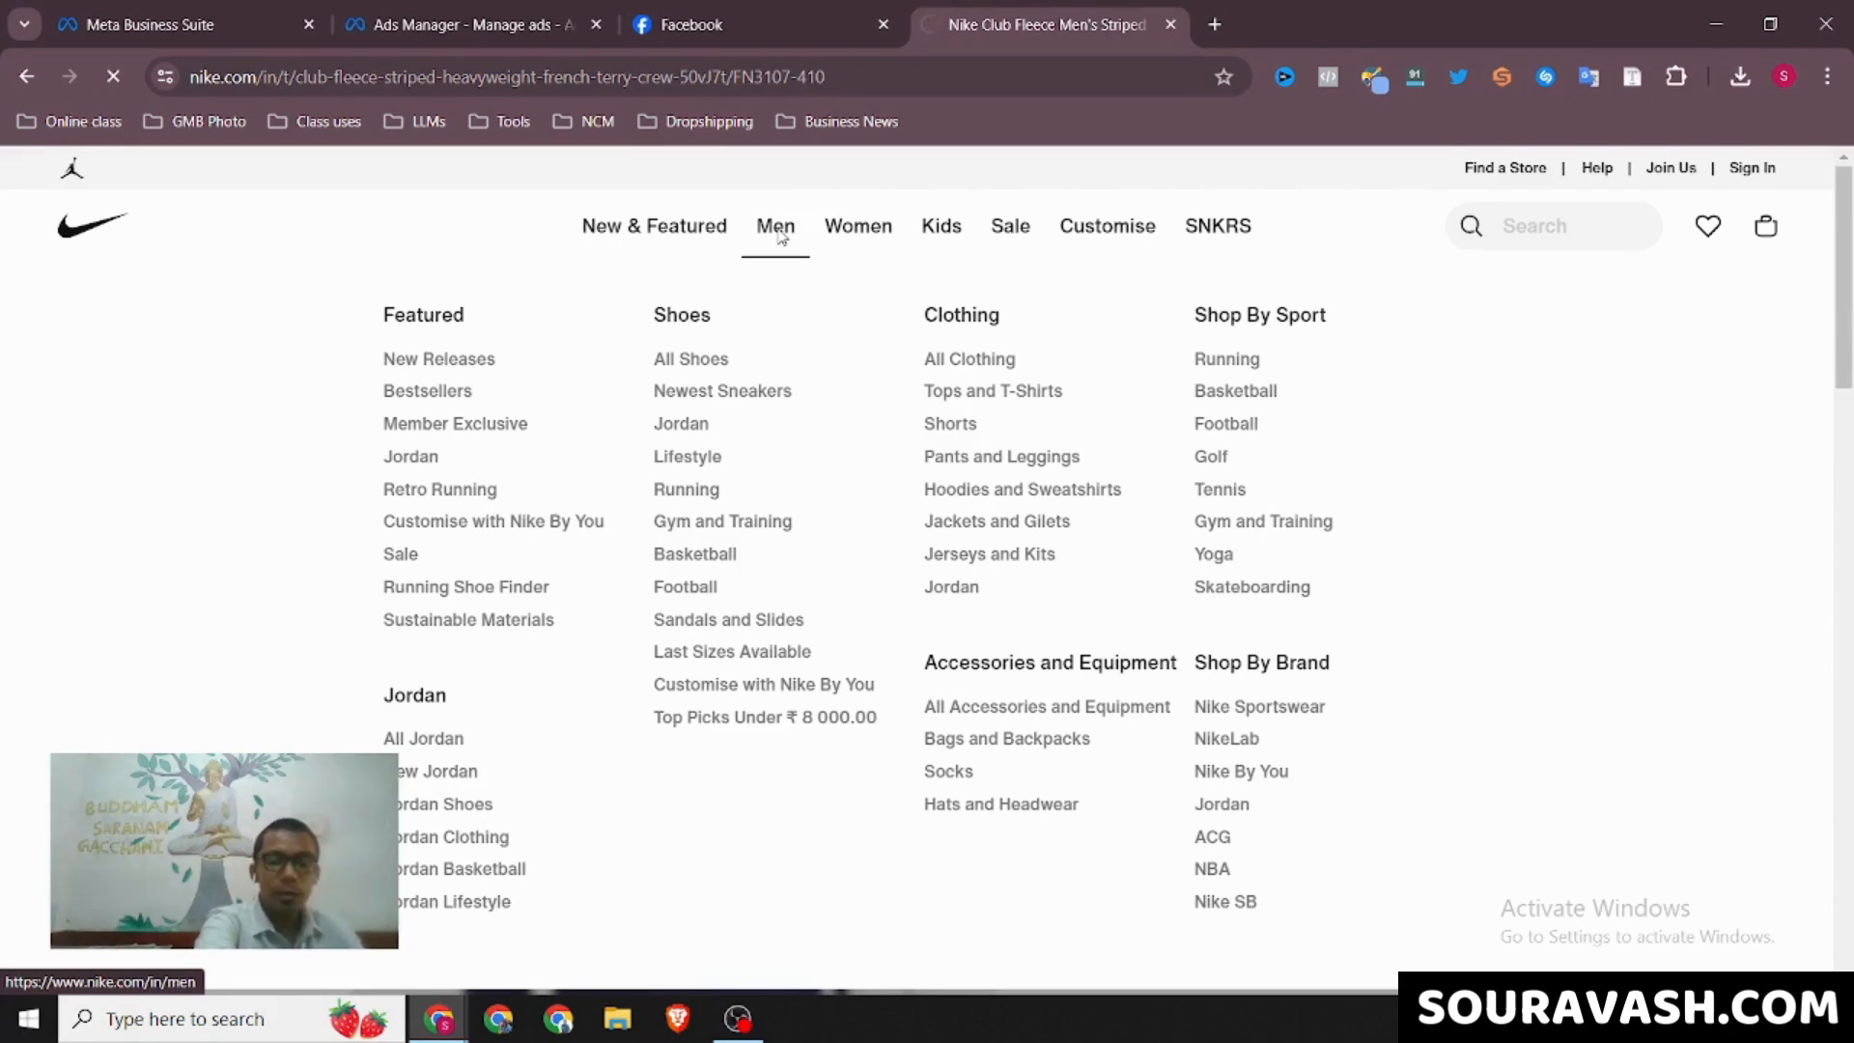
pyautogui.click(780, 236)
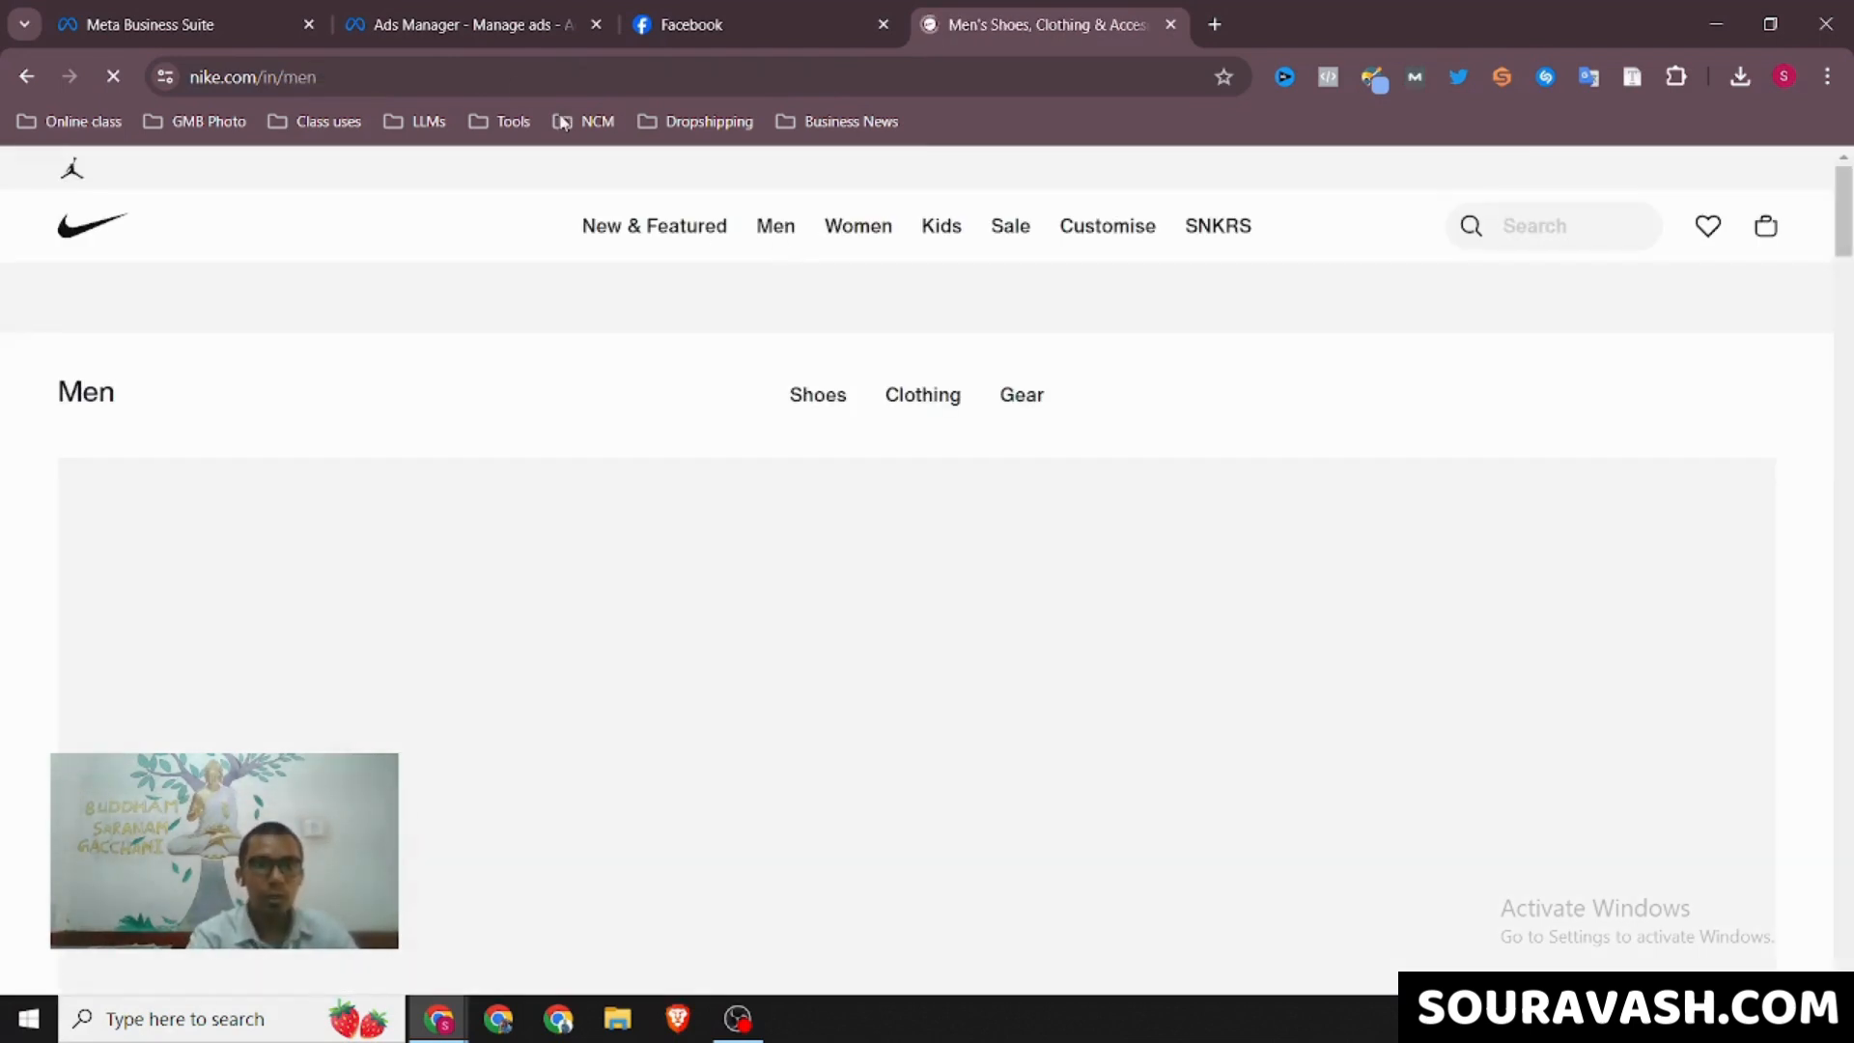
pyautogui.click(479, 75)
pyautogui.hotkey('ctrl', 'c')
pyautogui.press('BackSpace')
pyautogui.click(463, 24)
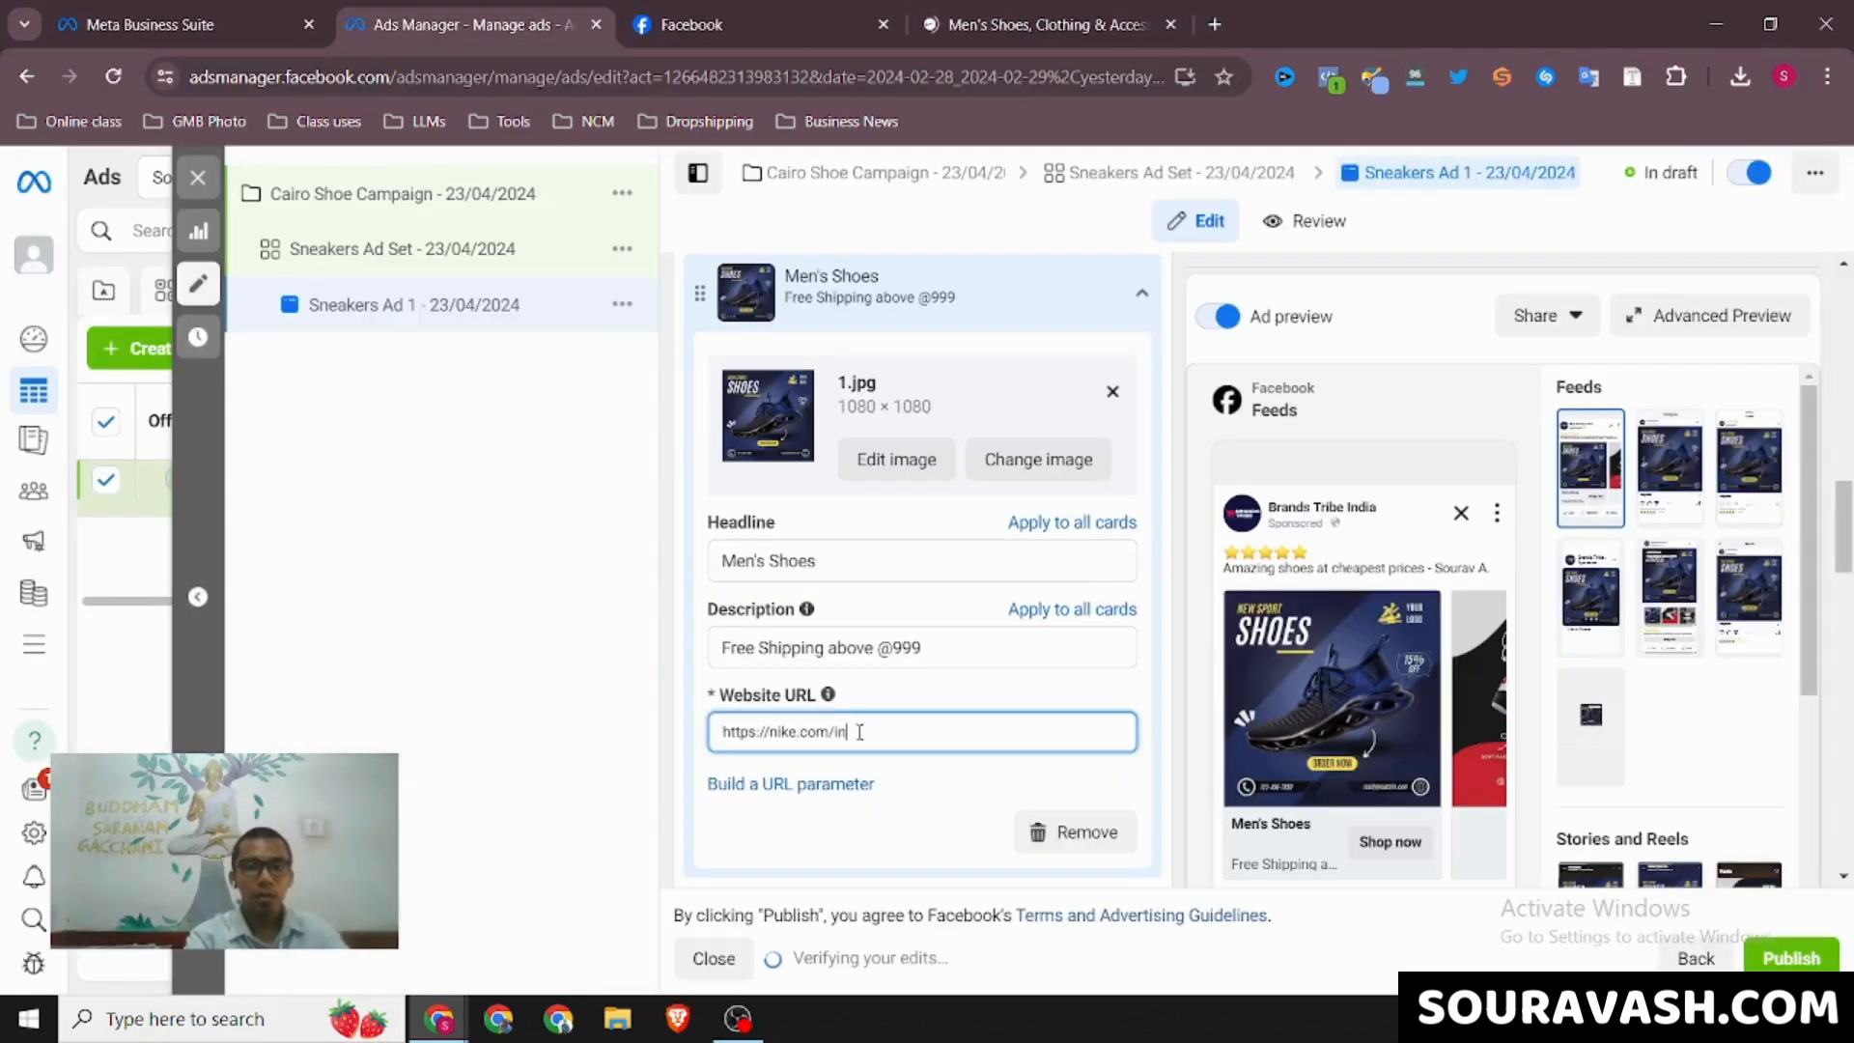
pyautogui.moveTo(857, 731); pyautogui.dragTo(702, 737)
pyautogui.hotkey('ctrl', 'v')
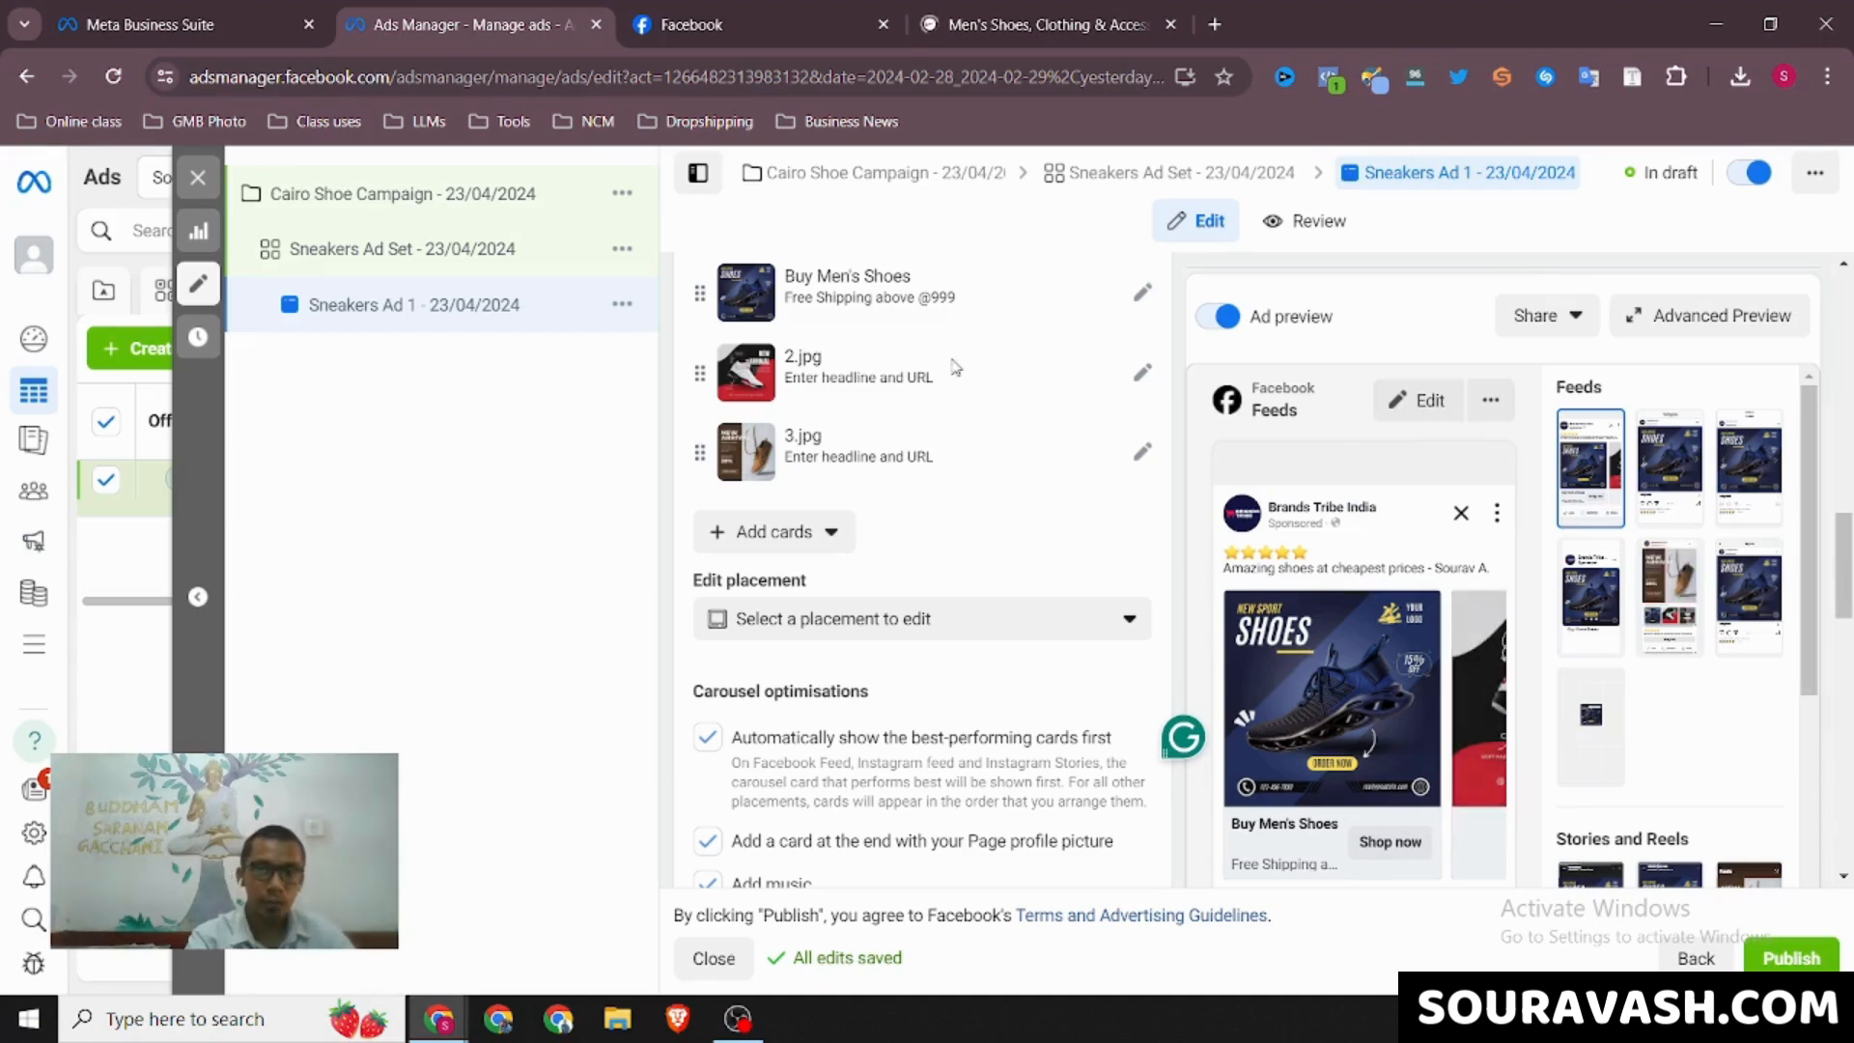
# Apply the 1.jpg card's headline and description to all carousel cards and collapse the card
pyautogui.click(1144, 296)
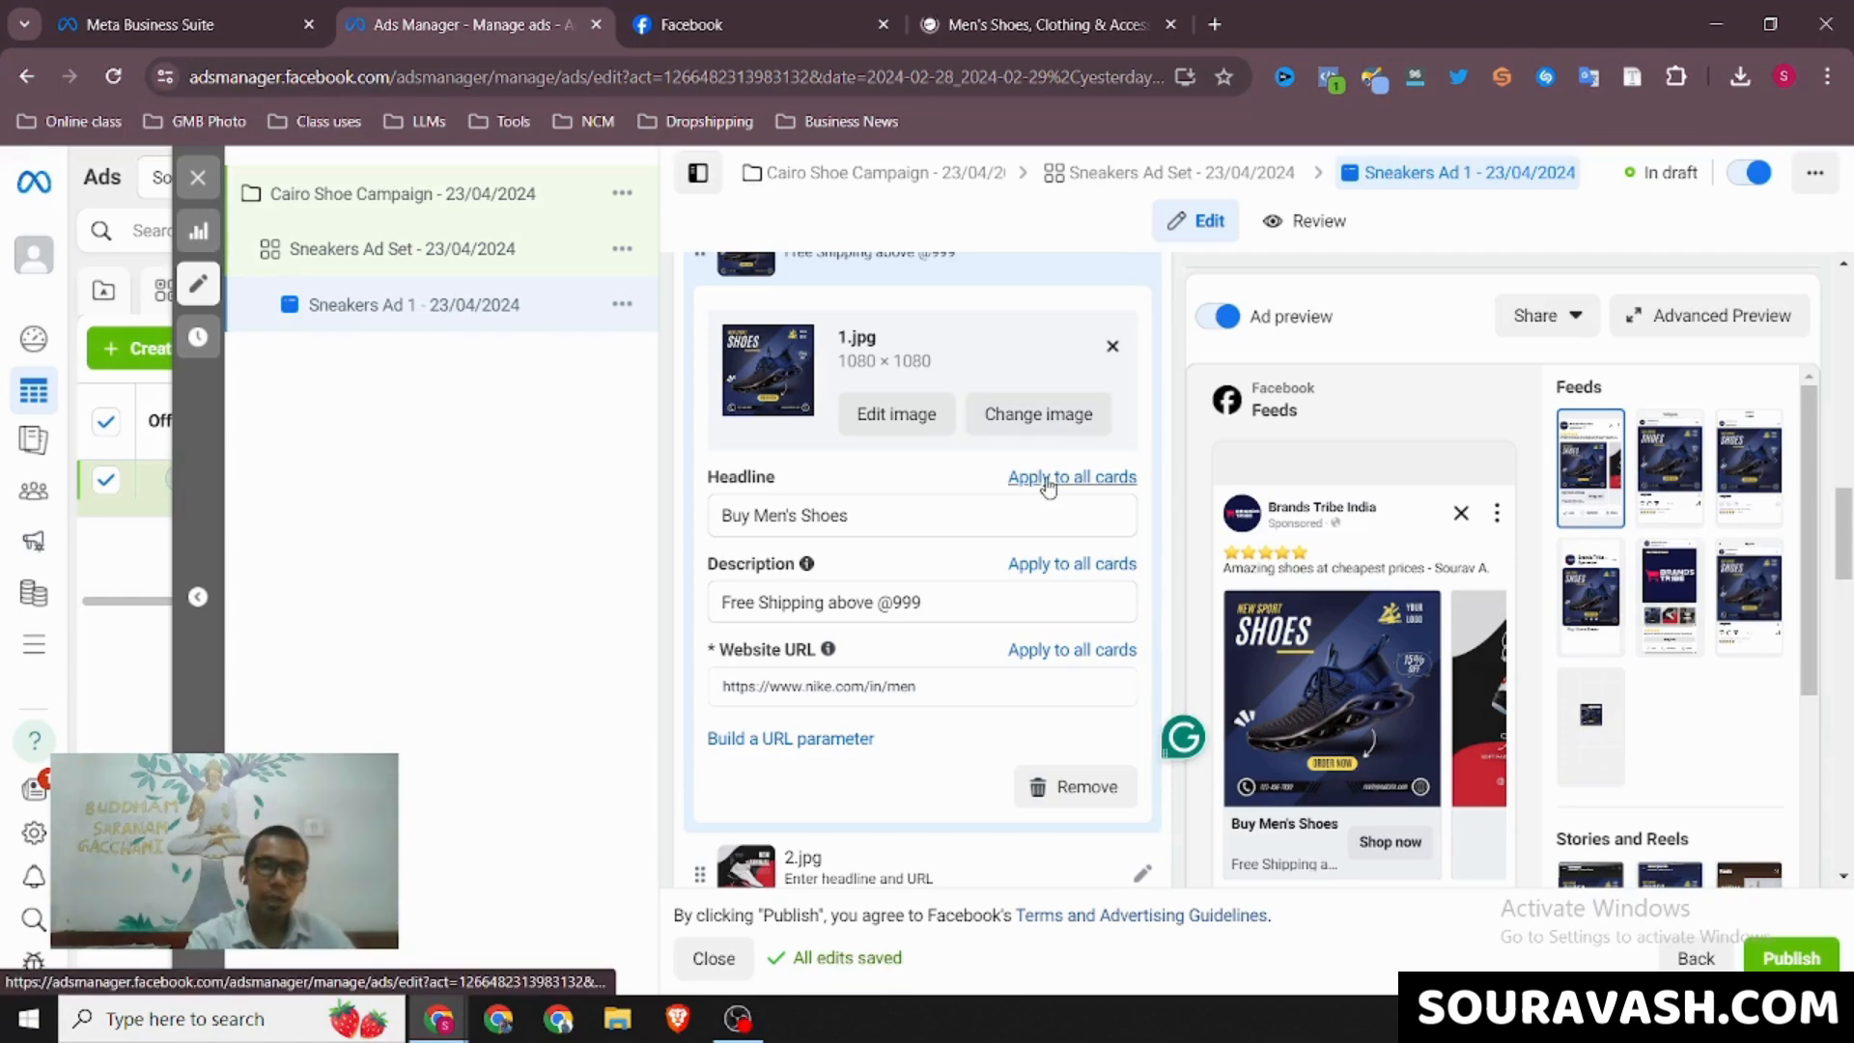
pyautogui.click(1047, 570)
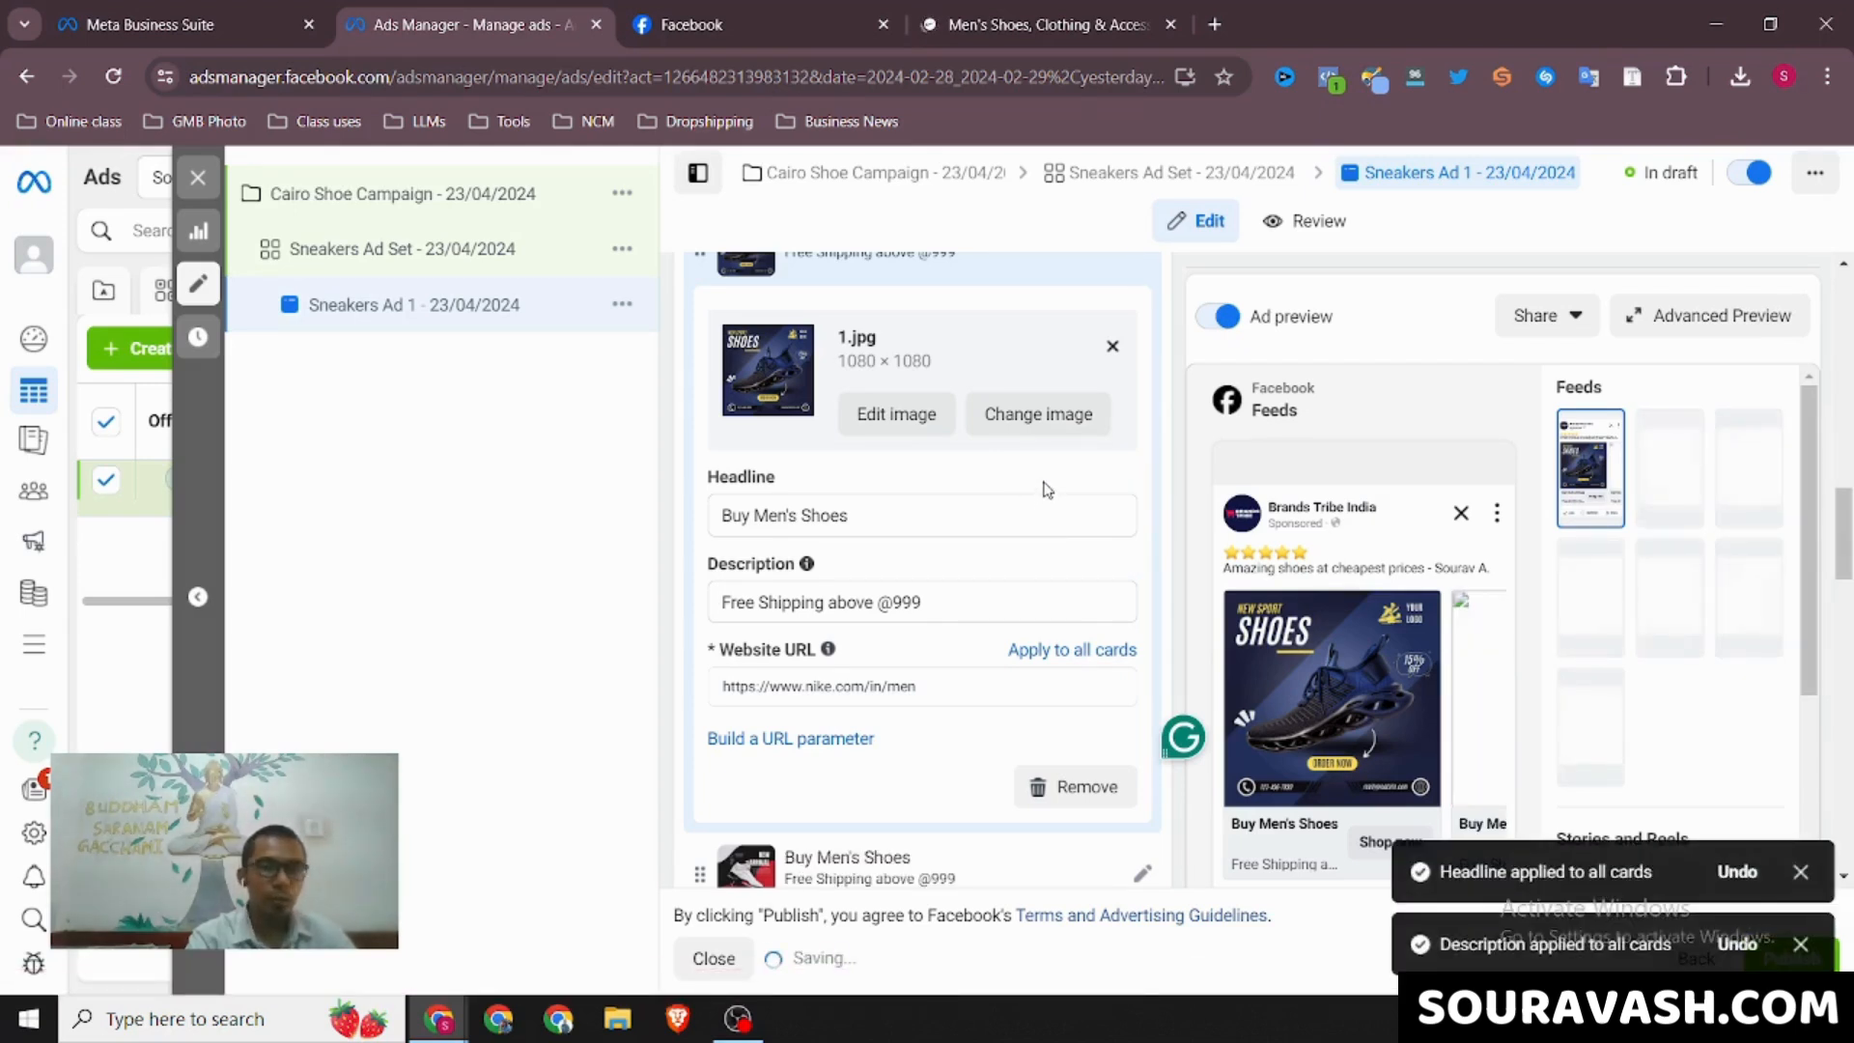
pyautogui.scroll(1, 1029, 332)
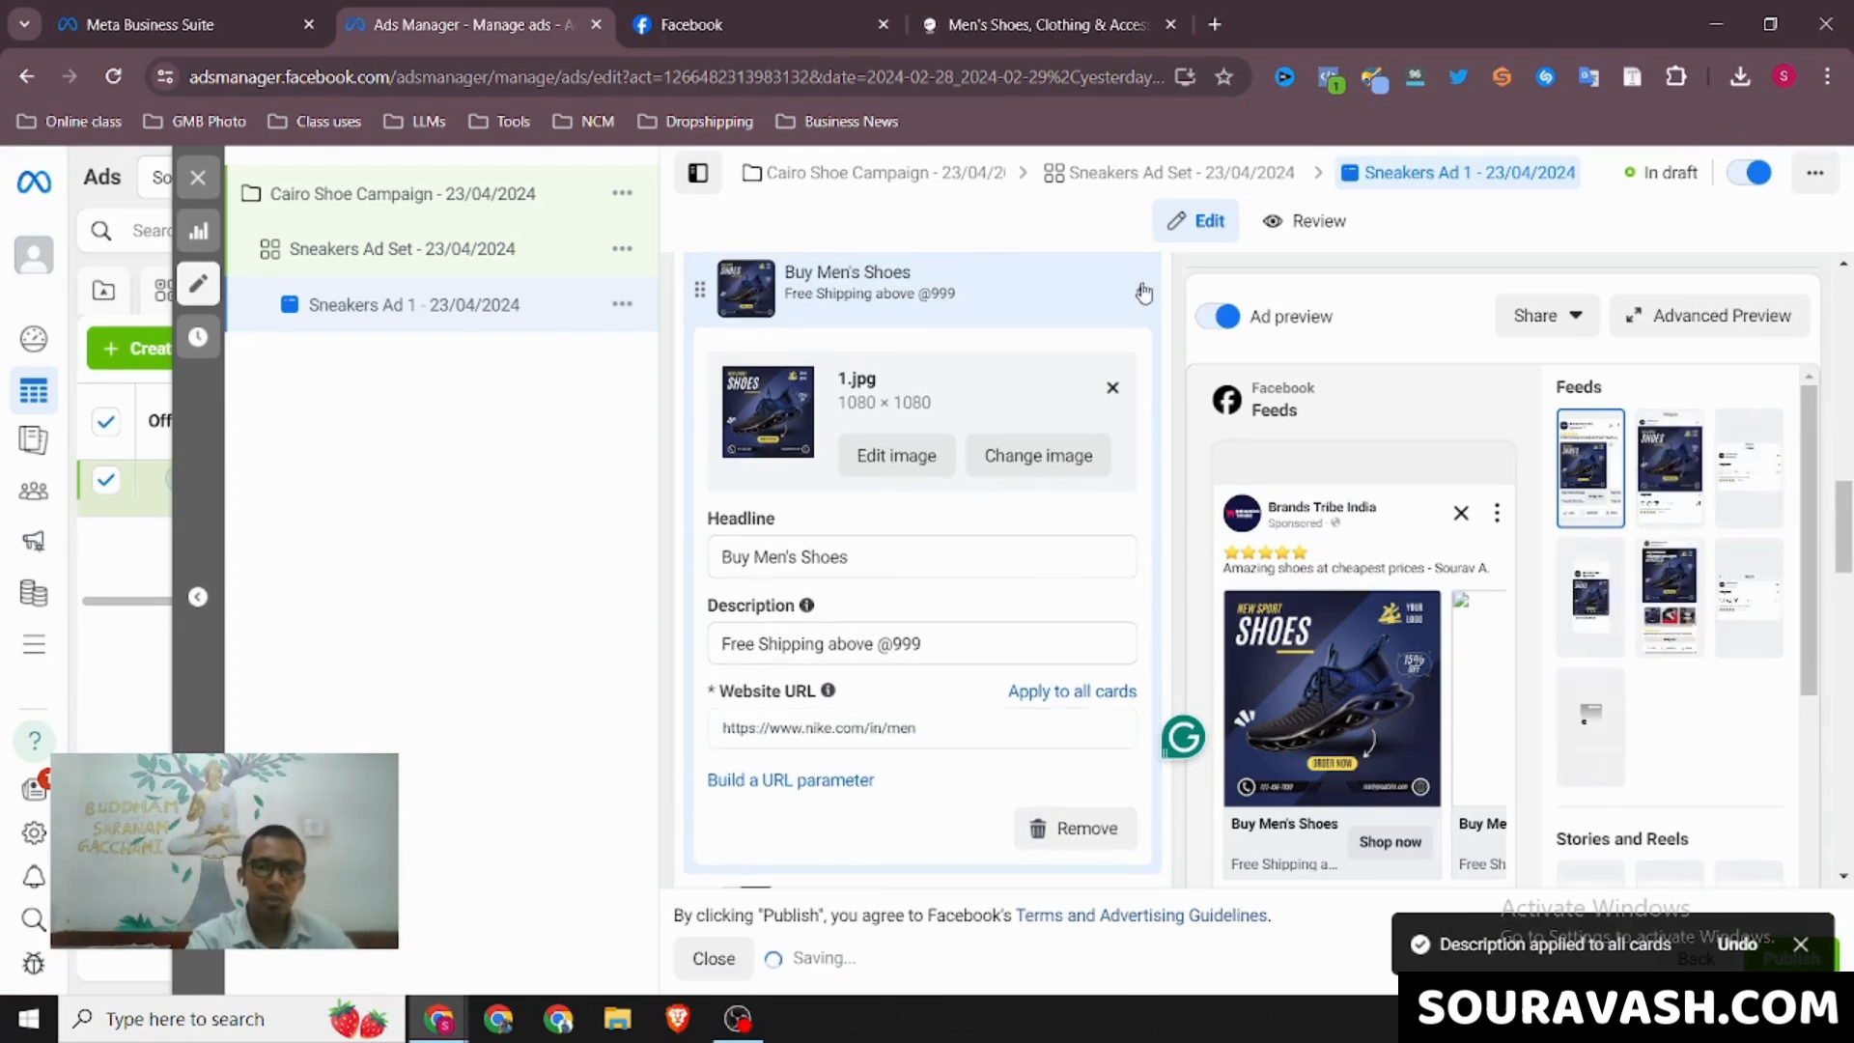
pyautogui.click(1139, 288)
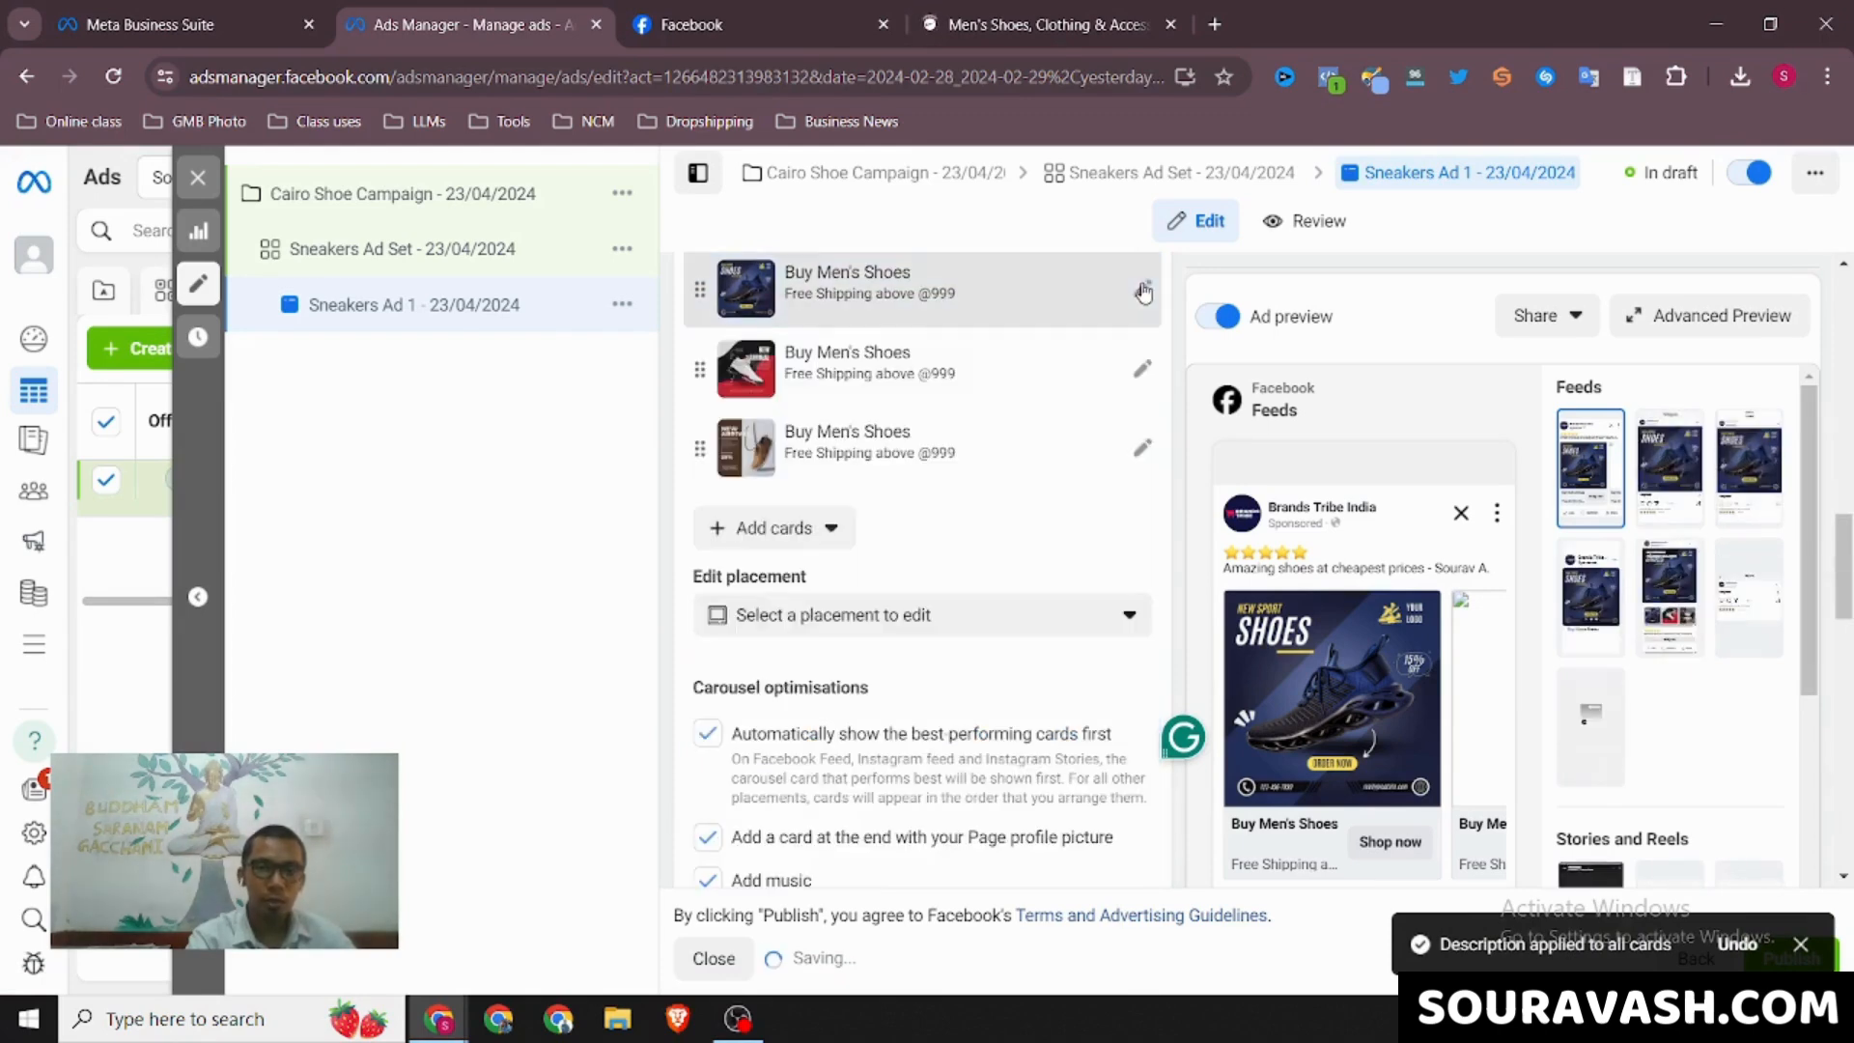
# Change the 2.jpg carousel card's headline to "Buy Women's Shoes"
pyautogui.click(1140, 370)
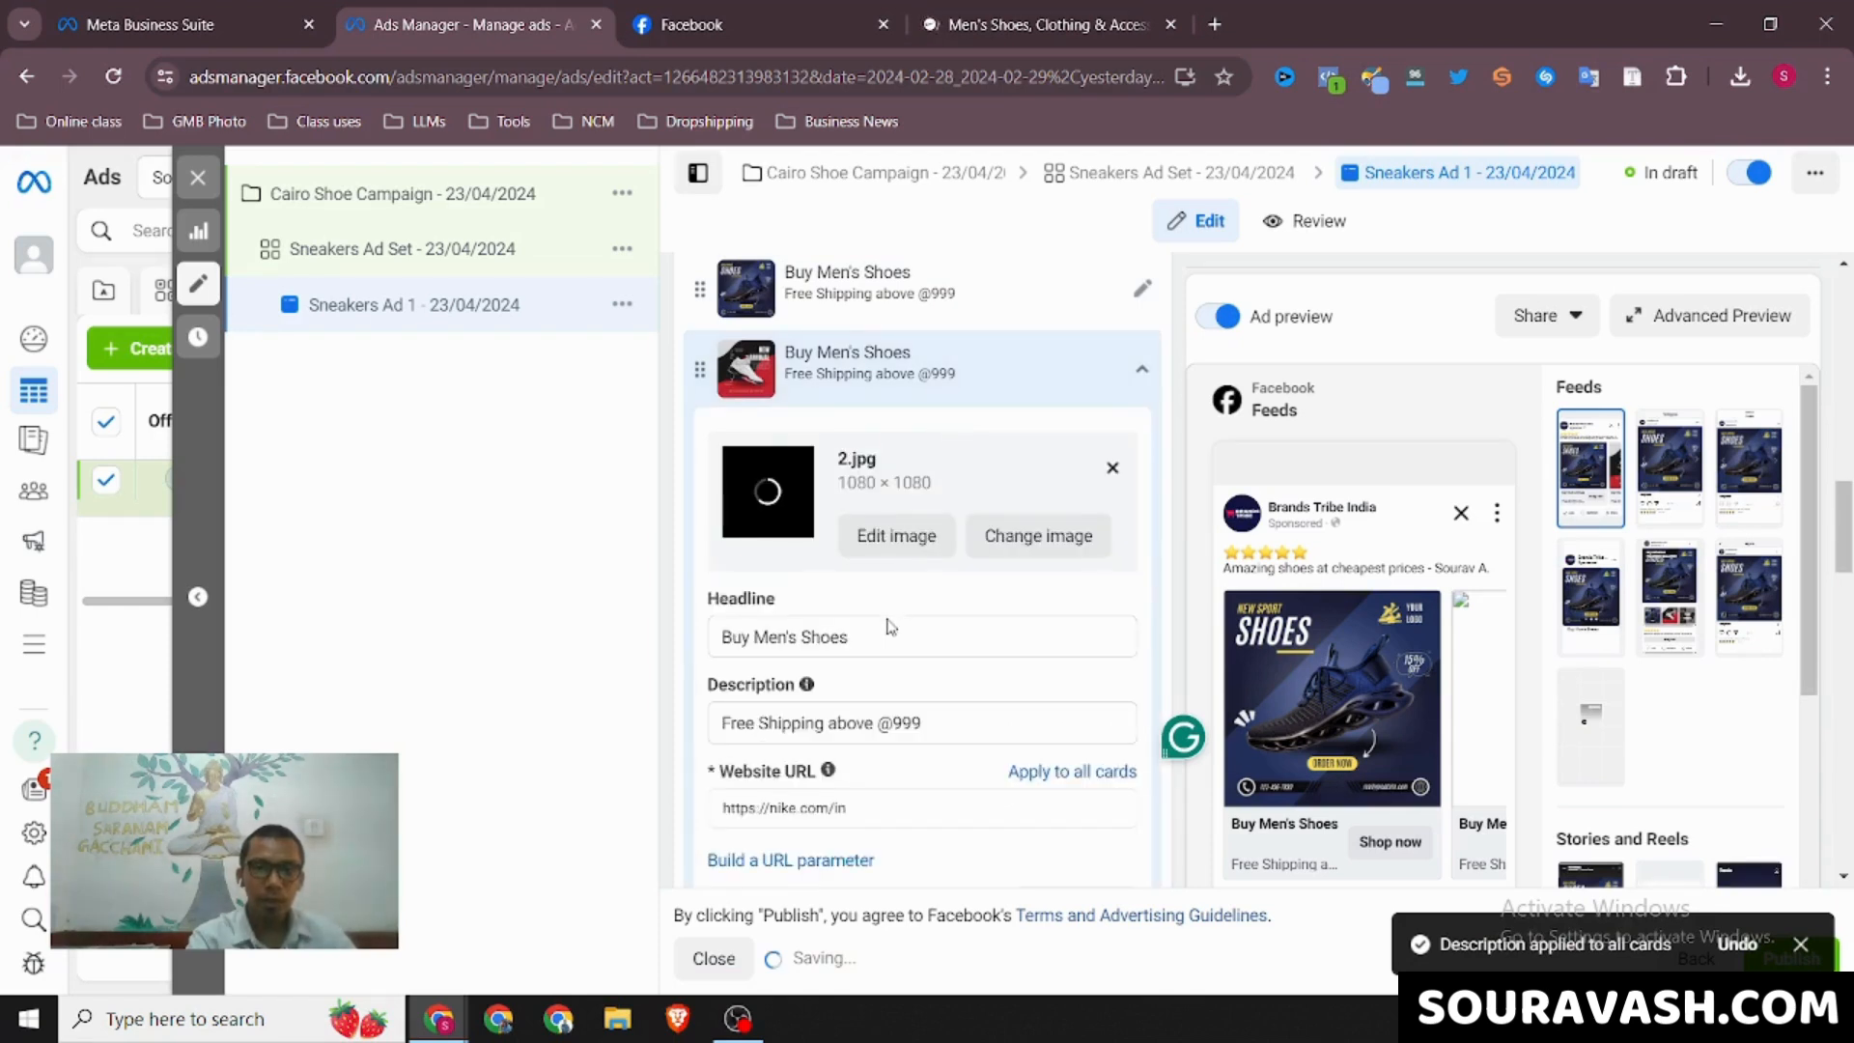
pyautogui.click(767, 637)
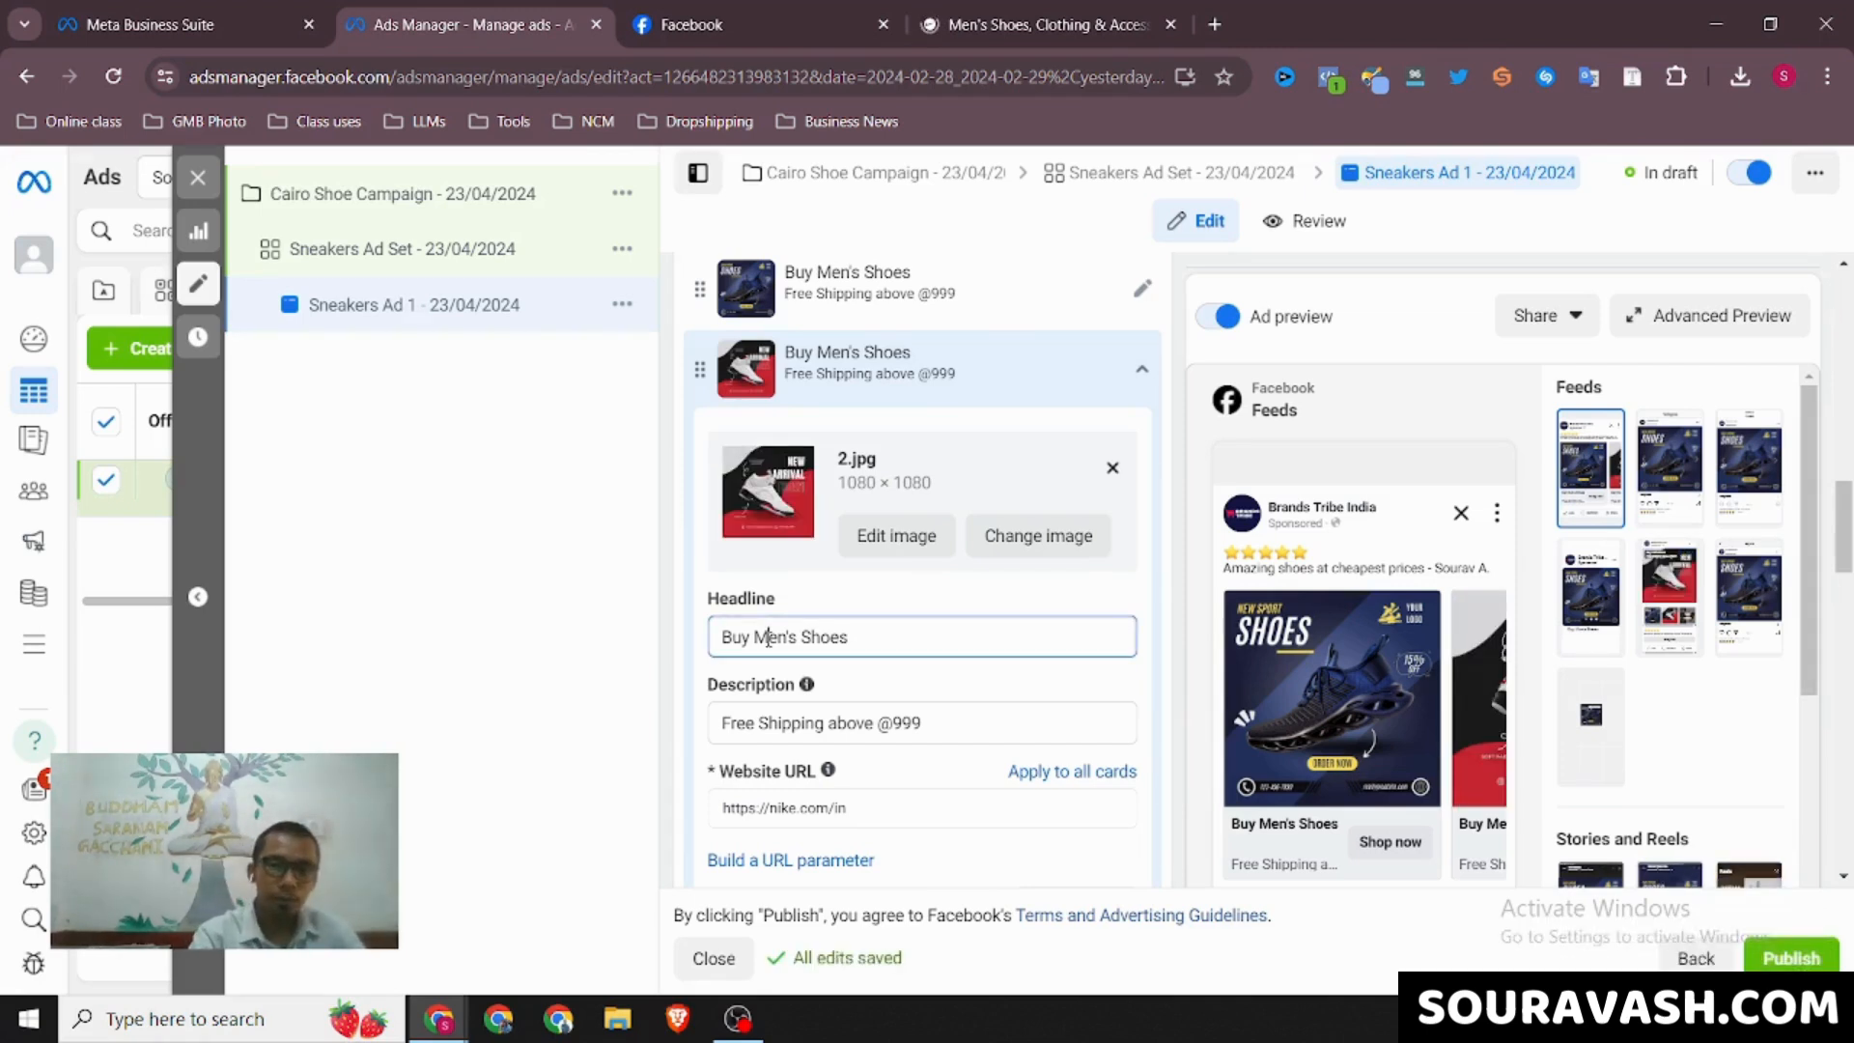
pyautogui.press('BackSpace')
pyautogui.write('Wom')
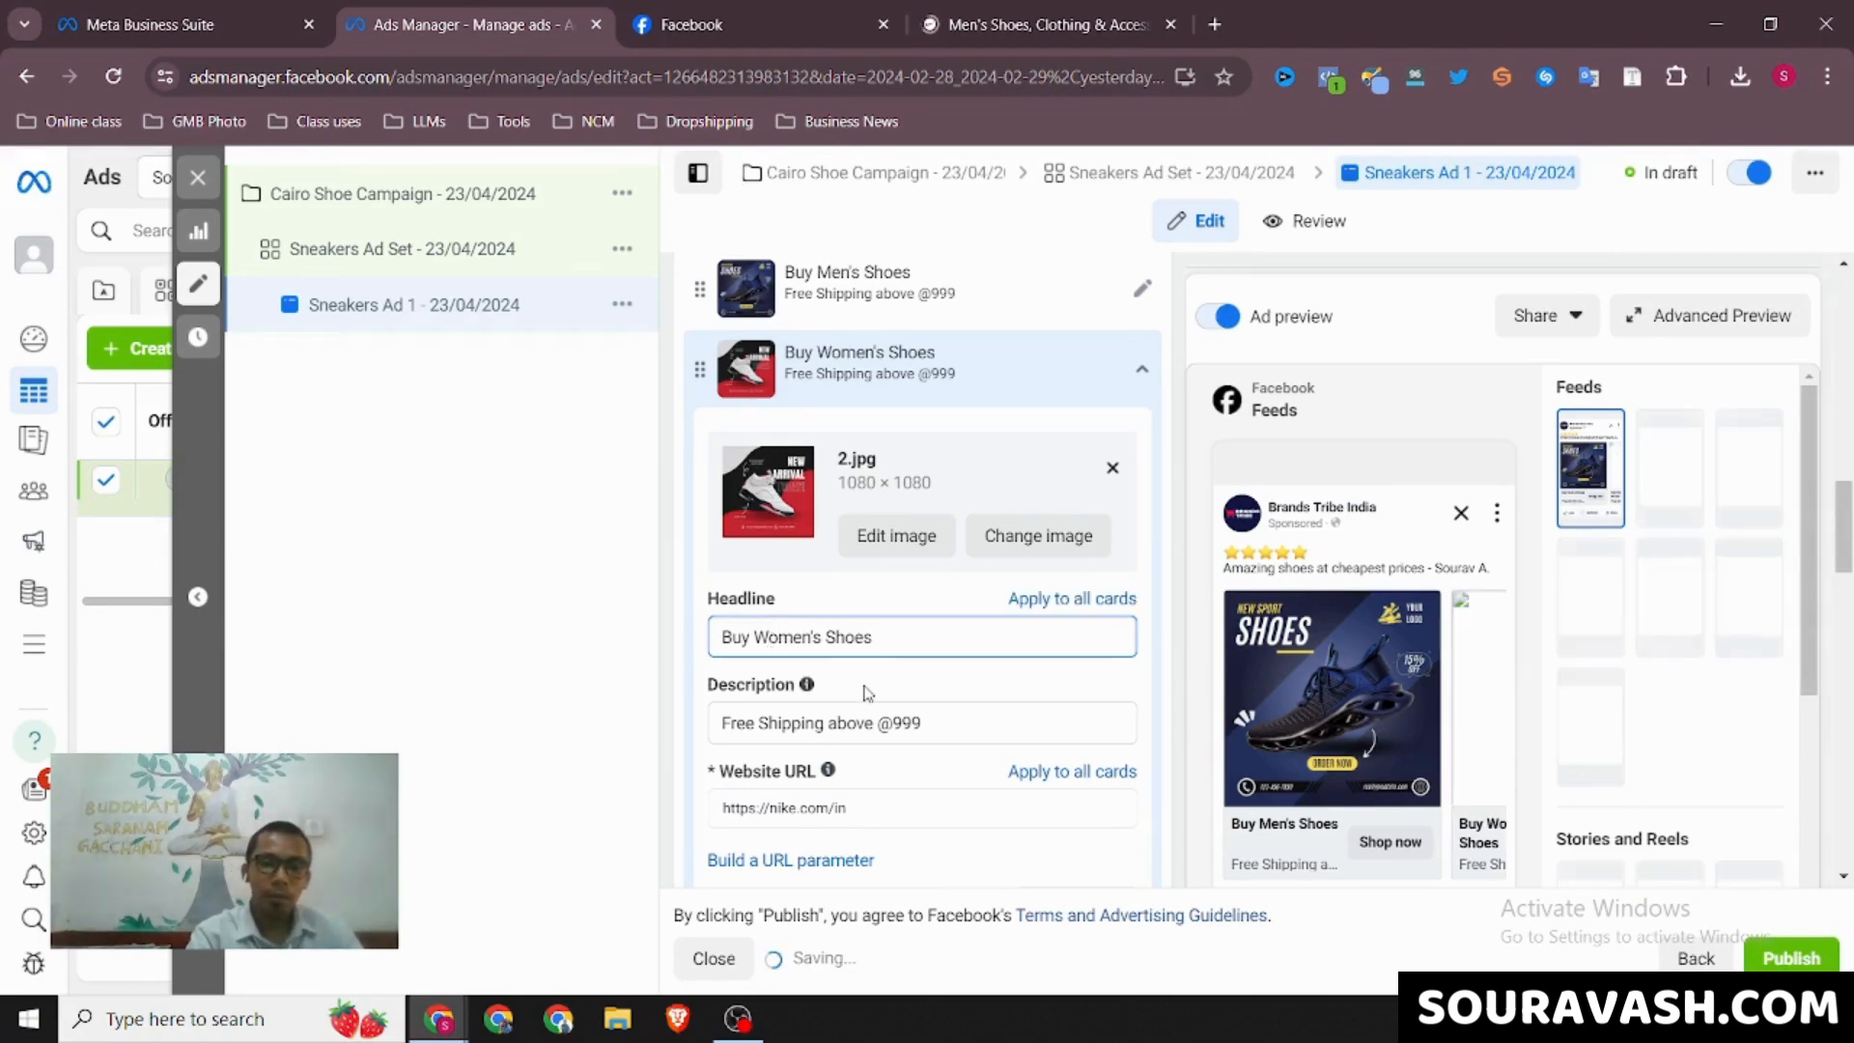
pyautogui.click(1038, 24)
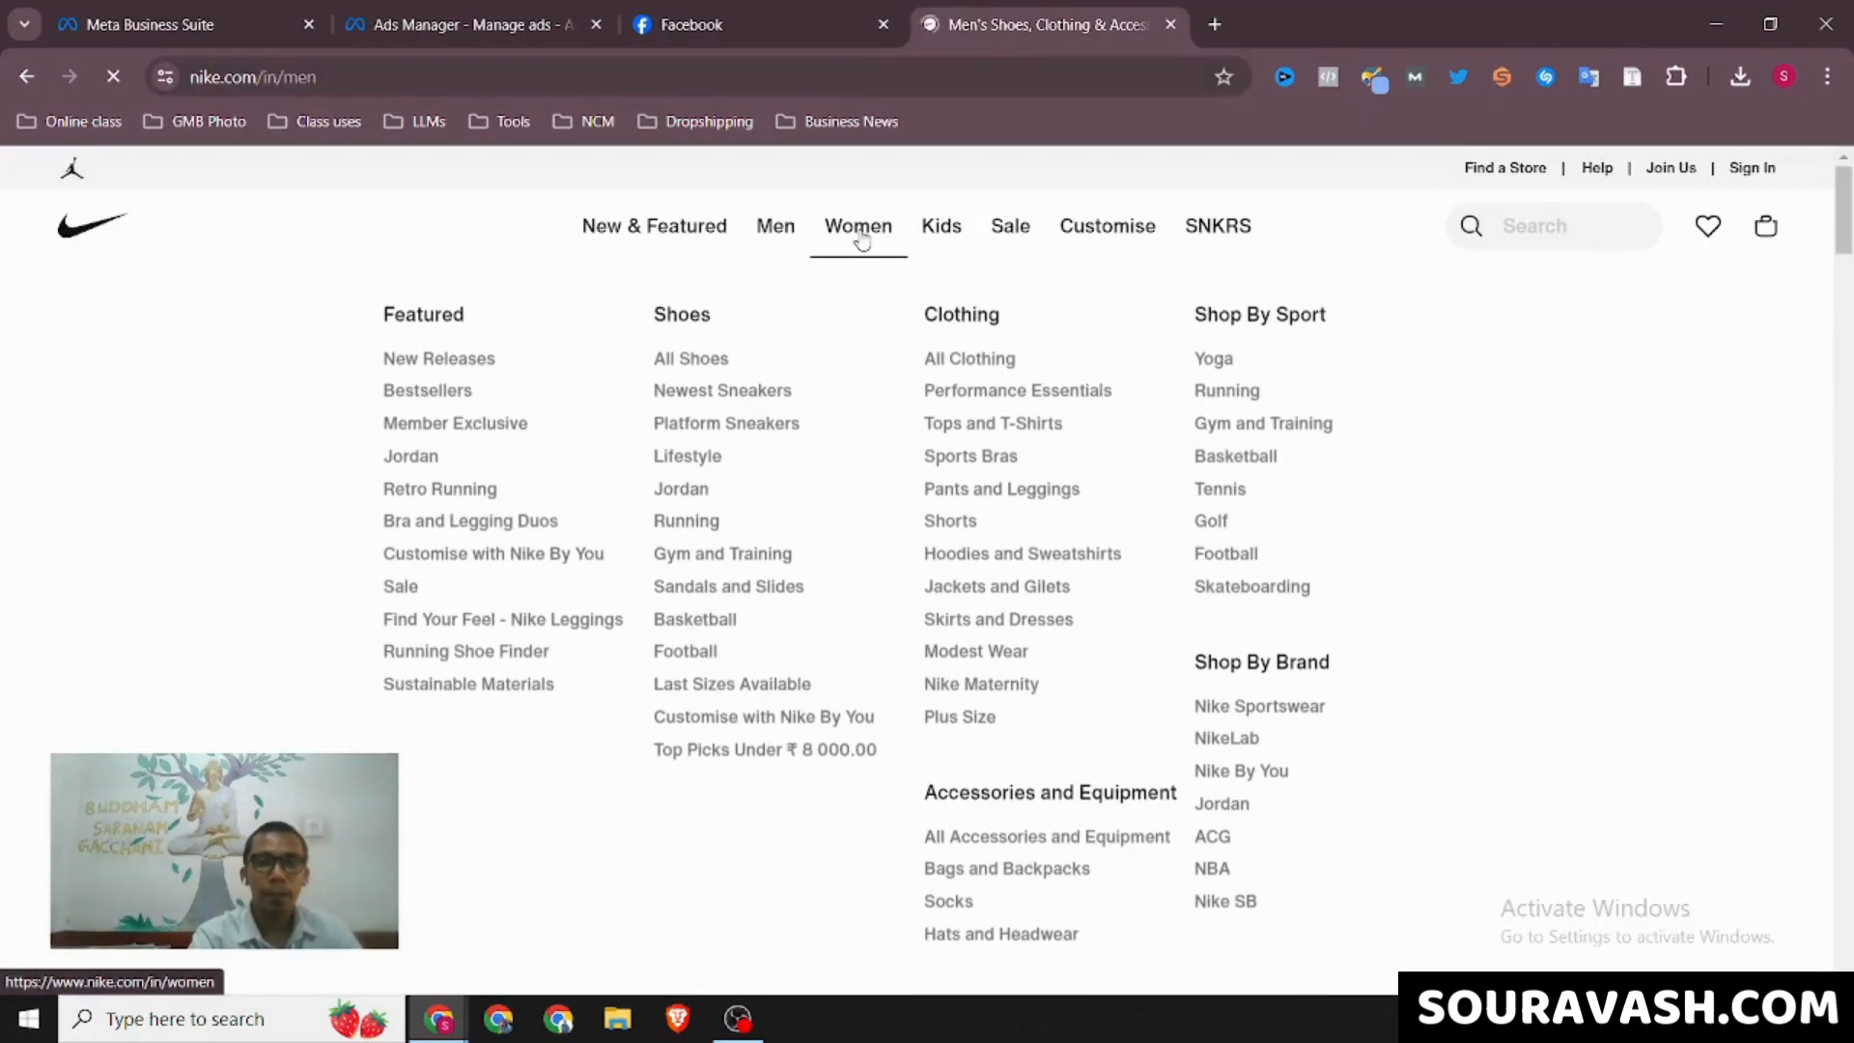
pyautogui.click(857, 236)
pyautogui.click(500, 10)
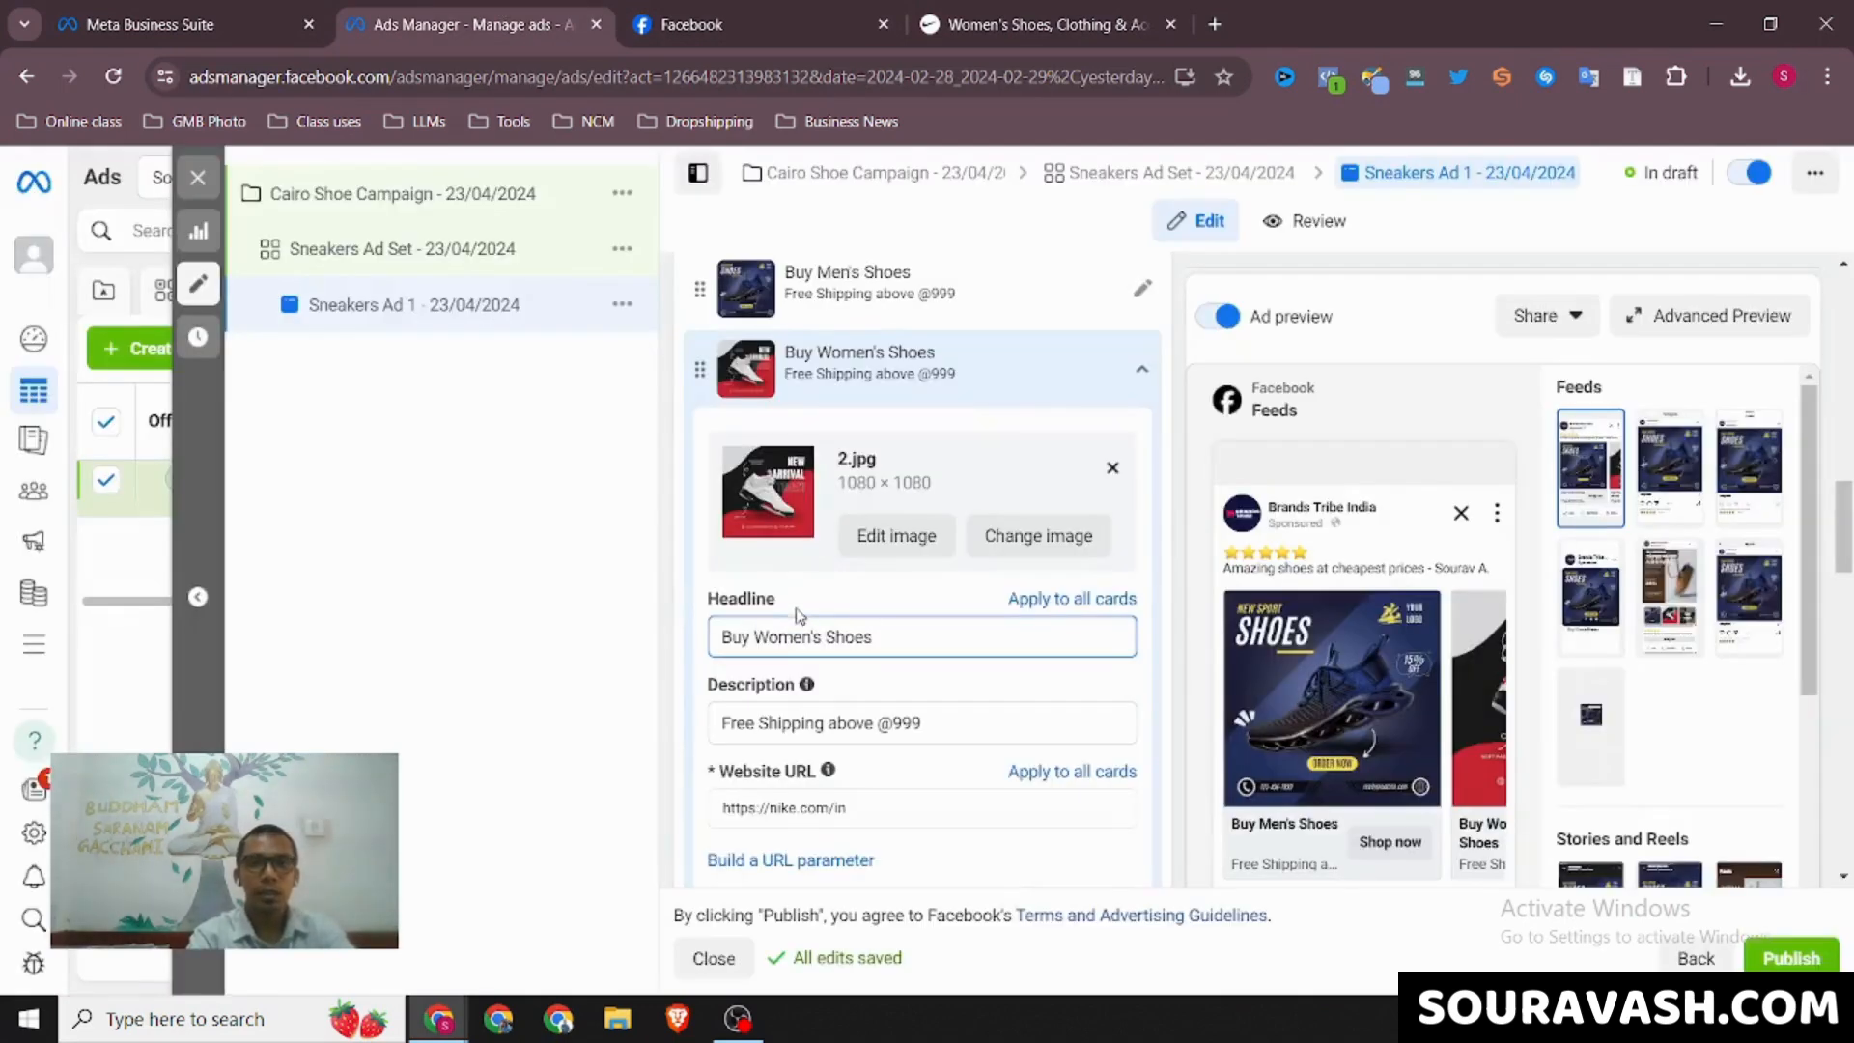
pyautogui.tripleClick(802, 807)
pyautogui.write('https://www.nike.com/in/women')
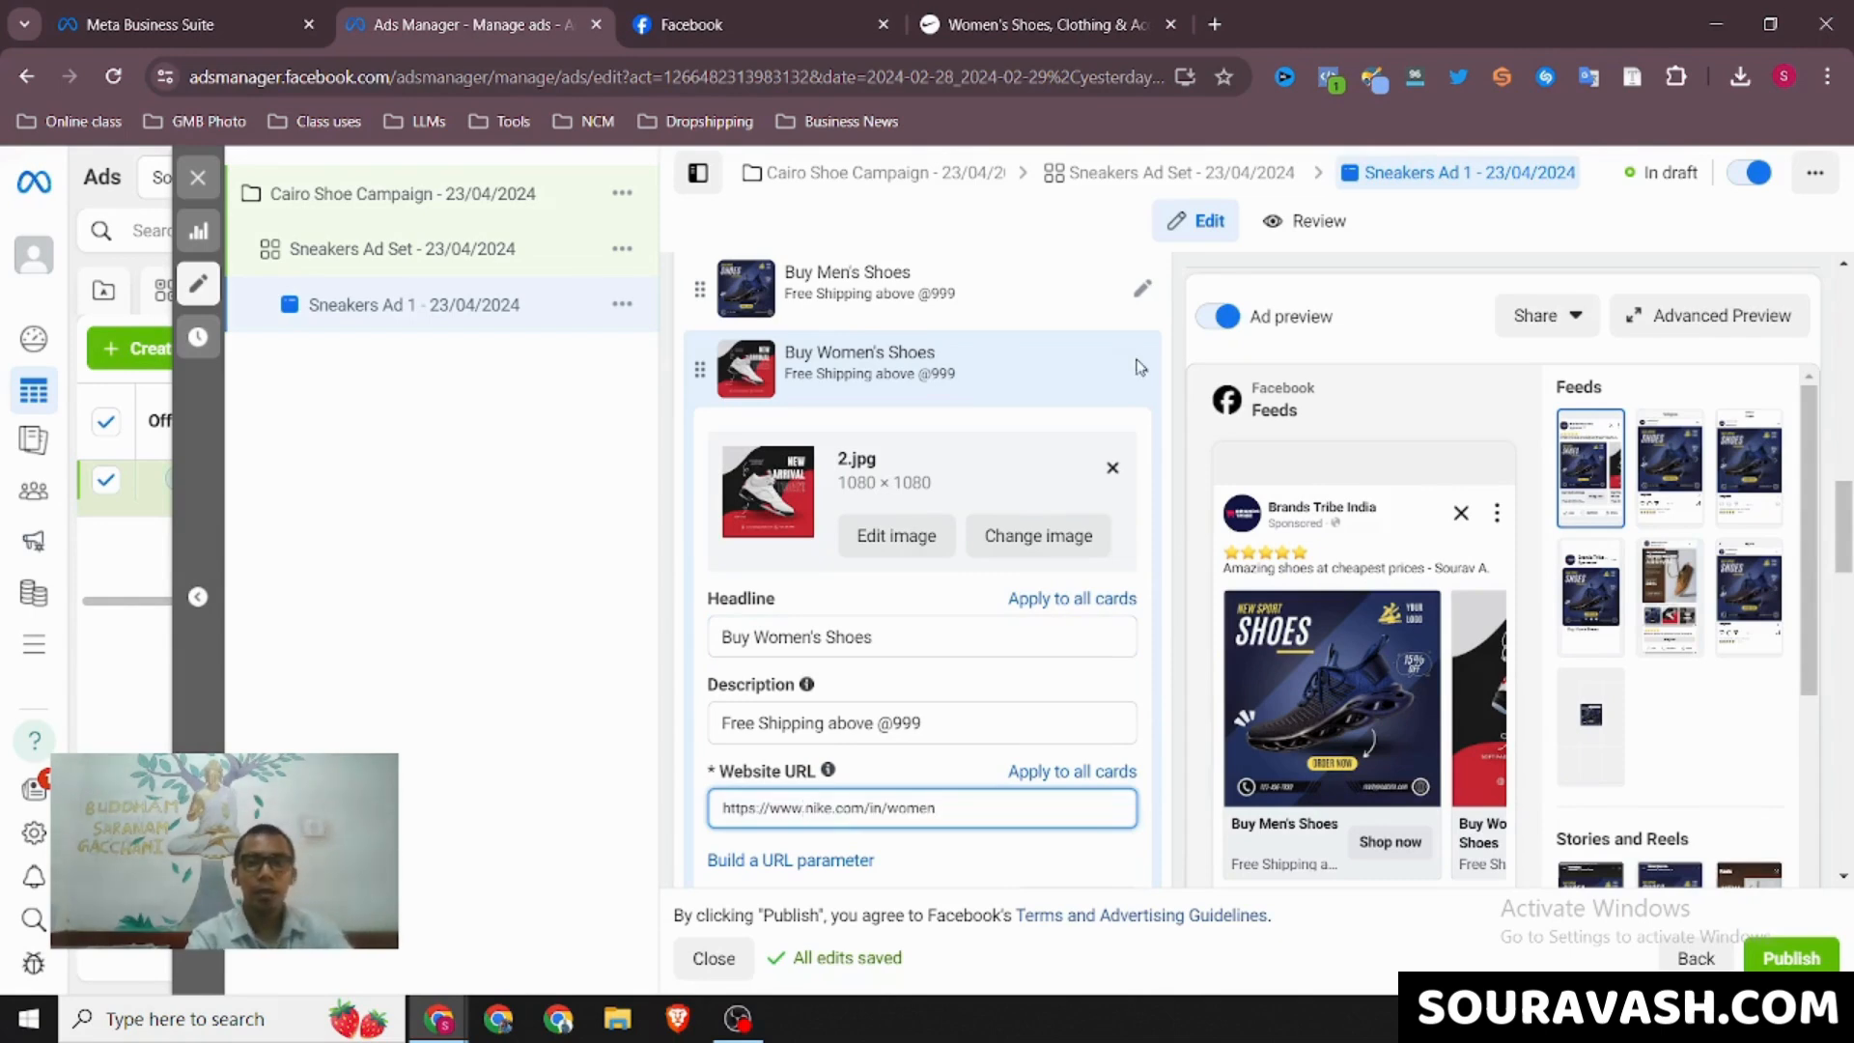
pyautogui.click(1144, 379)
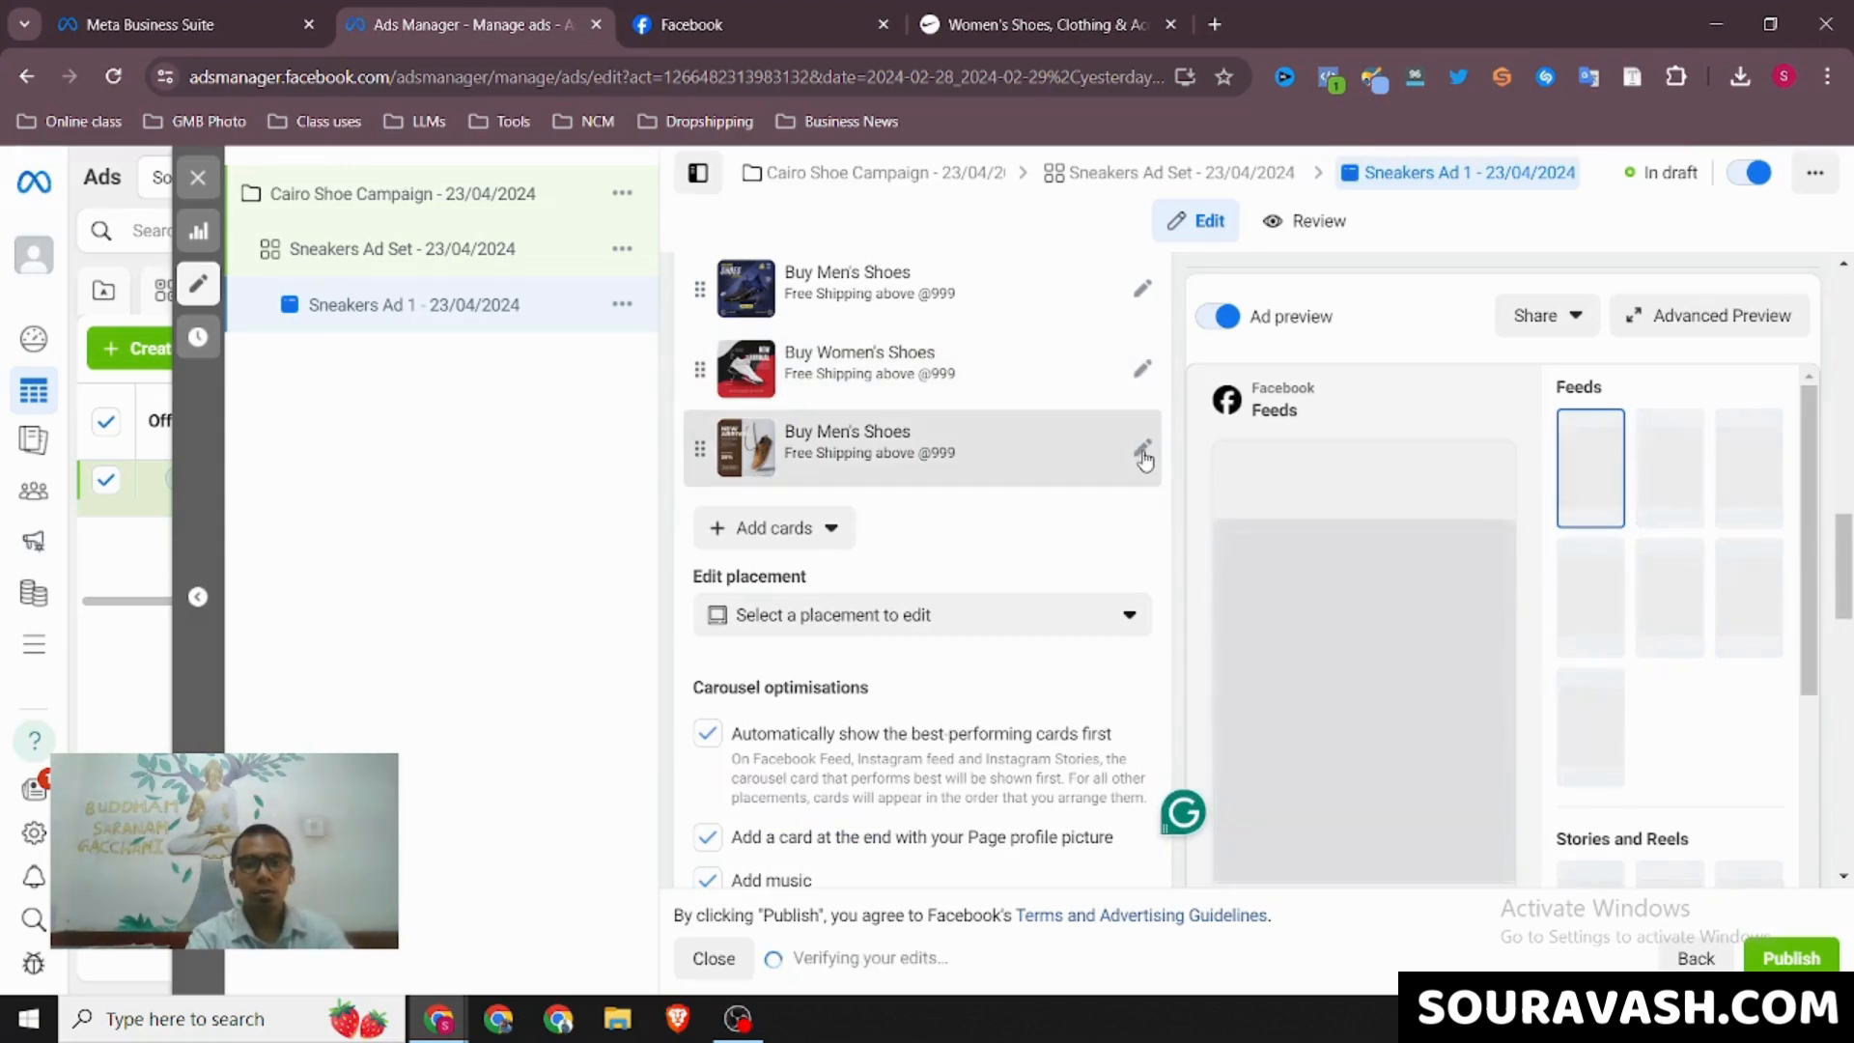
# Change the 3.jpg carousel card's headline to "Buy Kid's Shoes"
pyautogui.click(1088, 476)
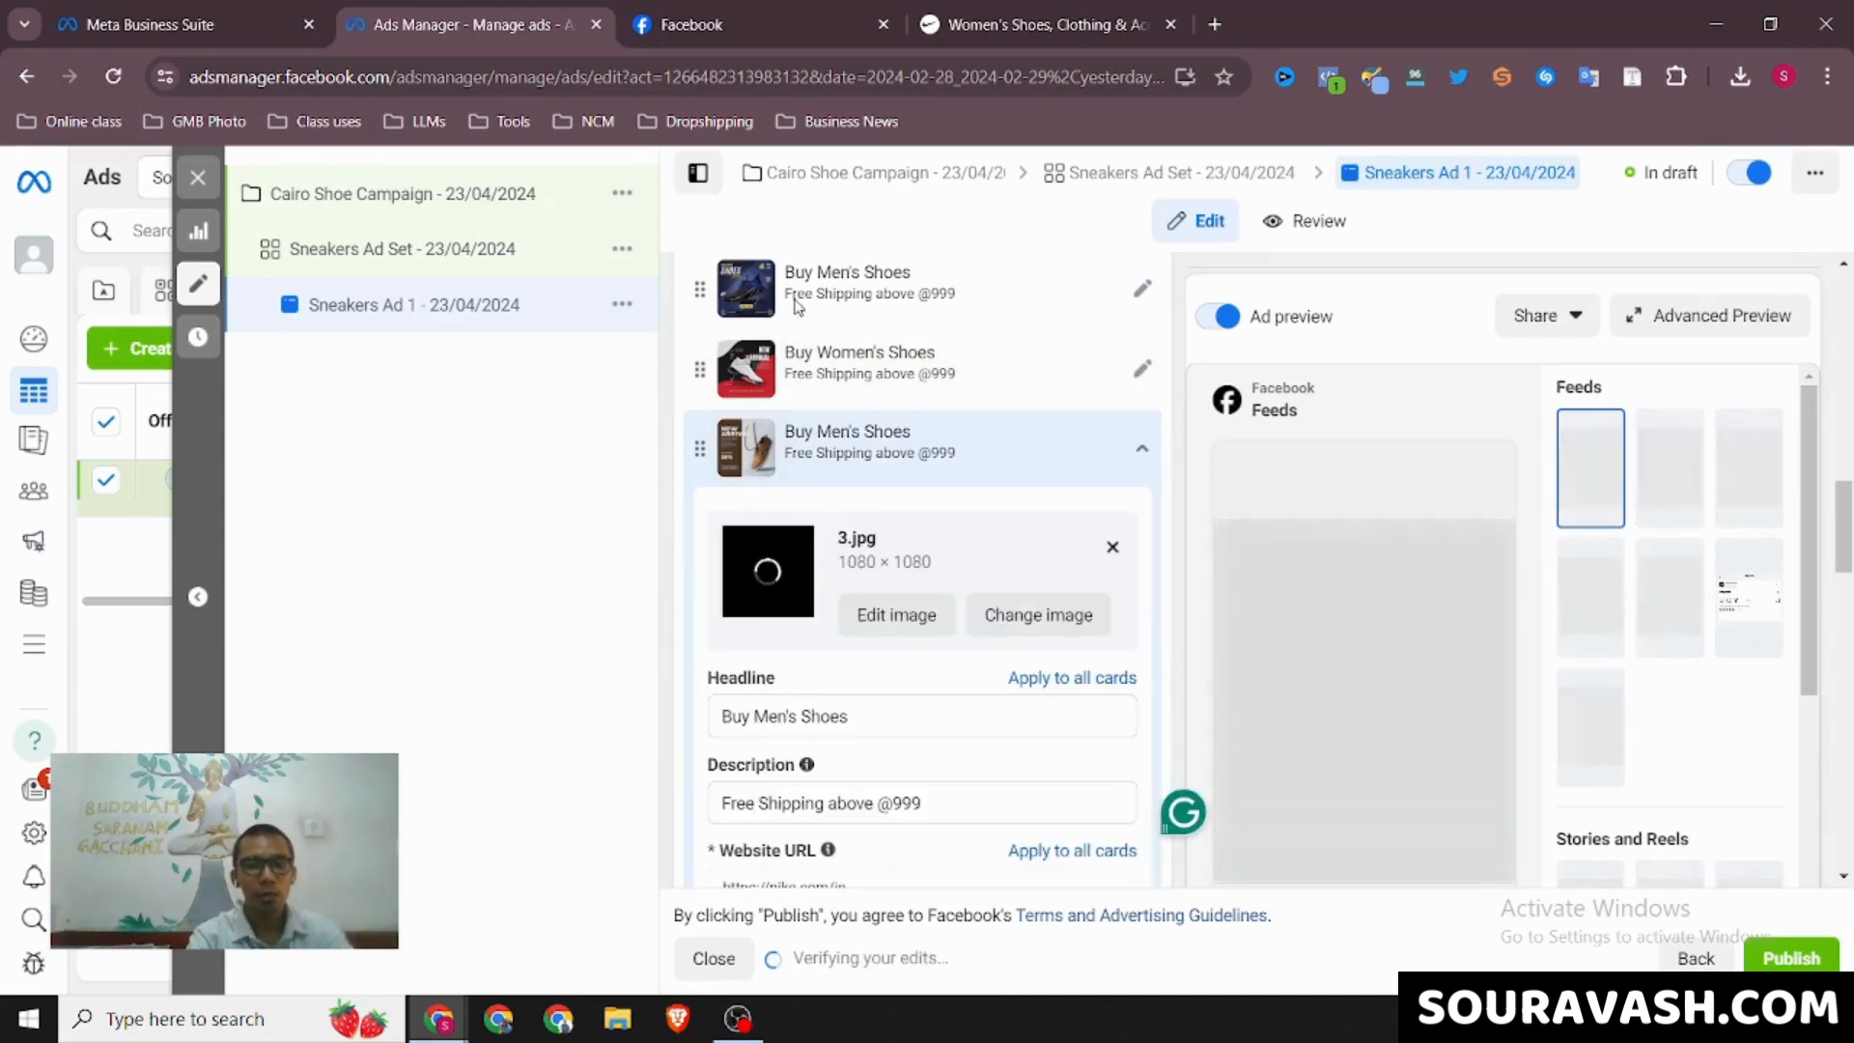
pyautogui.click(787, 719)
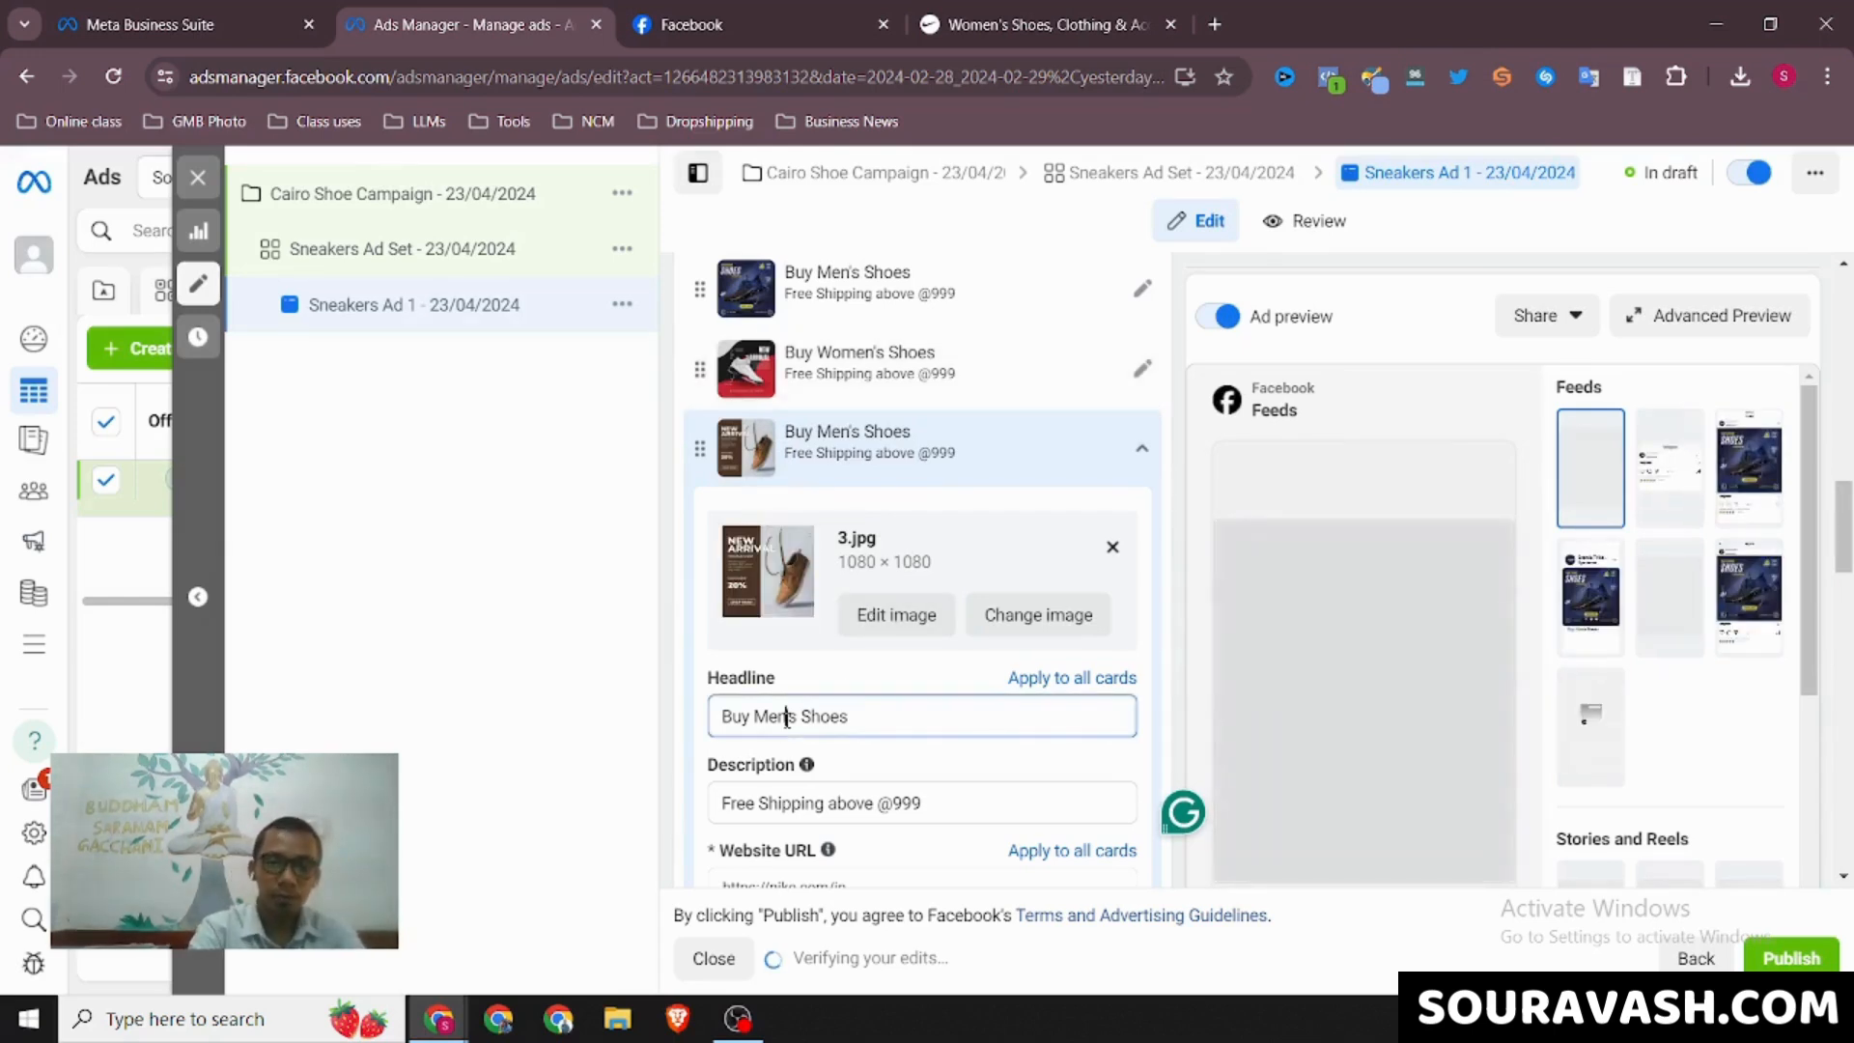
pyautogui.press('BackSpace')
pyautogui.press('BackSpace')
pyautogui.press('BackSpace')
pyautogui.write('Kid')
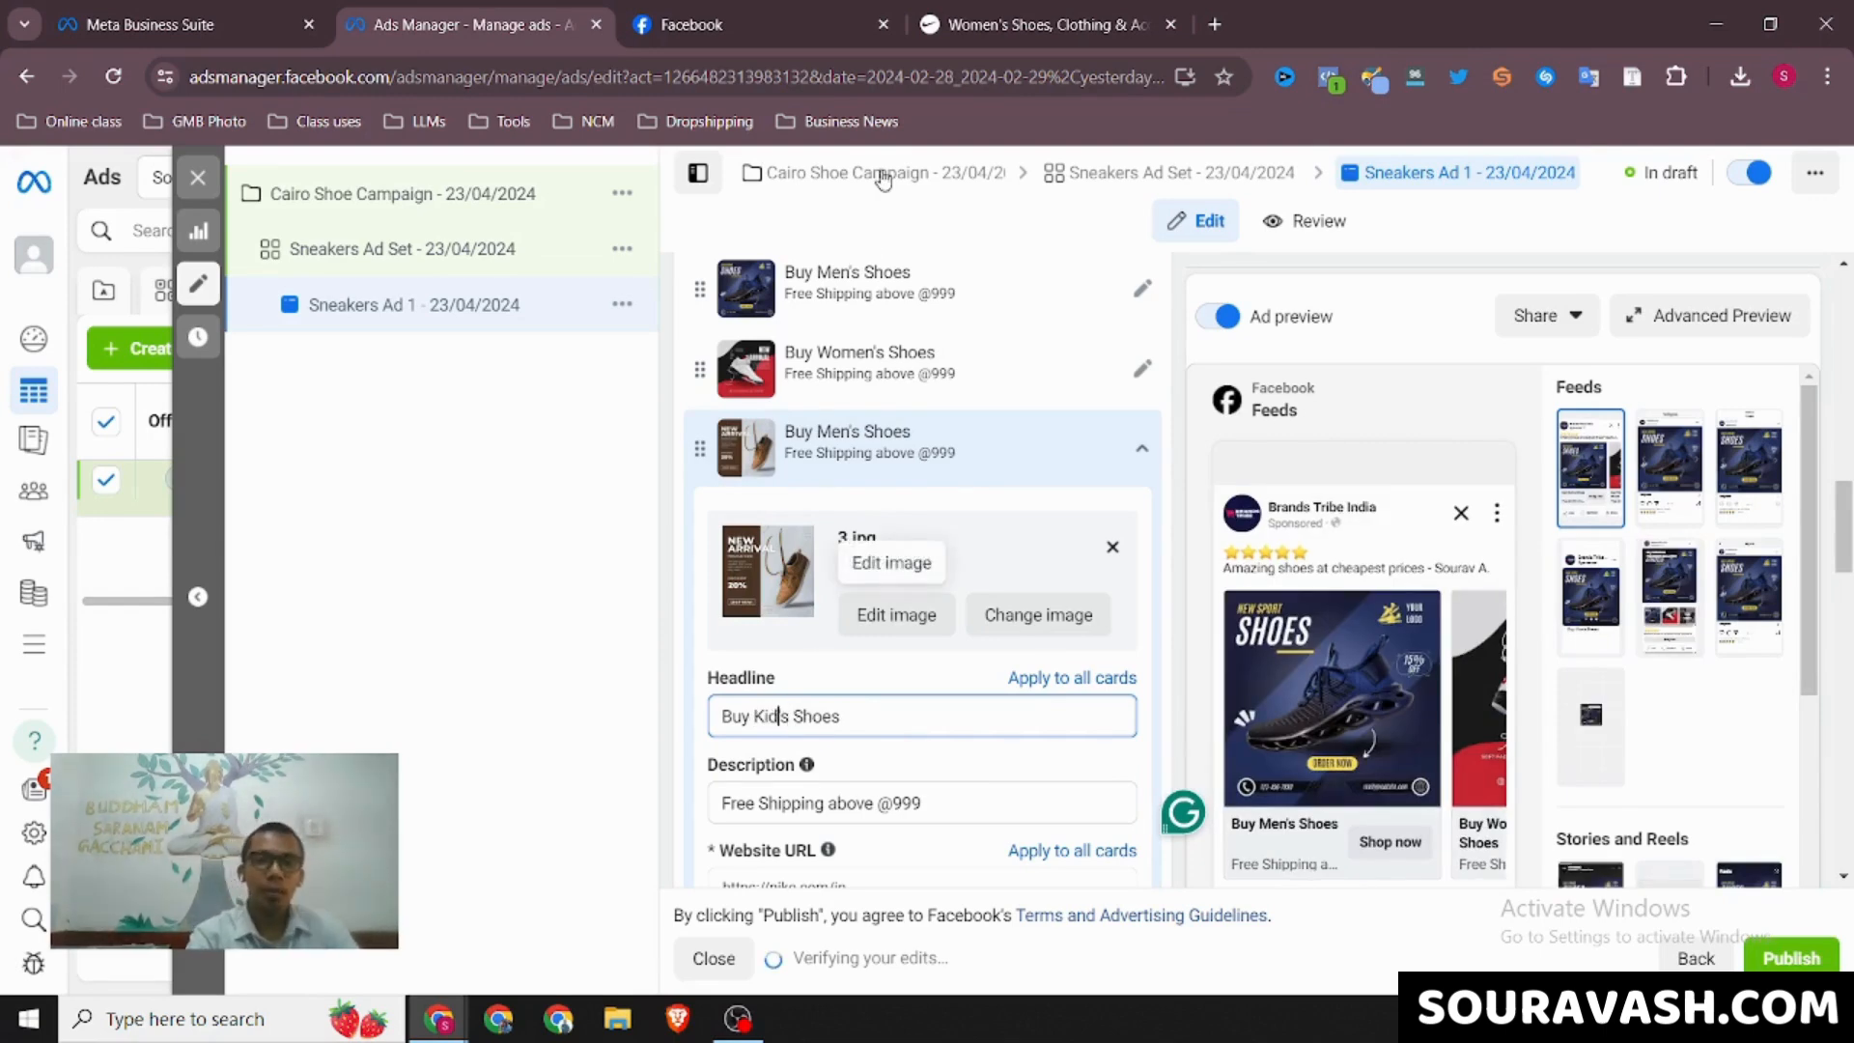
pyautogui.click(998, 9)
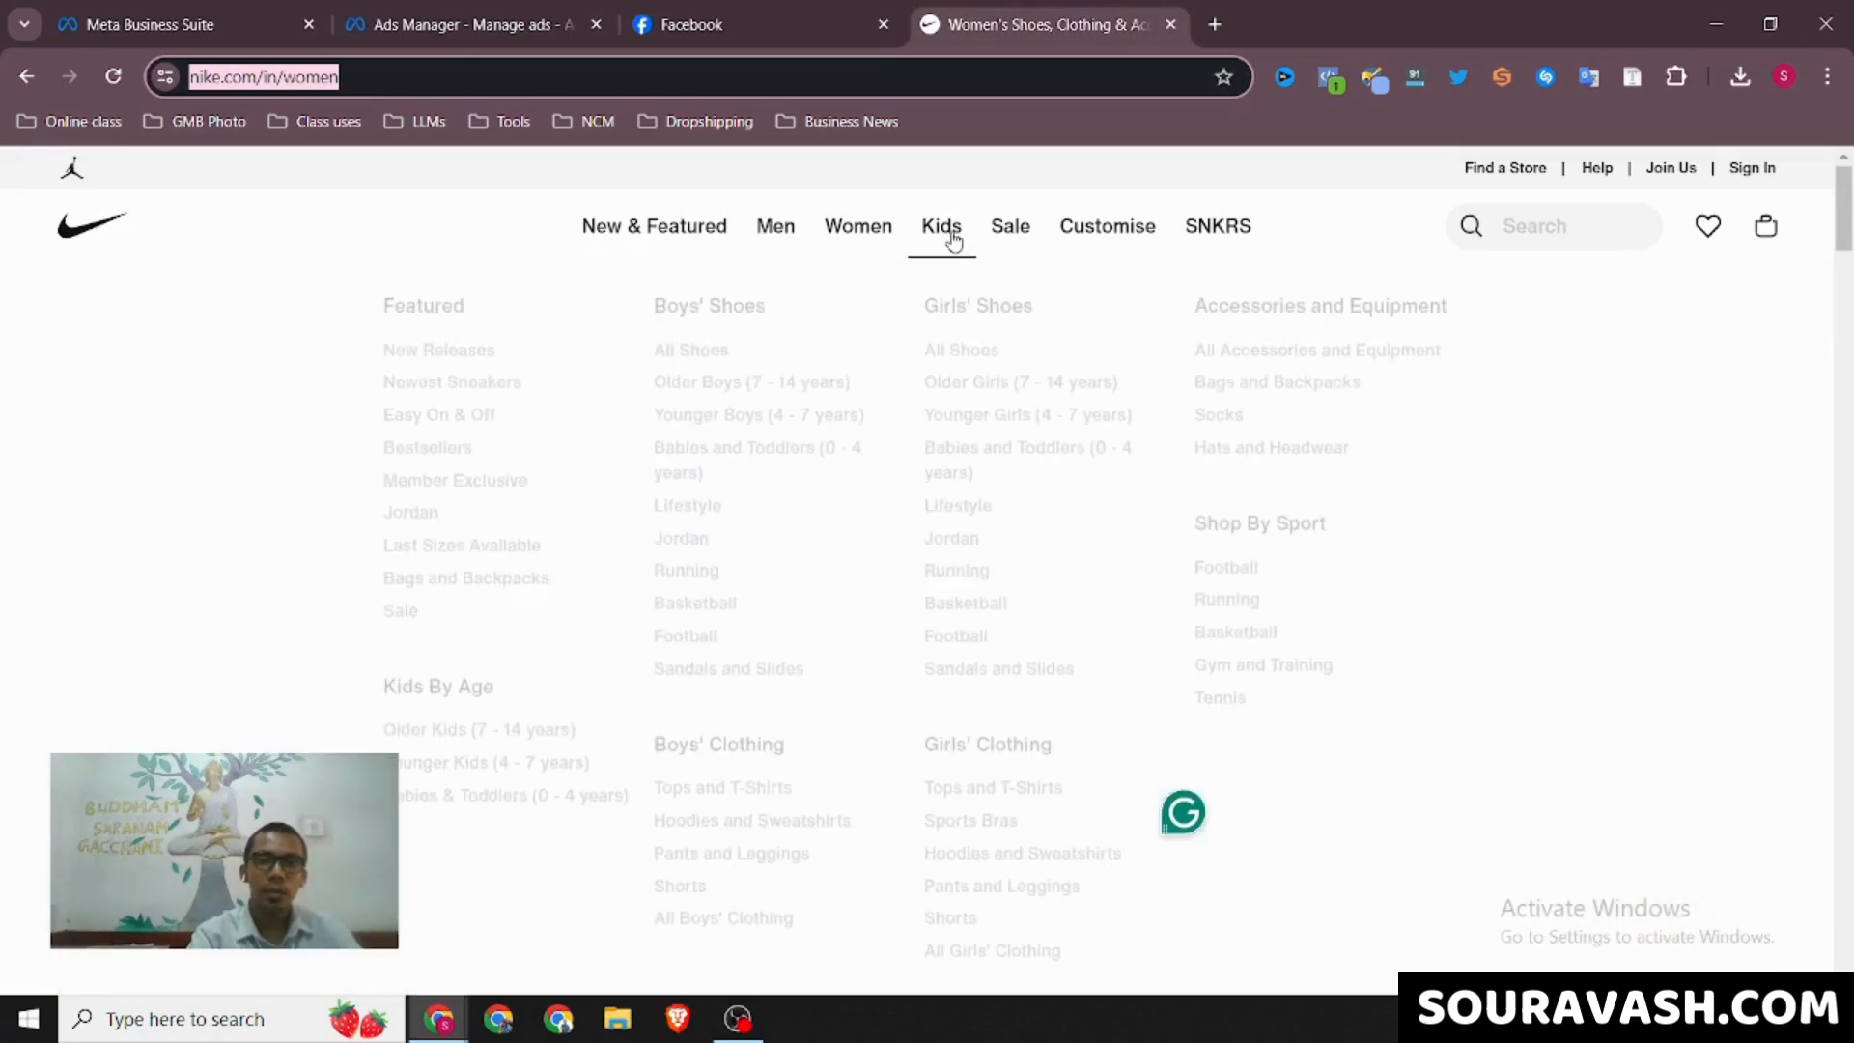
pyautogui.click(942, 232)
pyautogui.press('BackSpace')
pyautogui.click(447, 21)
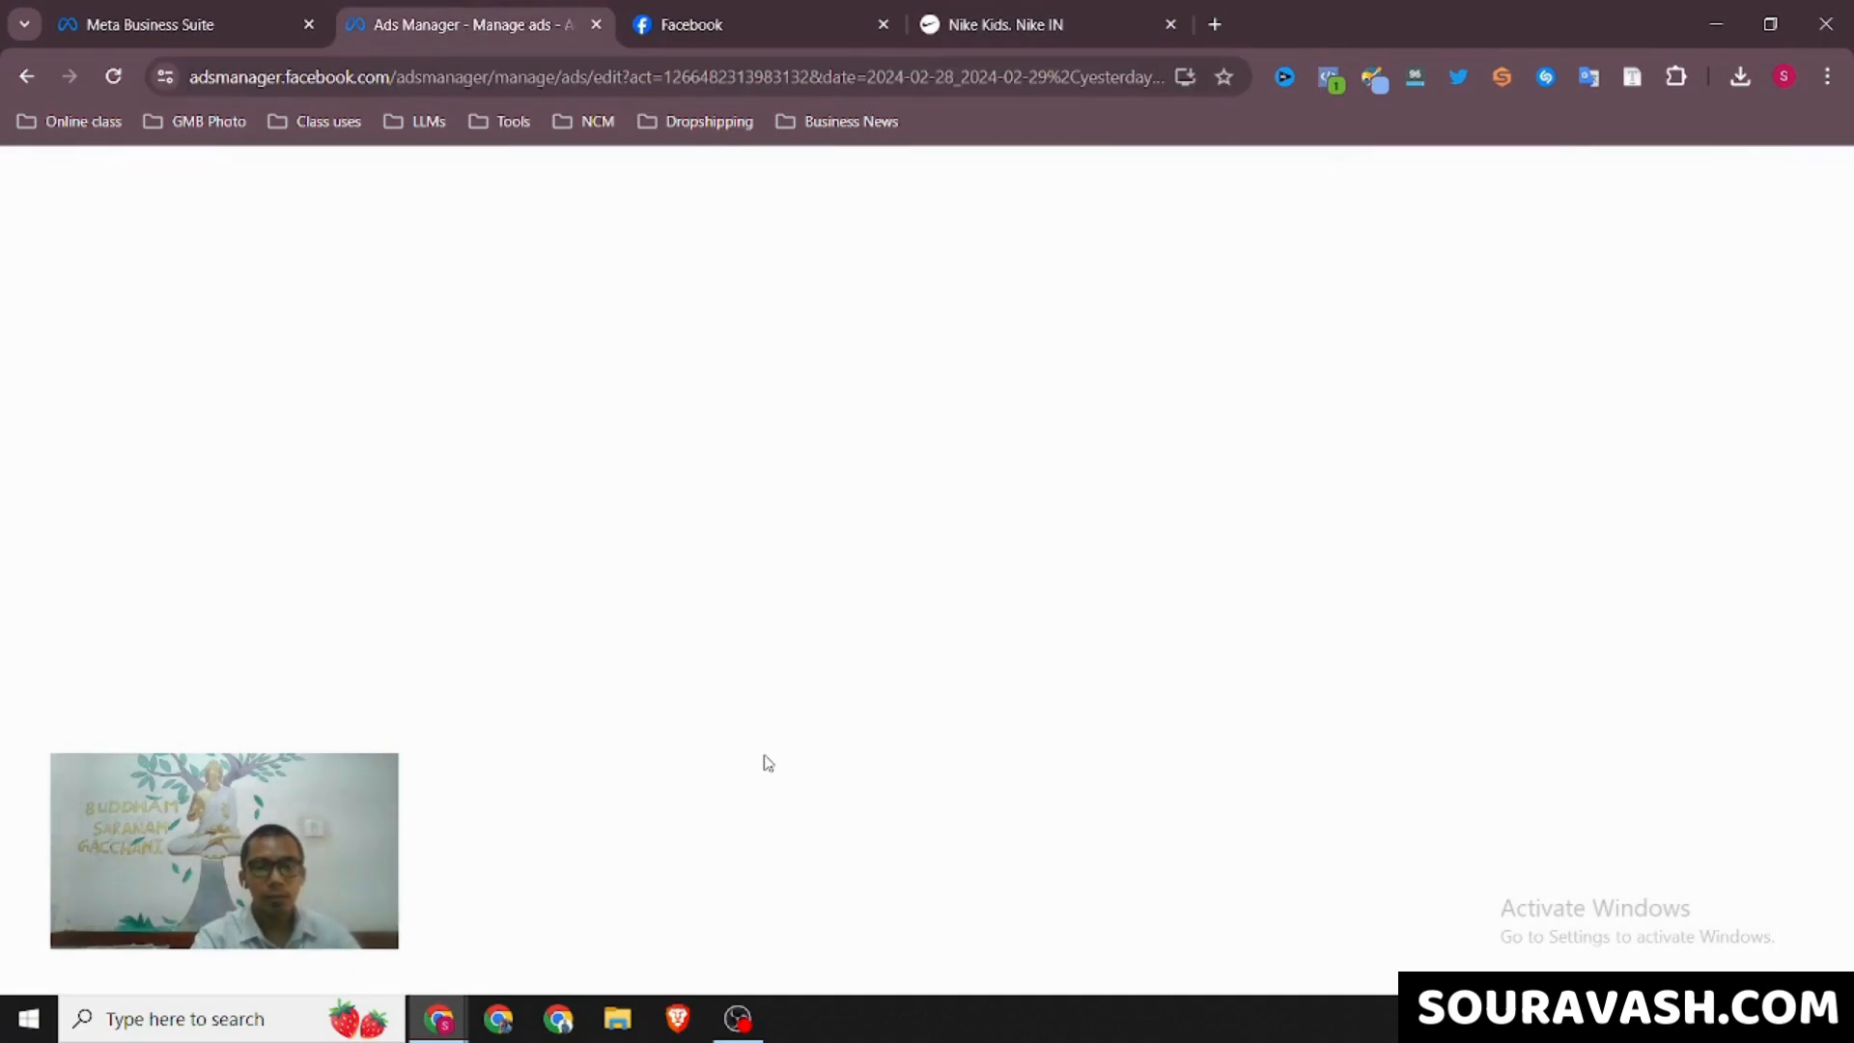
pyautogui.scroll(-2, 878, 794)
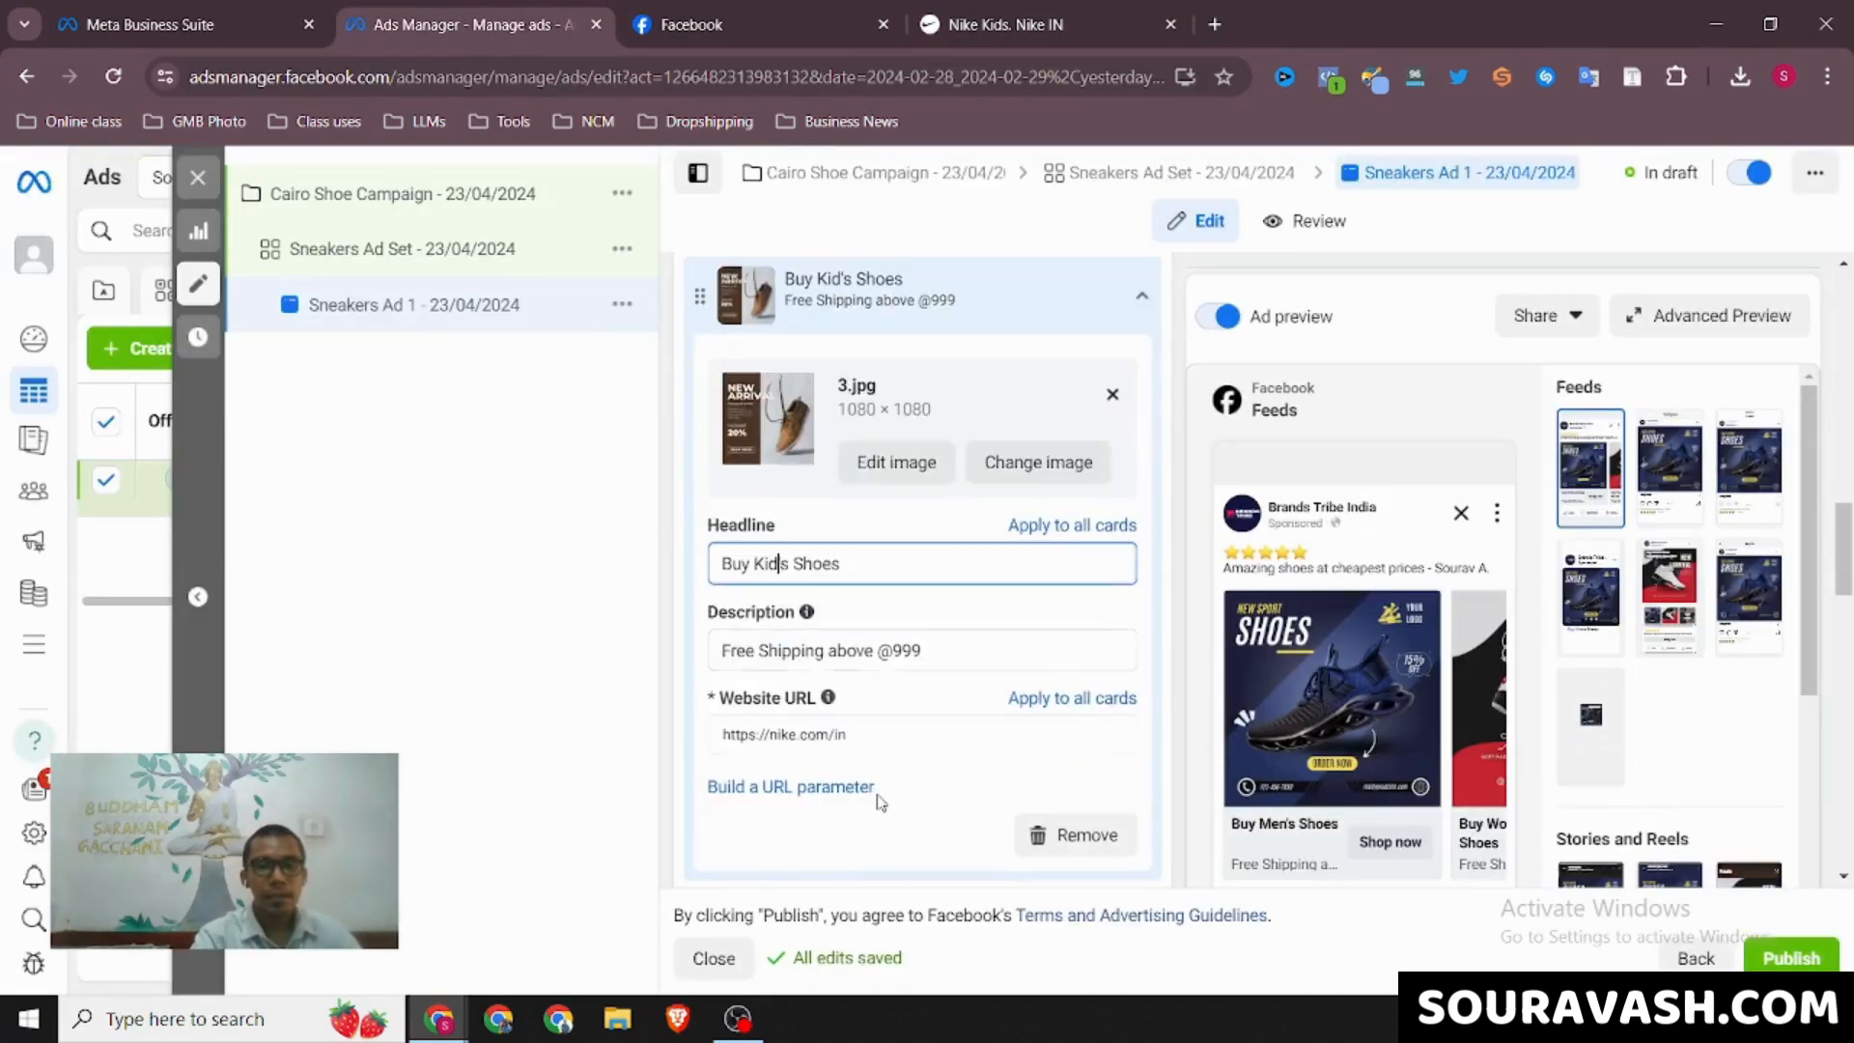
pyautogui.moveTo(856, 726); pyautogui.dragTo(724, 722)
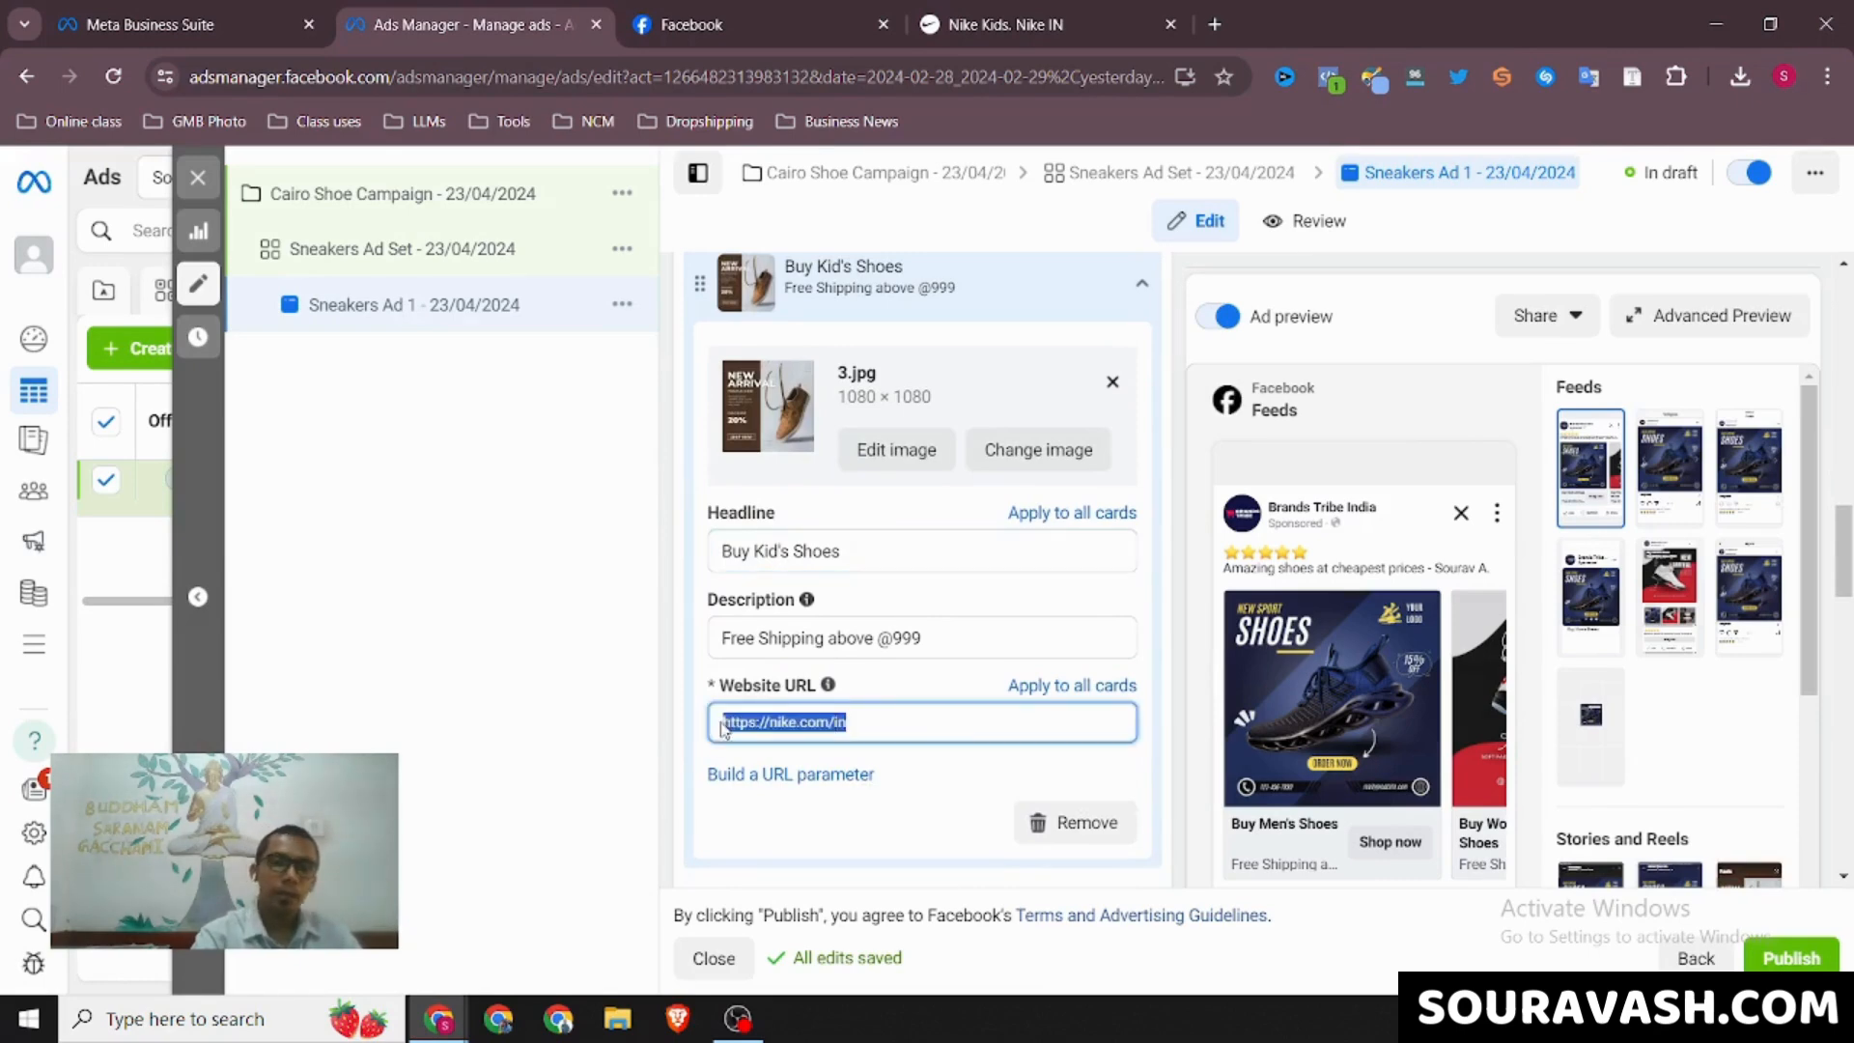
pyautogui.write('https://www.nike.com/in/kids')
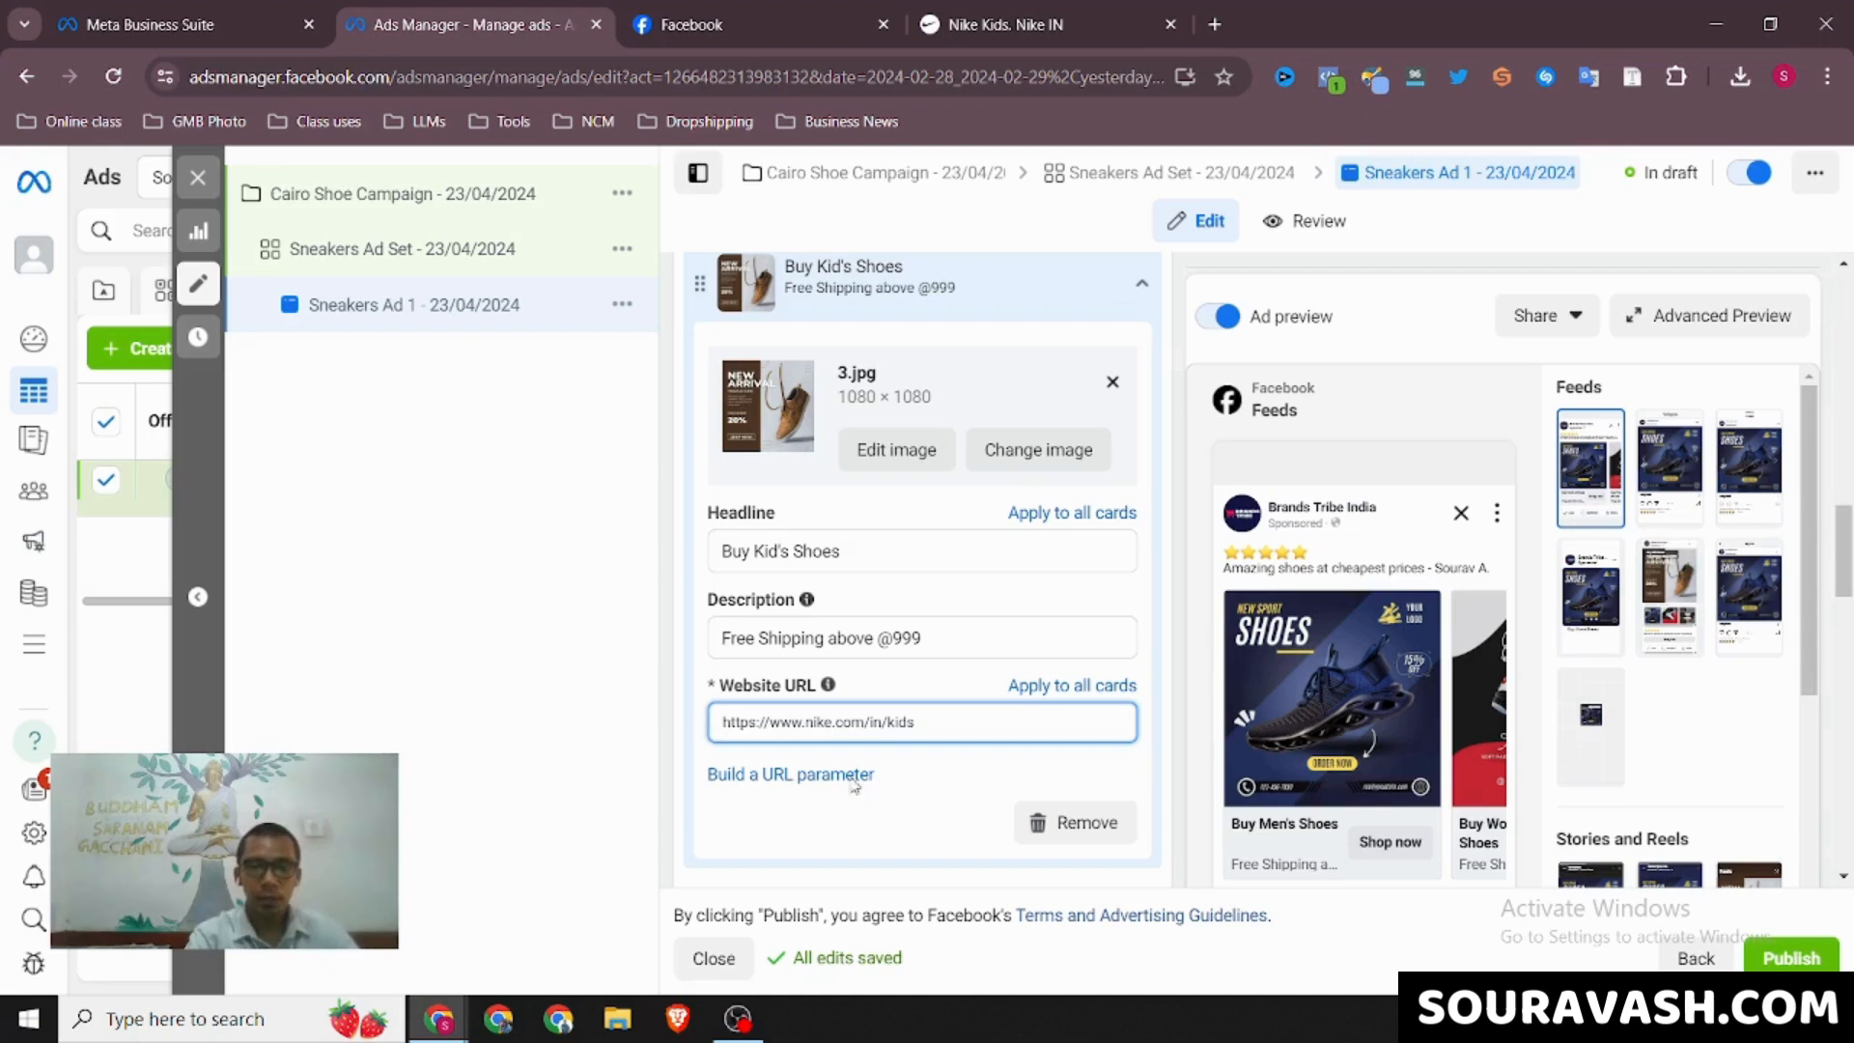
pyautogui.click(1141, 286)
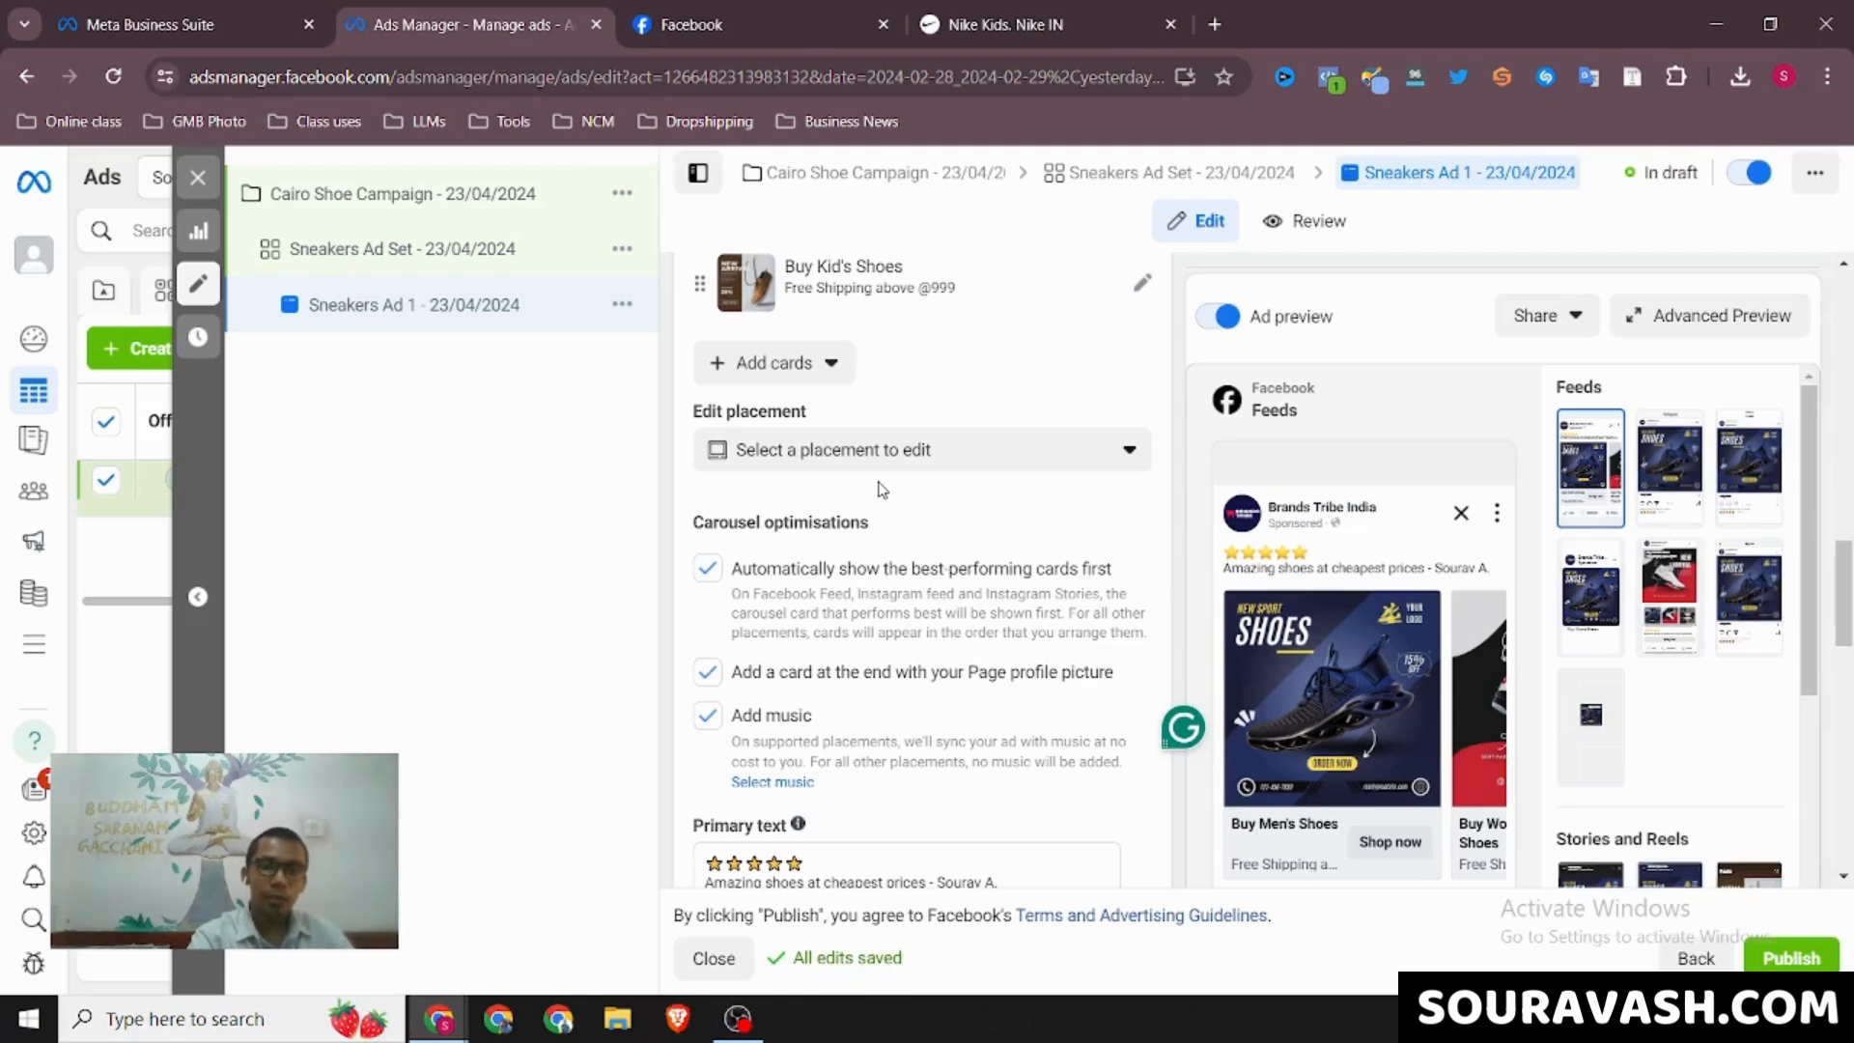
# Look over the carousel cards and the placements available for editing, leaving the placement selection unset
pyautogui.scroll(3, 870, 405)
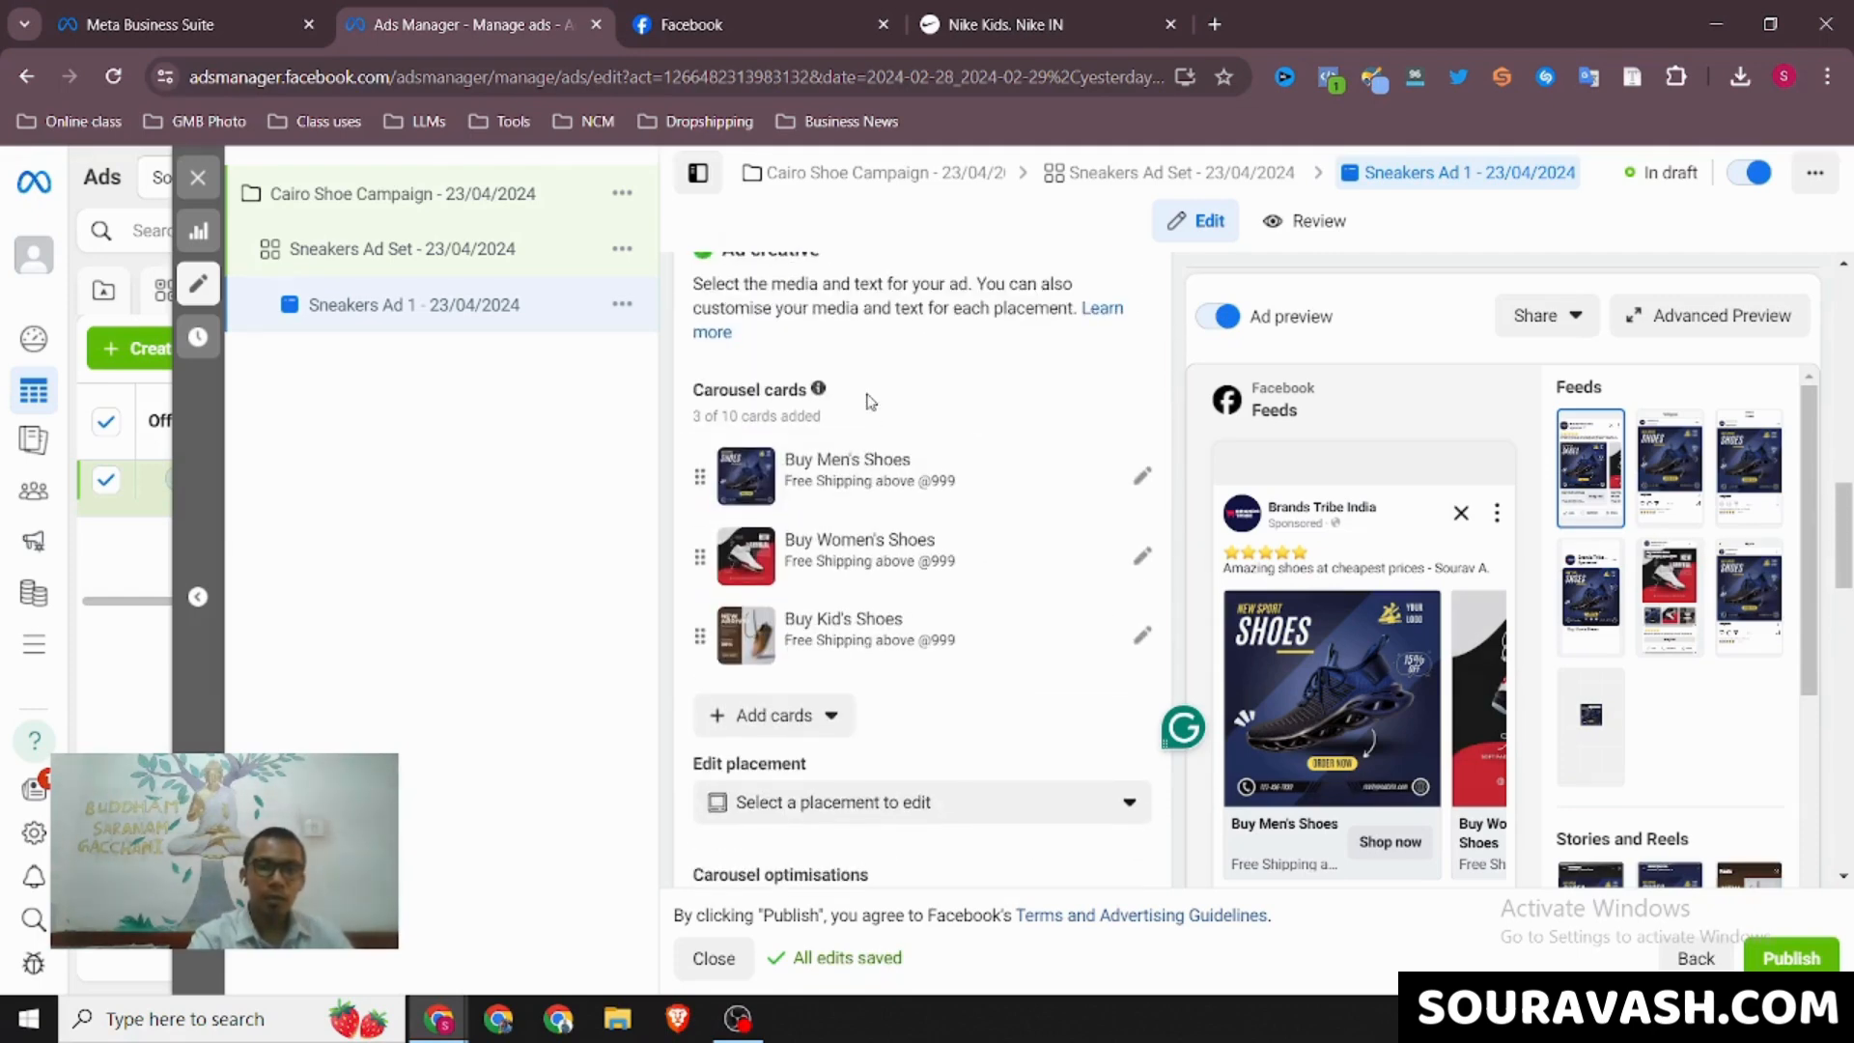
pyautogui.scroll(-3, 870, 400)
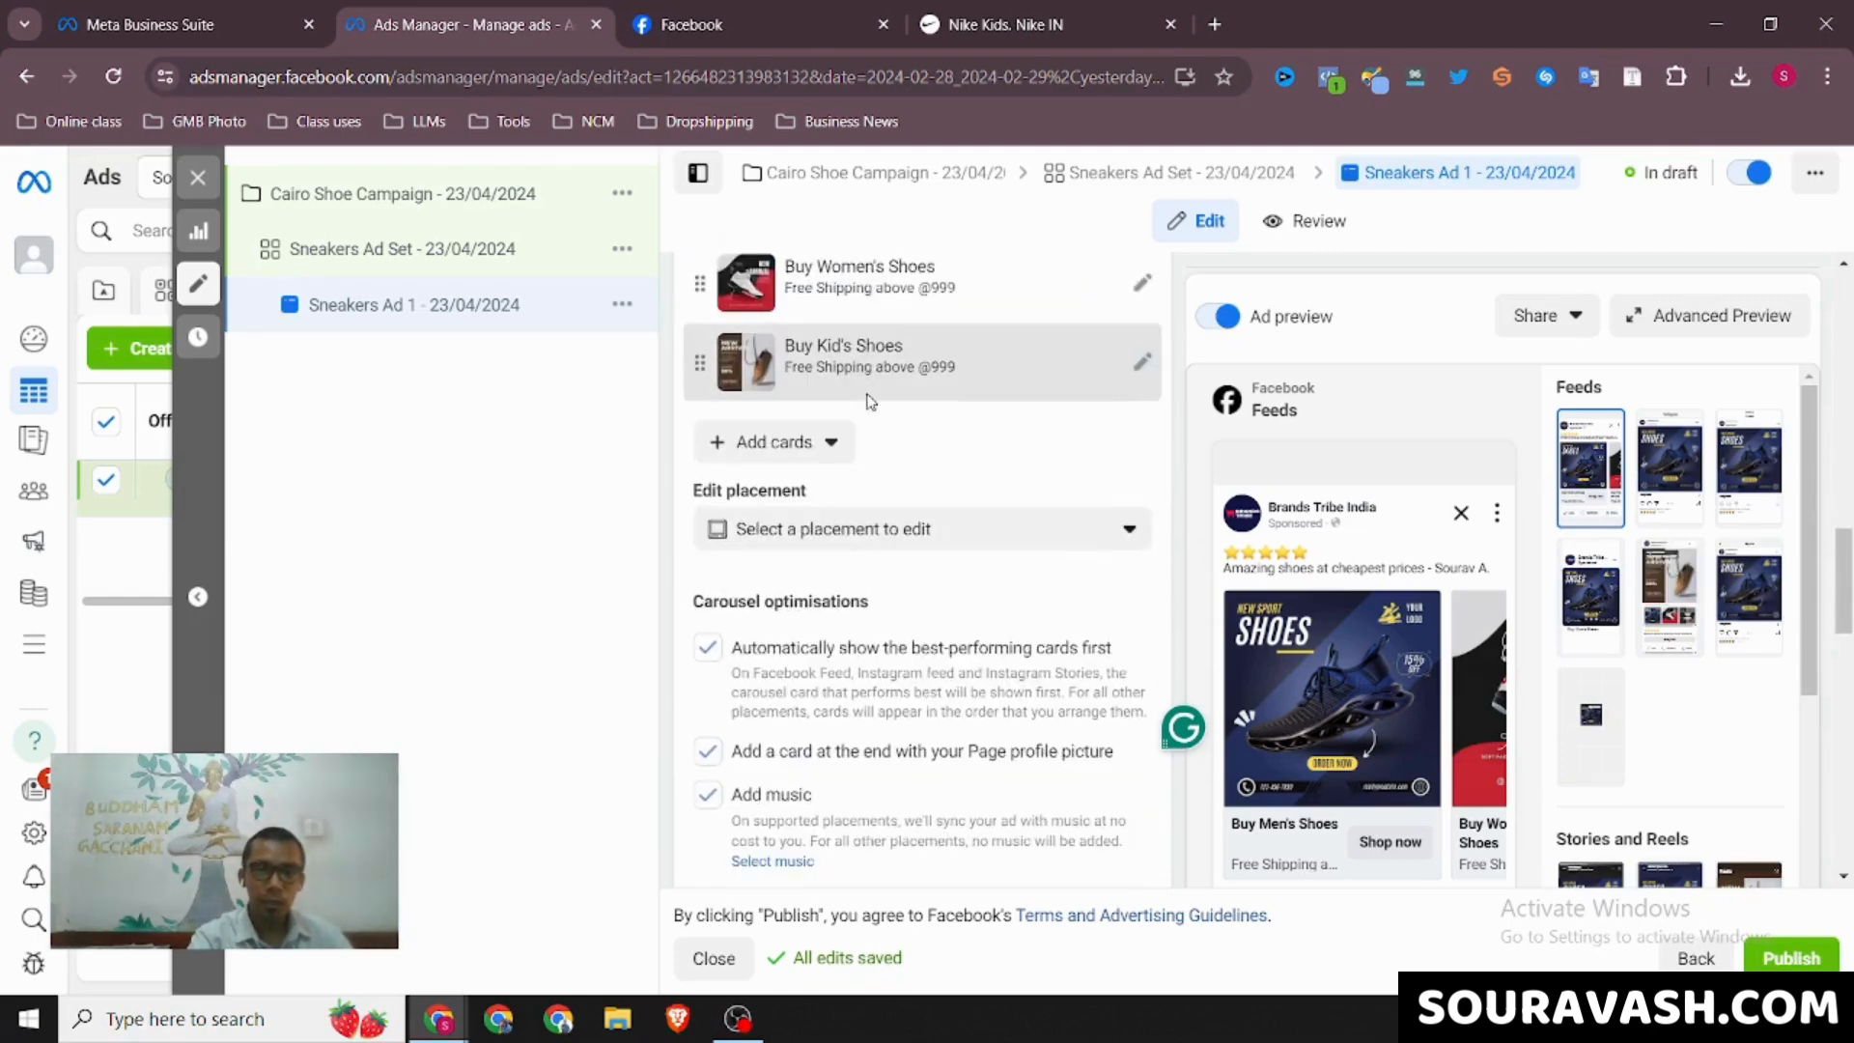
pyautogui.click(854, 544)
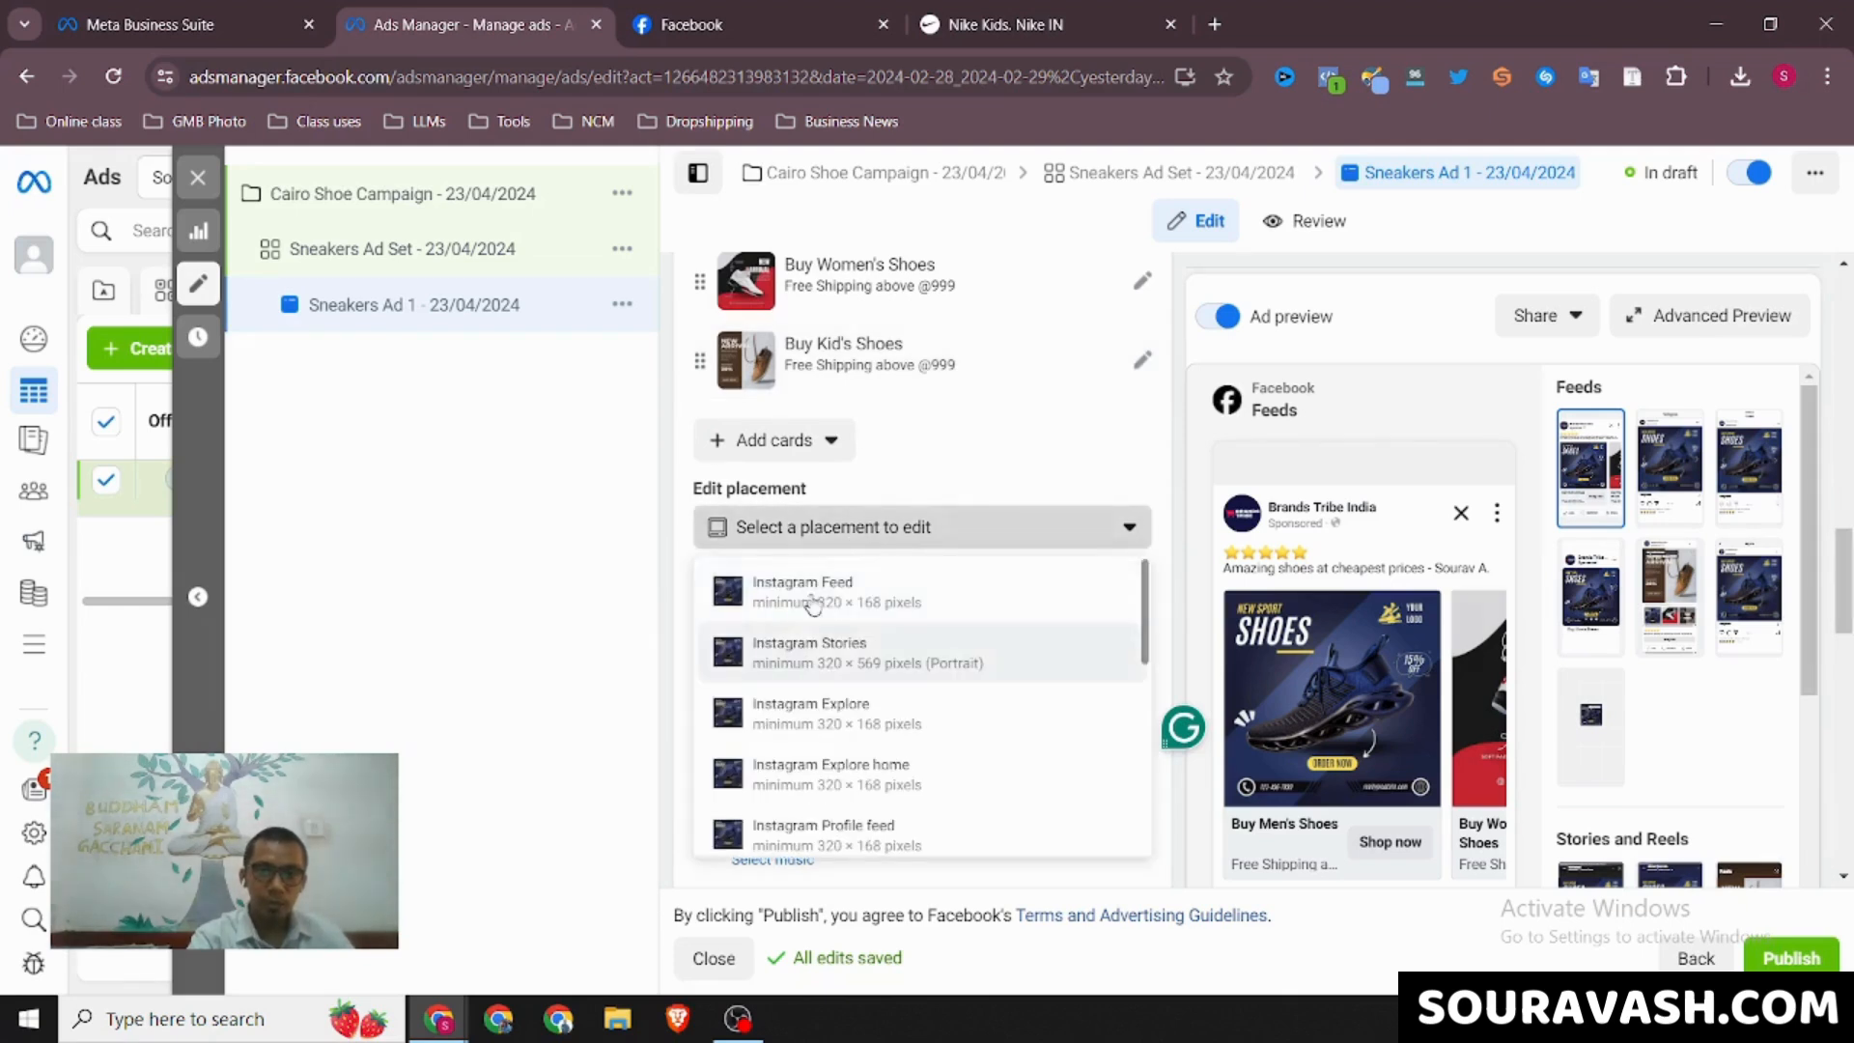
pyautogui.click(621, 627)
pyautogui.scroll(-1, 826, 582)
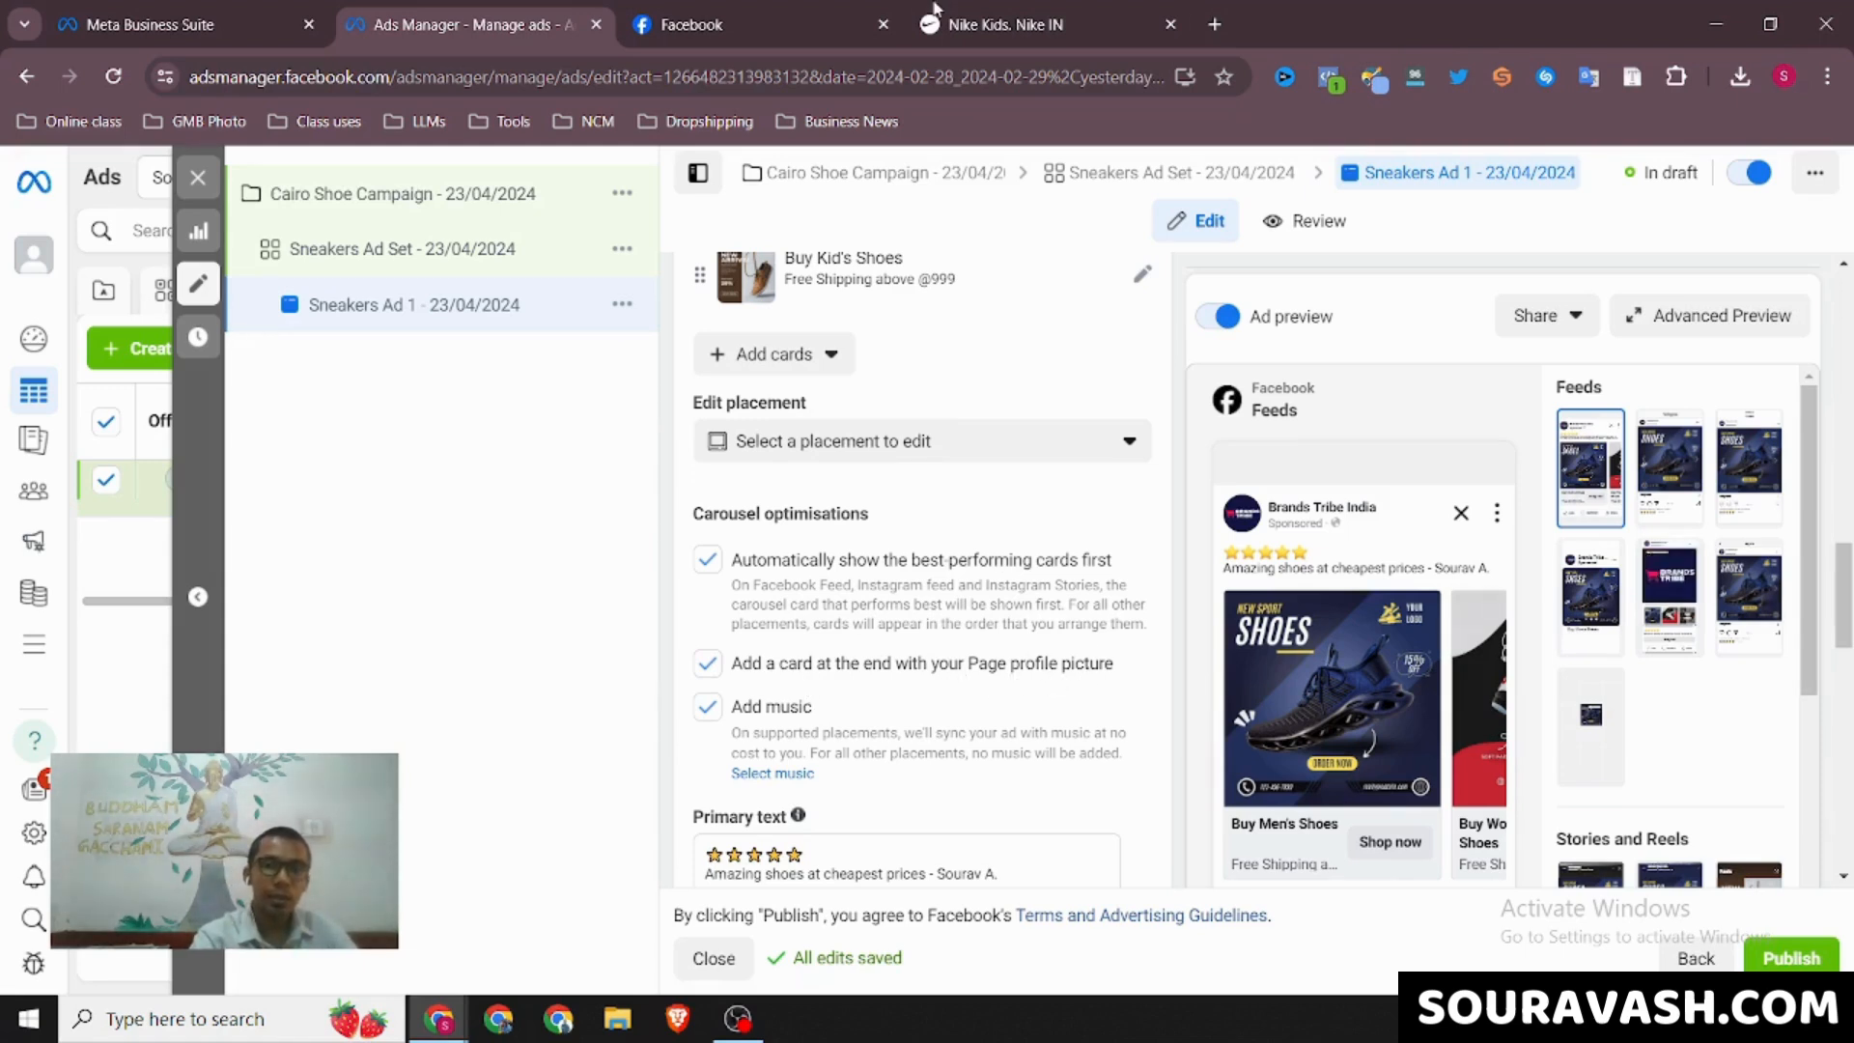
# Switch to Facebook to examine the sponsored HasthKala carousel through to its end card, and return to Ads Manager
pyautogui.click(775, 11)
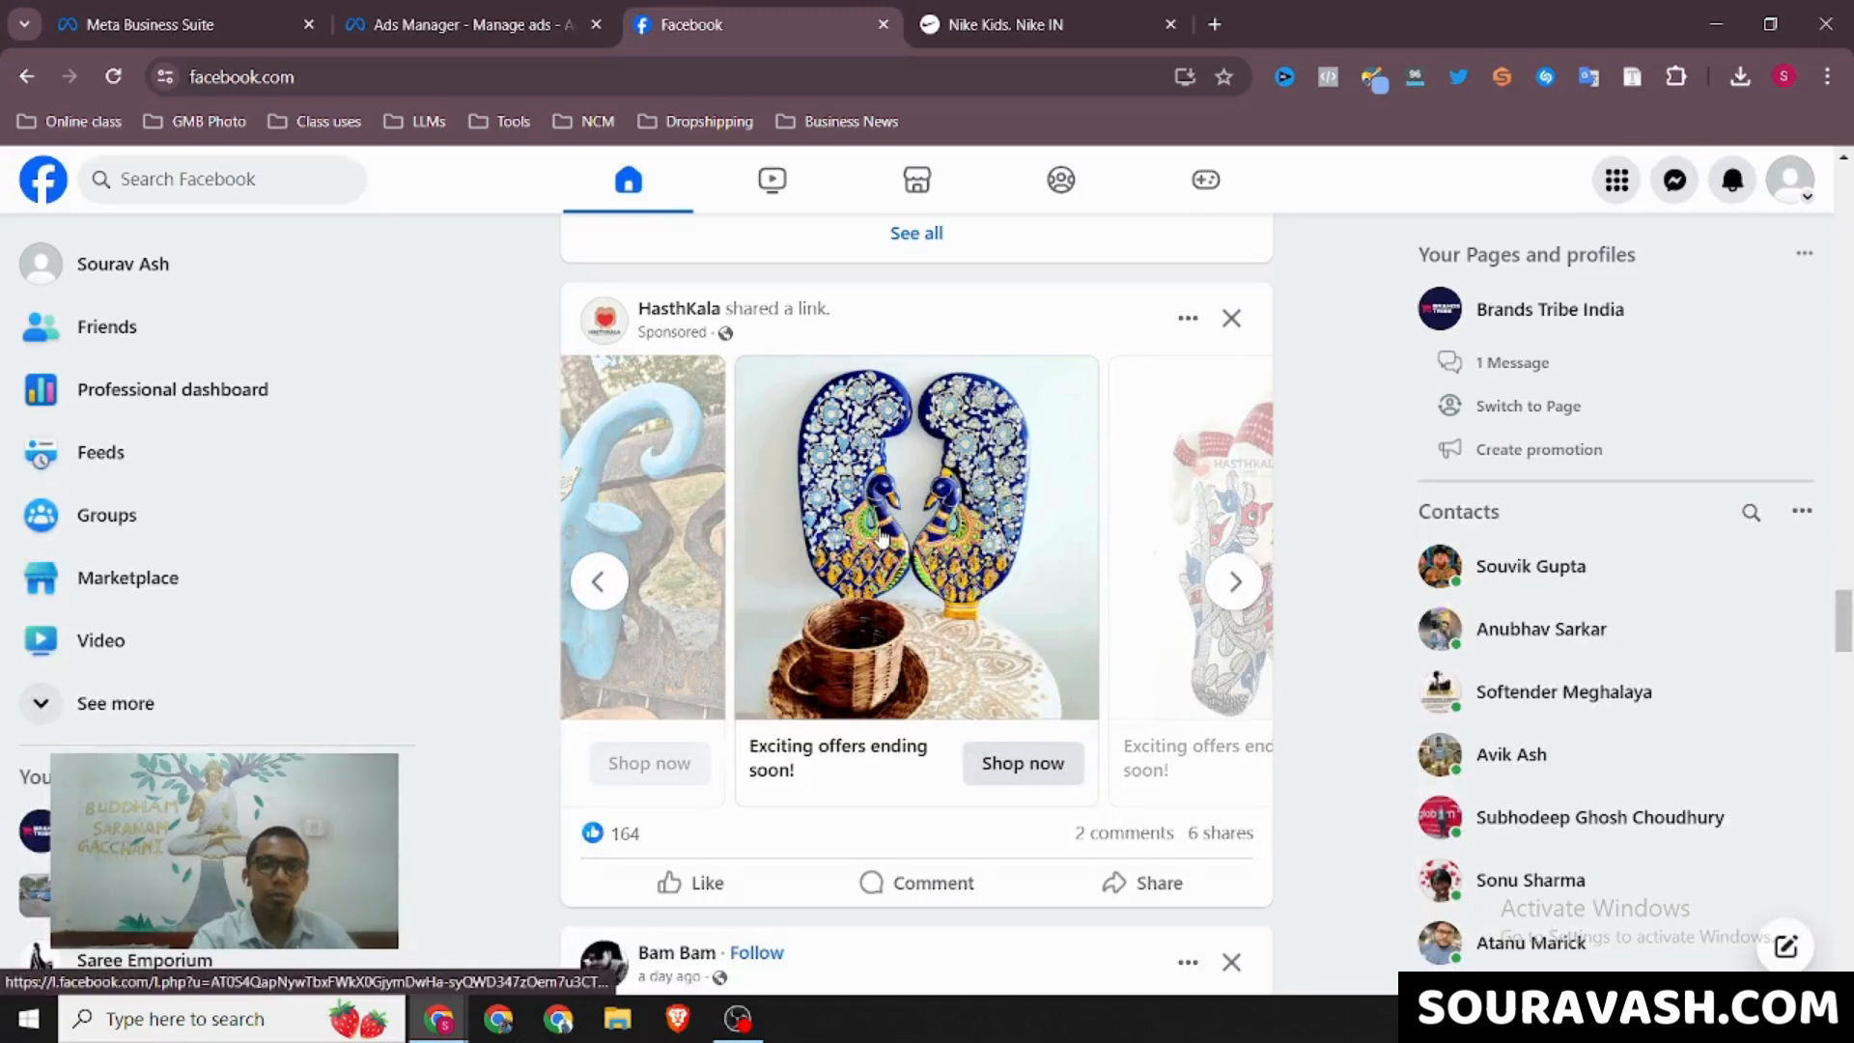
pyautogui.click(1236, 582)
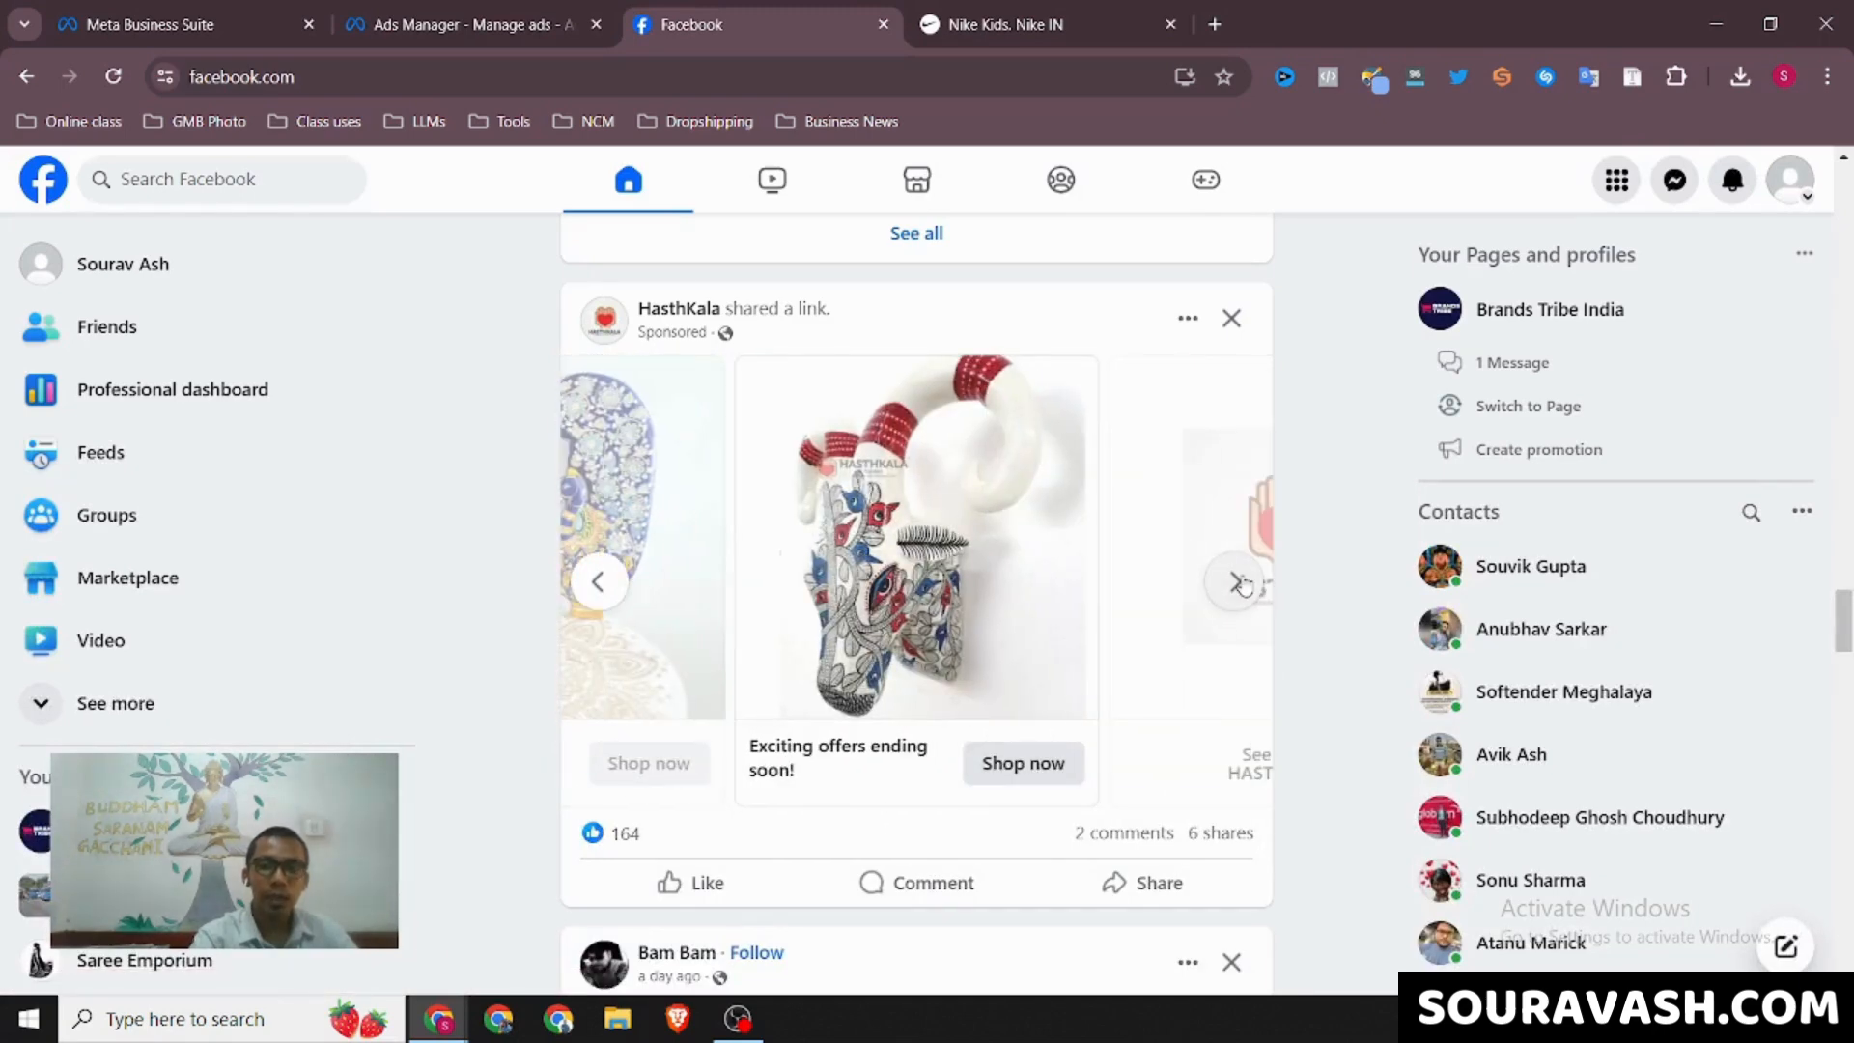
pyautogui.click(1240, 583)
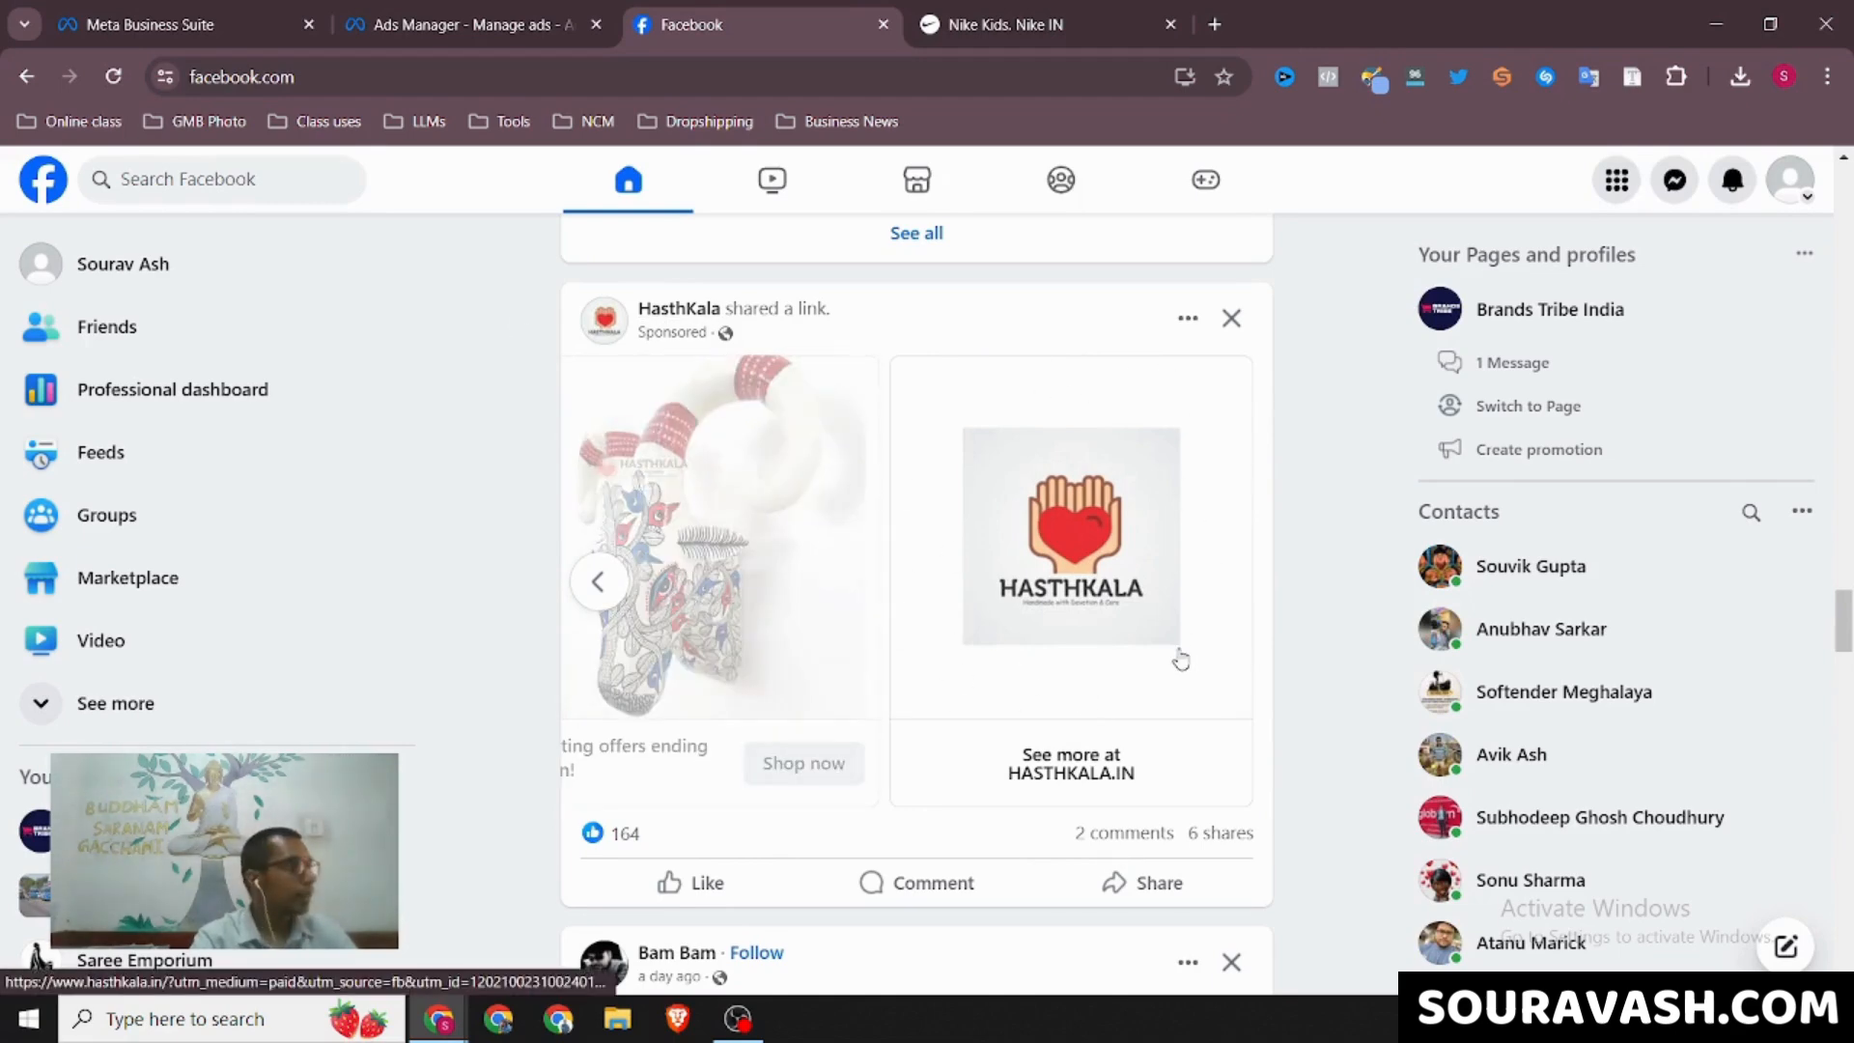
pyautogui.click(533, 10)
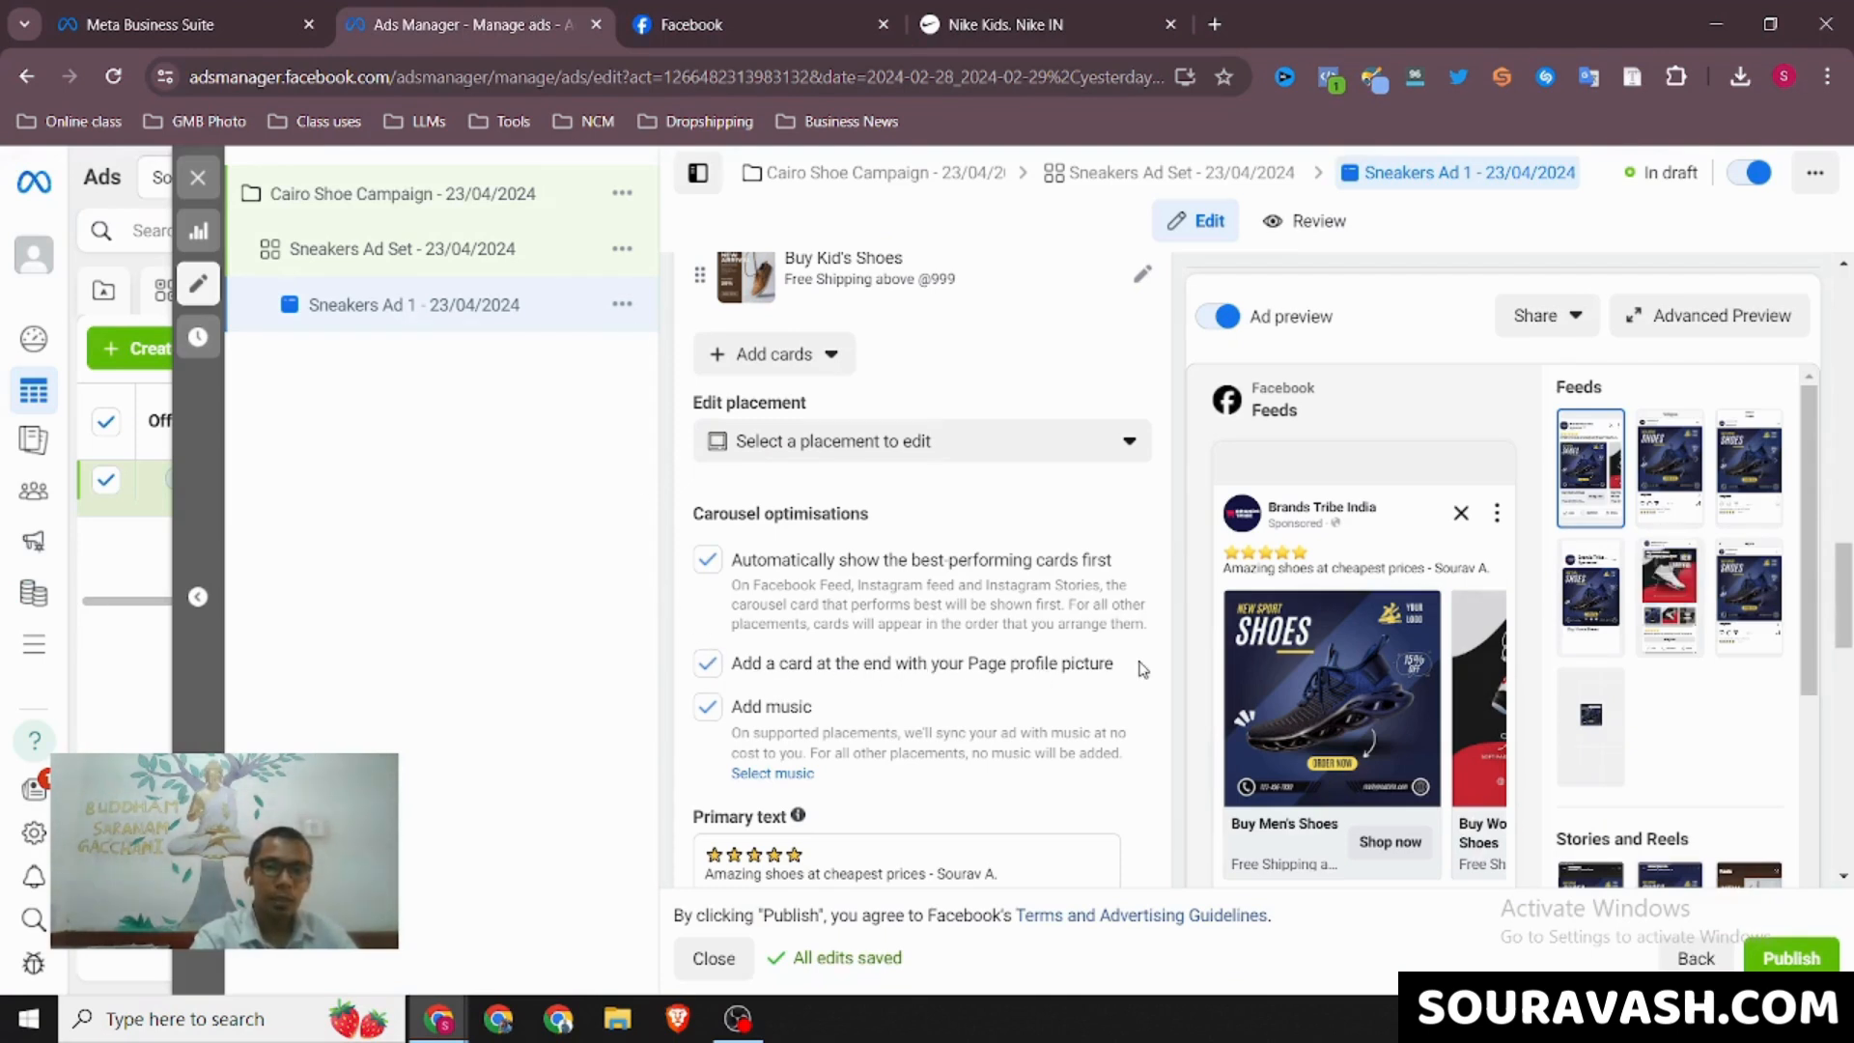
pyautogui.click(702, 12)
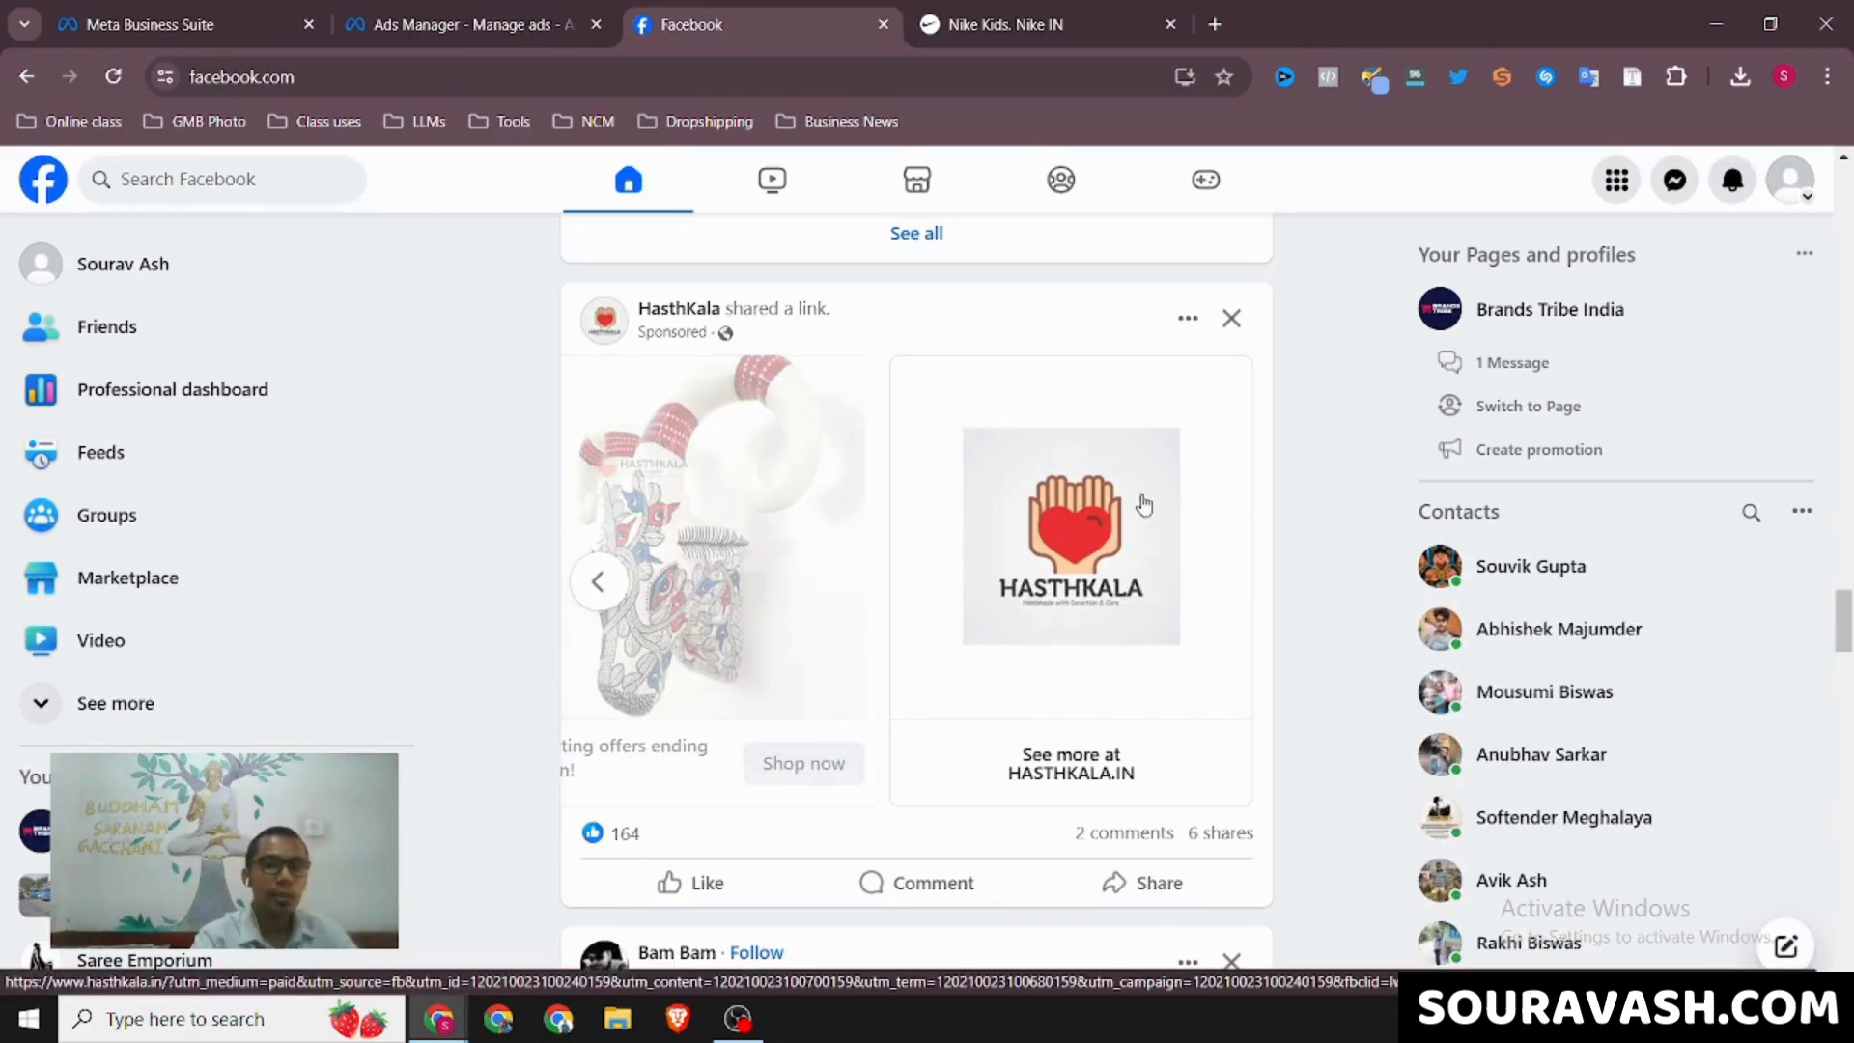
pyautogui.click(513, 9)
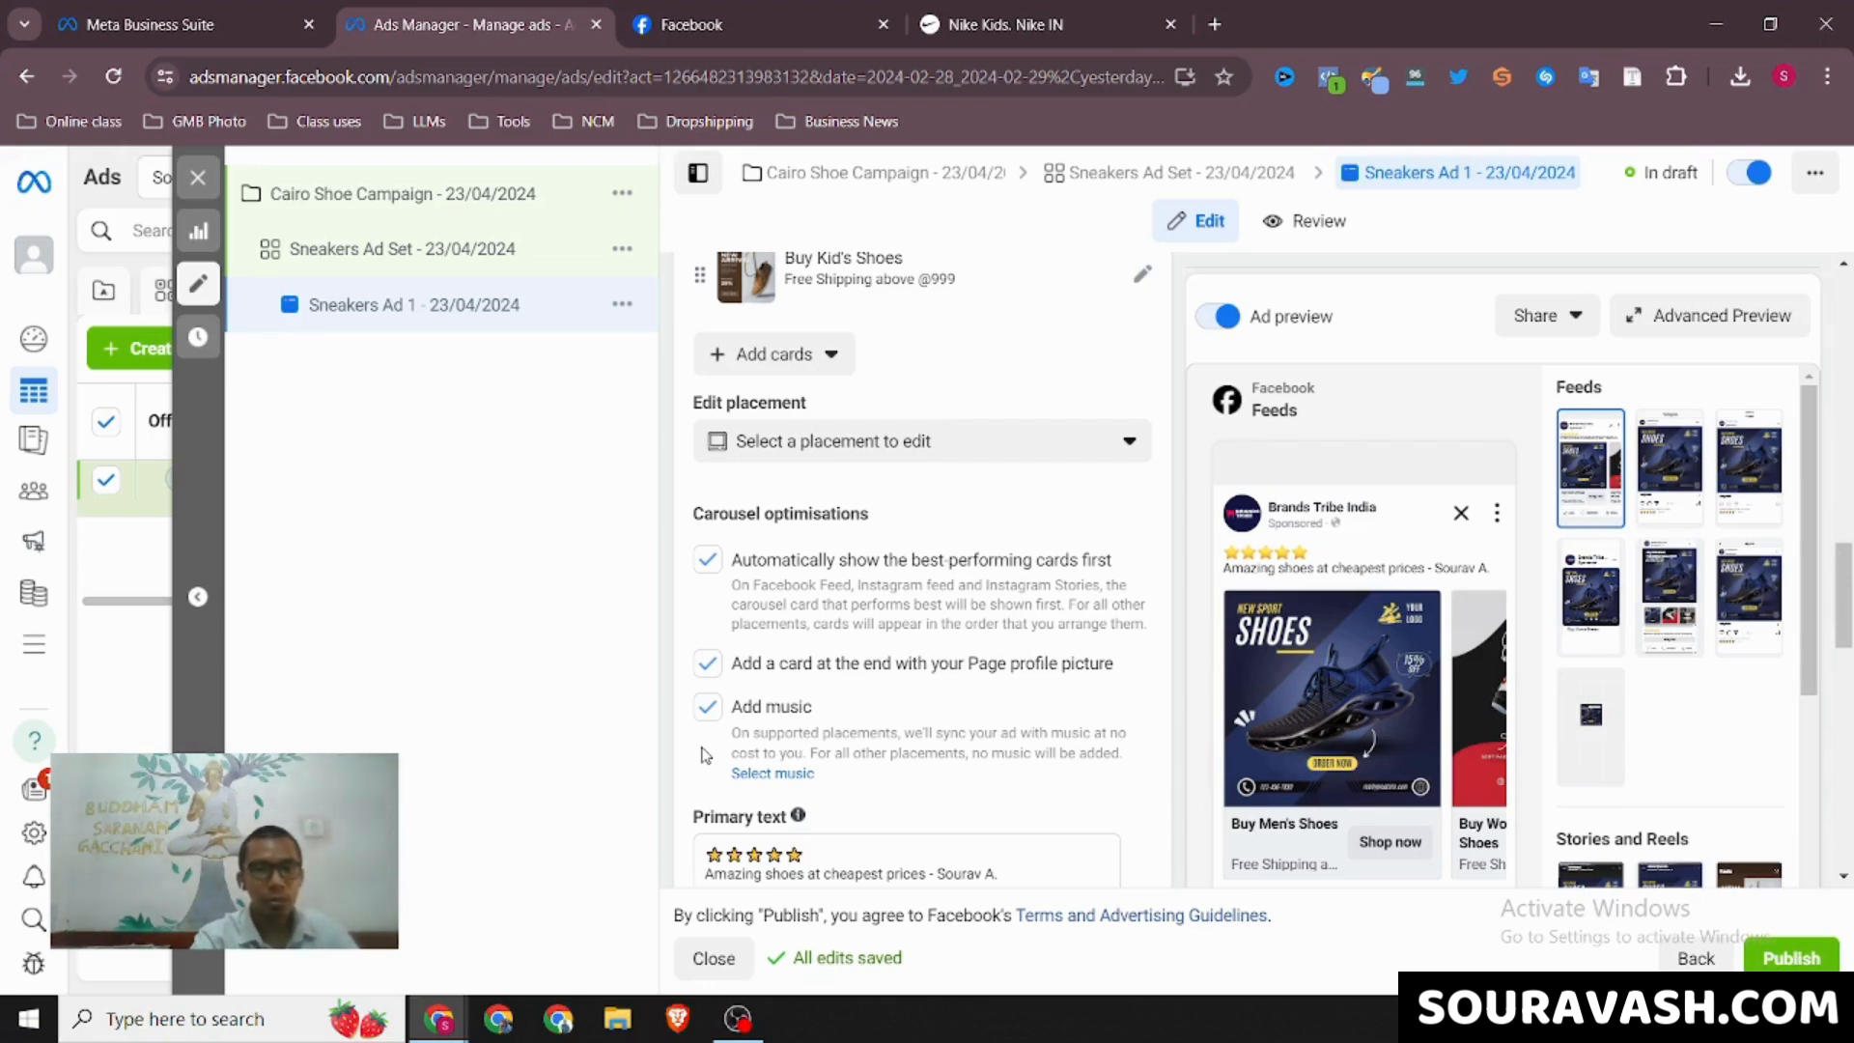
# Review the ad's carousel optimisations, primary text and available call-to-action options, keeping "Shop now" selected
pyautogui.scroll(-2, 704, 756)
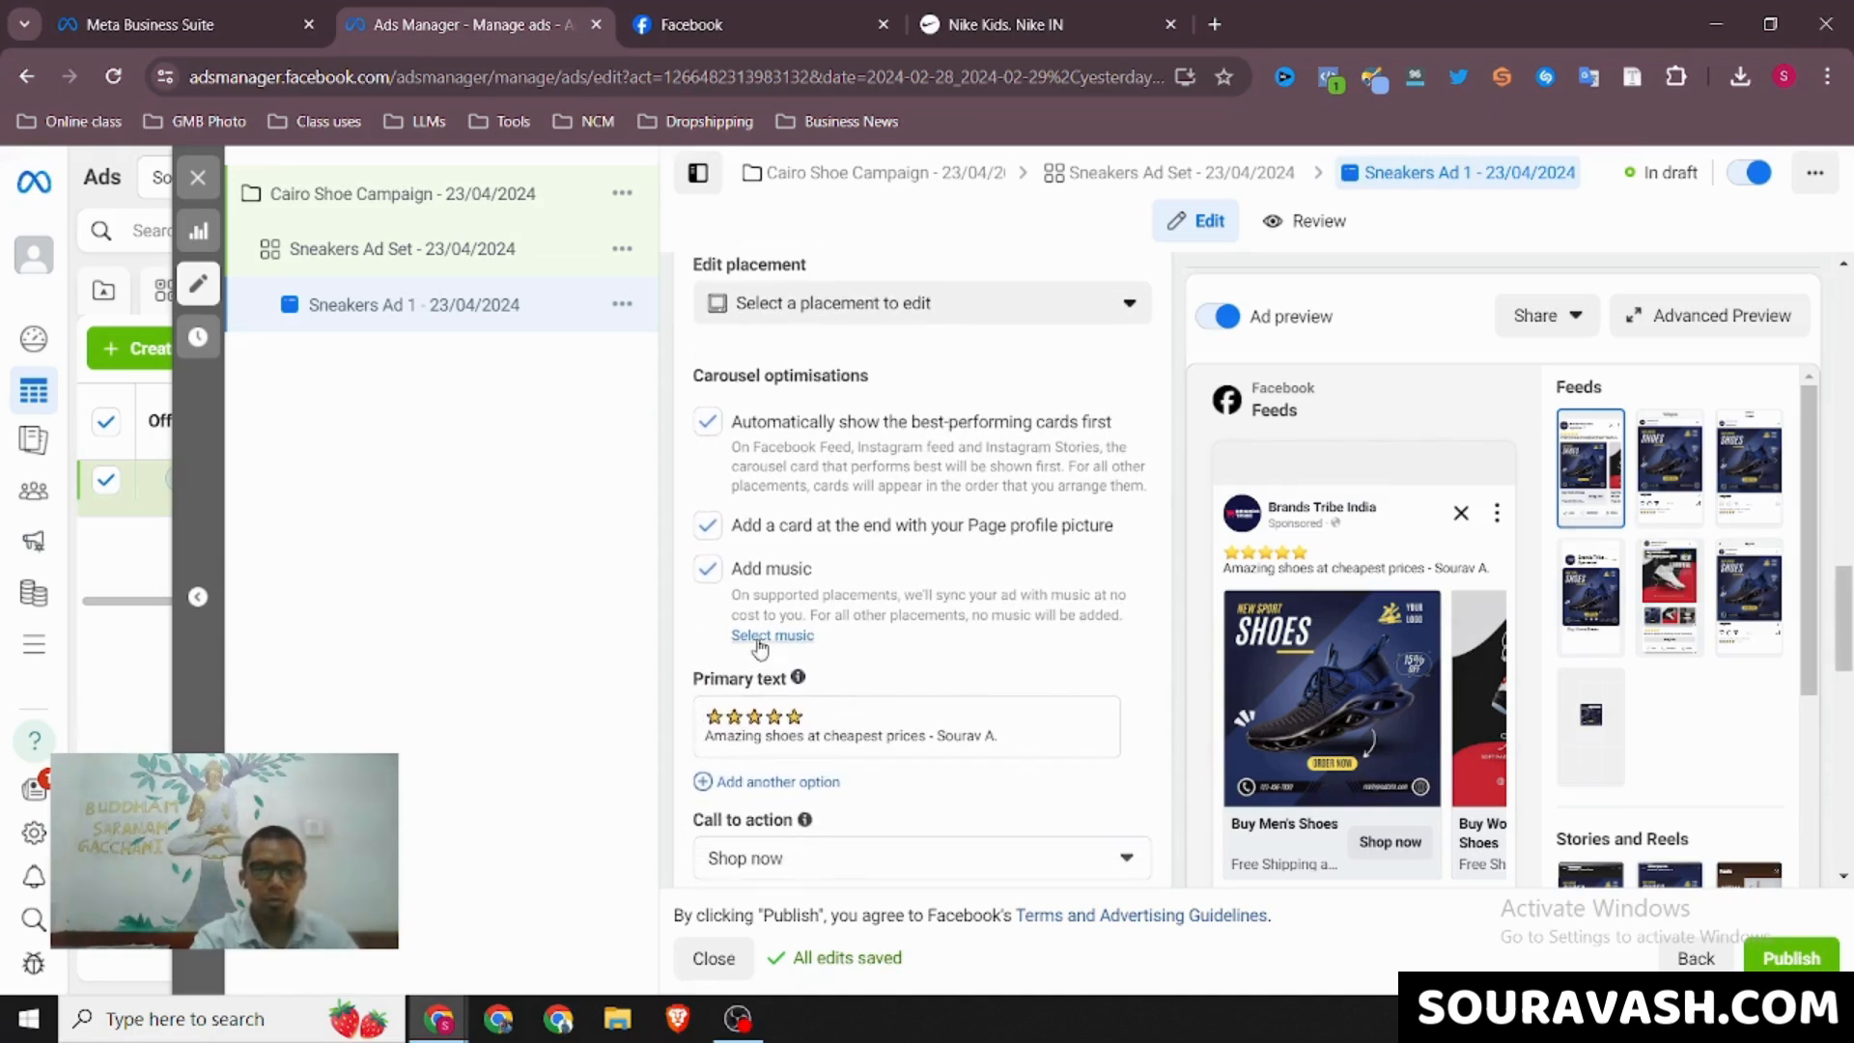
pyautogui.scroll(-1, 685, 750)
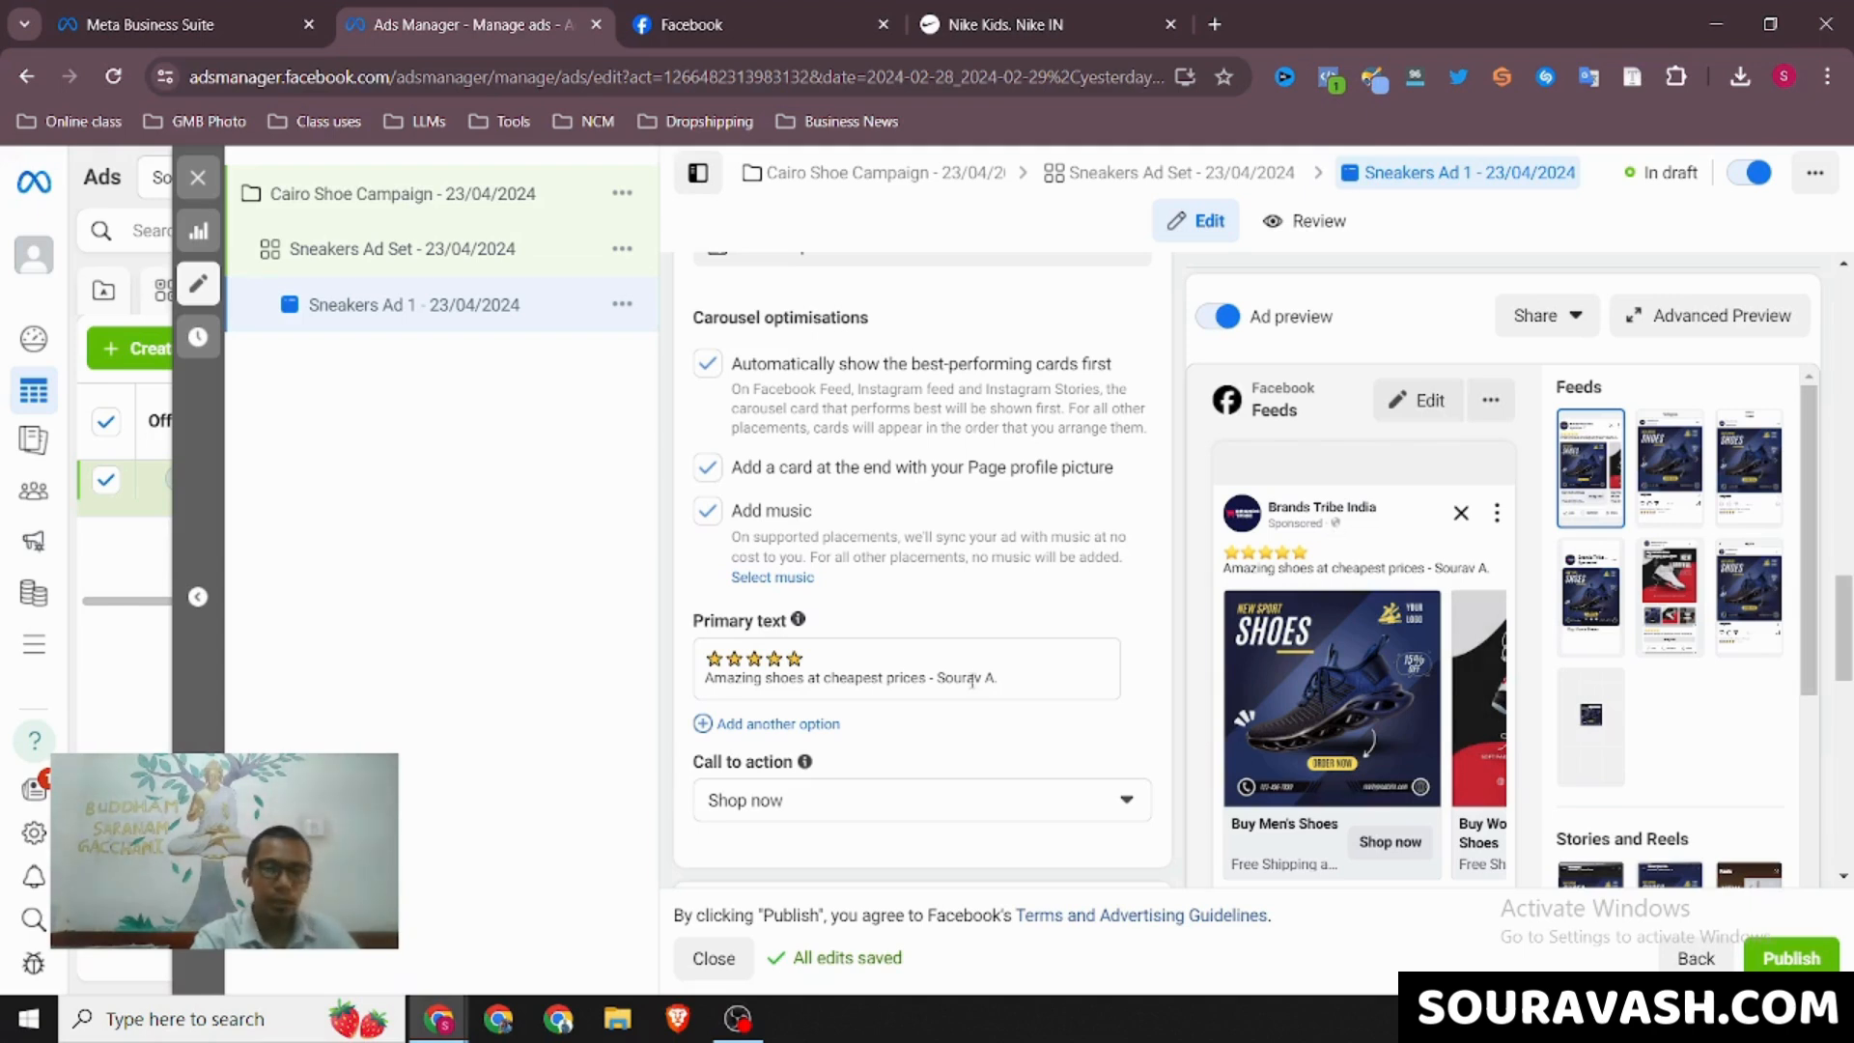
pyautogui.scroll(-1, 927, 719)
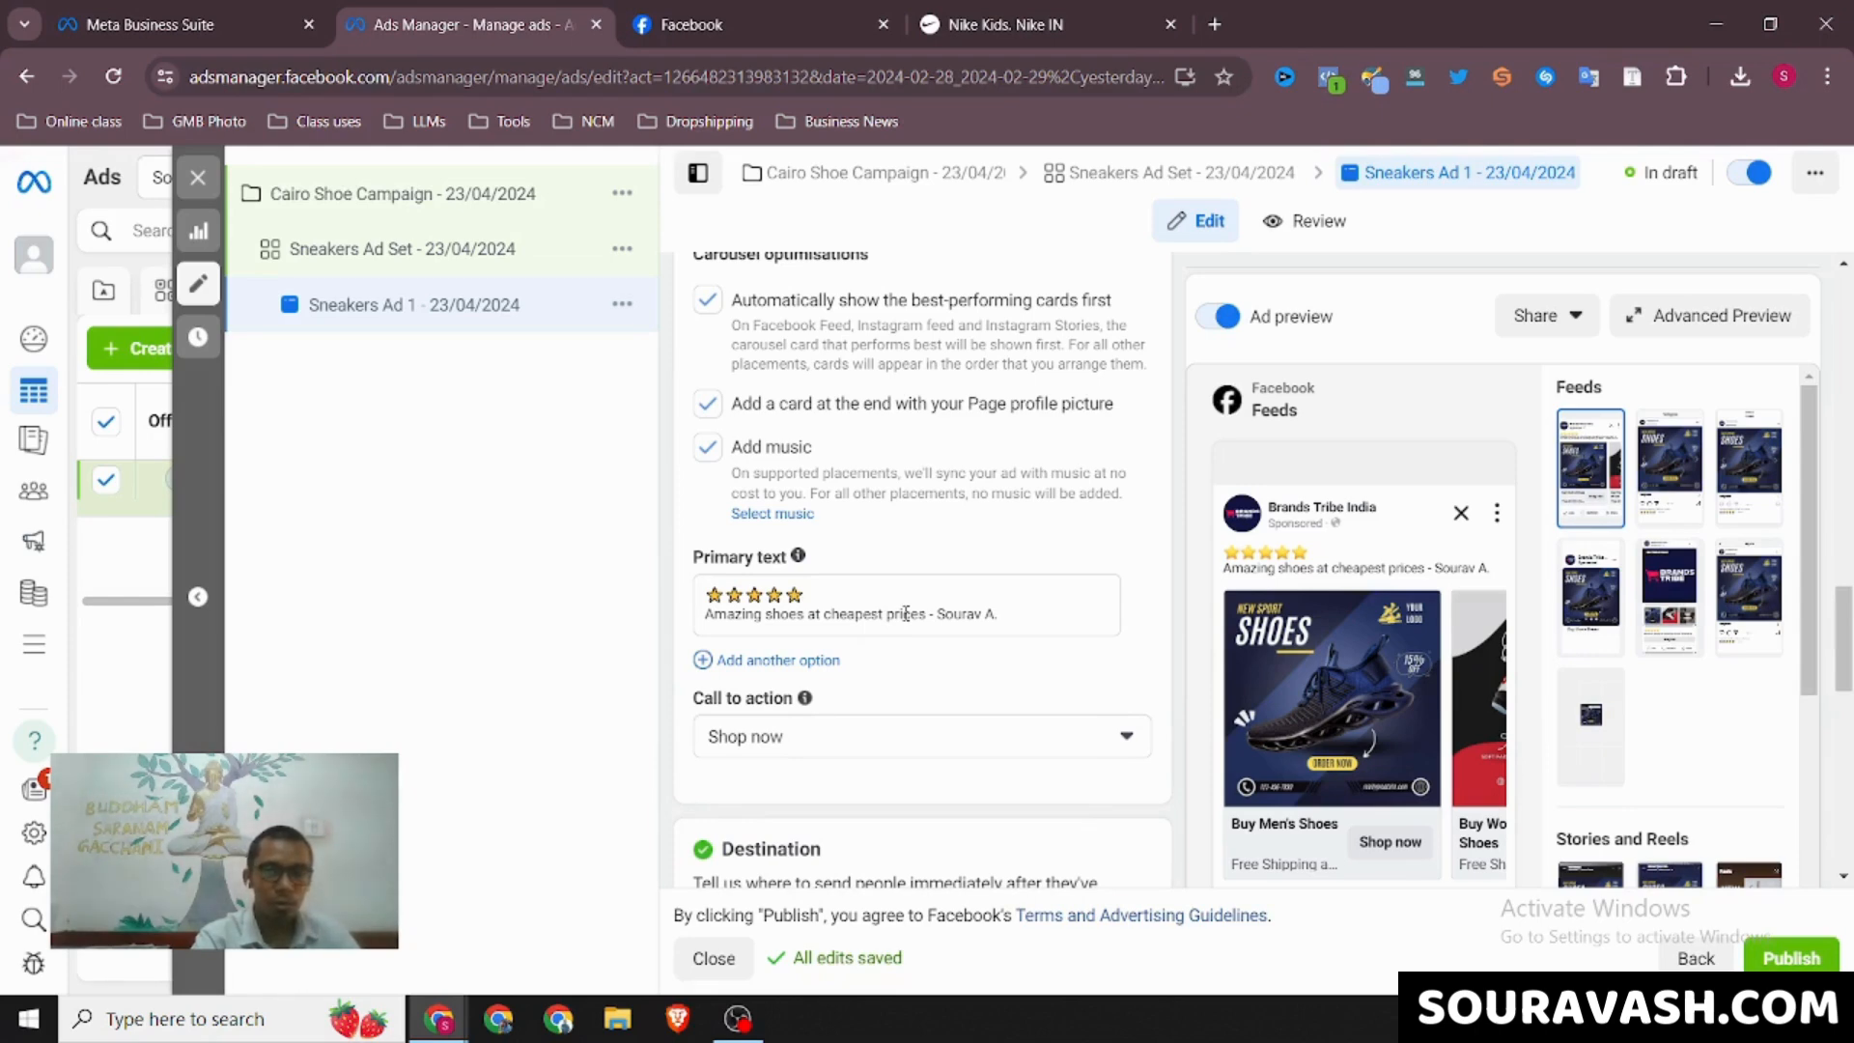
pyautogui.scroll(-1, 908, 663)
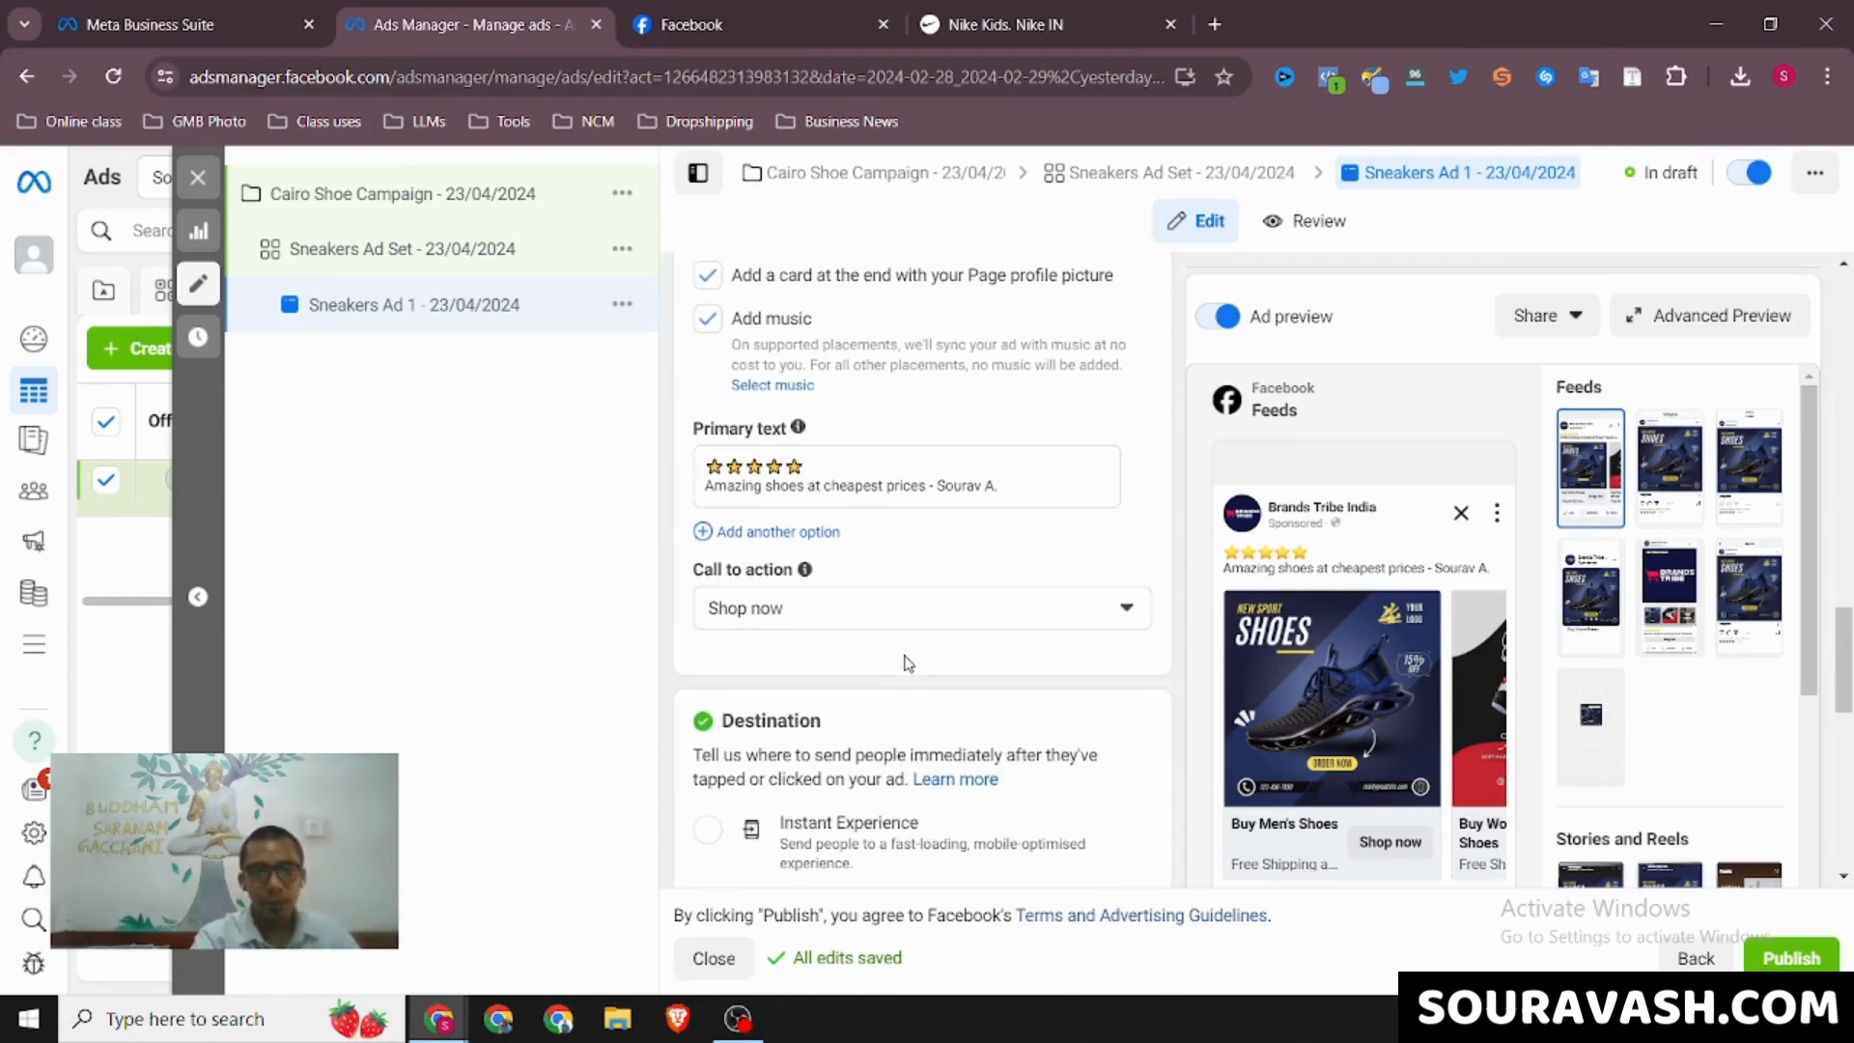
pyautogui.click(836, 614)
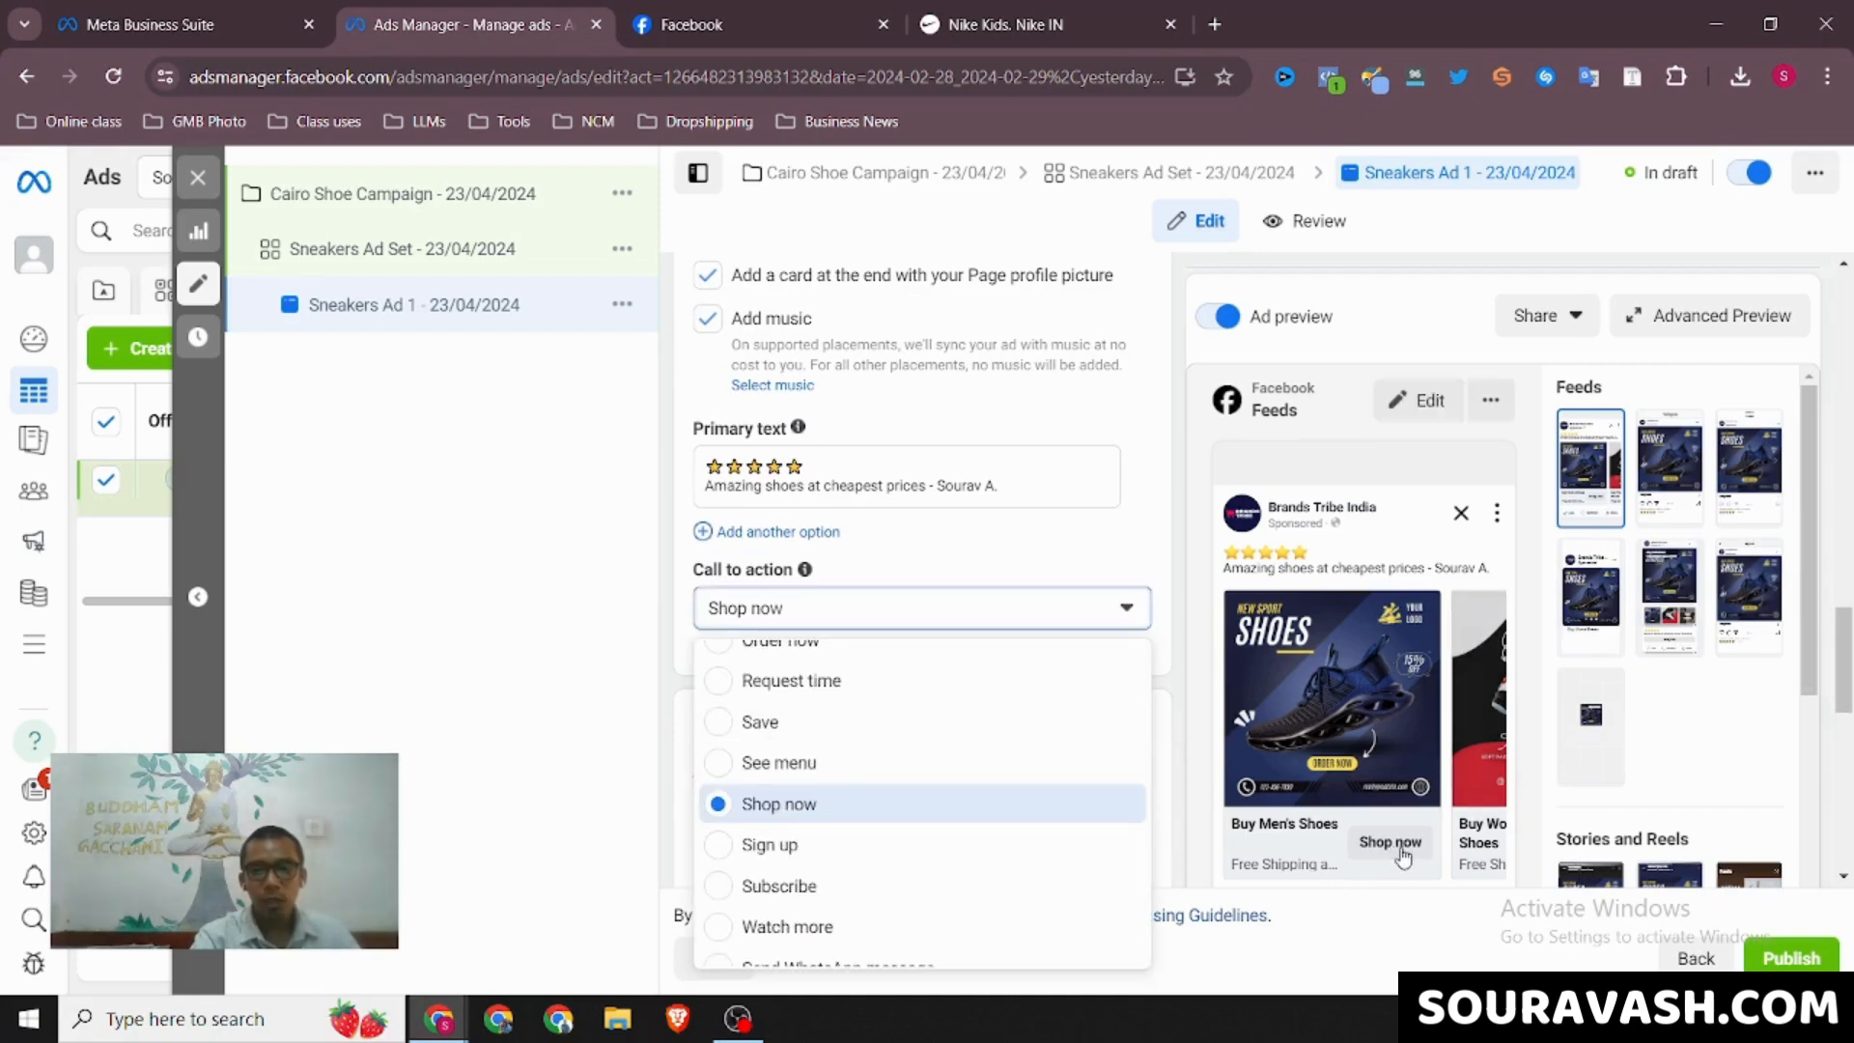
pyautogui.scroll(5, 870, 844)
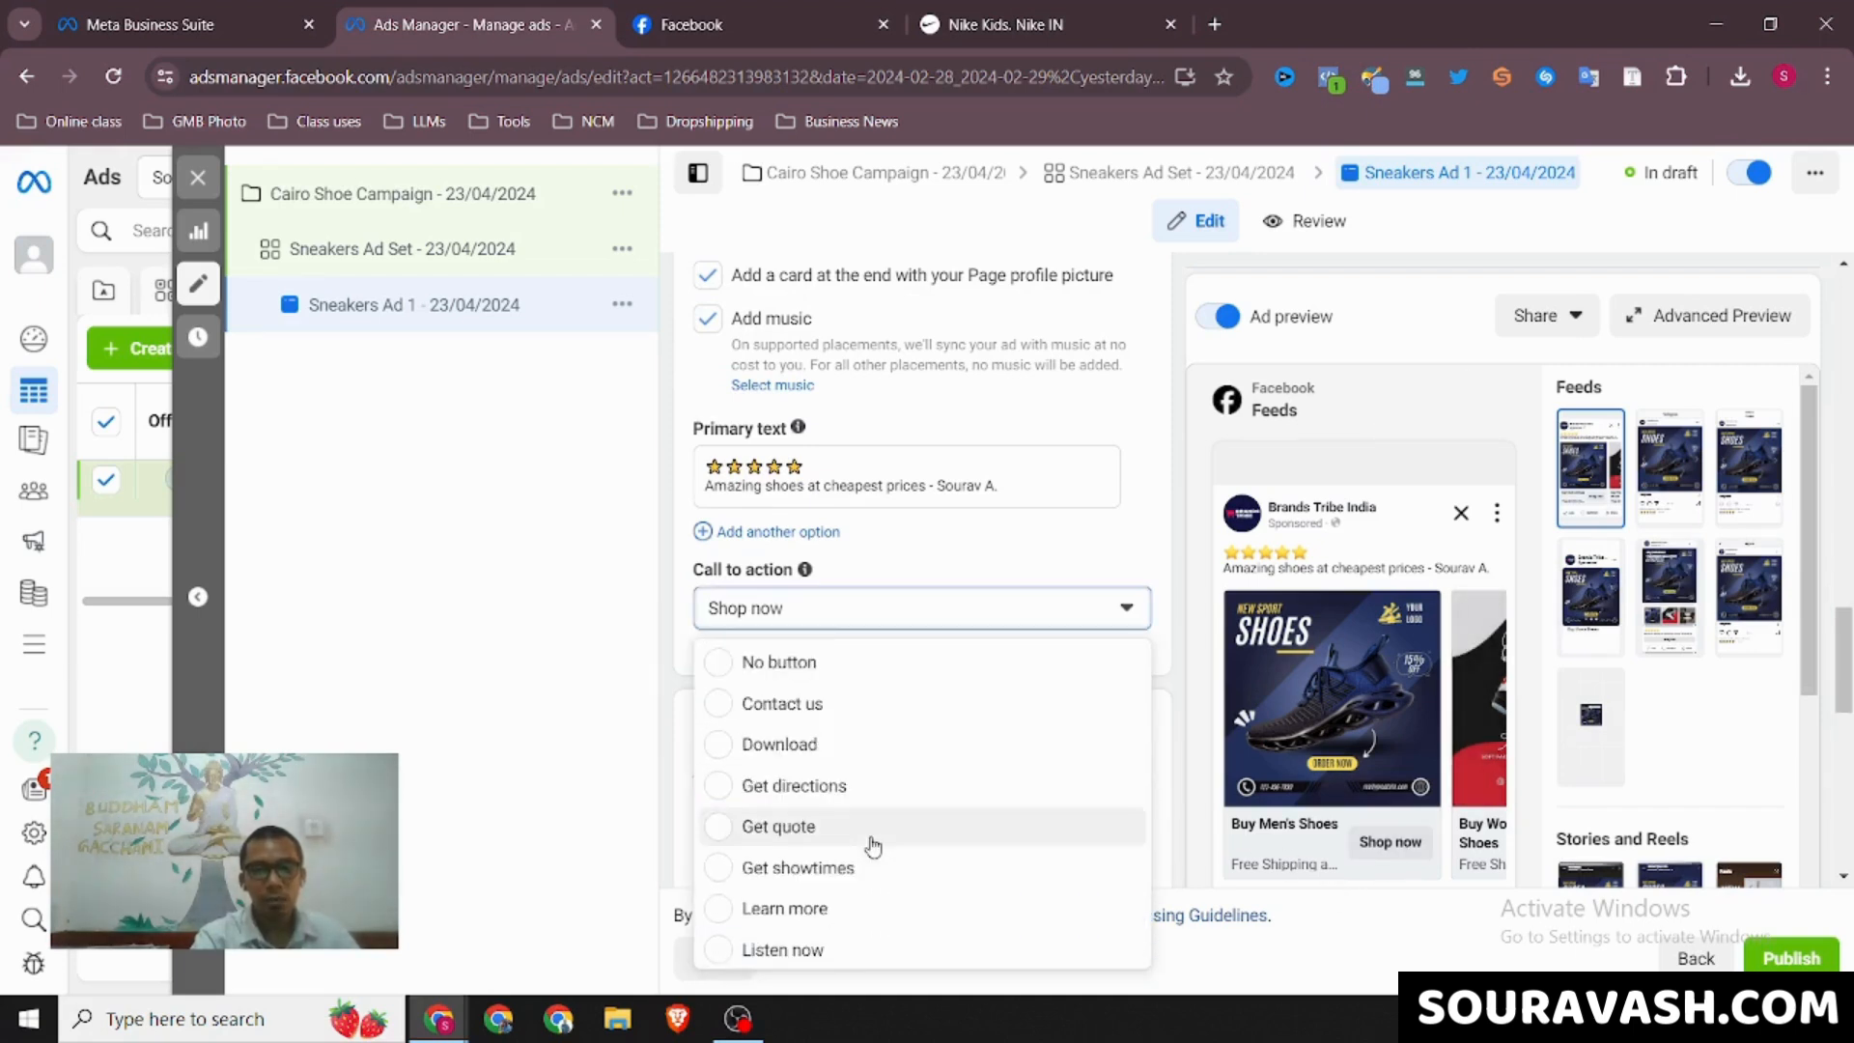
pyautogui.scroll(-5, 872, 845)
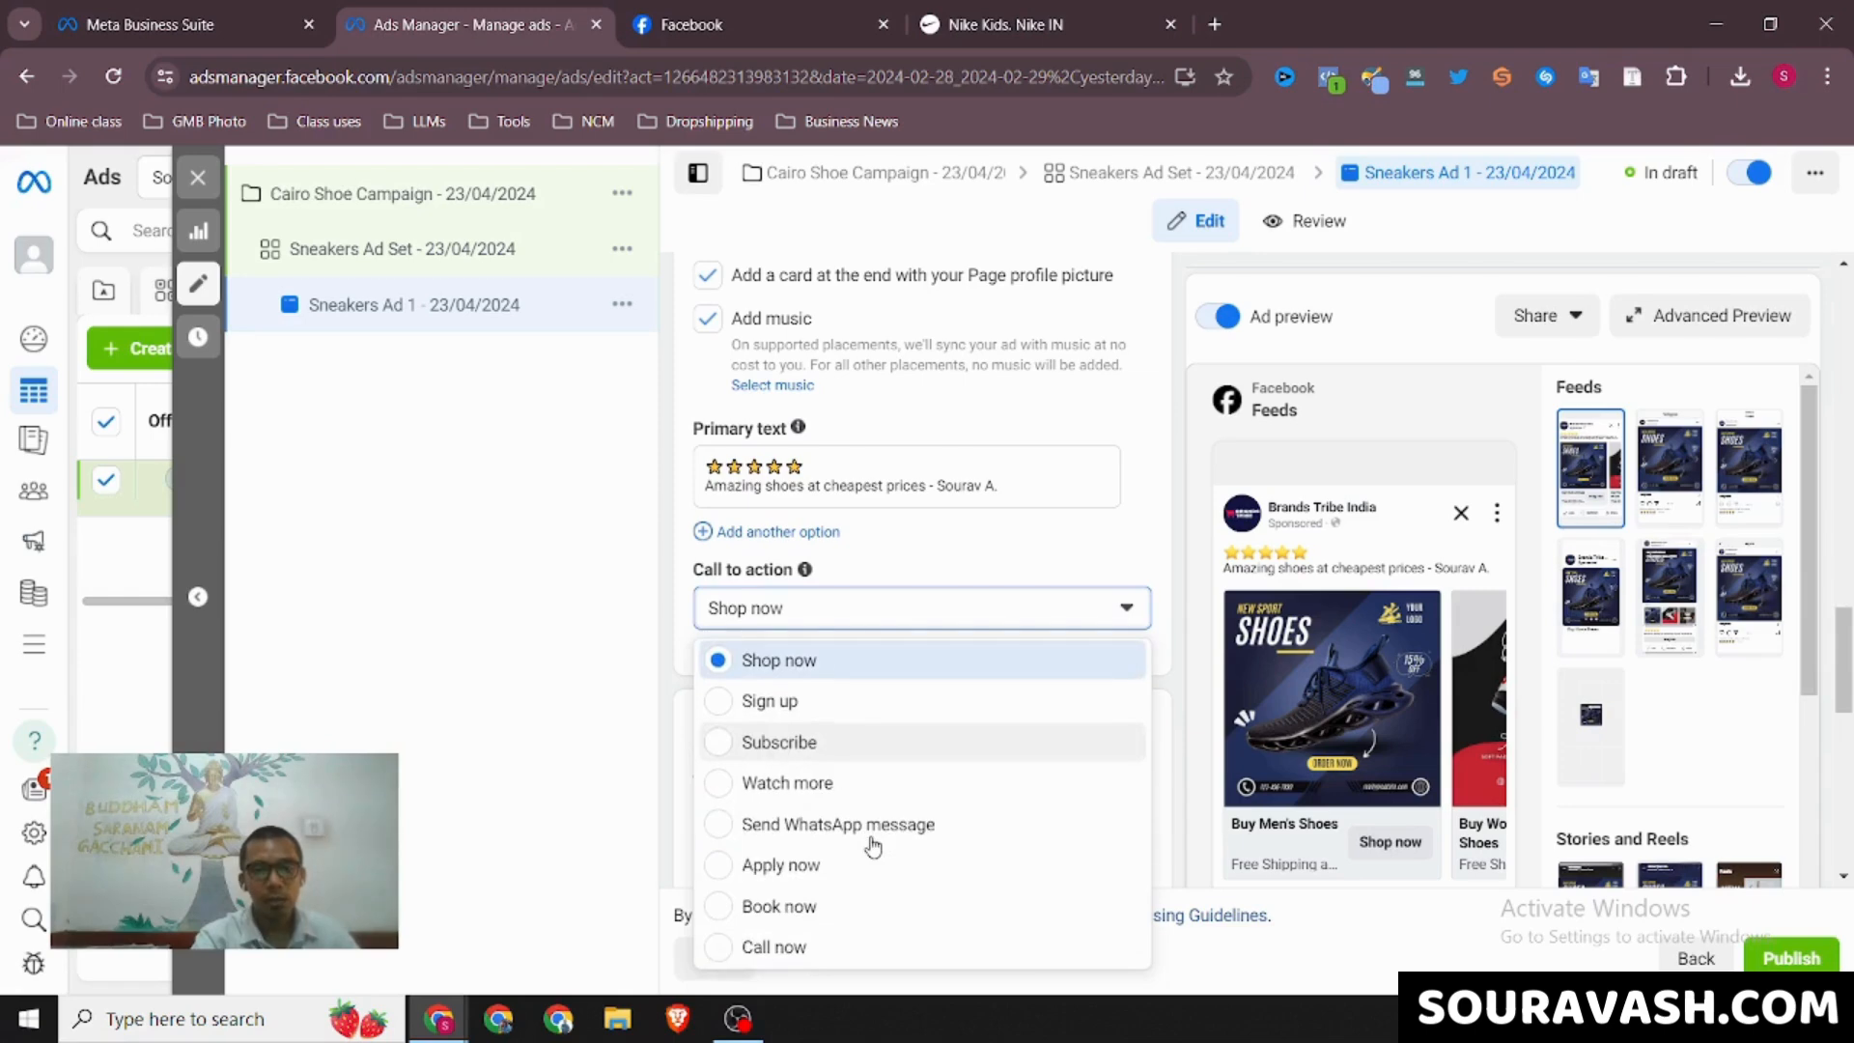
pyautogui.click(517, 778)
# Check the ad's website destination, See more URL and display link, and look back over the carousel cards
pyautogui.scroll(-4, 893, 749)
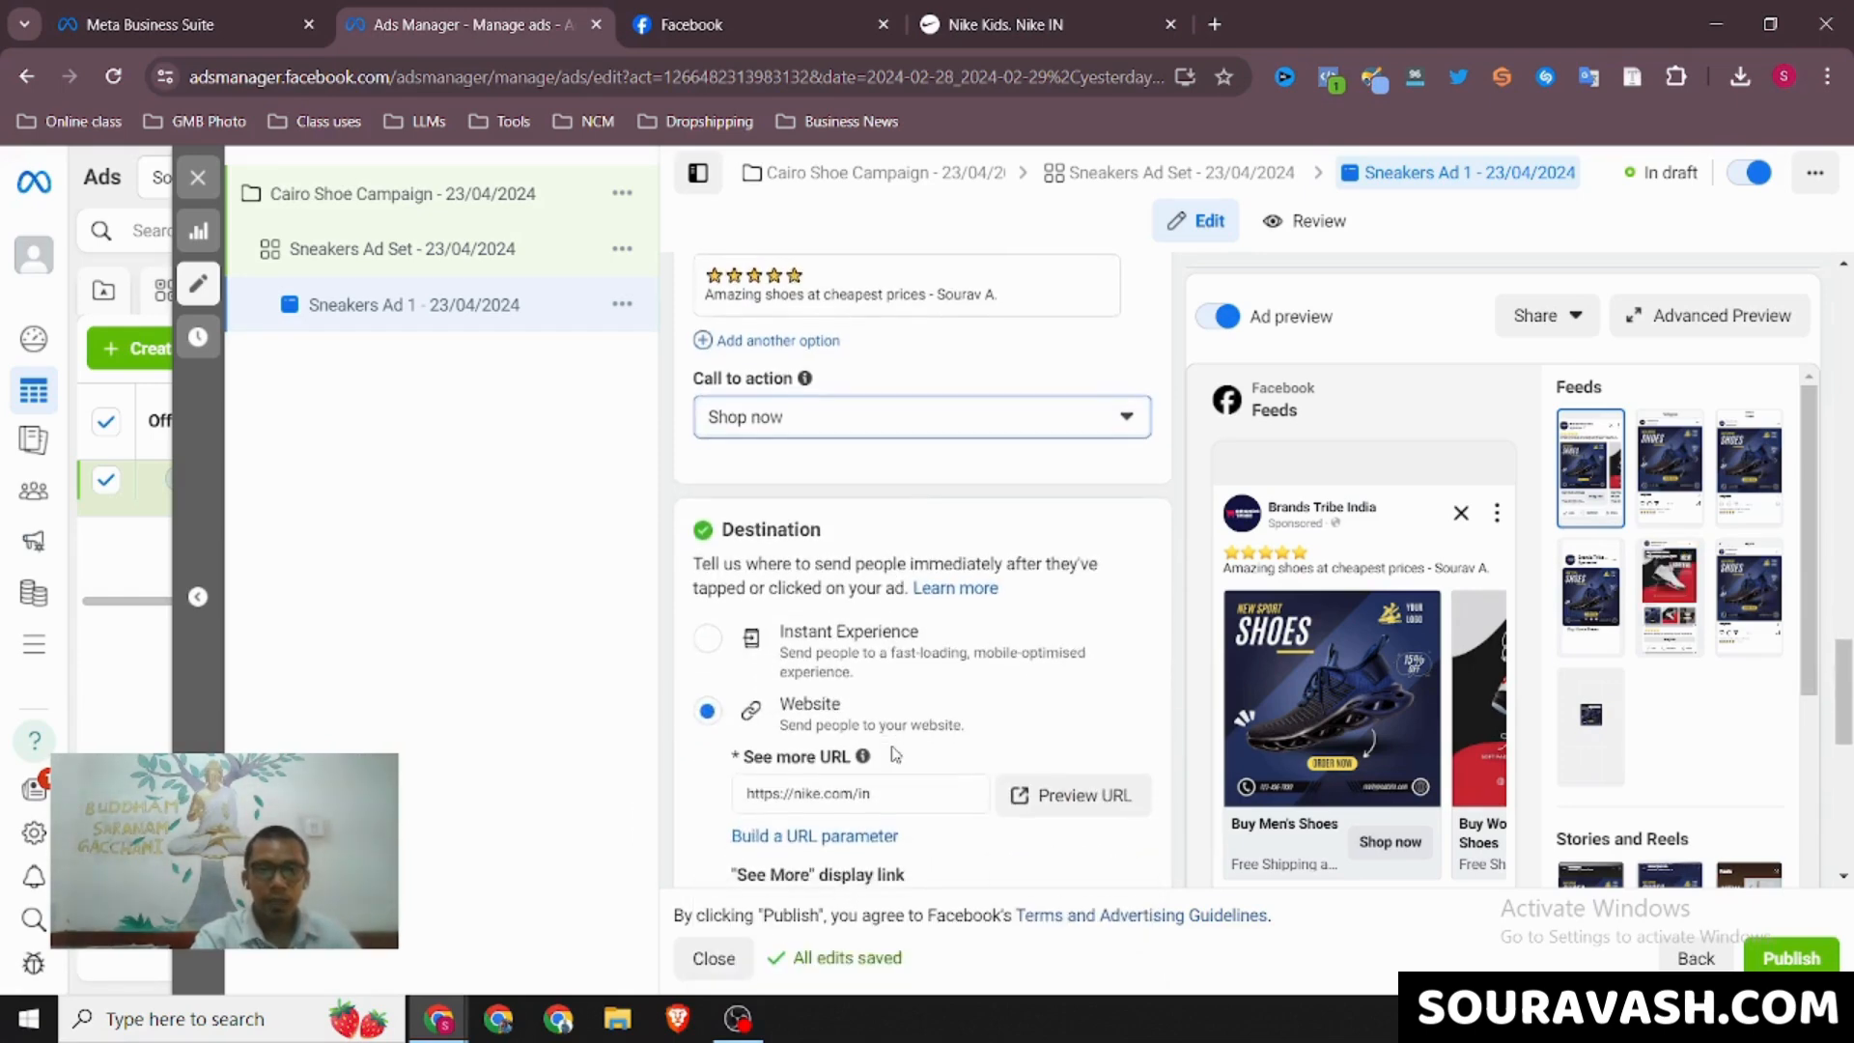
pyautogui.scroll(-2, 893, 751)
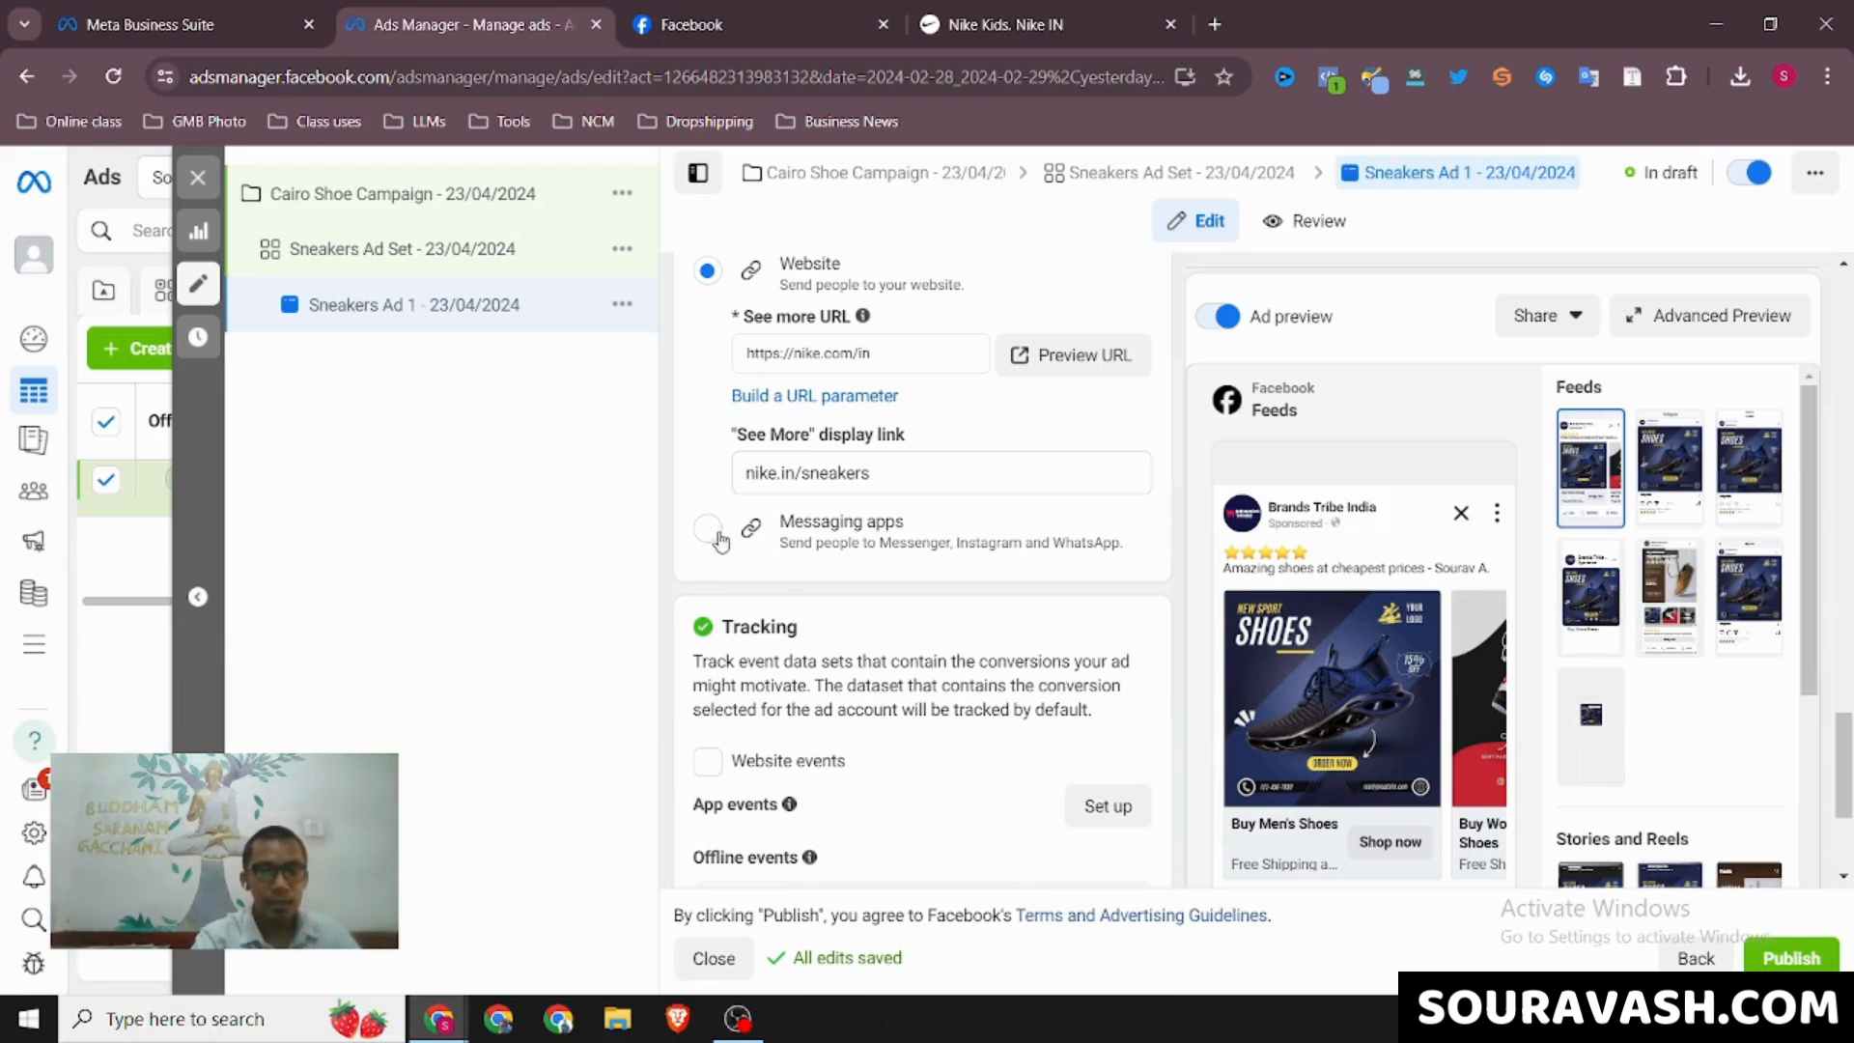
pyautogui.scroll(2, 709, 539)
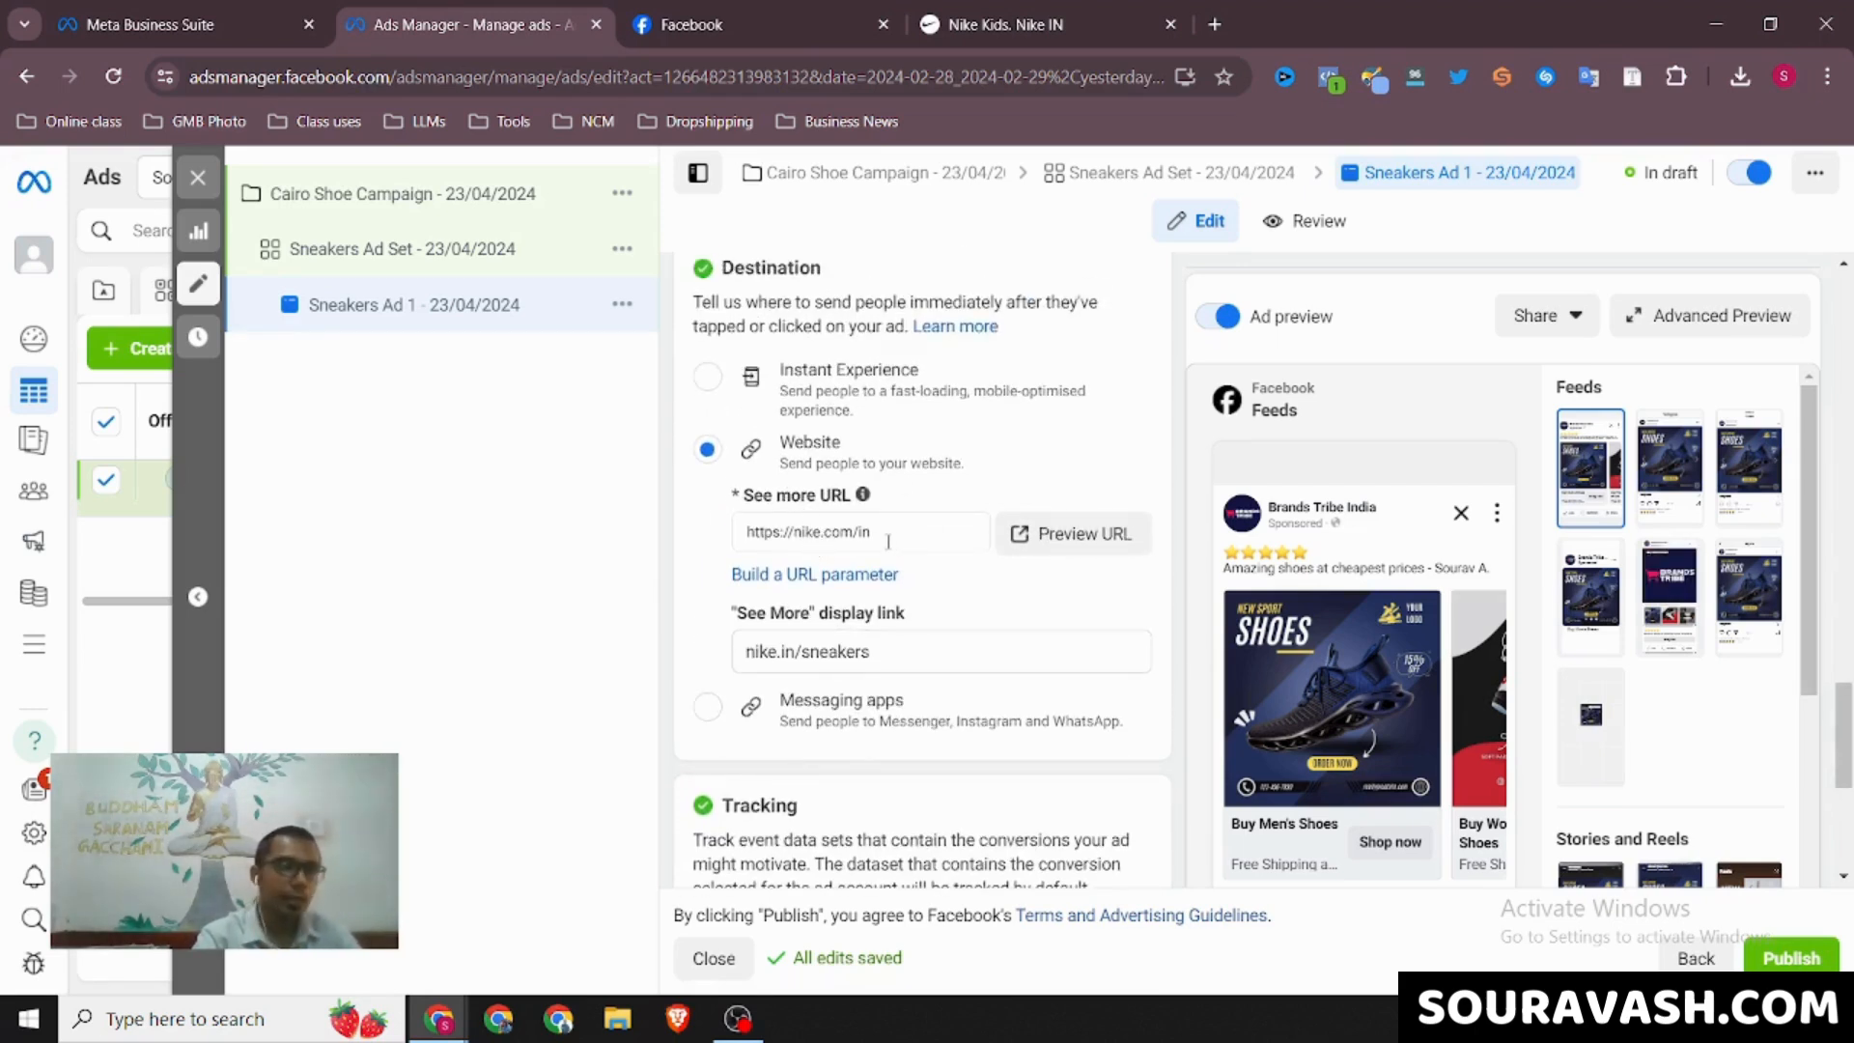
pyautogui.scroll(13, 886, 541)
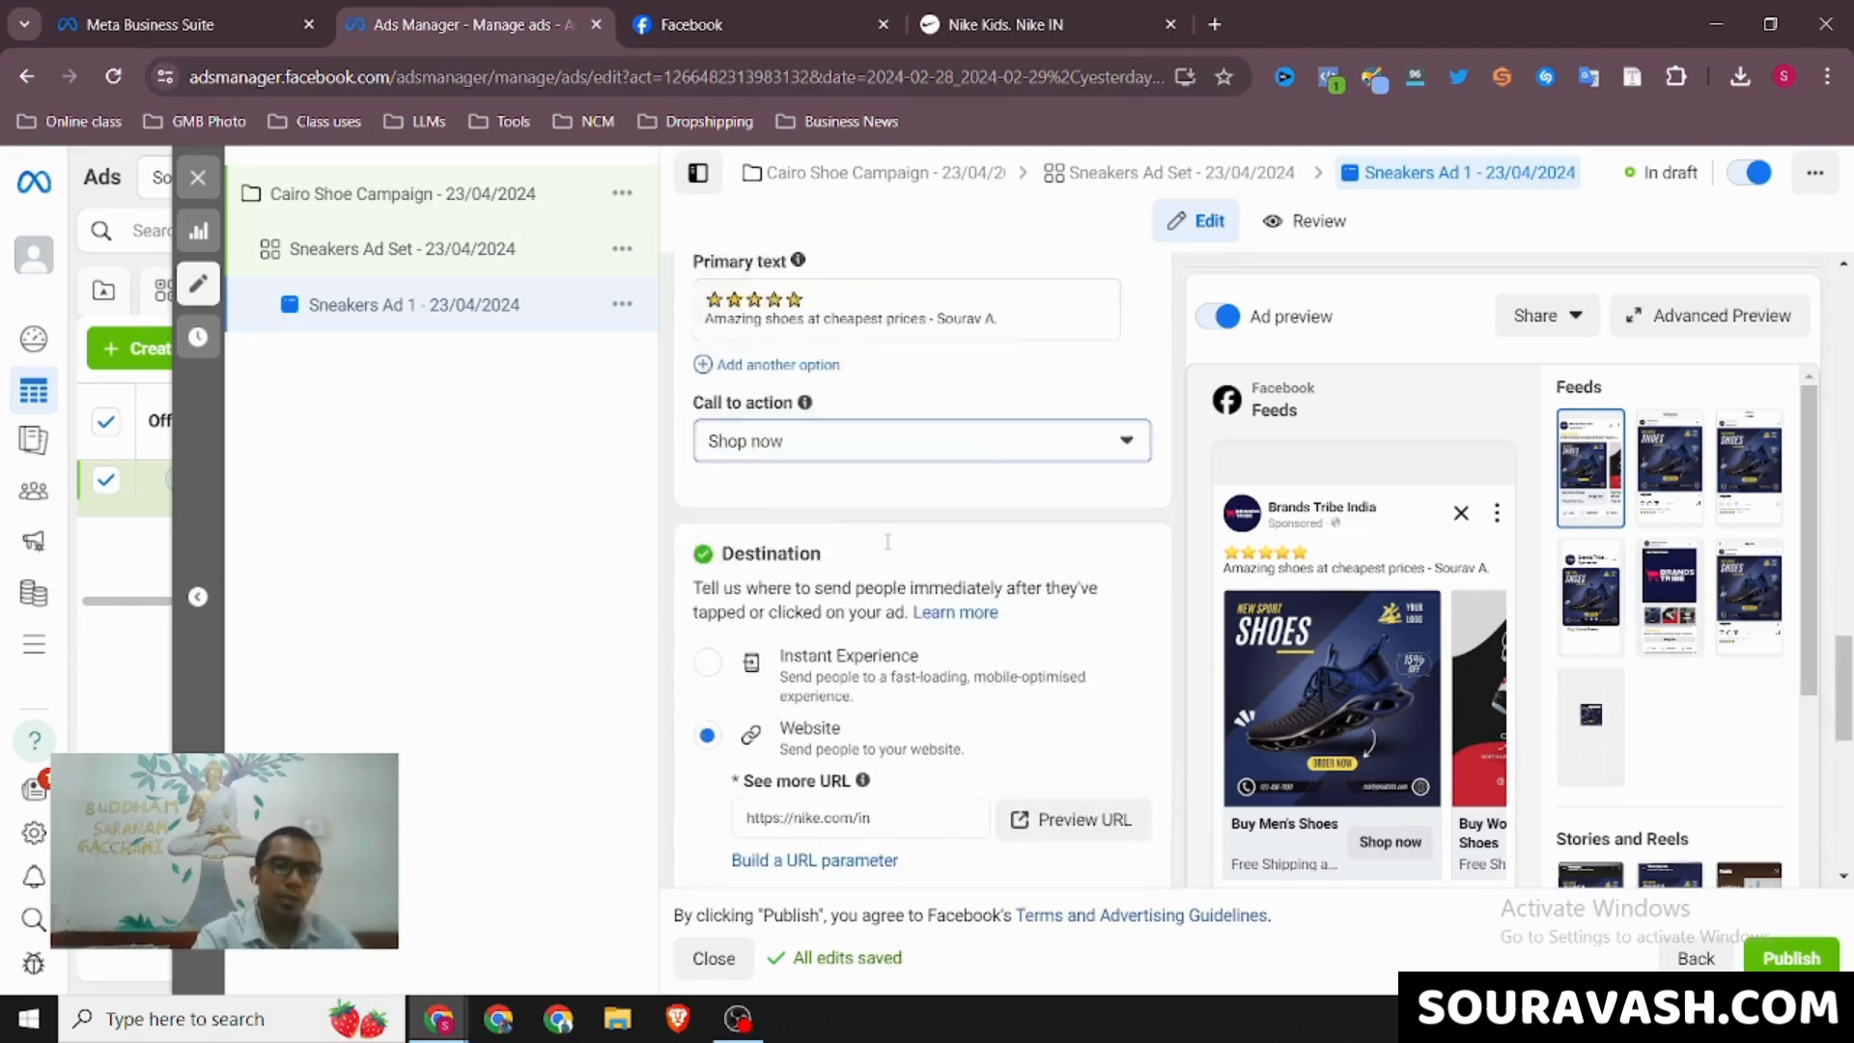
pyautogui.scroll(1, 889, 547)
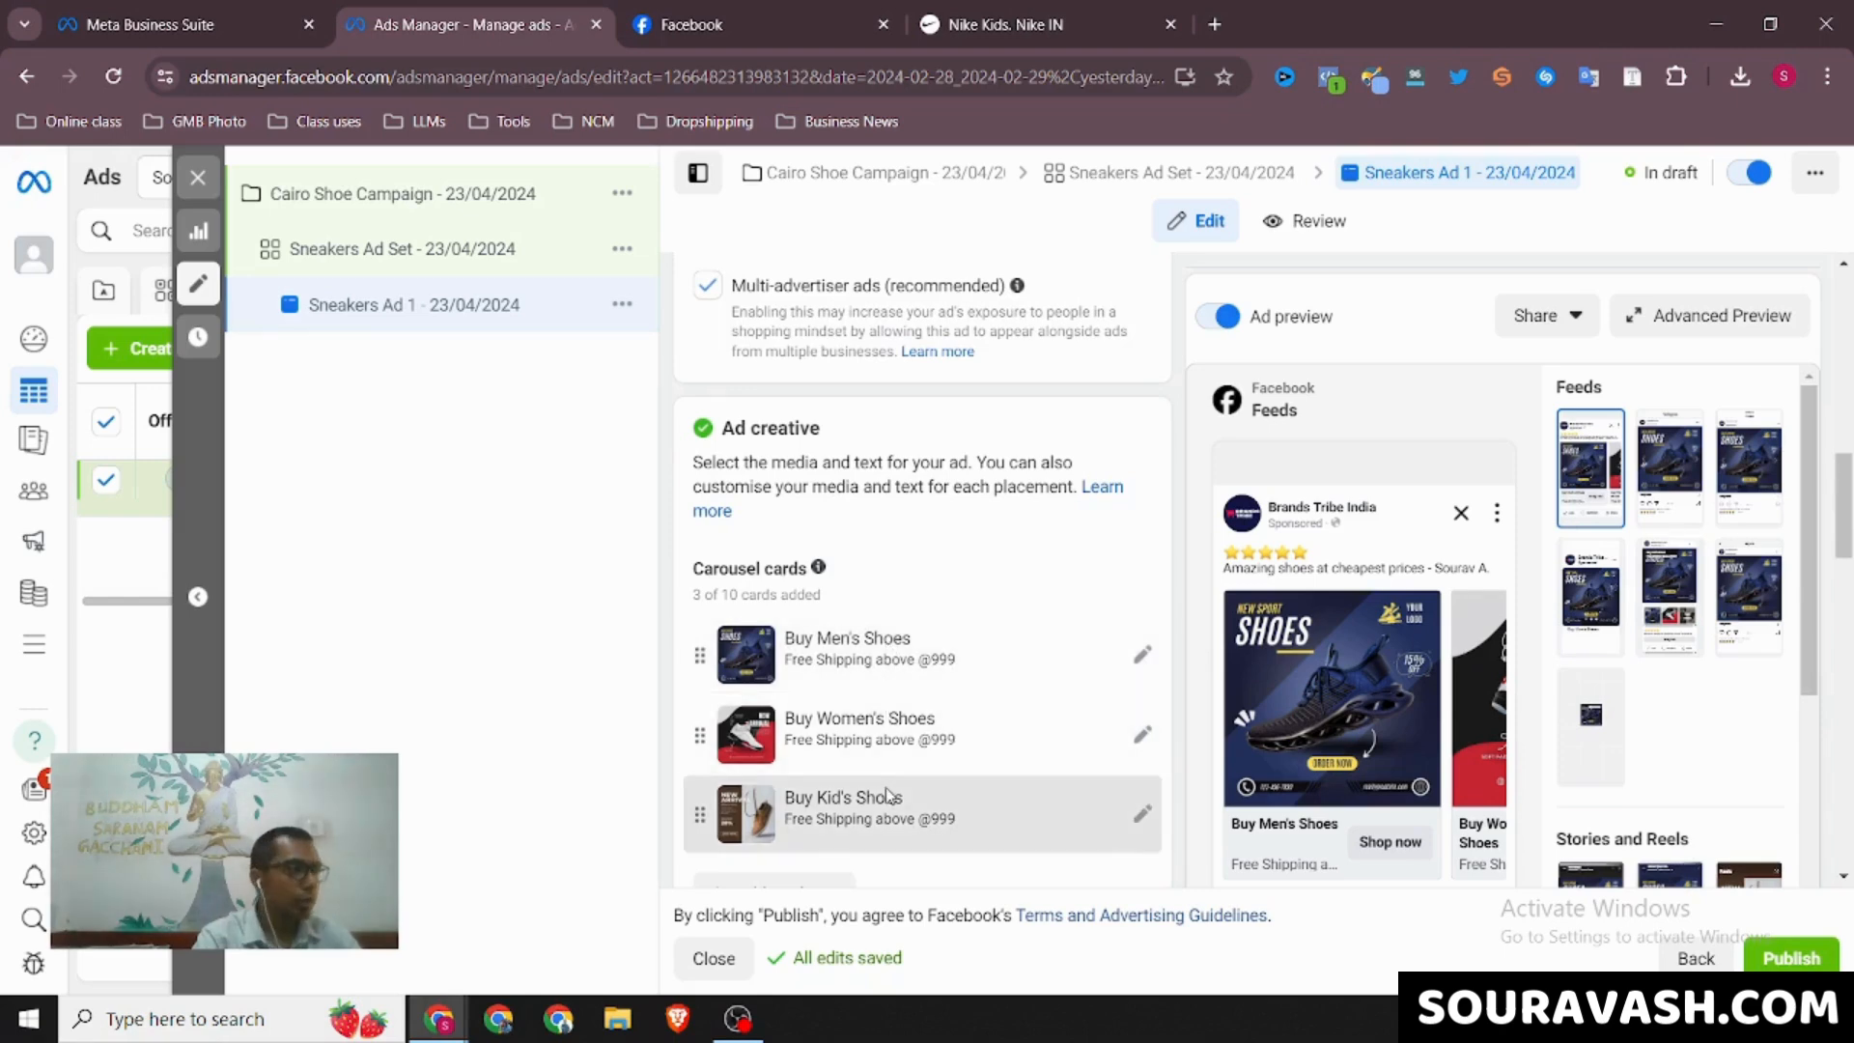
# Review the ad's destination links, compare them with the HasthKala carousel's end card on Facebook, and return to Ads Manager
pyautogui.scroll(-10, 889, 797)
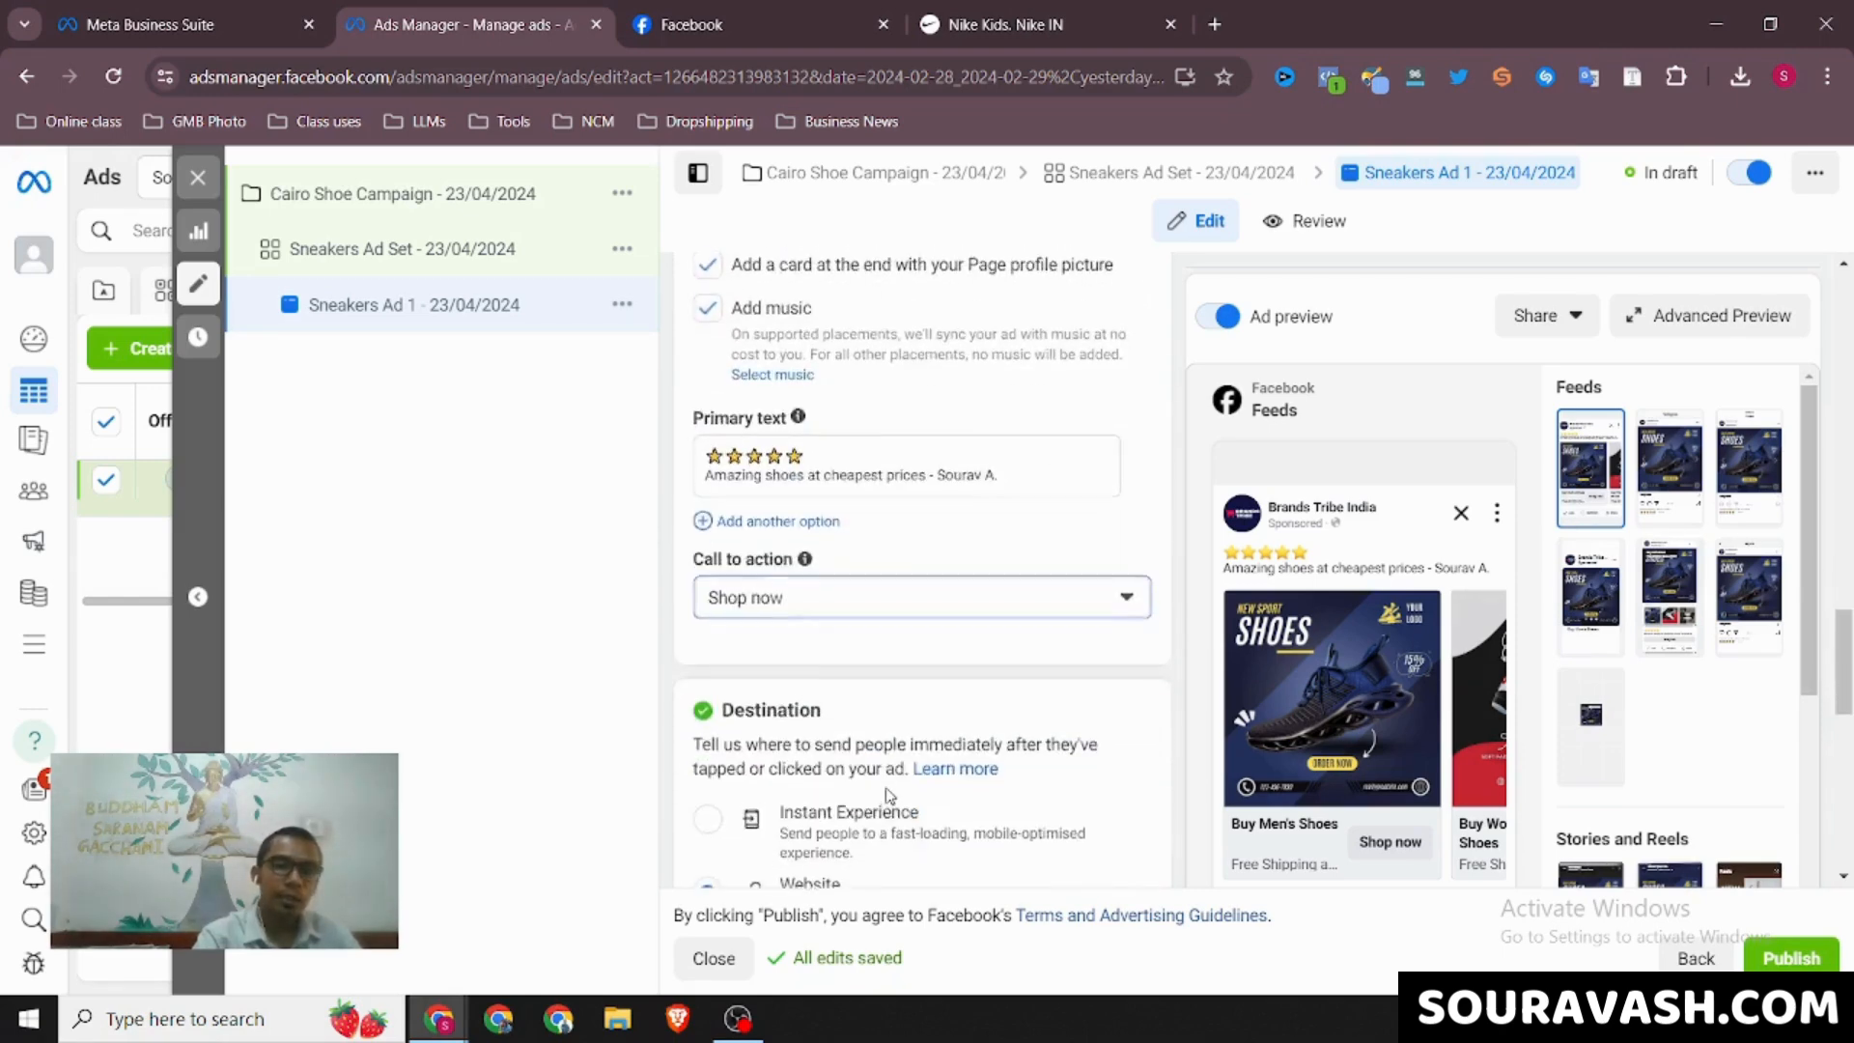
pyautogui.scroll(-3, 890, 797)
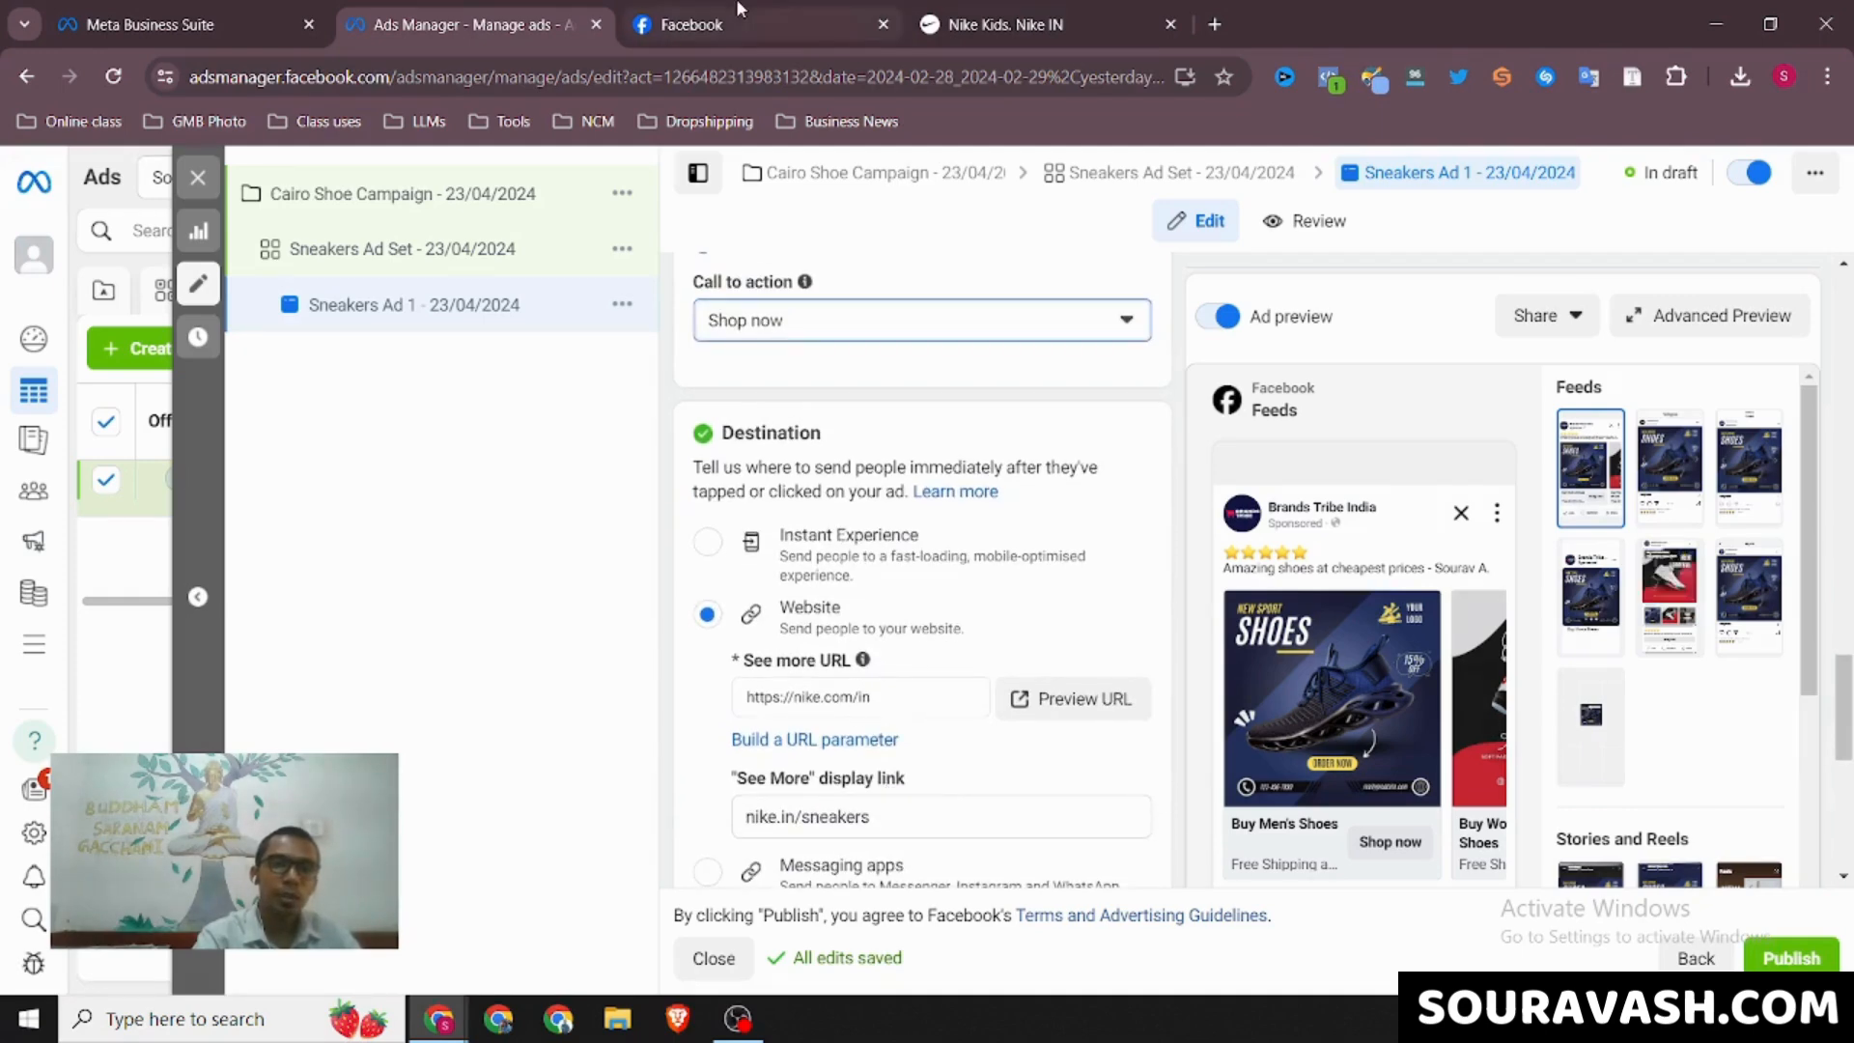
pyautogui.click(770, 26)
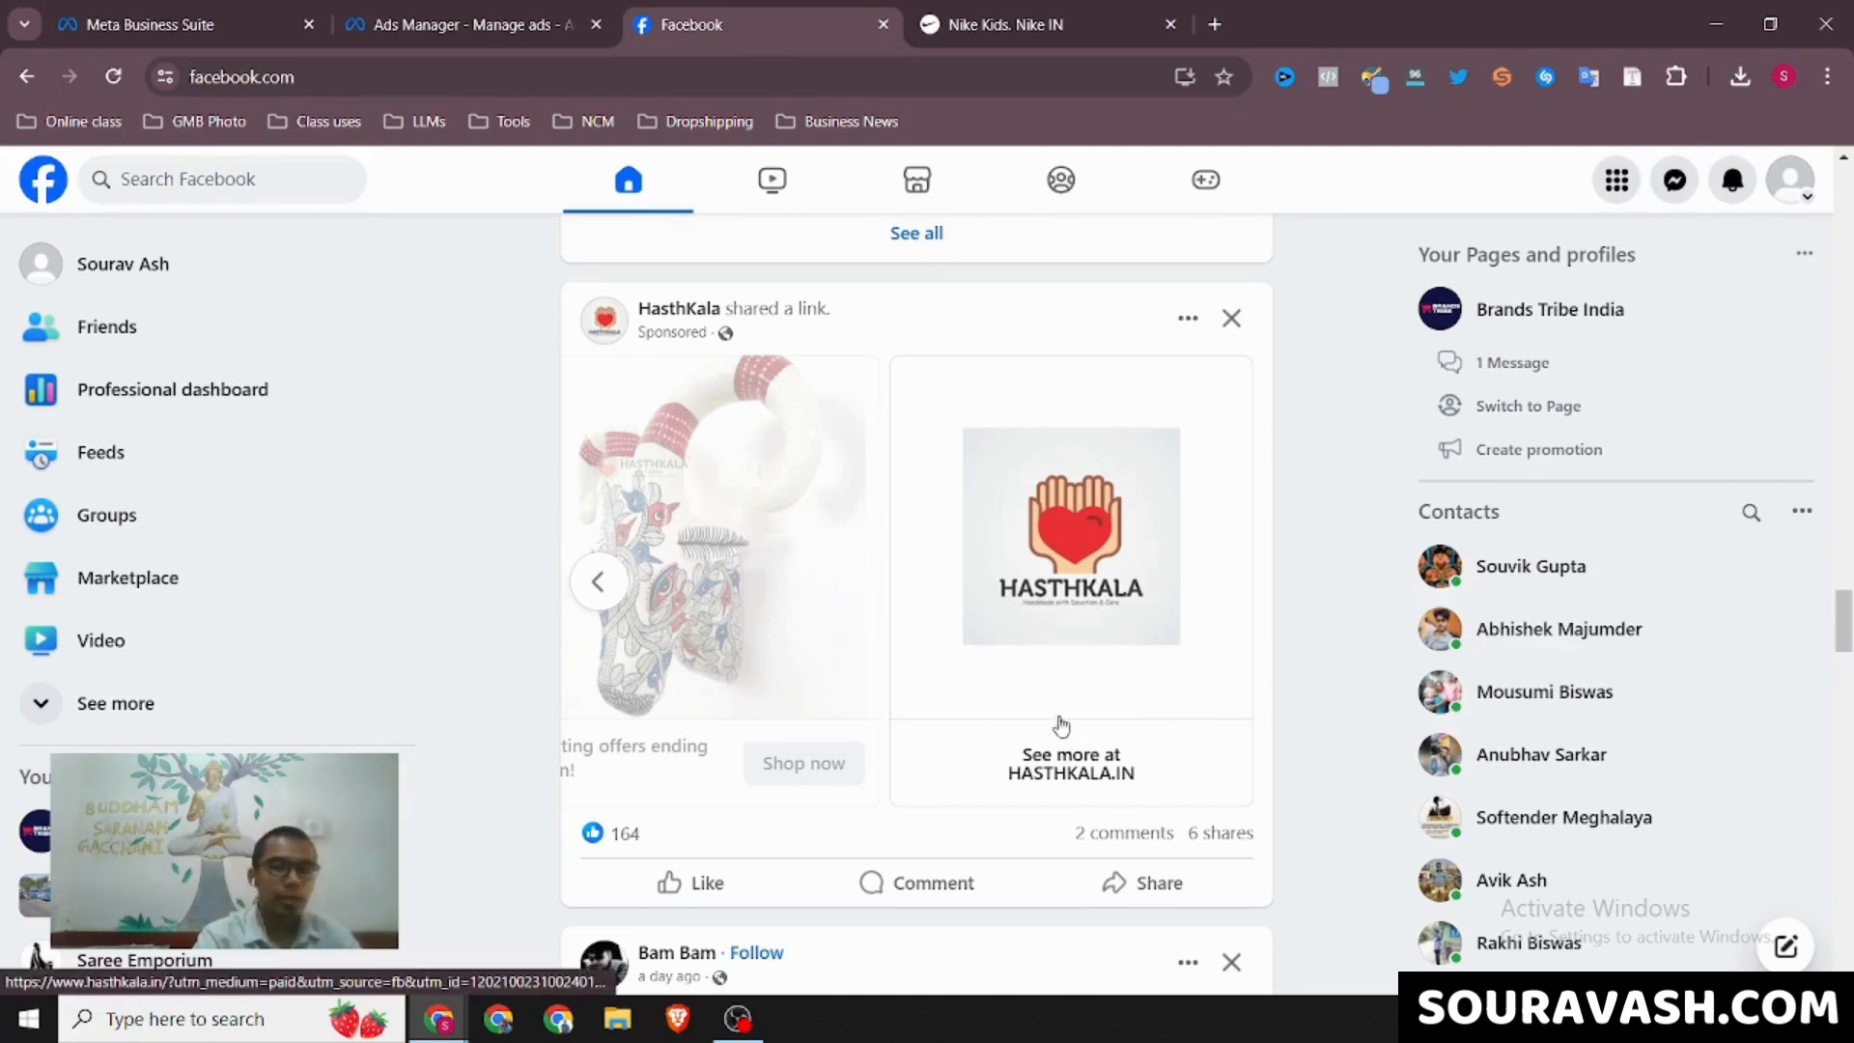
pyautogui.click(461, 8)
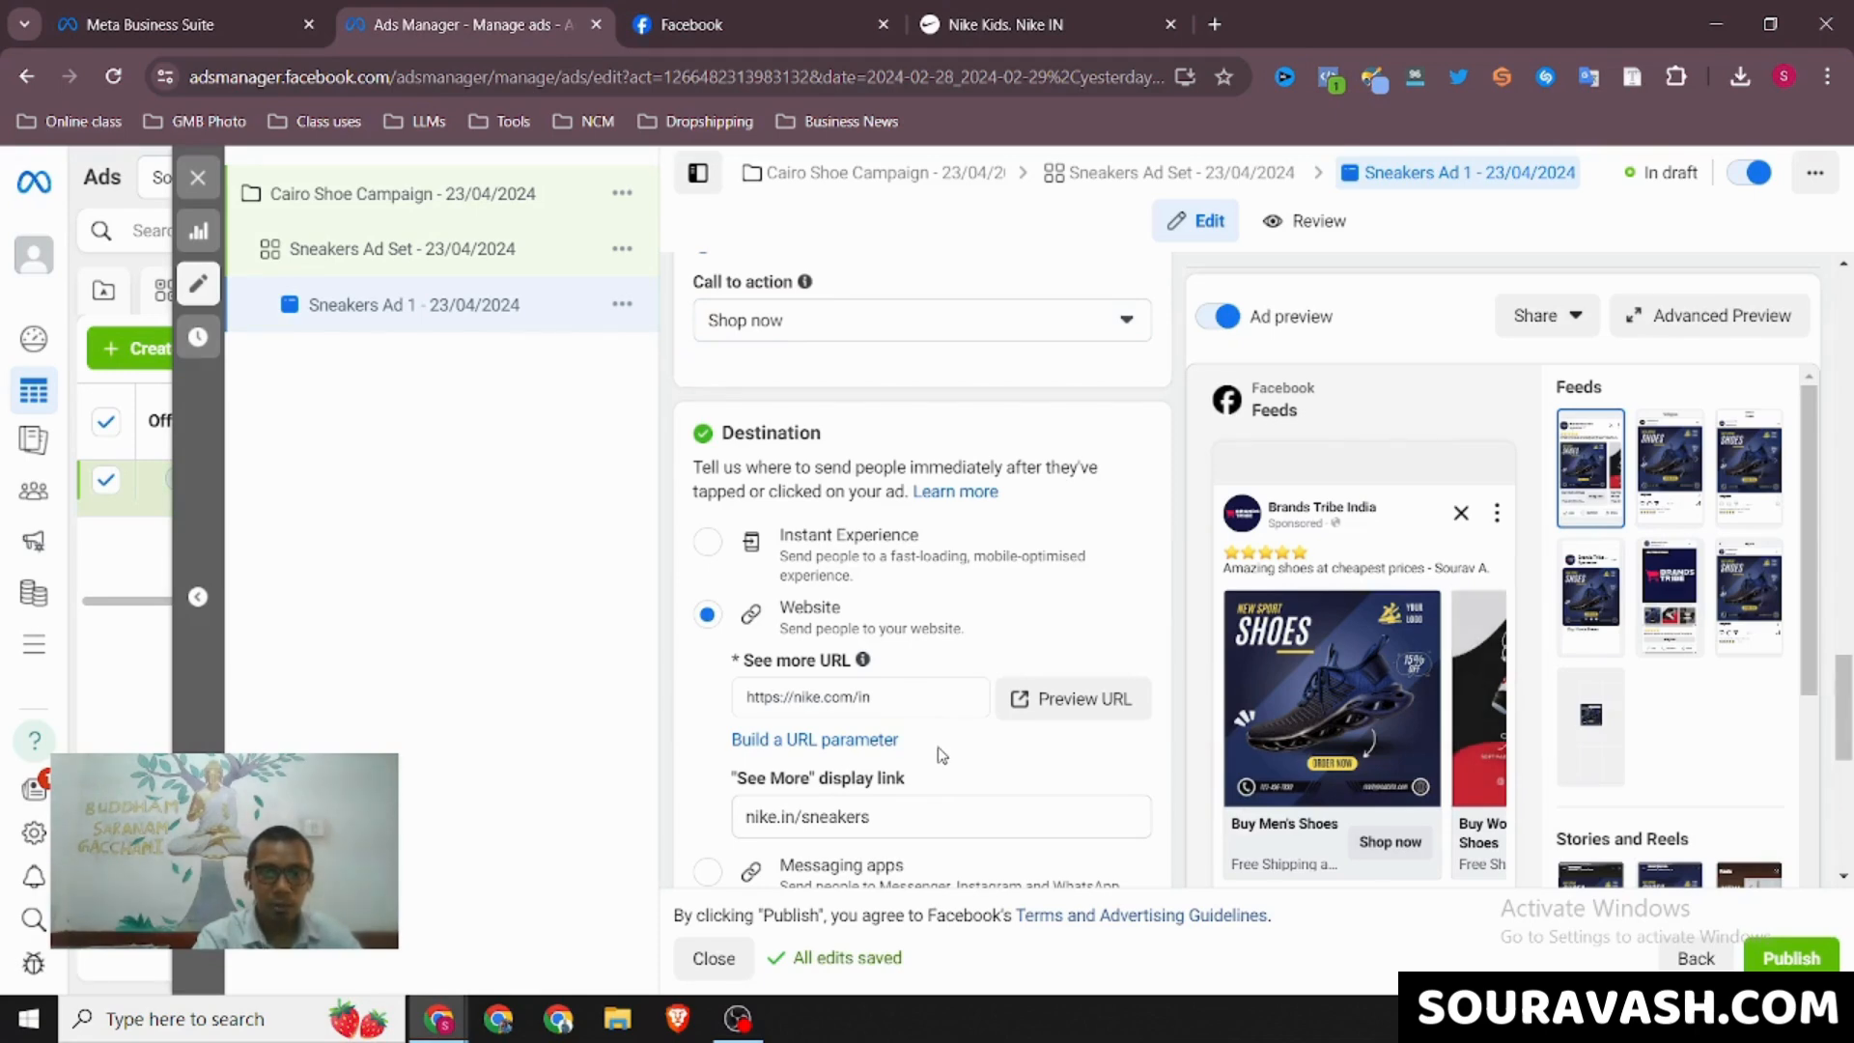
# Check the ad's tracking settings and URL parameters, and look back at the website destination
pyautogui.scroll(-2, 941, 753)
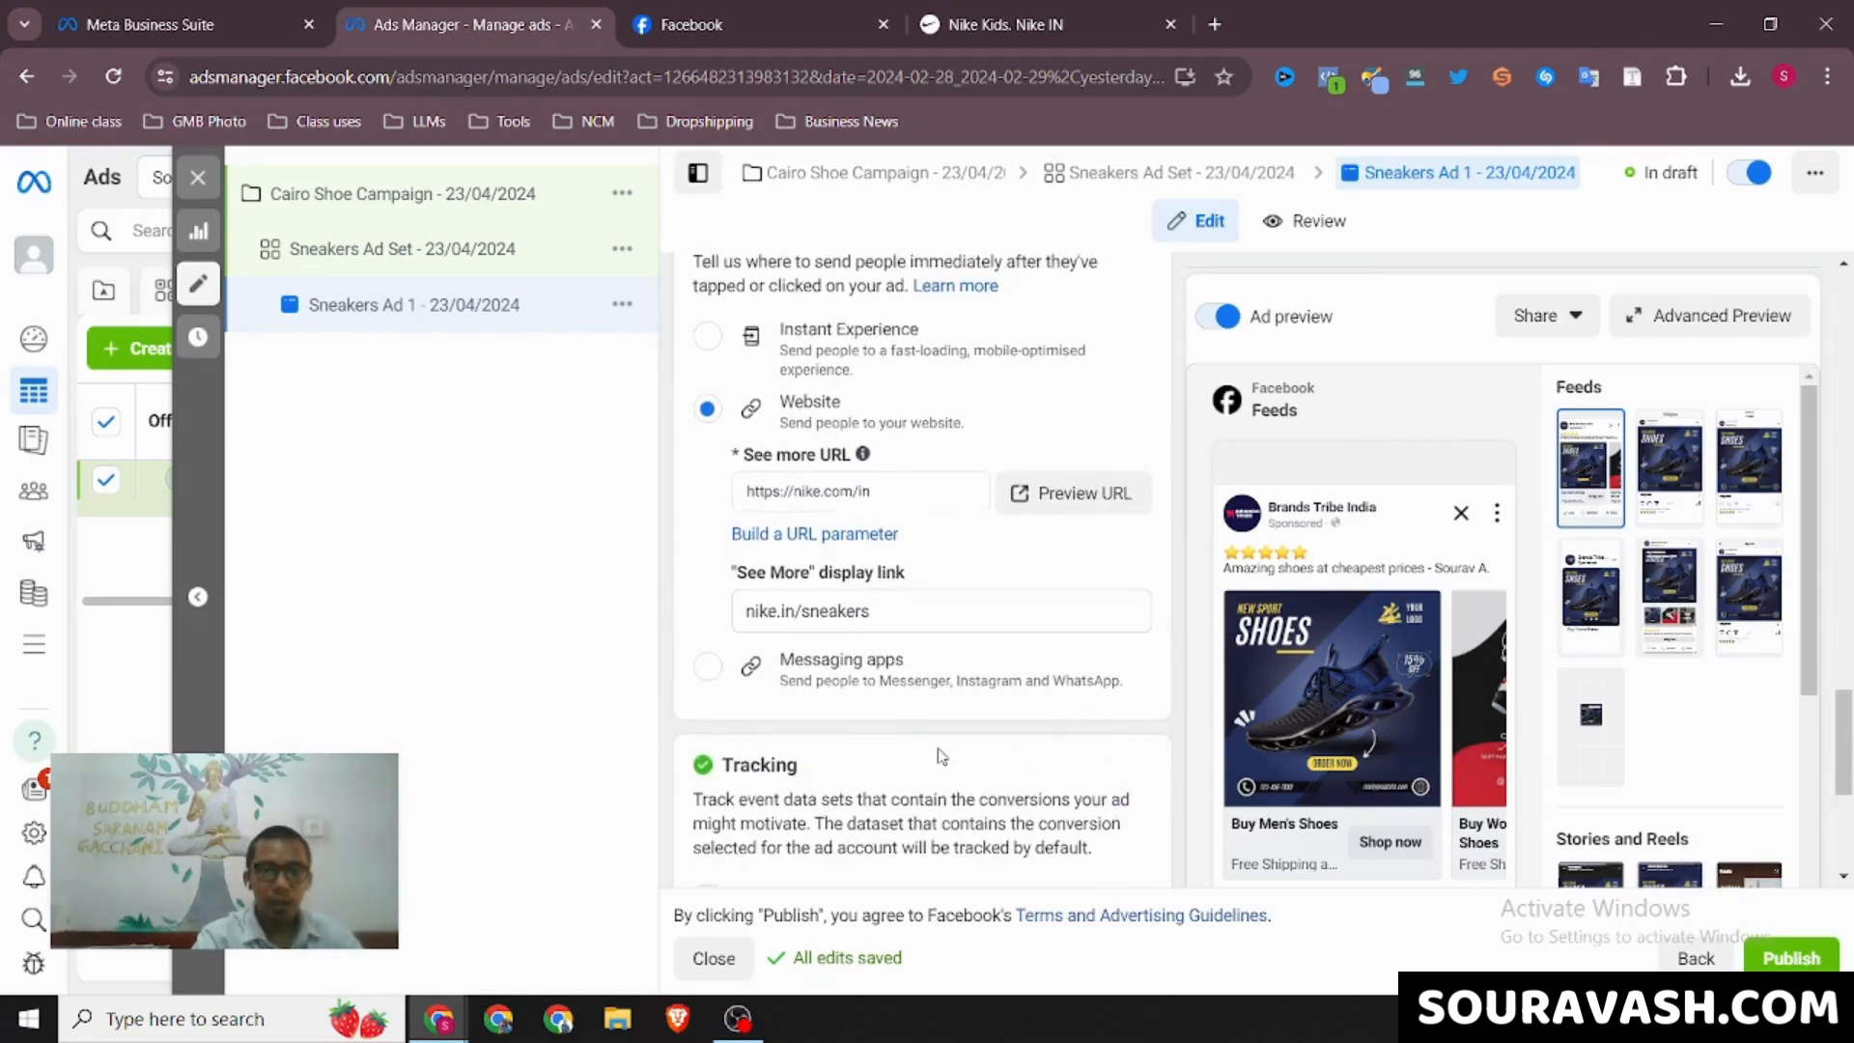
pyautogui.scroll(-4, 942, 756)
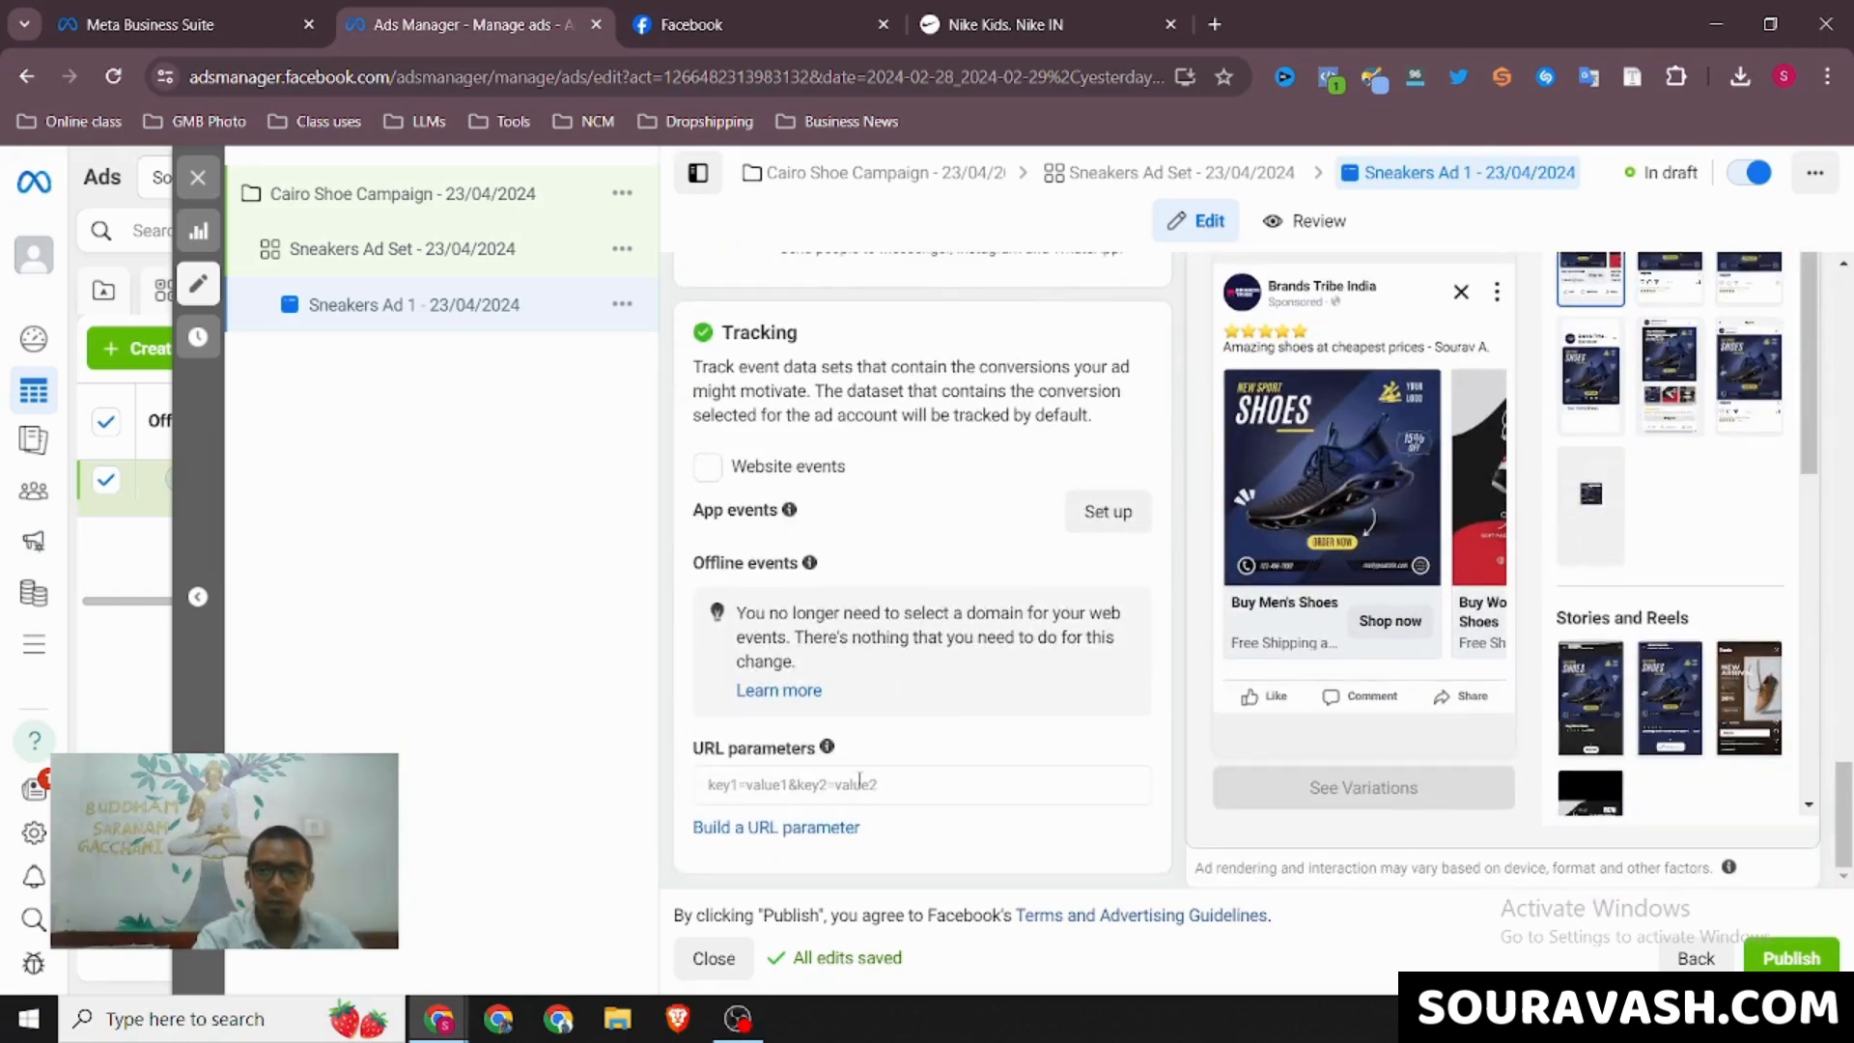
pyautogui.scroll(1, 1088, 603)
pyautogui.scroll(4, 1089, 604)
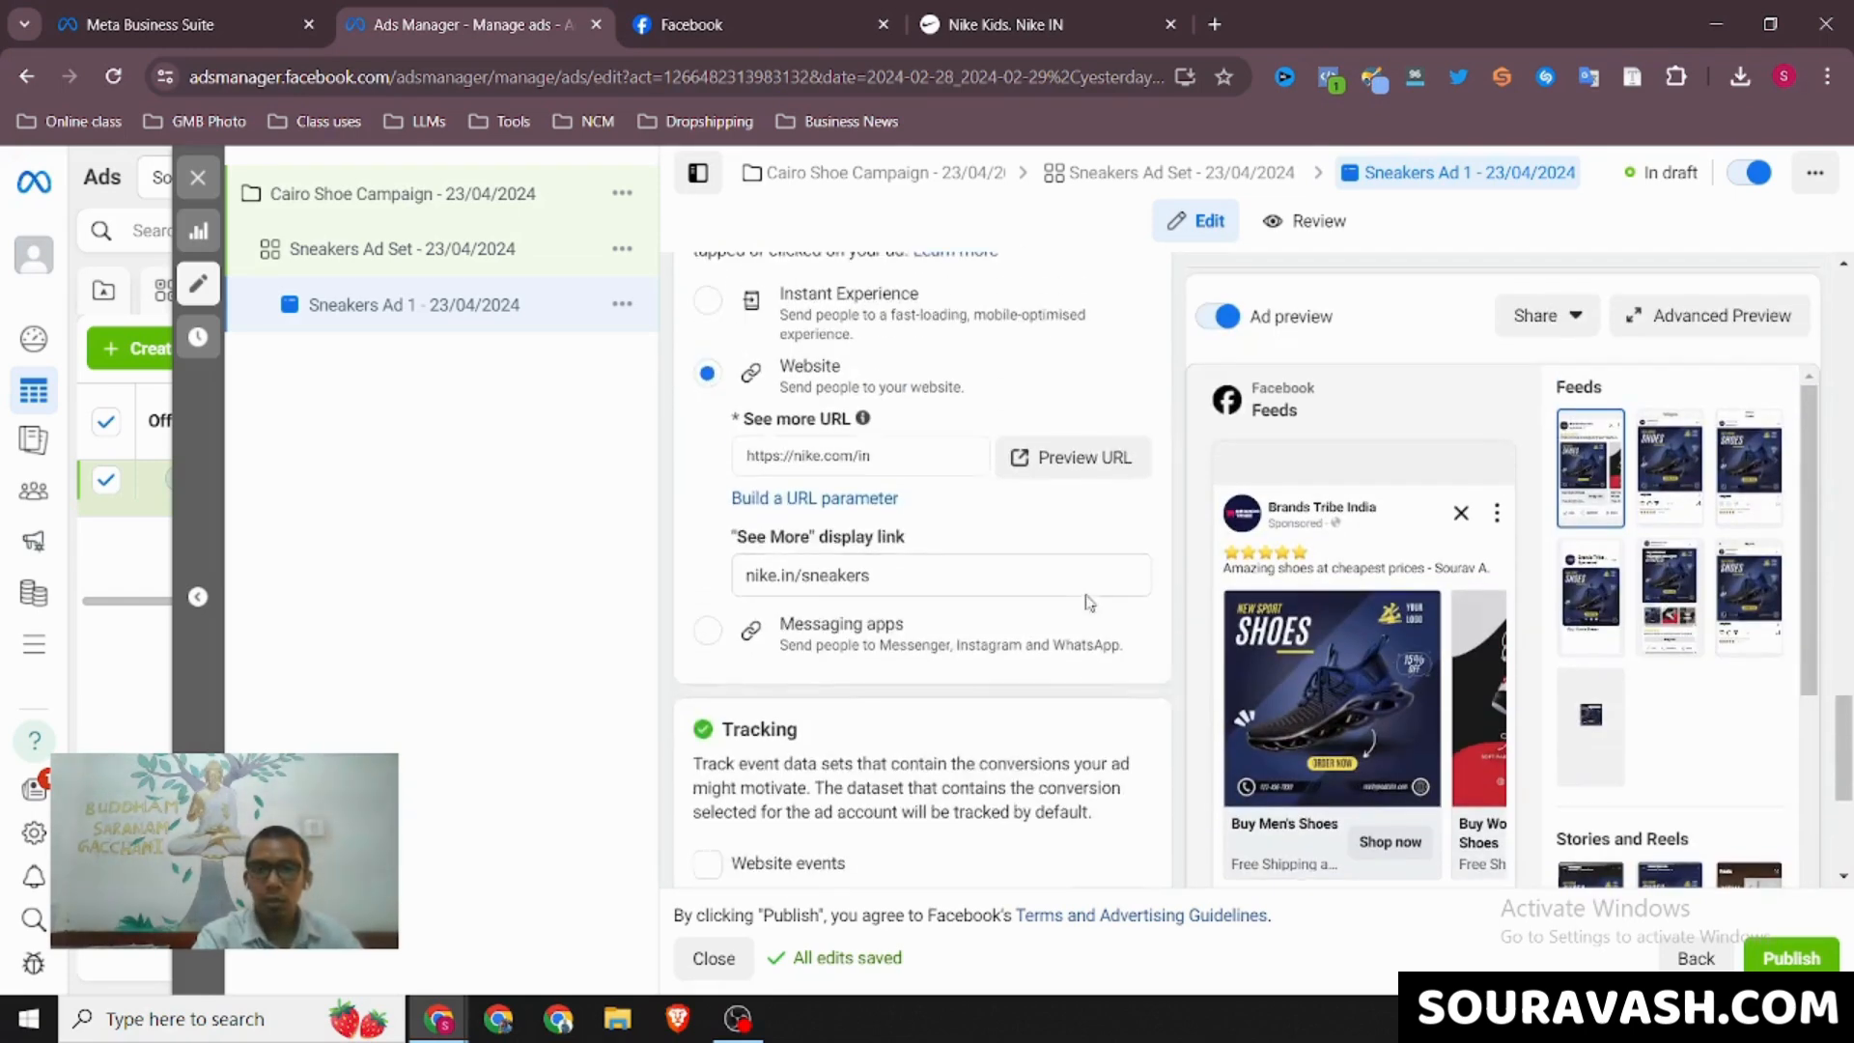
# Examine the advanced preview of the ad across all Facebook, Instagram and Audience Network placements and its variations, and close it
pyautogui.click(1707, 319)
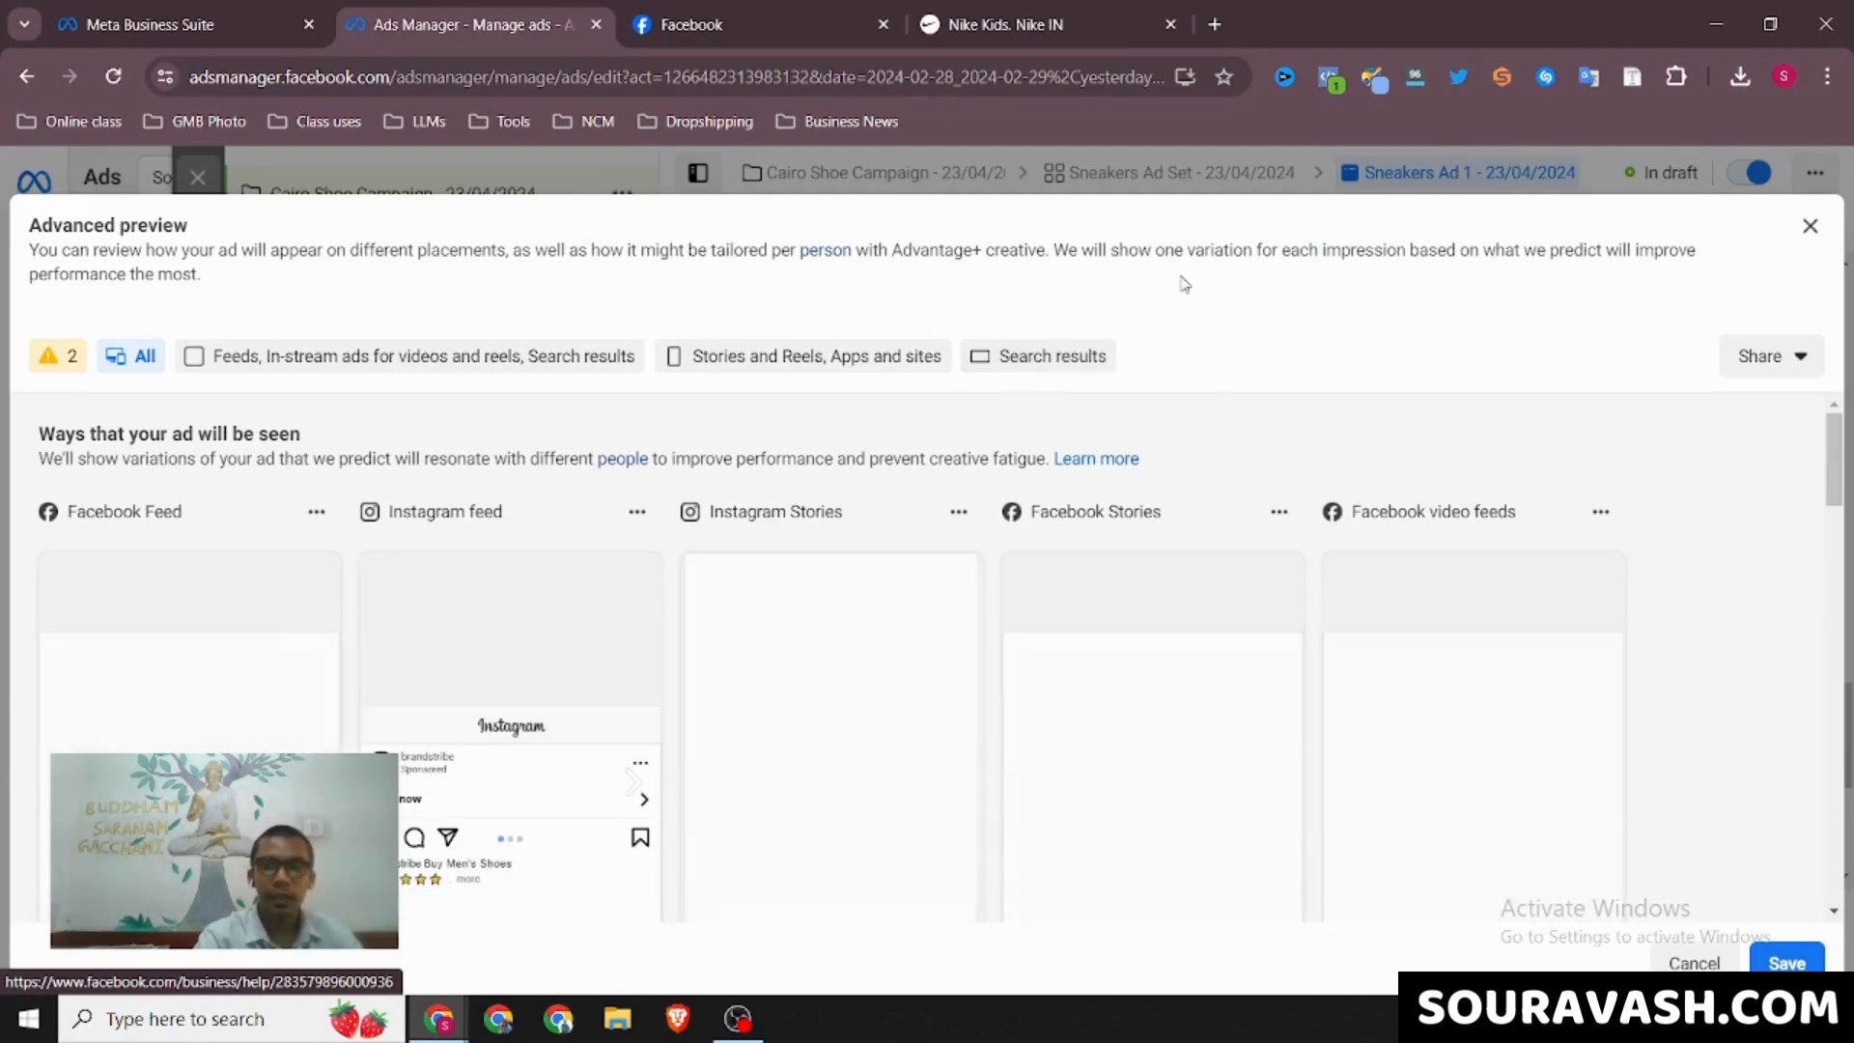
pyautogui.scroll(-1, 1352, 460)
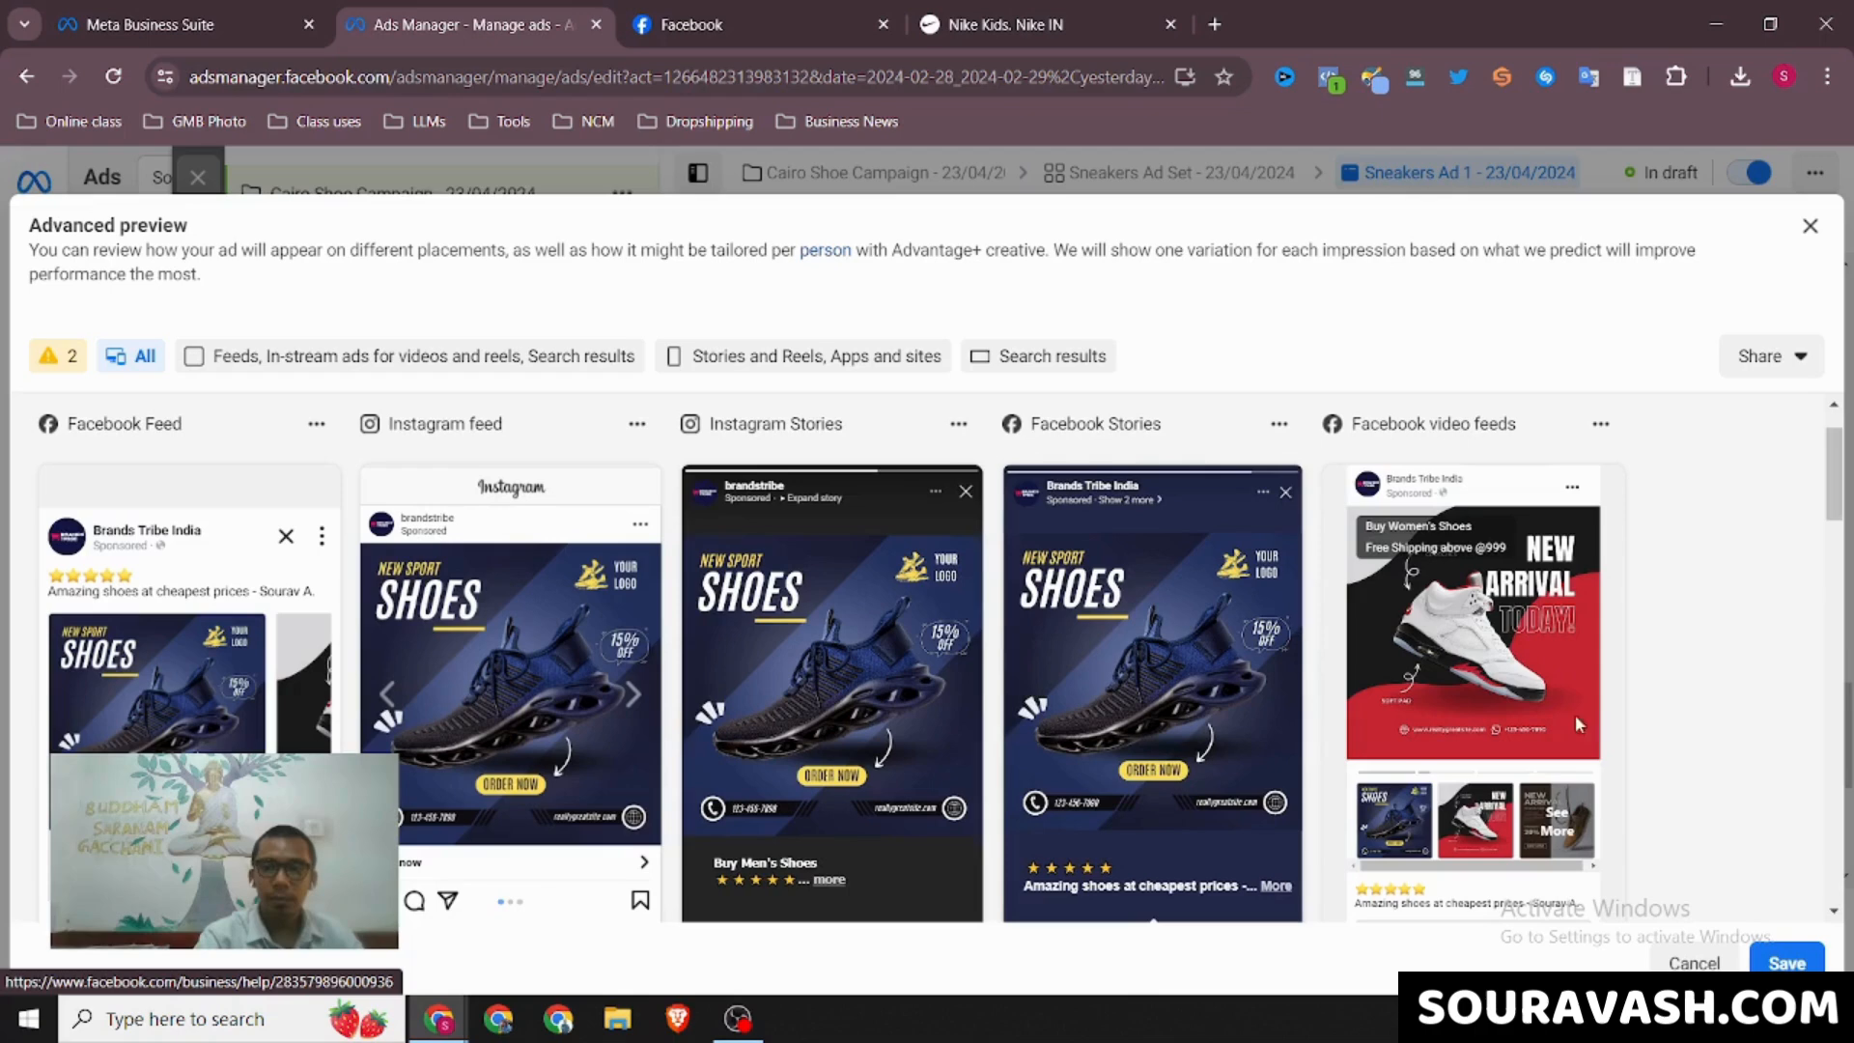
pyautogui.scroll(-7, 1277, 715)
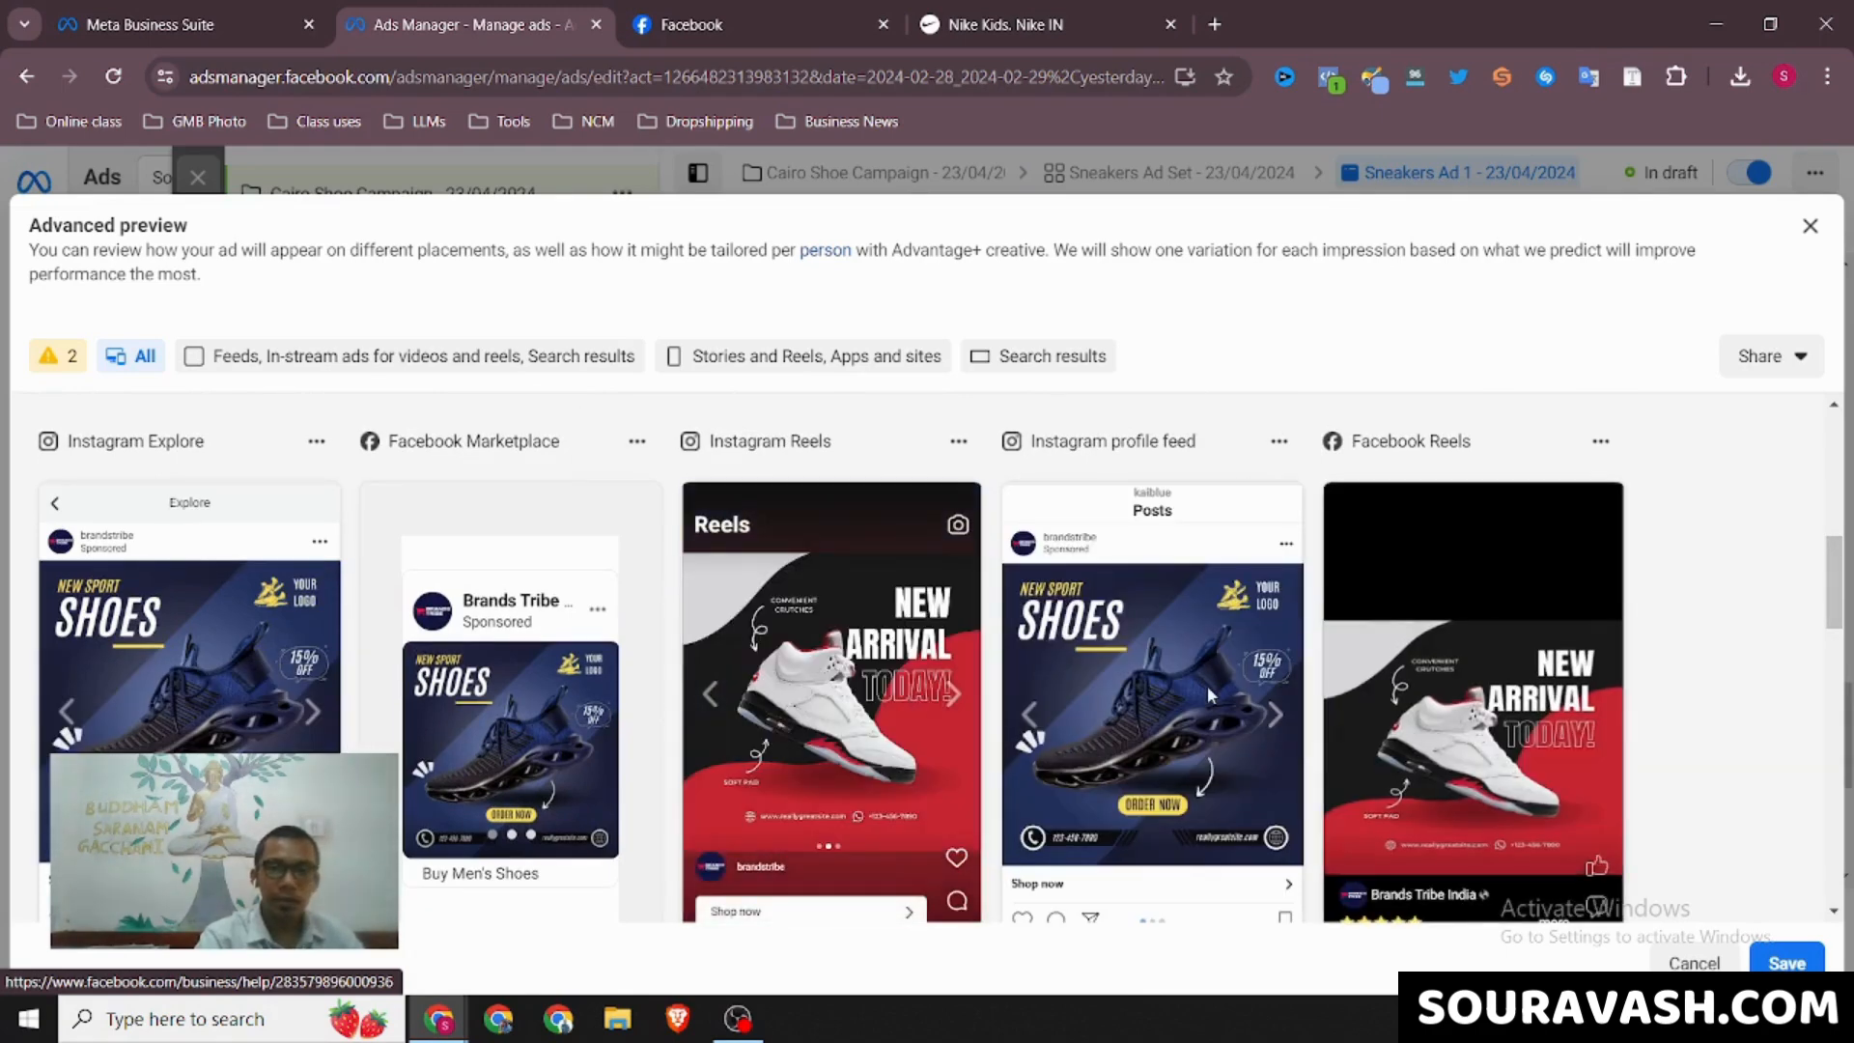
pyautogui.scroll(-5, 1530, 722)
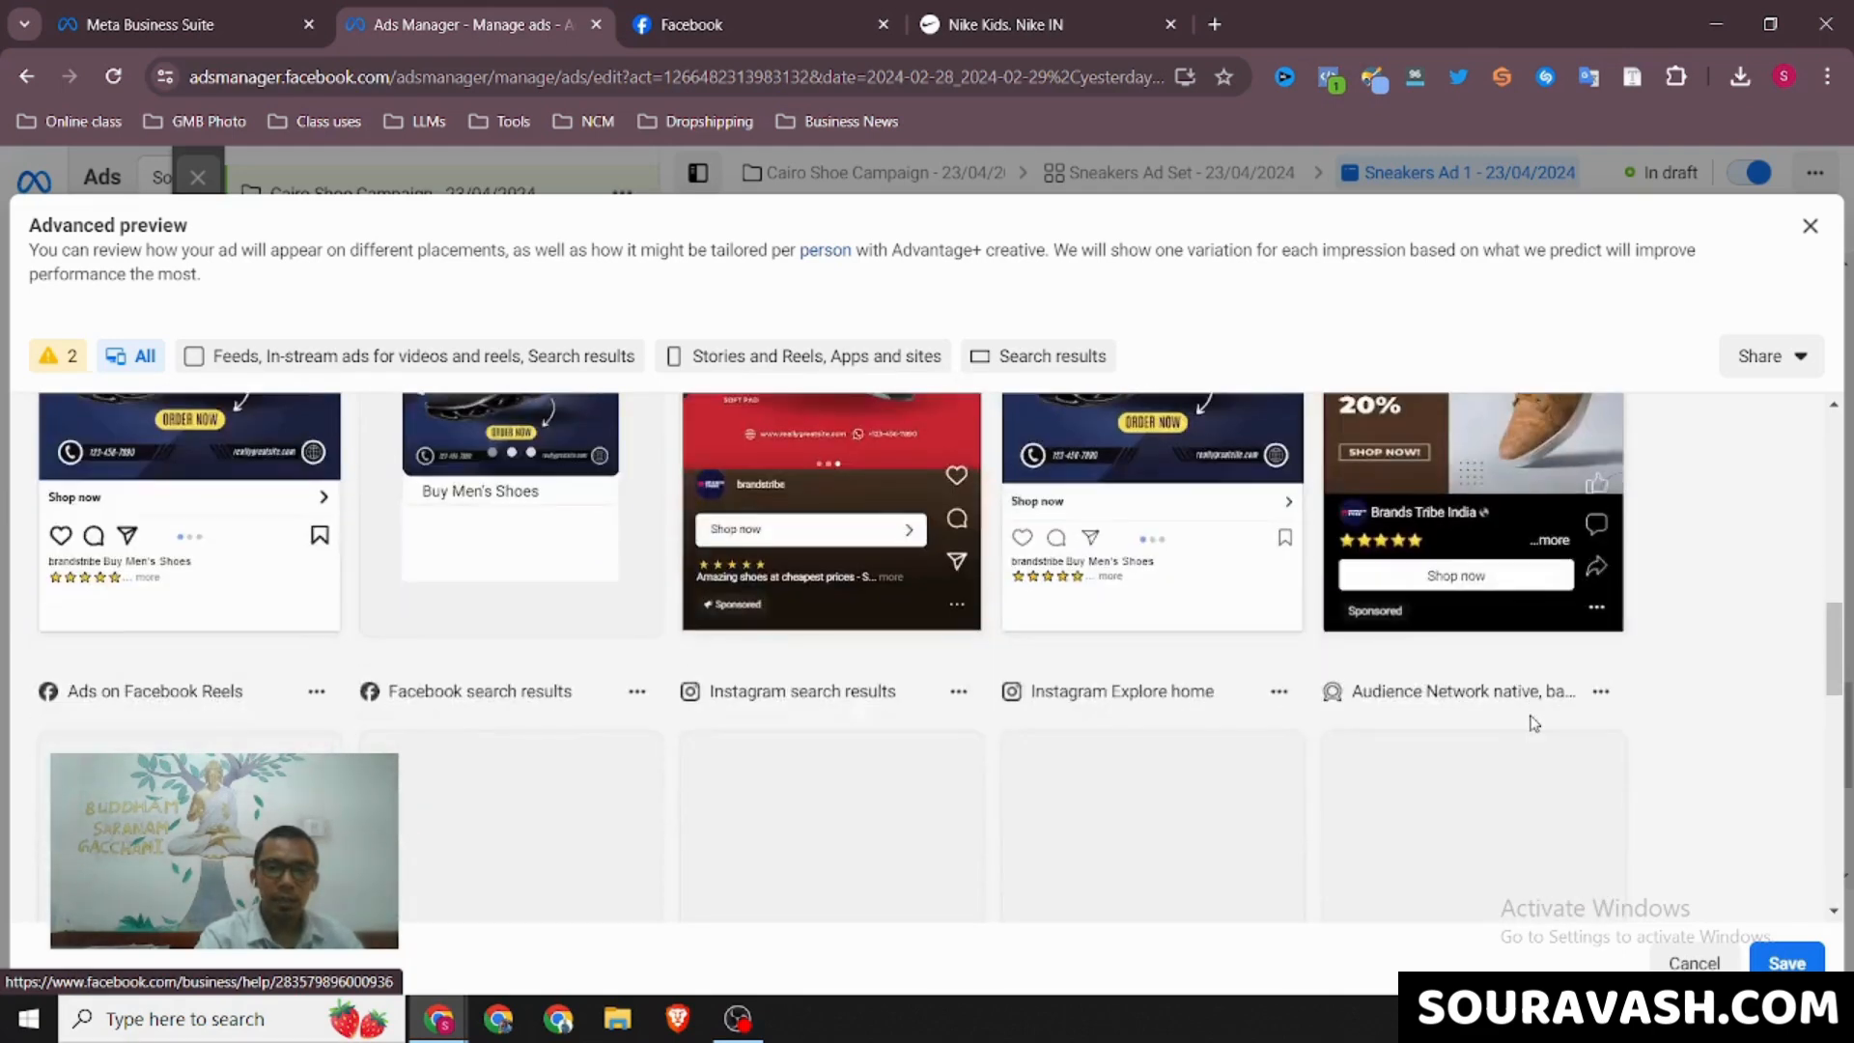
pyautogui.scroll(-2, 1533, 722)
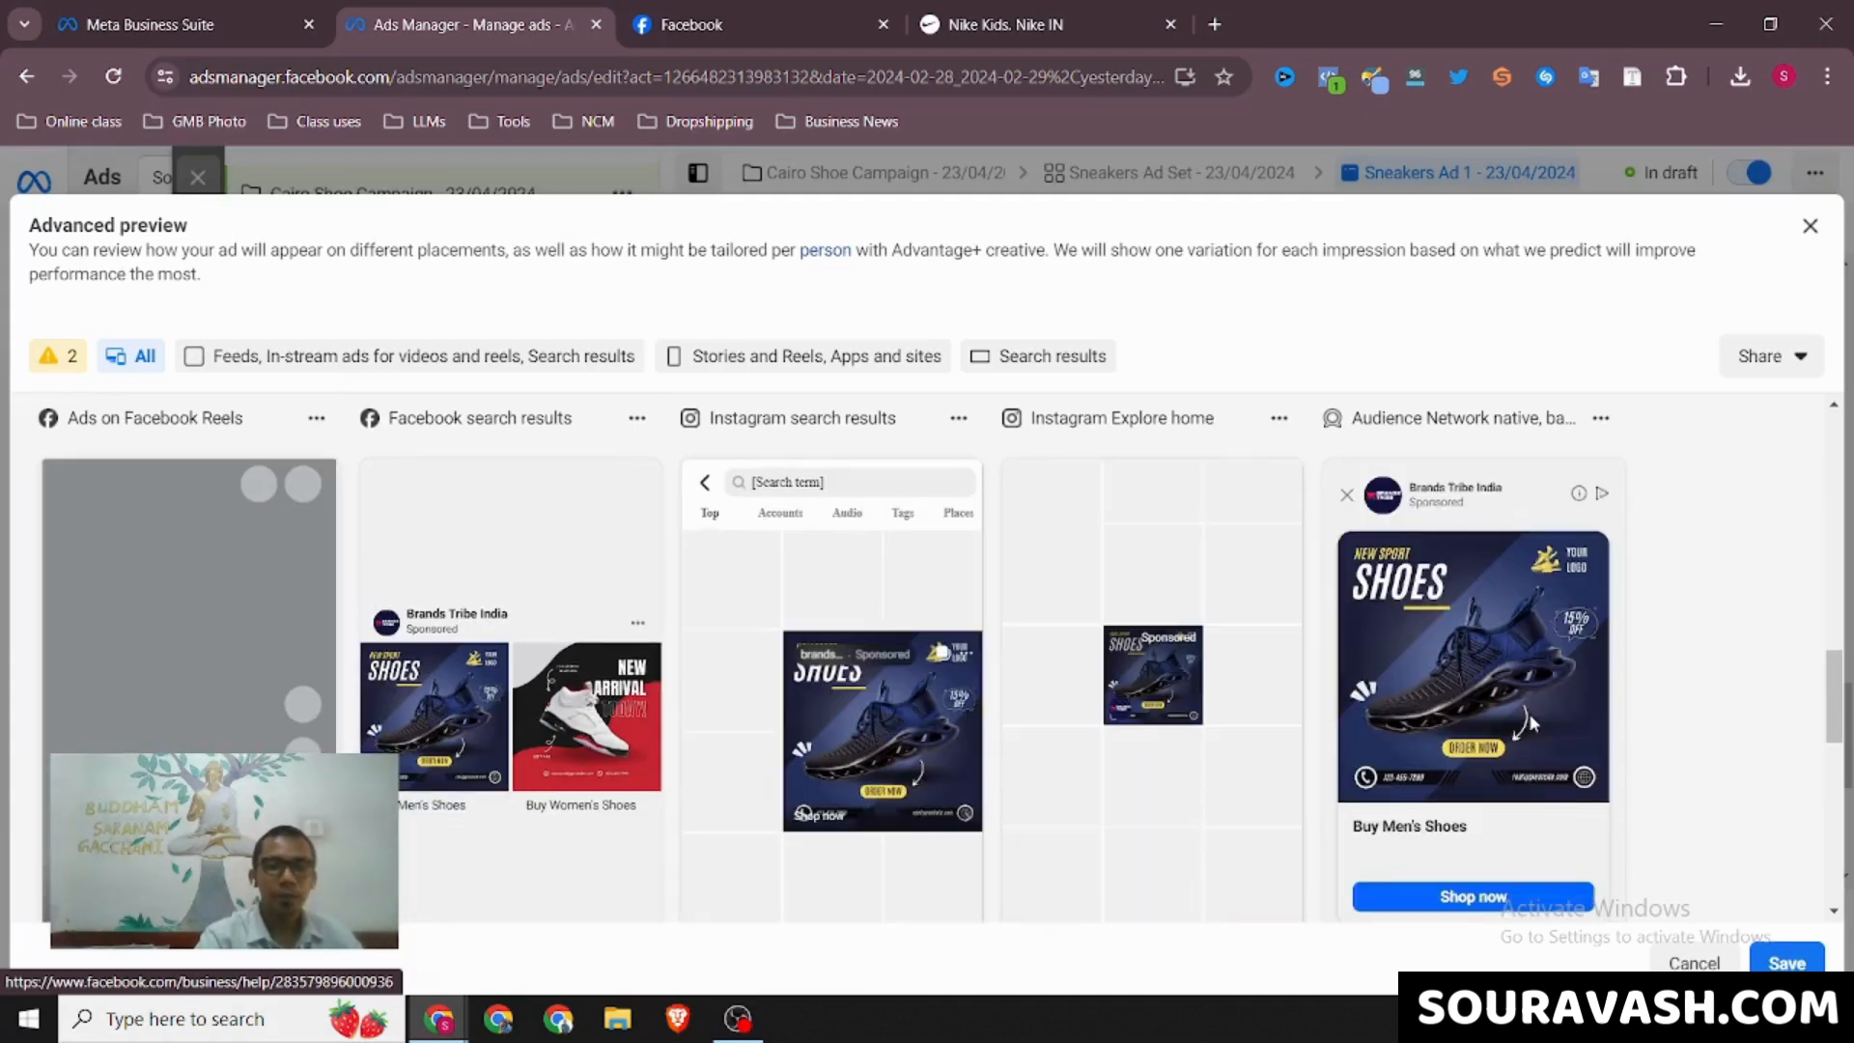
pyautogui.scroll(-1, 827, 502)
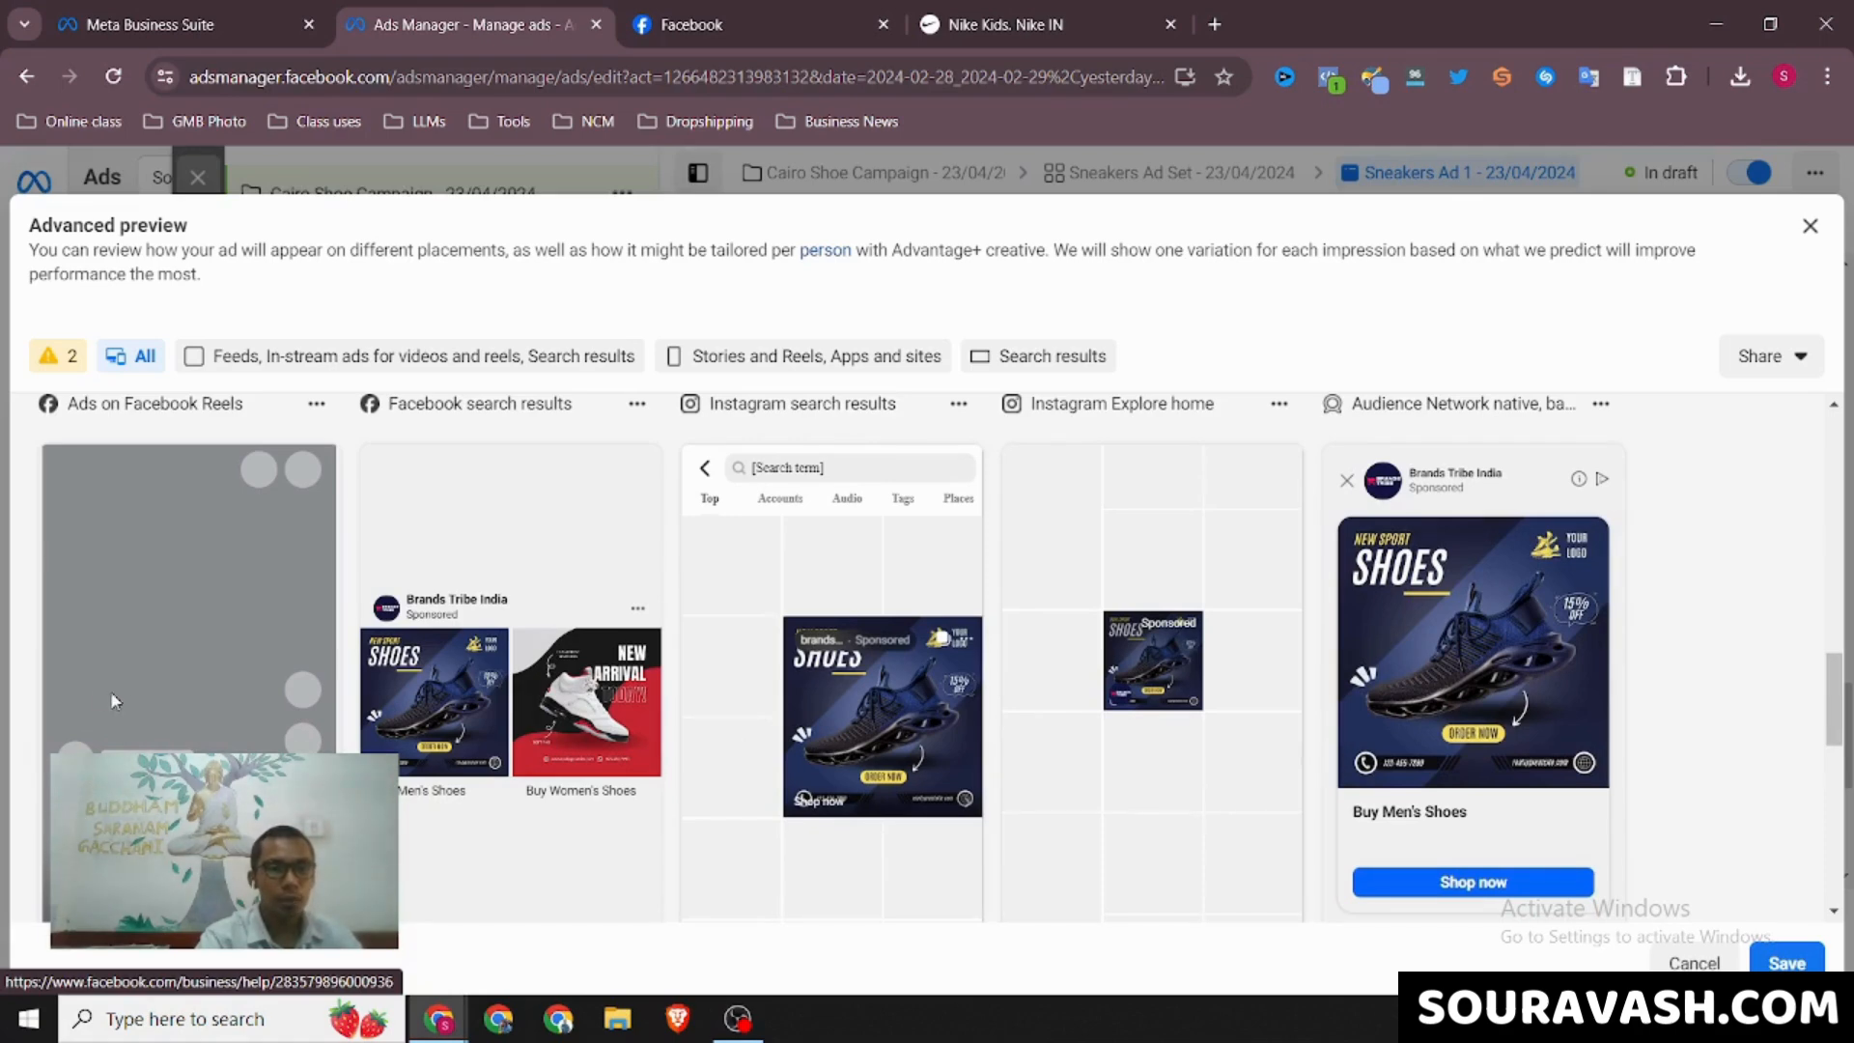
pyautogui.scroll(-6, 1757, 721)
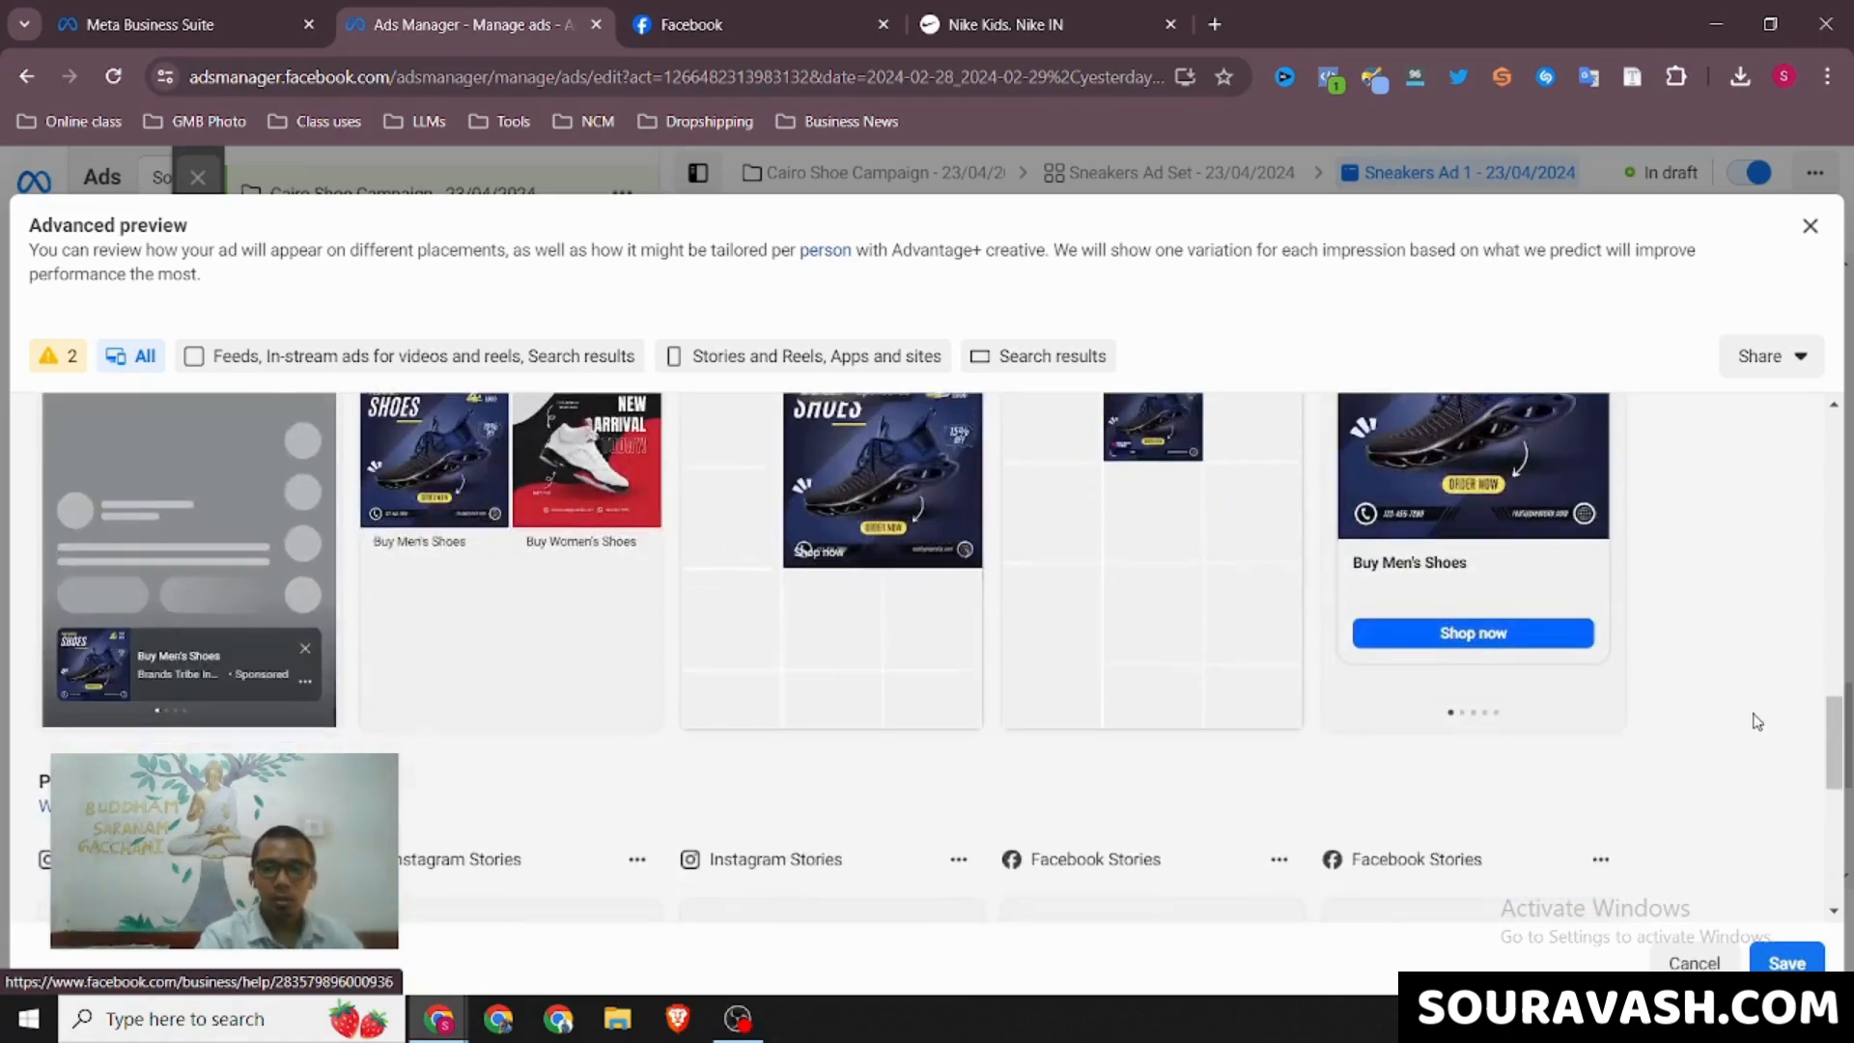
pyautogui.scroll(-1, 1756, 722)
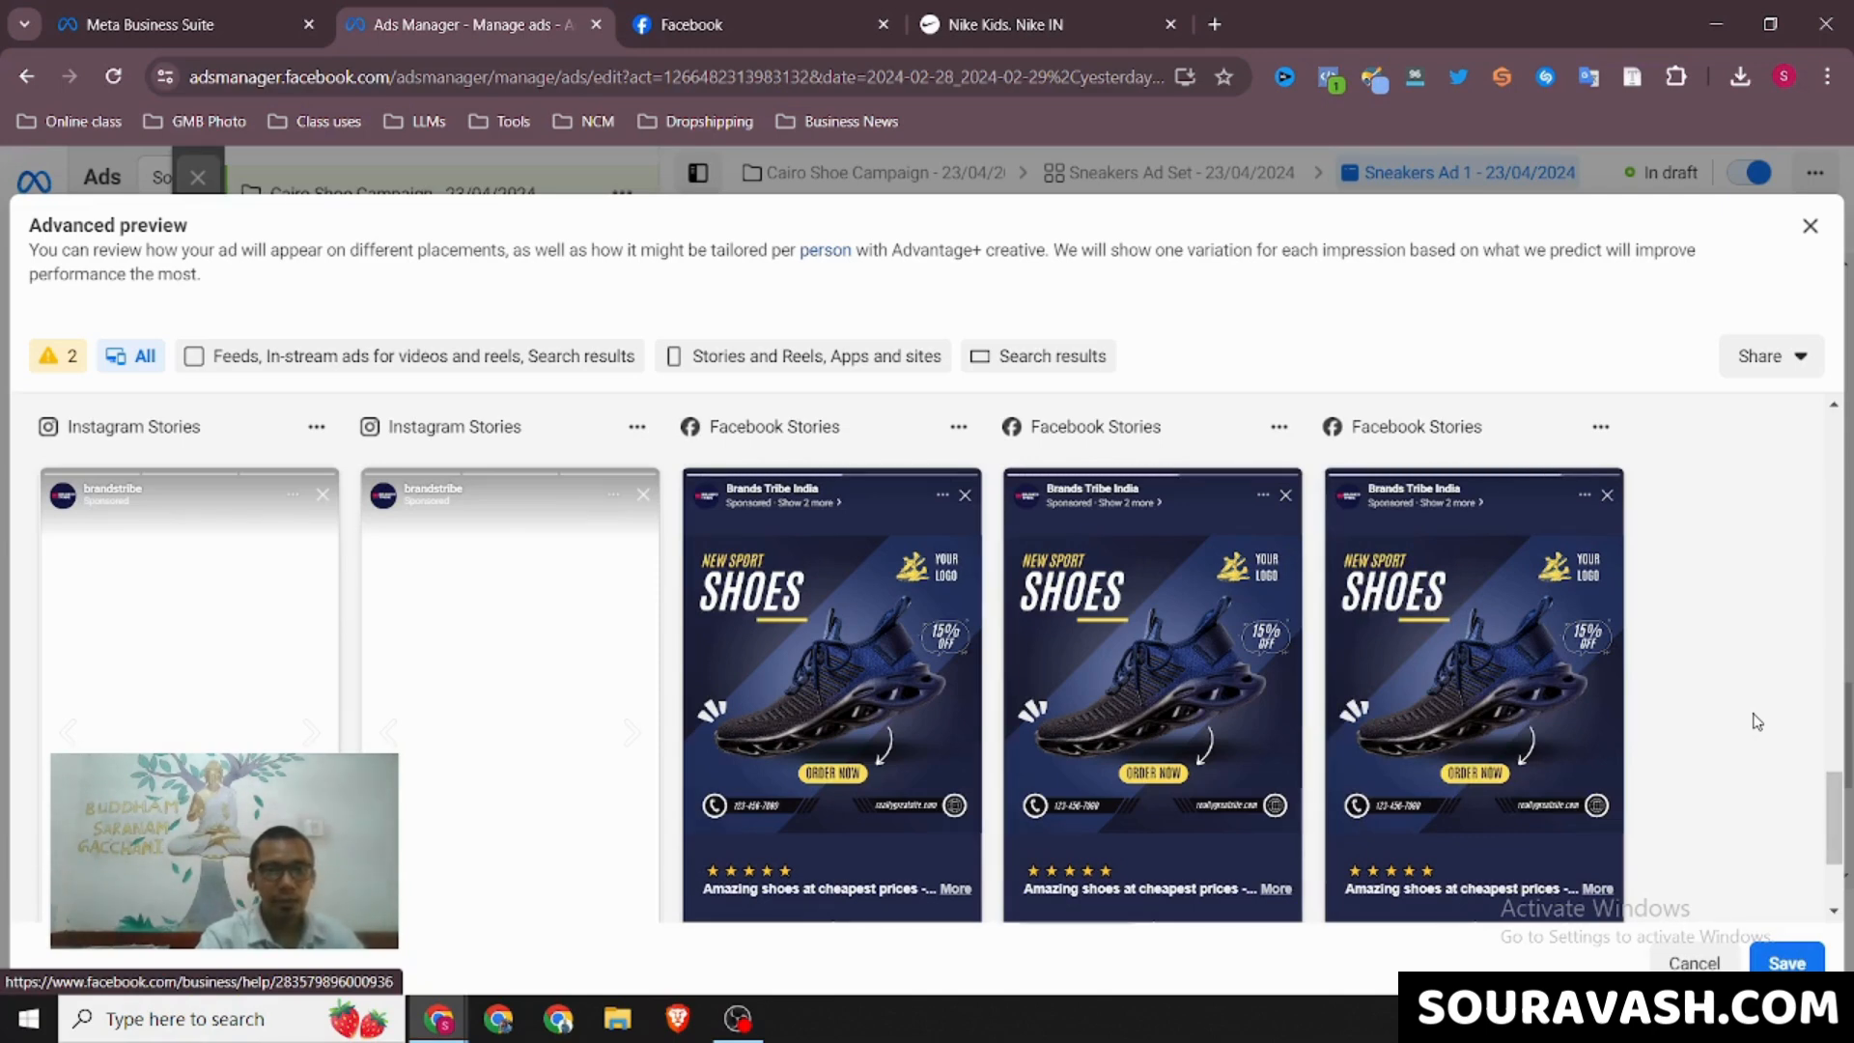
pyautogui.scroll(-3, 1755, 722)
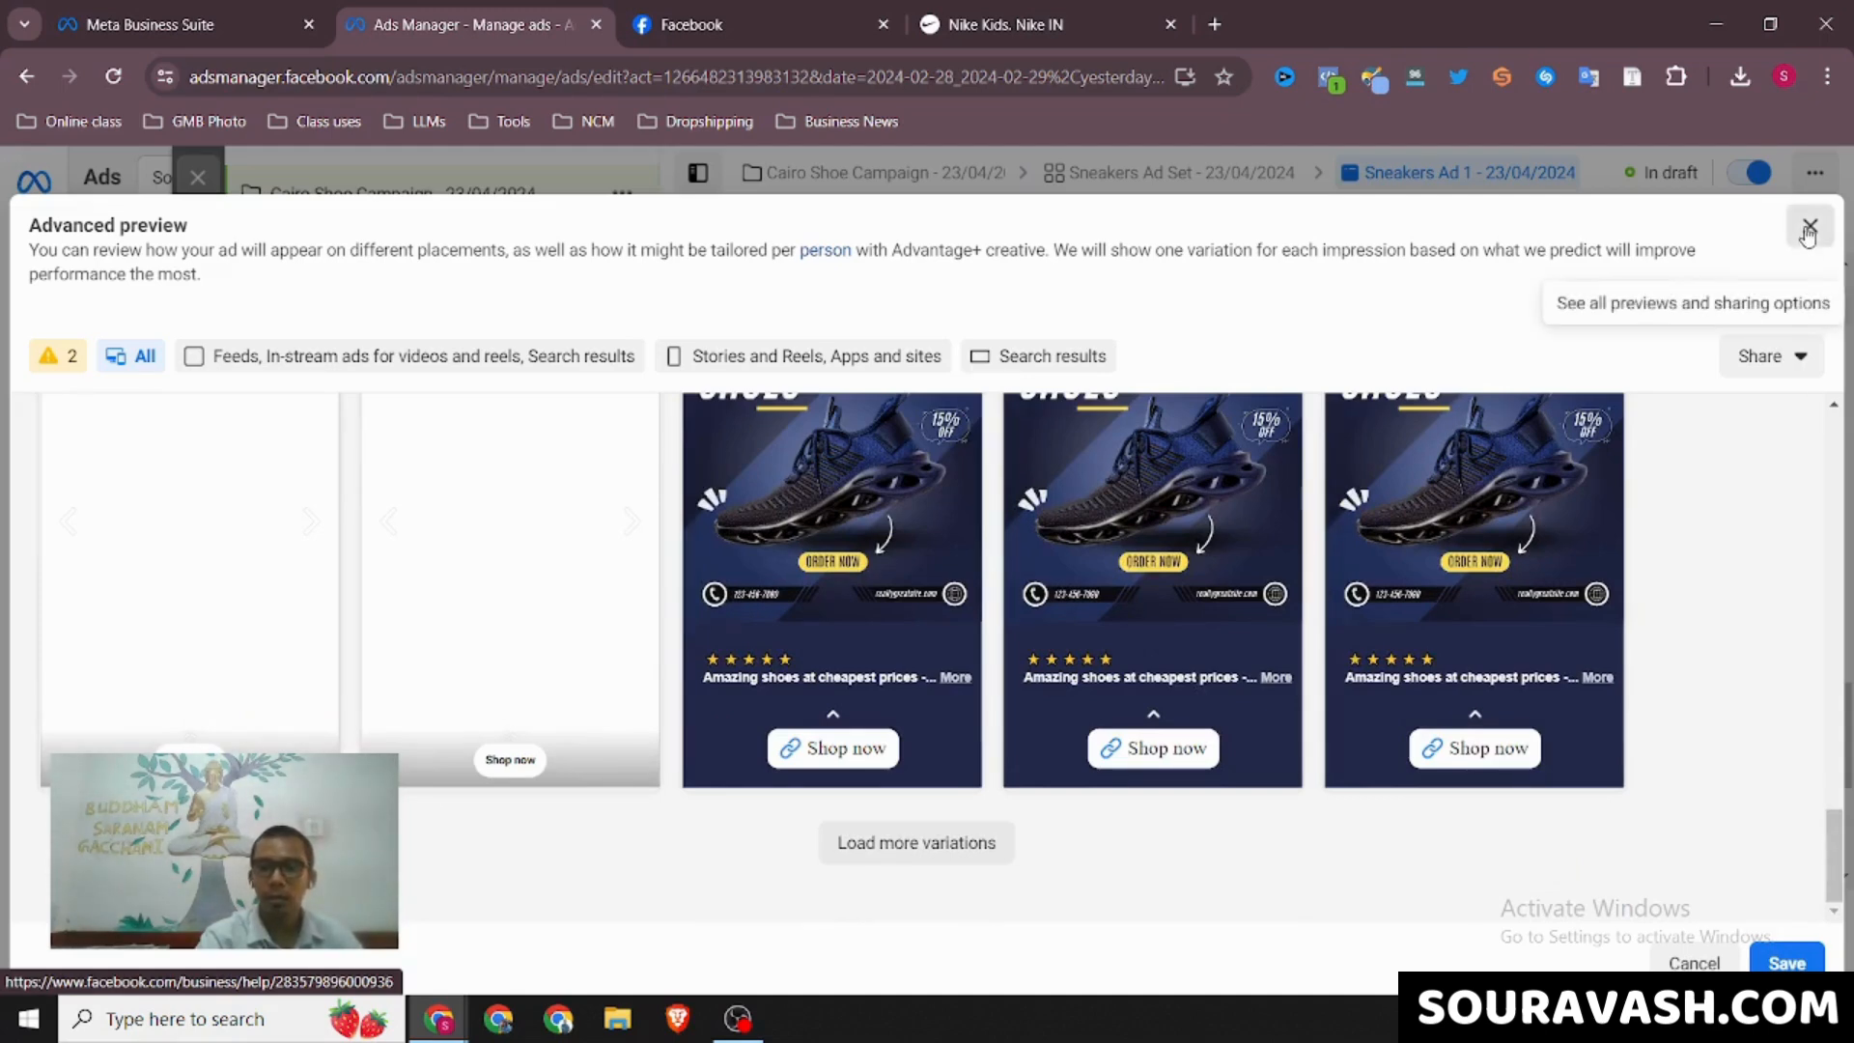
pyautogui.press('Escape')
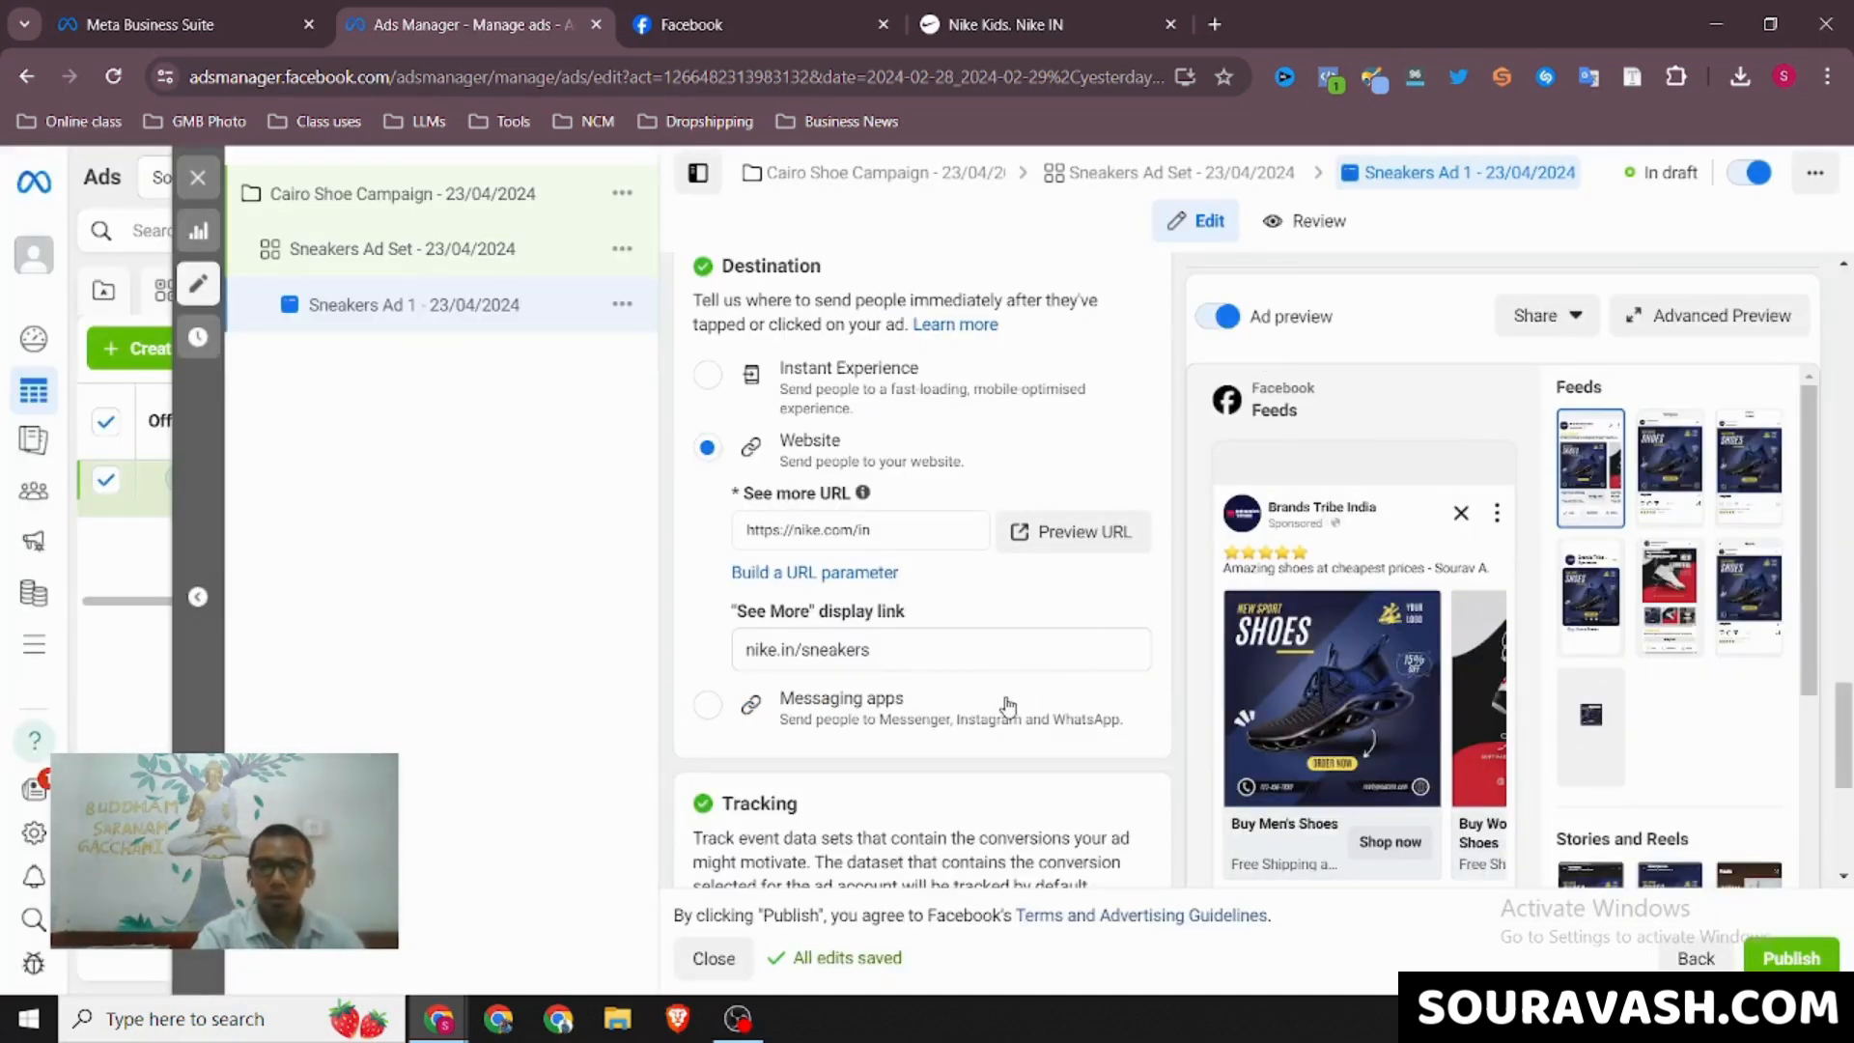